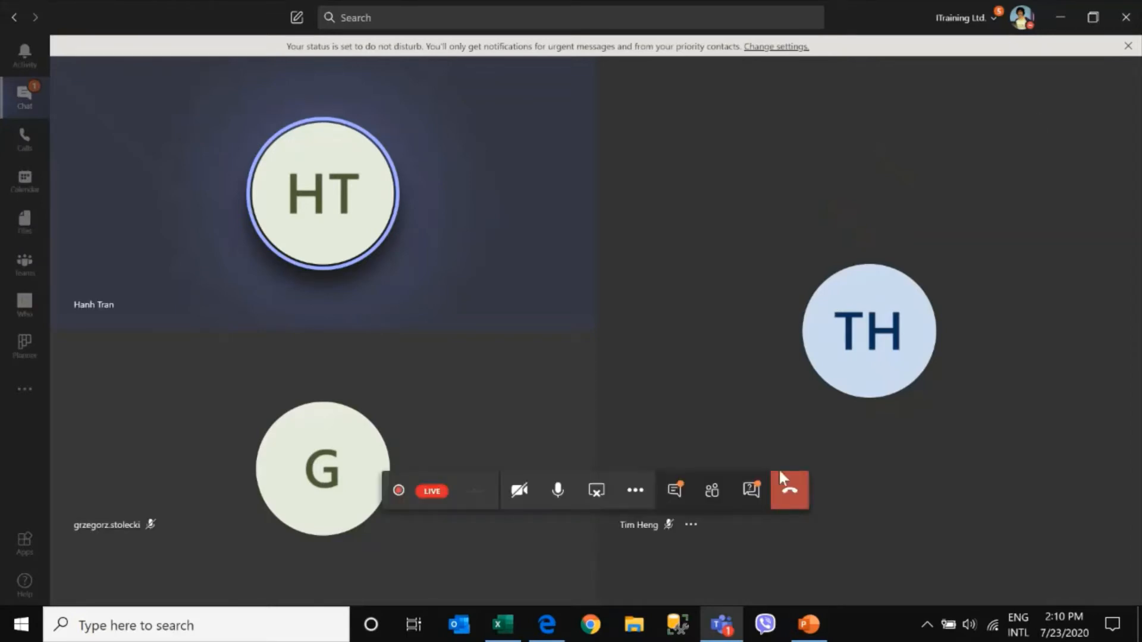
Open the live event Q&A panel and read through the latest attendee questions
{"action": "left_click", "coordinate": [751, 489]}
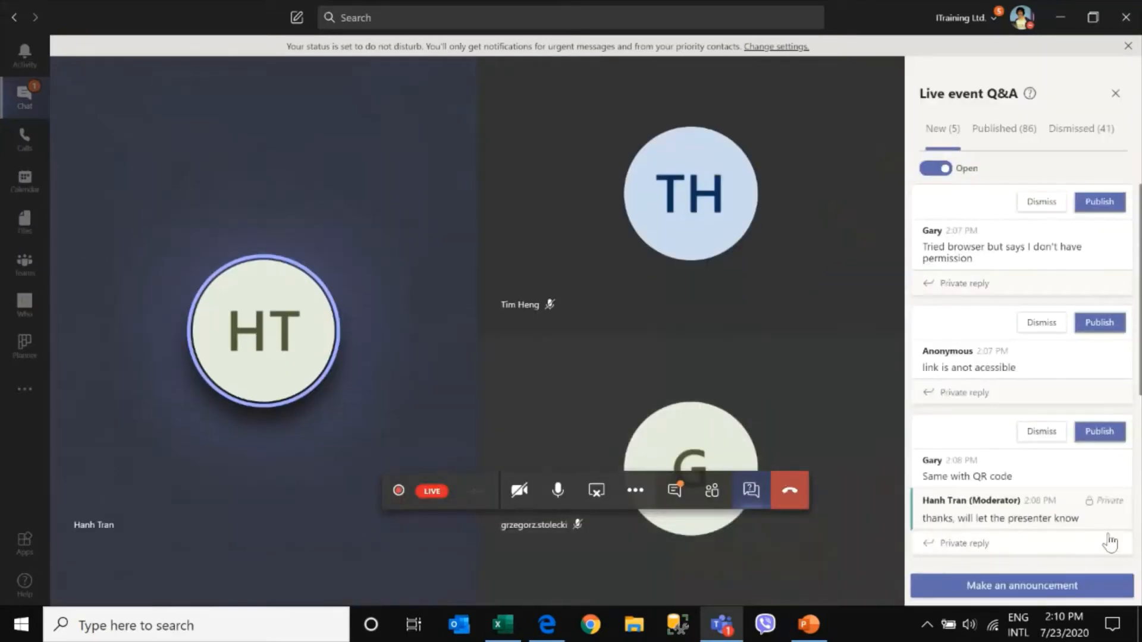
{"action": "scroll", "coordinate": [1103, 541], "scroll_direction": "down", "scroll_amount": 5}
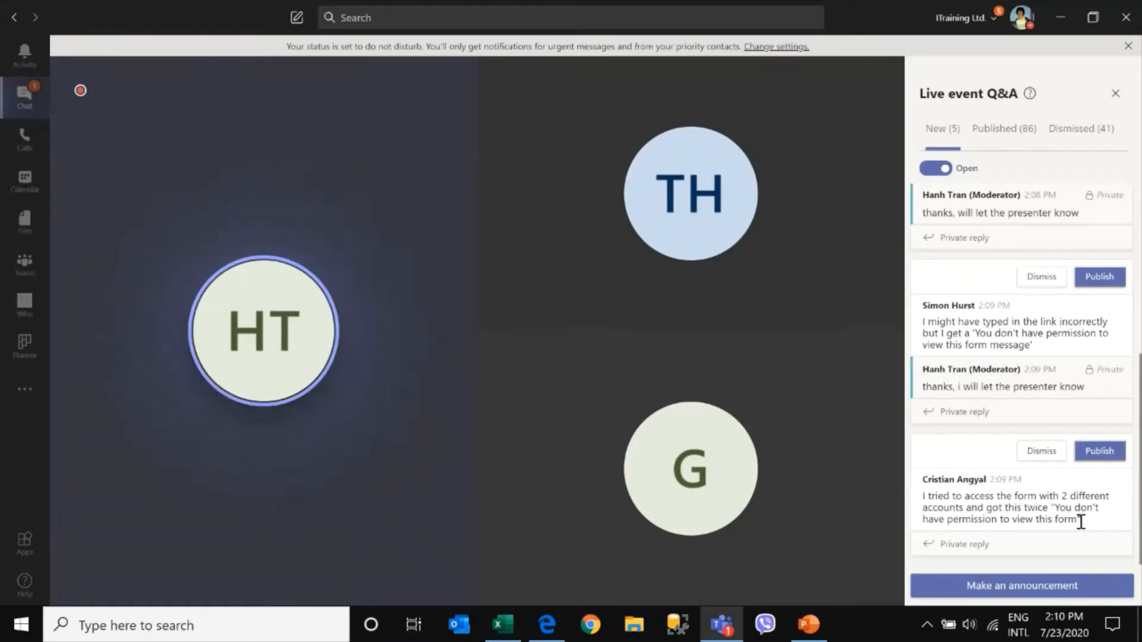
{"action": "left_click_drag", "start_coordinate": [1080, 522], "coordinate": [921, 496]}
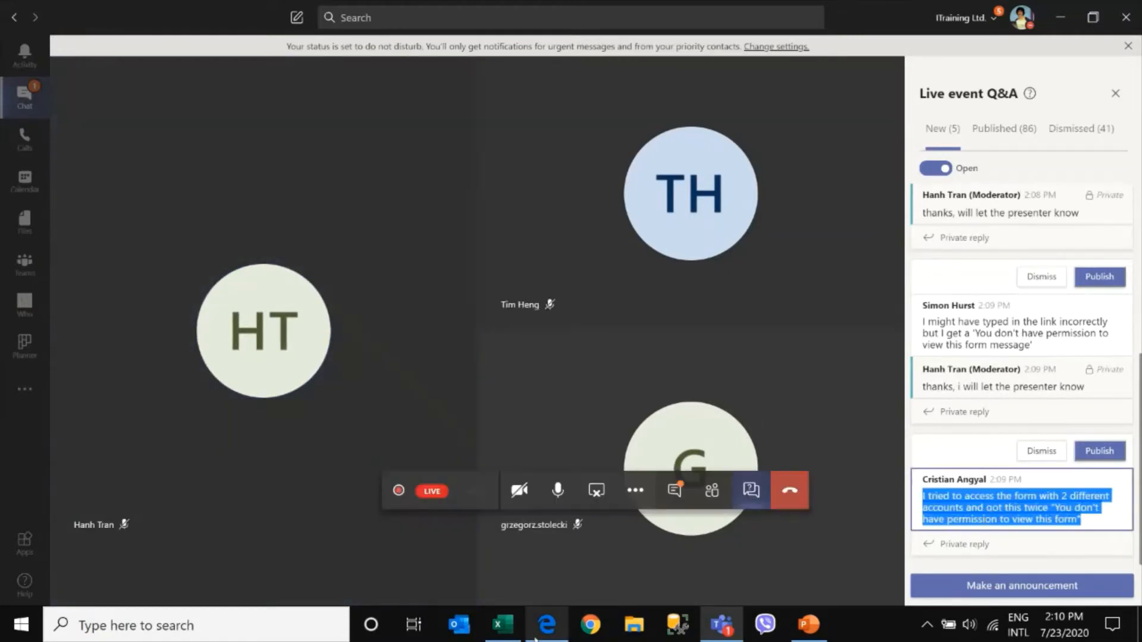
{"action": "left_click", "coordinate": [806, 627]}
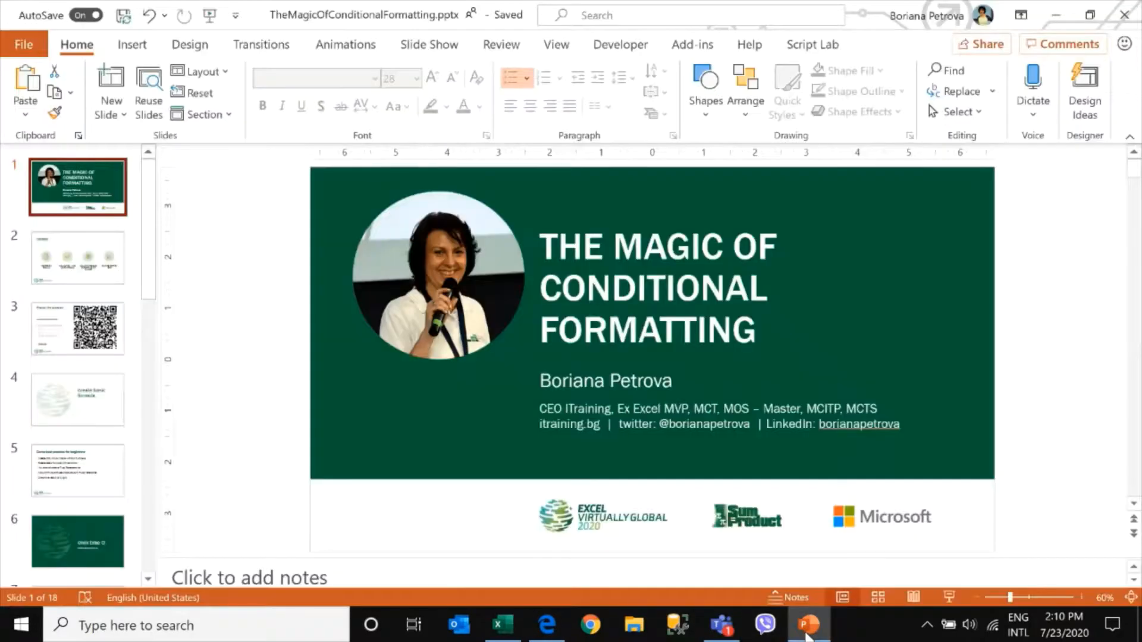
{"action": "left_click", "coordinate": [98, 348]}
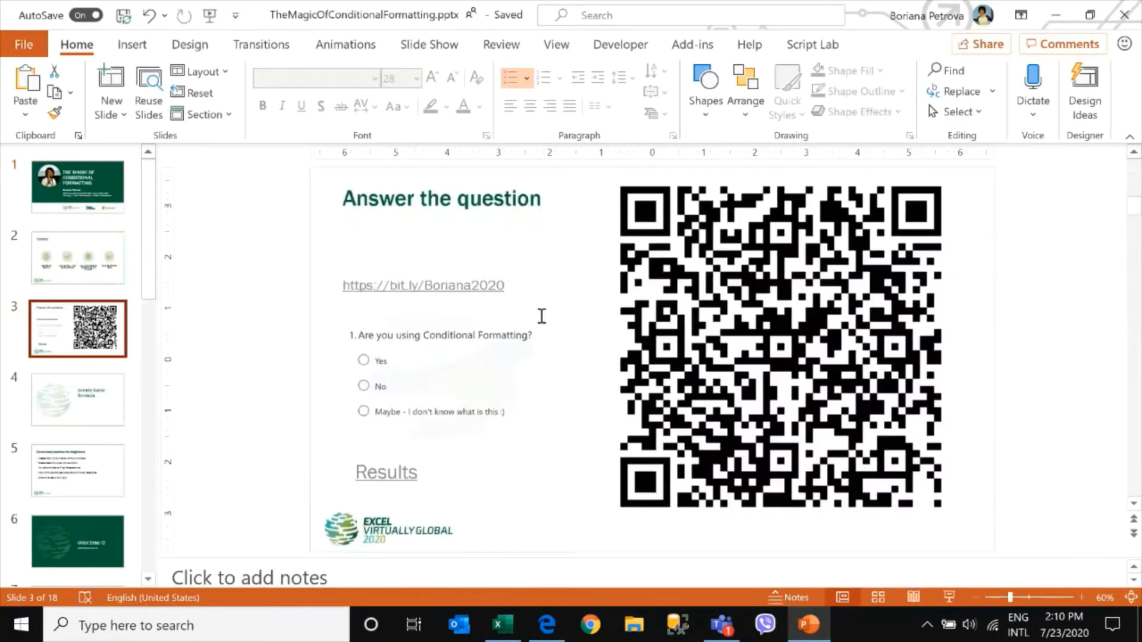
{"action": "left_click", "coordinate": [441, 286], "text": "ctrl"}
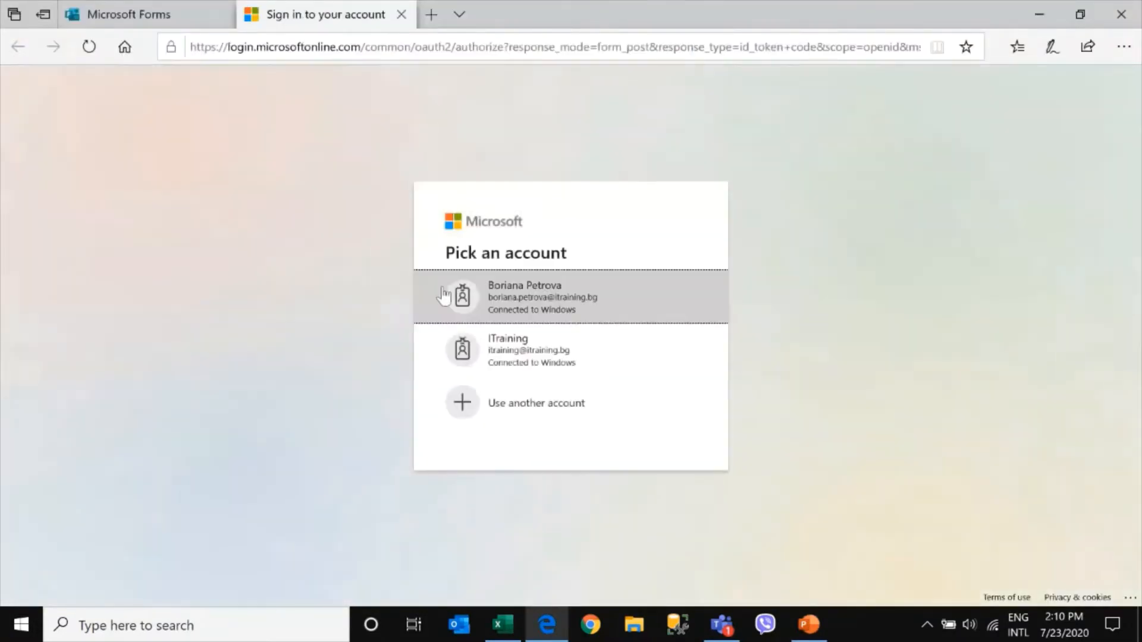
Sign in with the presenter's work account to open the survey form and scroll through it
{"action": "left_click", "coordinate": [550, 297]}
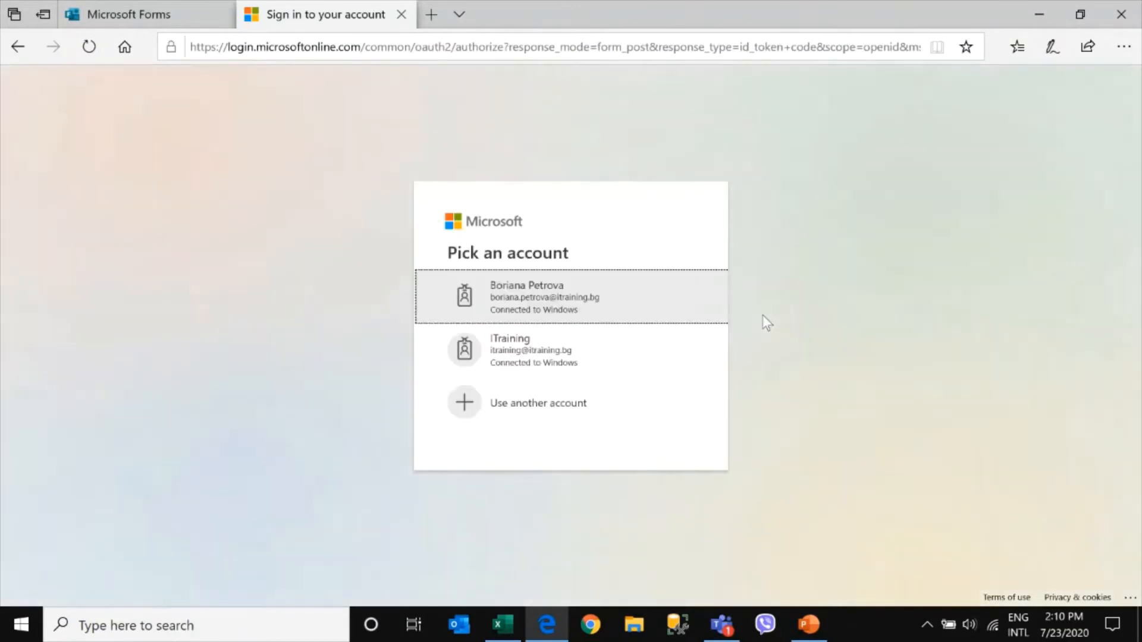
{"action": "left_click", "coordinate": [575, 304]}
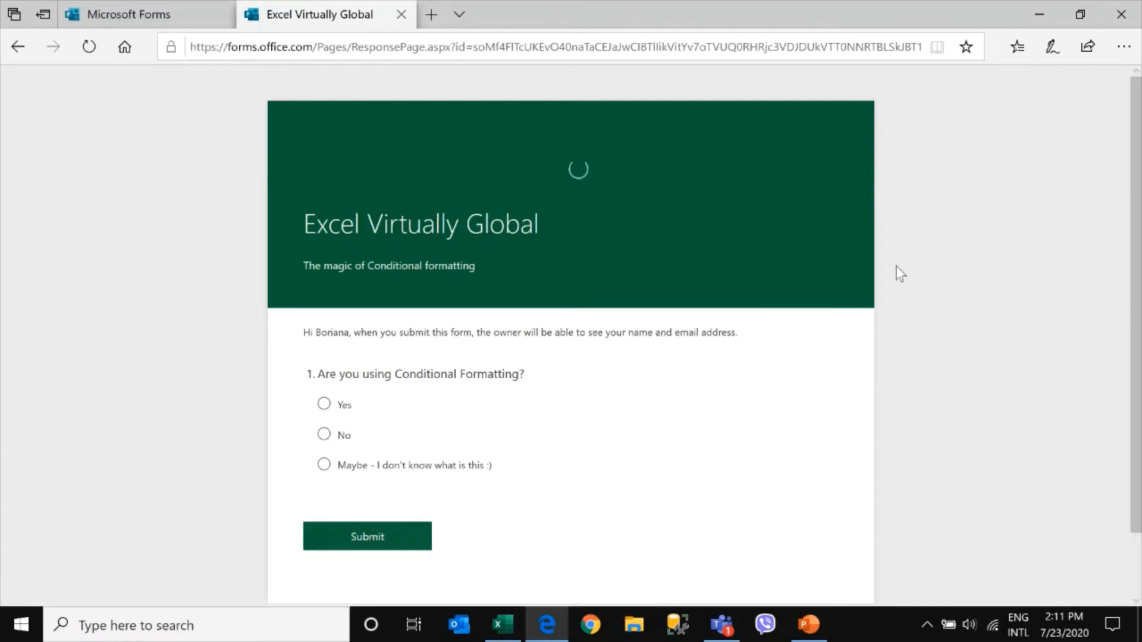
{"action": "scroll", "coordinate": [900, 273], "scroll_direction": "down", "scroll_amount": 1}
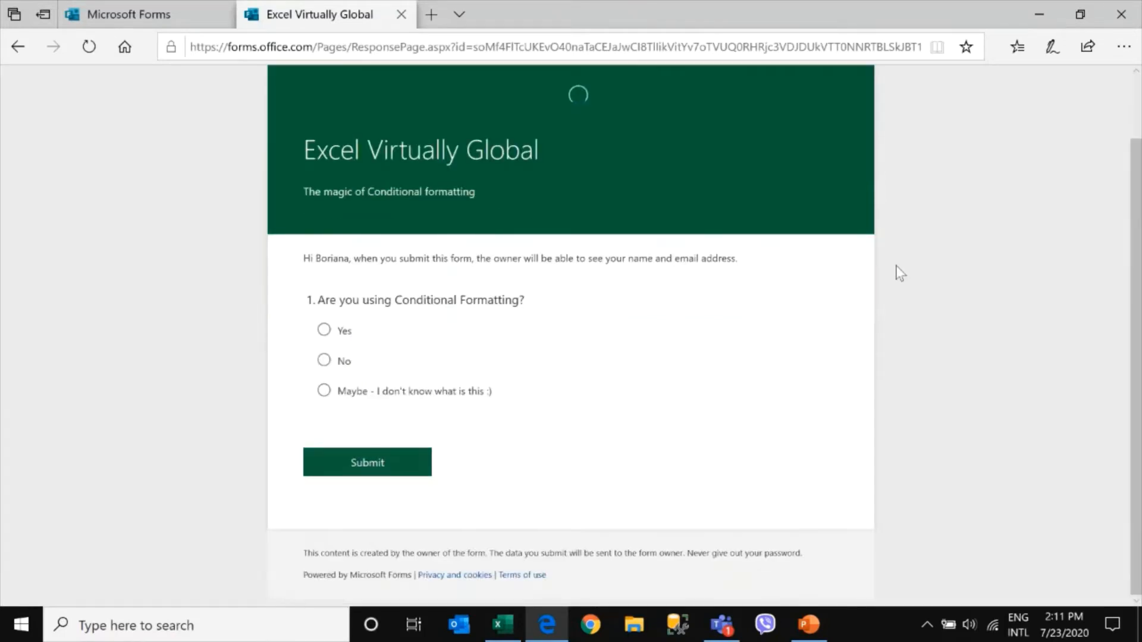
In the form's sharing options, allow anyone with the link to respond and copy the form link
{"action": "left_click", "coordinate": [128, 14]}
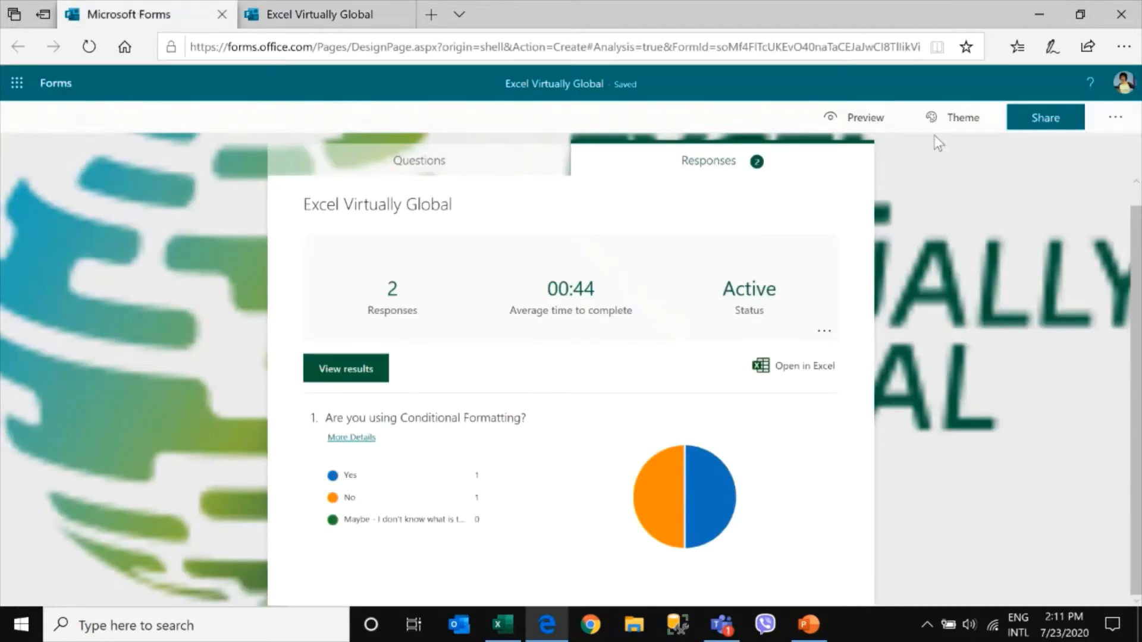
{"action": "left_click", "coordinate": [1044, 119]}
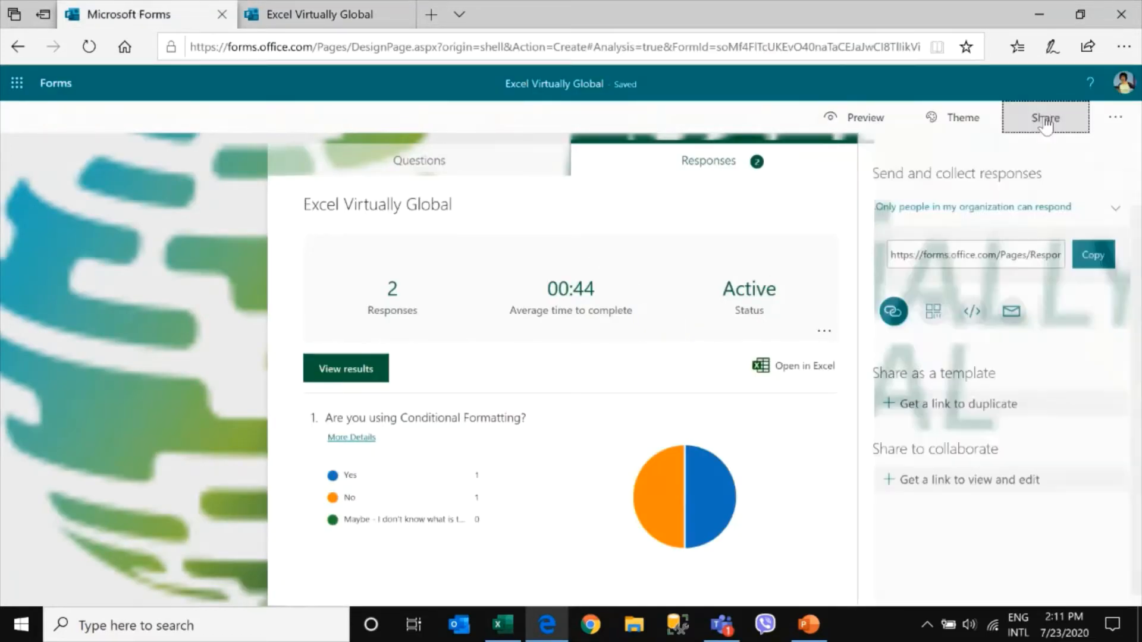
{"action": "left_click", "coordinate": [1038, 208]}
{"action": "left_click", "coordinate": [906, 243]}
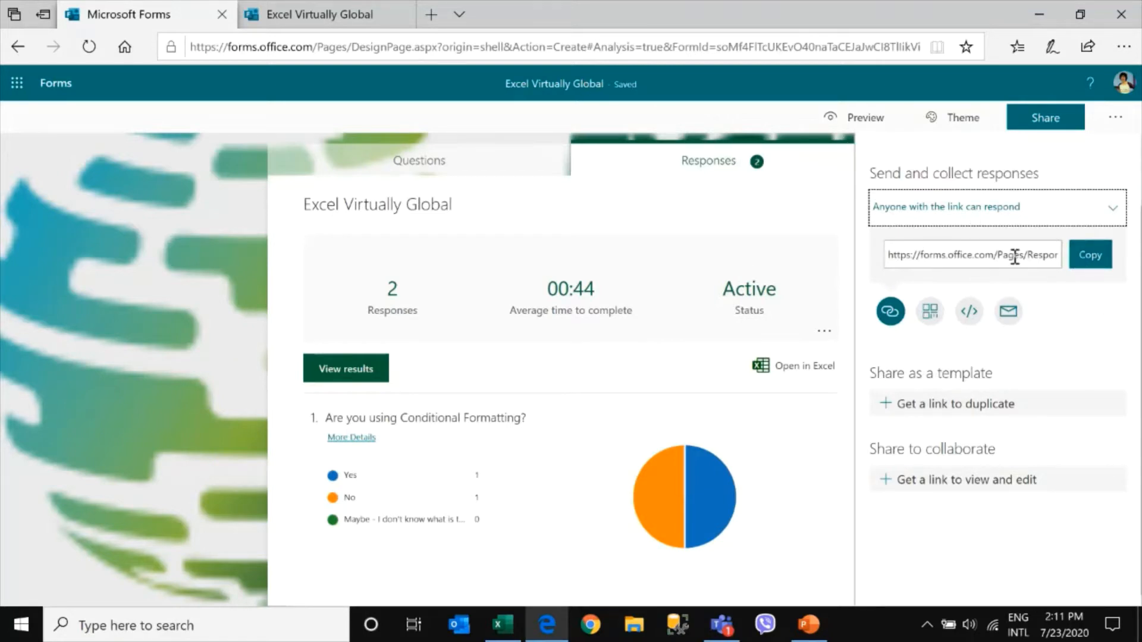
{"action": "left_click", "coordinate": [1090, 257]}
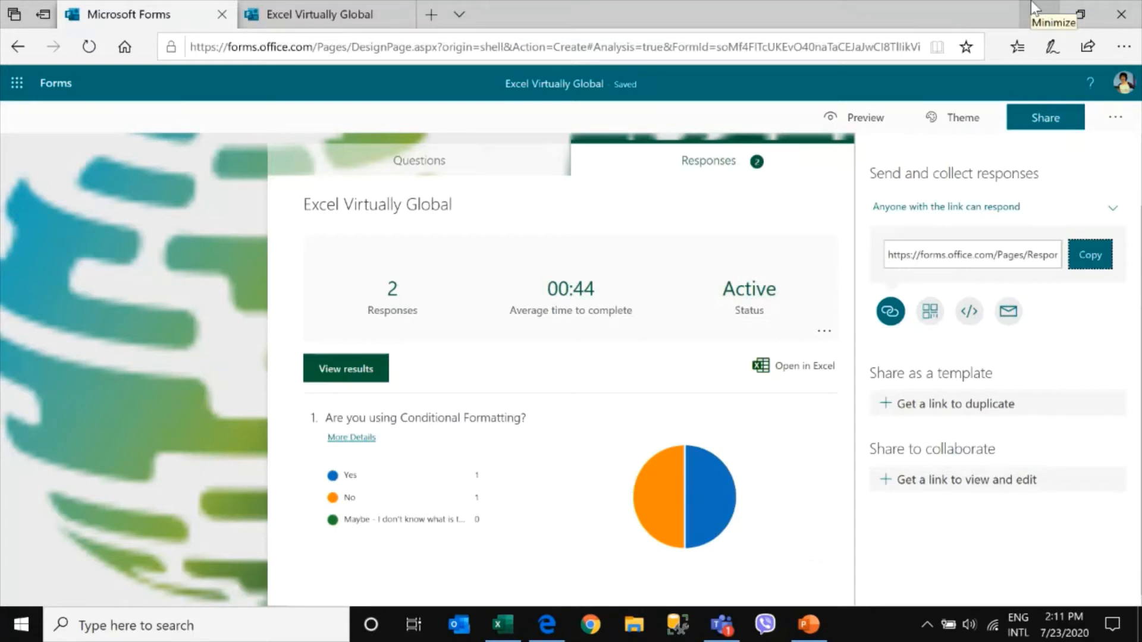
Return to the presentation, start the slide show from slide 3 and exit it again
{"action": "left_click", "coordinate": [1040, 13]}
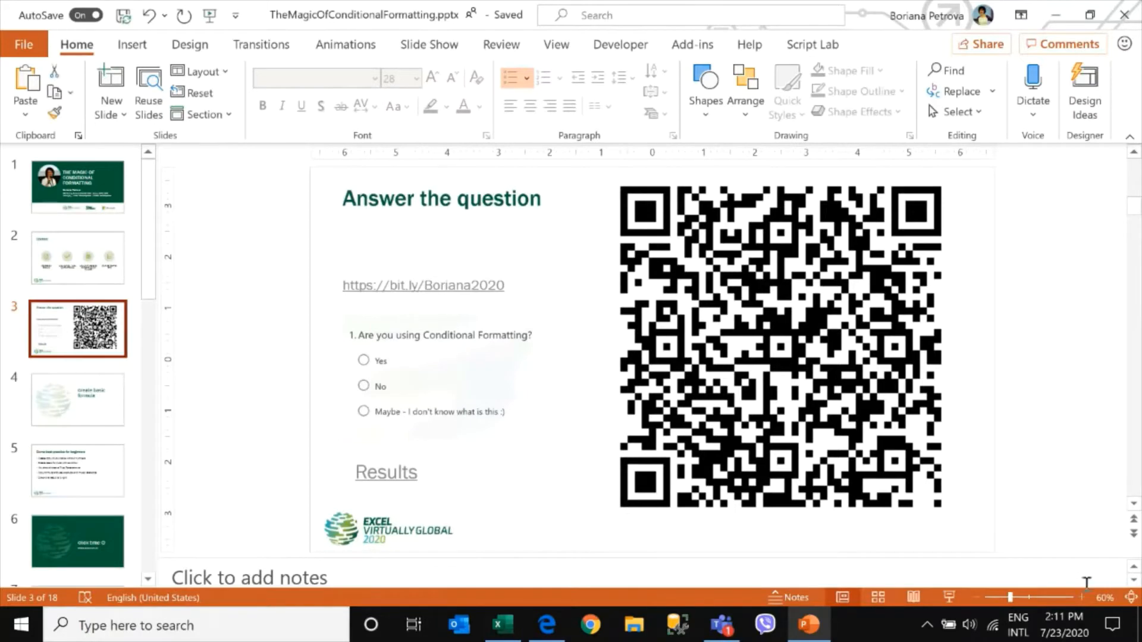
{"action": "left_click", "coordinate": [949, 596]}
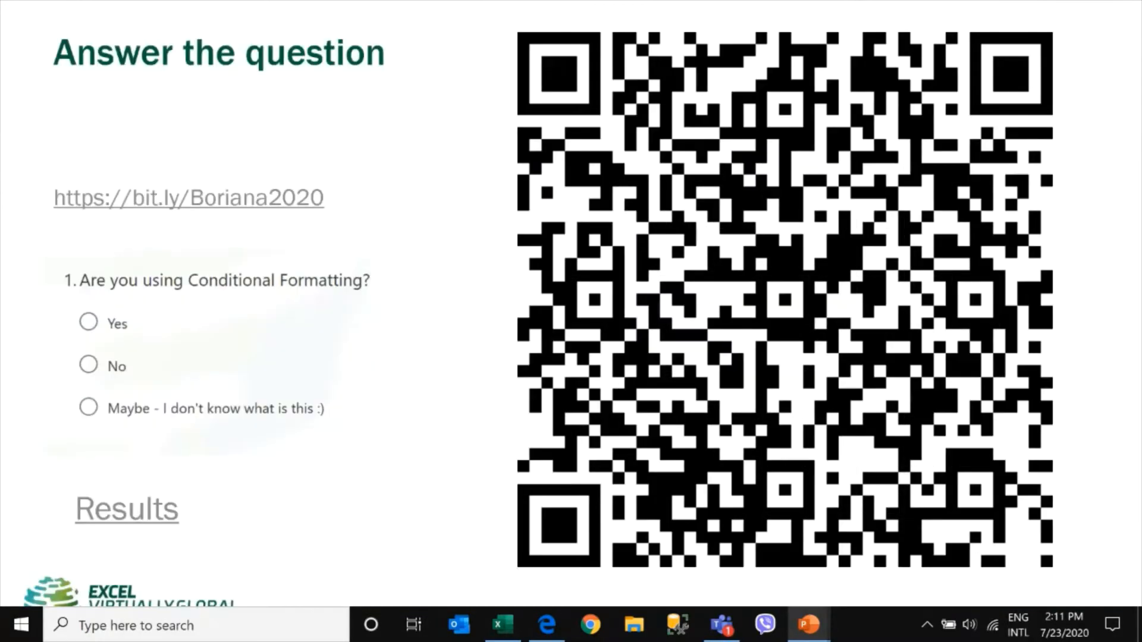
{"action": "key", "text": "Escape"}
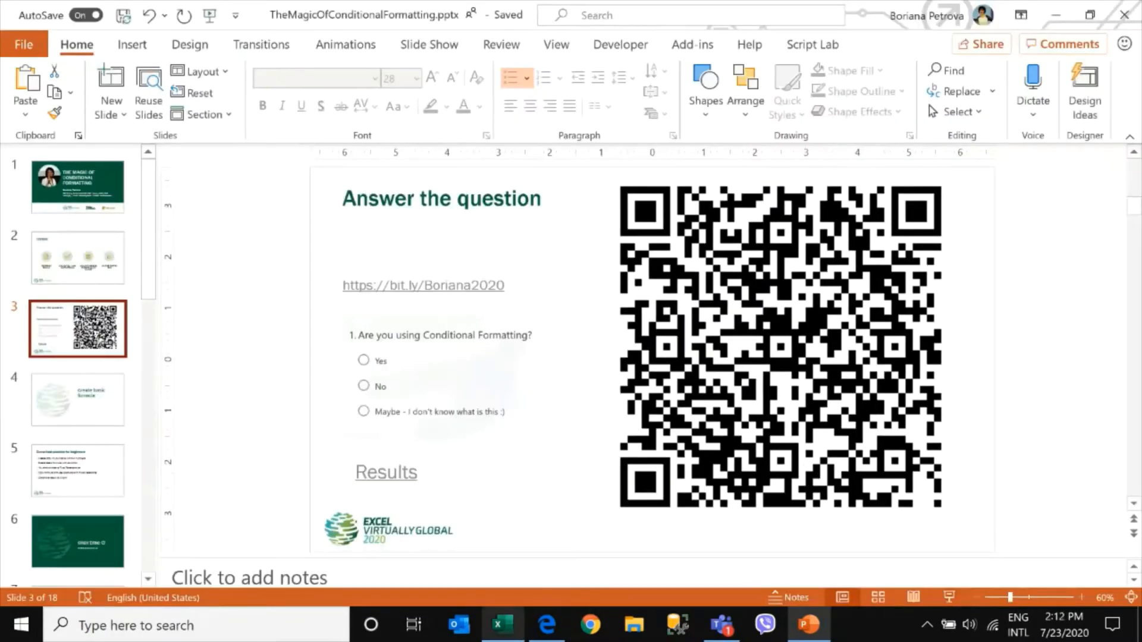
Download the form's QR code, saving it over Excel Virtually Global_form.png in the ExcelVirtuallyGlobal folder
{"action": "left_click", "coordinate": [547, 632]}
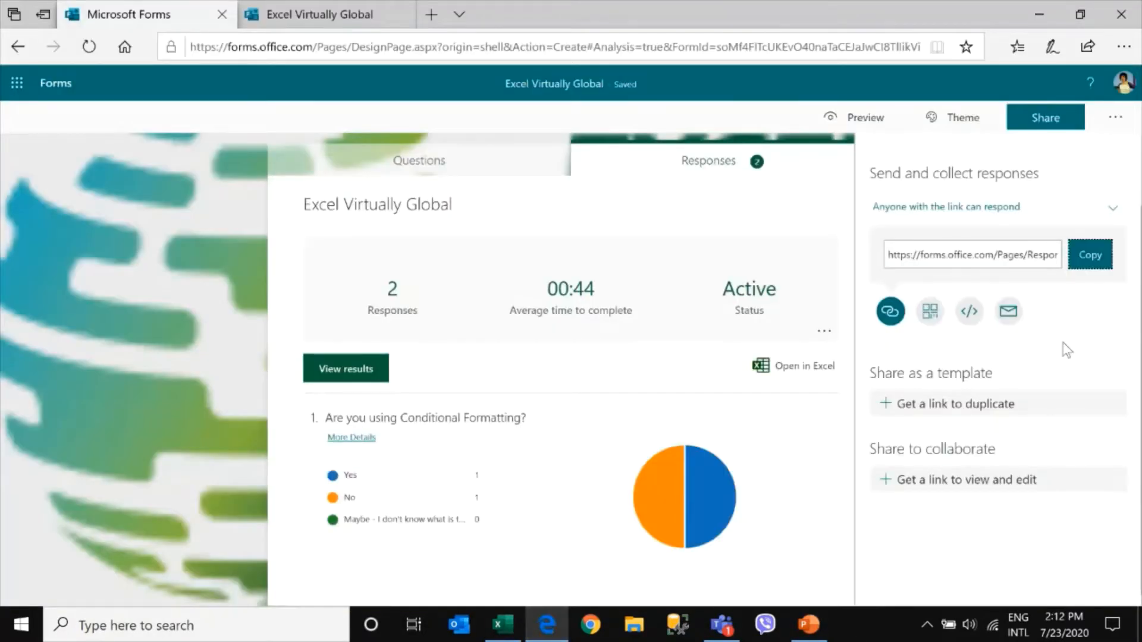
{"action": "left_click", "coordinate": [931, 314]}
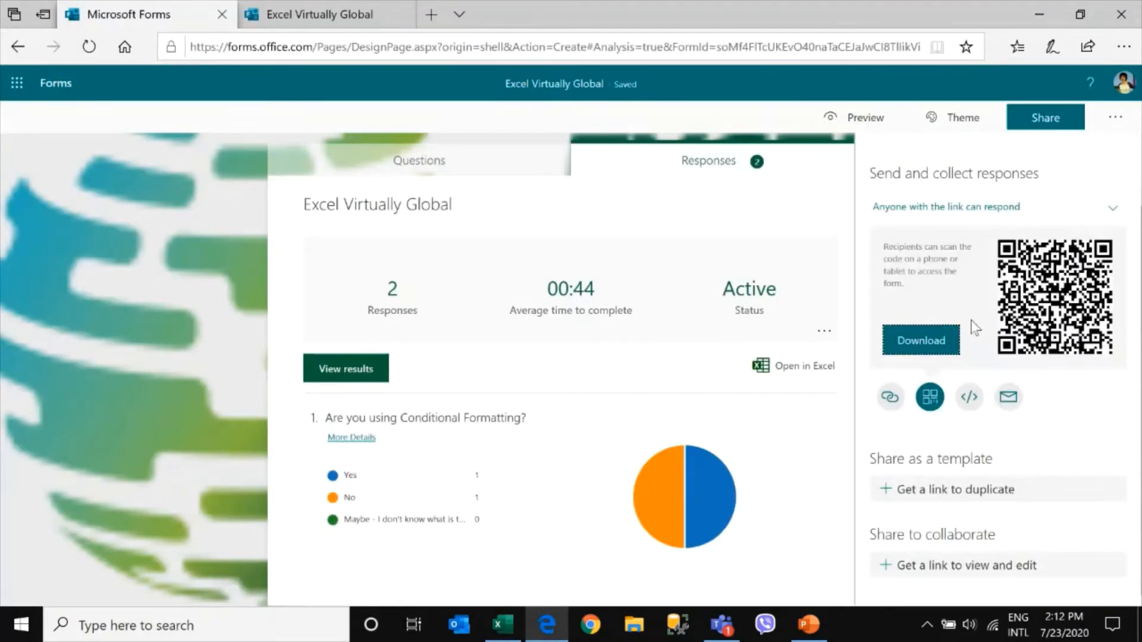
{"action": "left_click", "coordinate": [926, 344]}
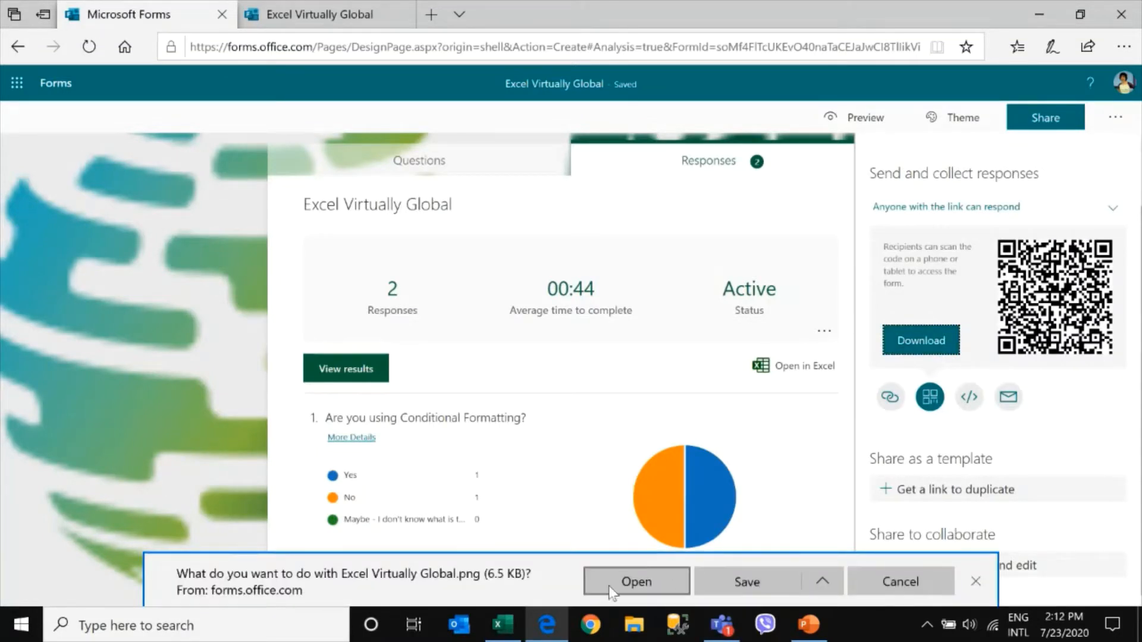
{"action": "left_click", "coordinate": [822, 582]}
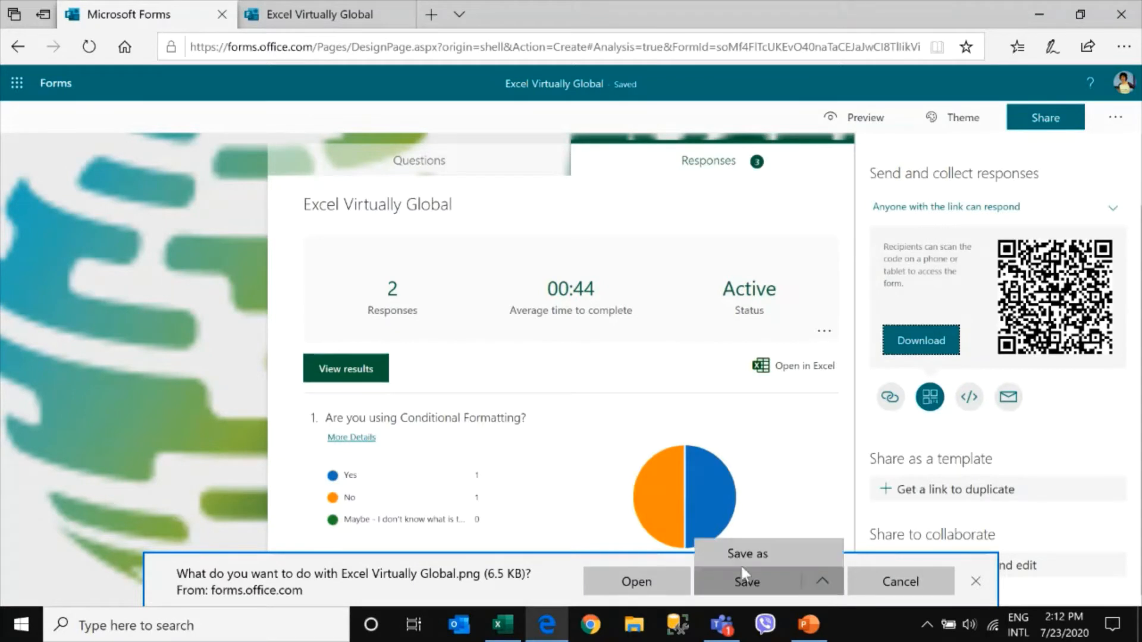
{"action": "left_click", "coordinate": [741, 548]}
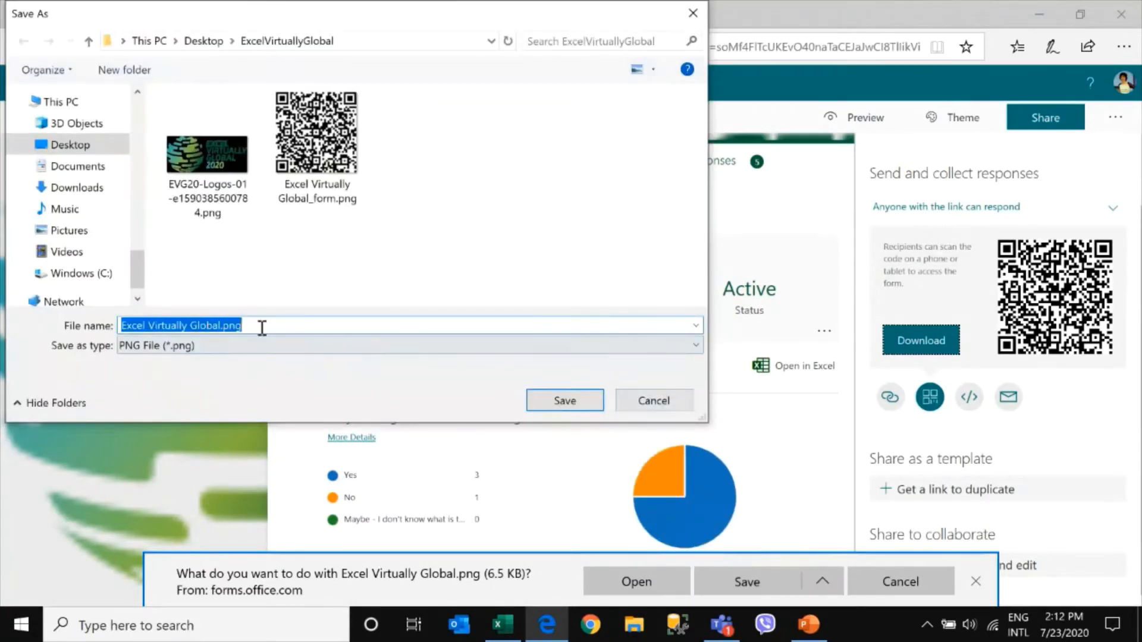
{"action": "left_click", "coordinate": [313, 144]}
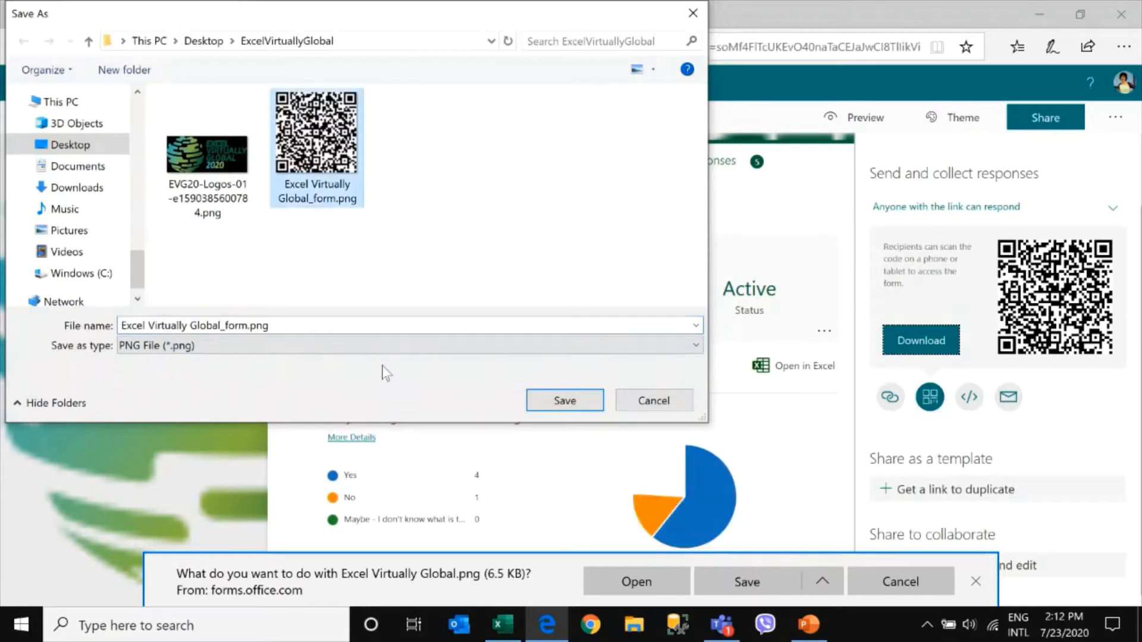
{"action": "left_click", "coordinate": [565, 399]}
{"action": "left_click", "coordinate": [618, 315]}
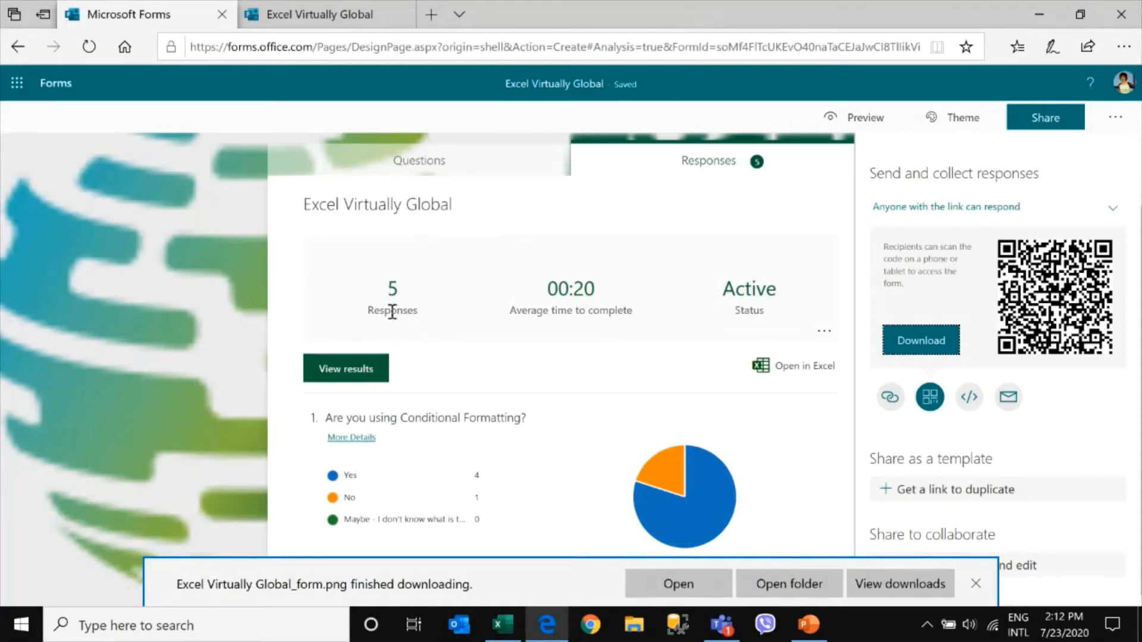
{"action": "left_click", "coordinate": [976, 585]}
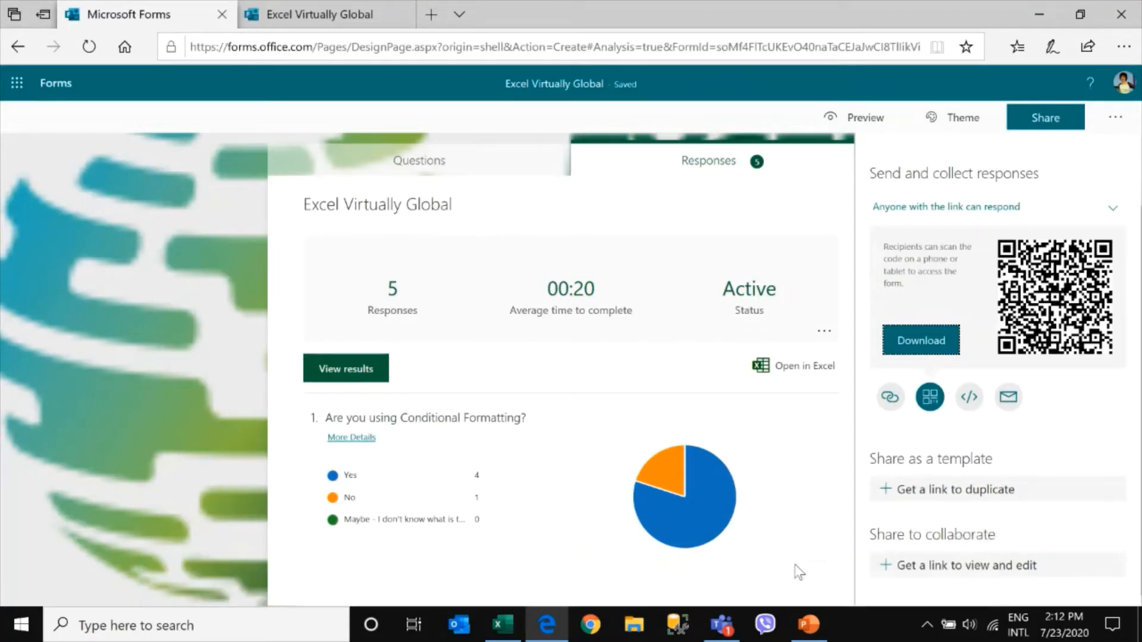
Minimize the browser and go to slide 6, Click time – Create basic formula
{"action": "left_click", "coordinate": [1041, 12]}
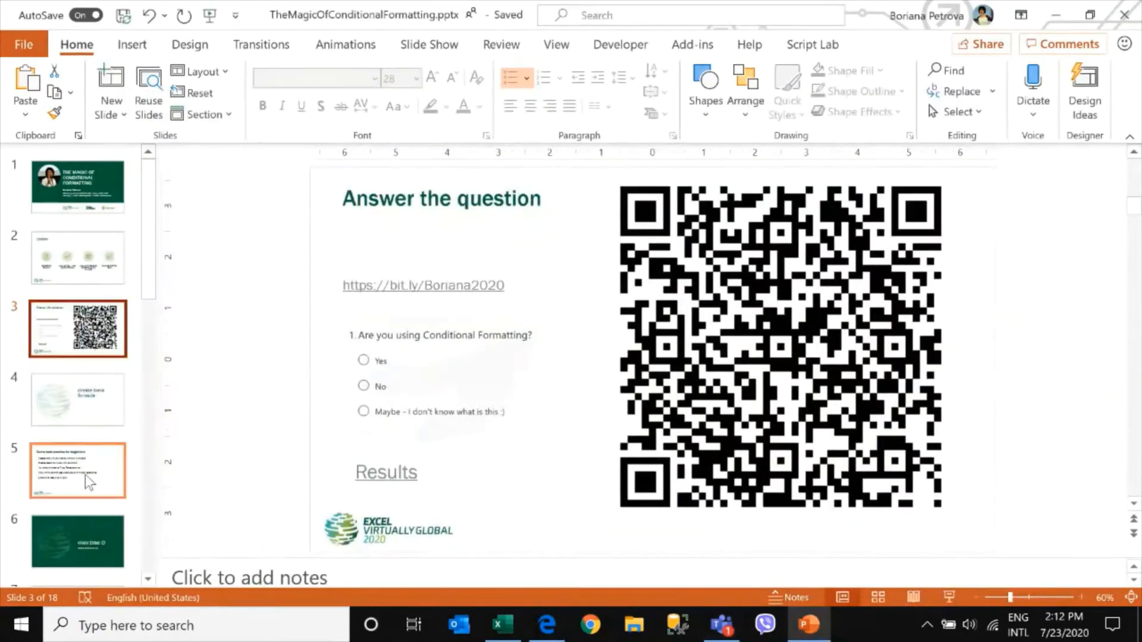
{"action": "scroll", "coordinate": [89, 481], "scroll_direction": "down", "scroll_amount": 5}
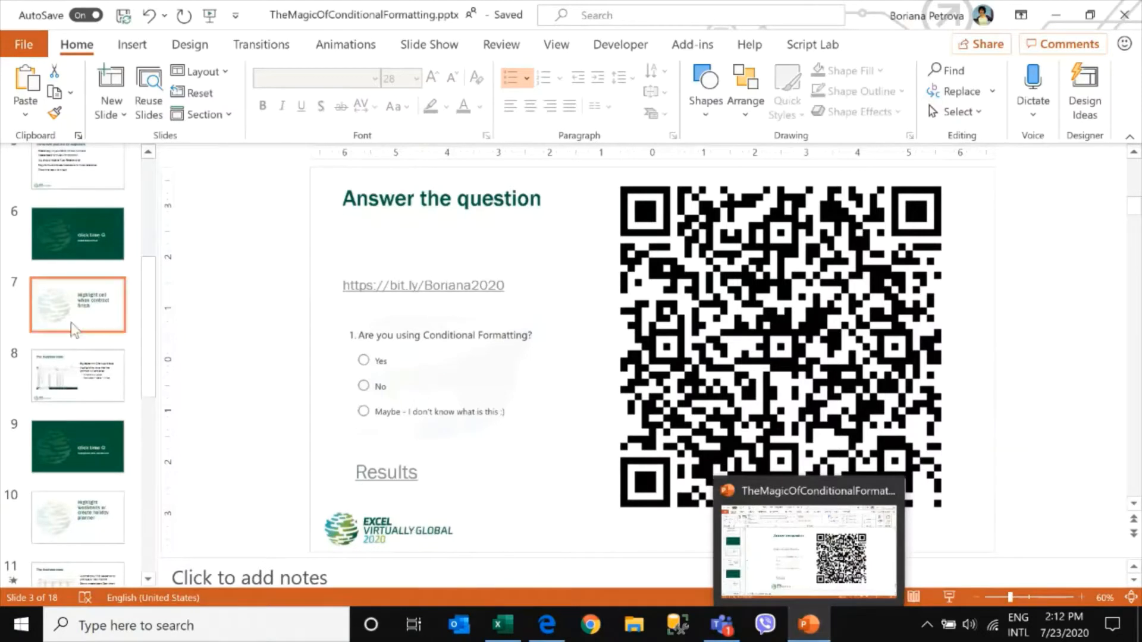
{"action": "left_click", "coordinate": [104, 232]}
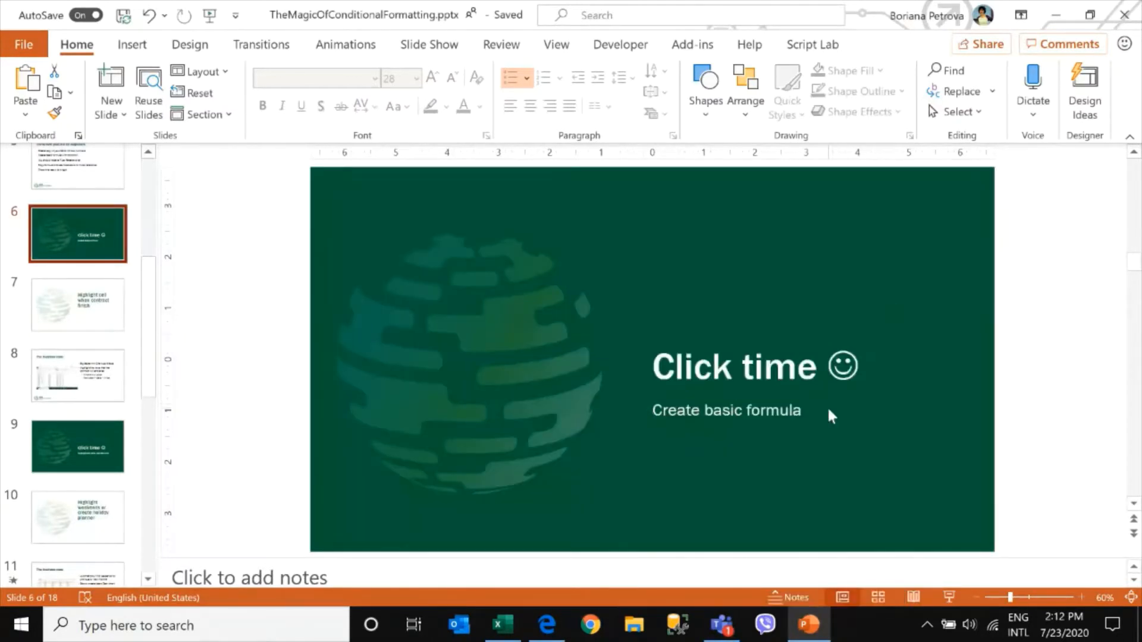
Switch to the workbook and select the product table A4:C12 on the Basic formula sheet
{"action": "left_click", "coordinate": [502, 625]}
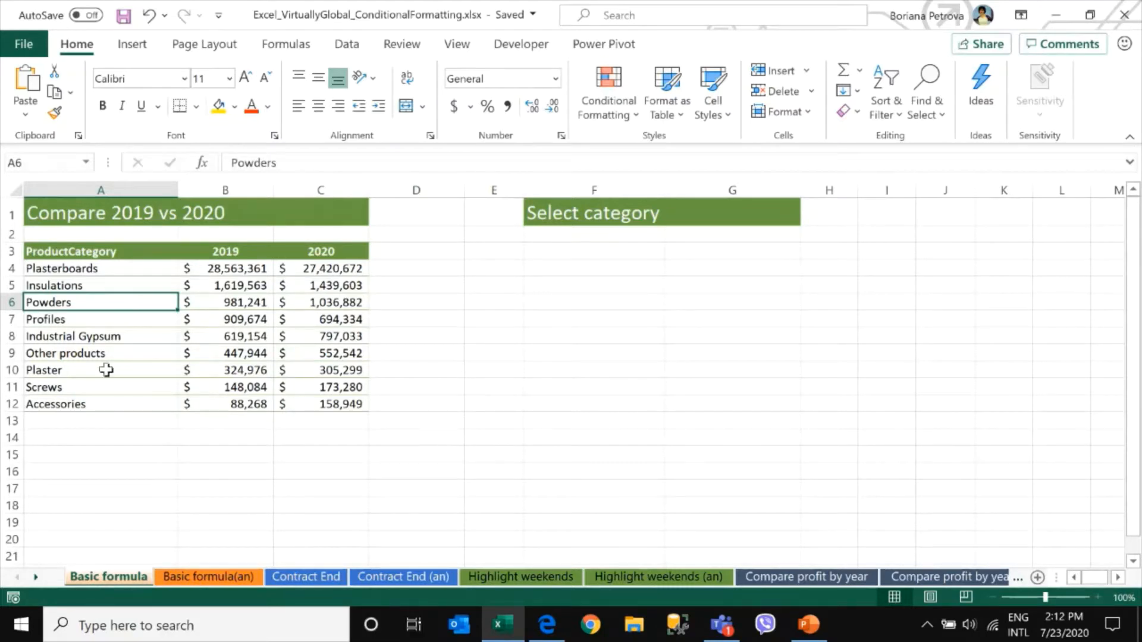
{"action": "left_click", "coordinate": [95, 268]}
{"action": "left_click_drag", "start_coordinate": [165, 285], "coordinate": [300, 402]}
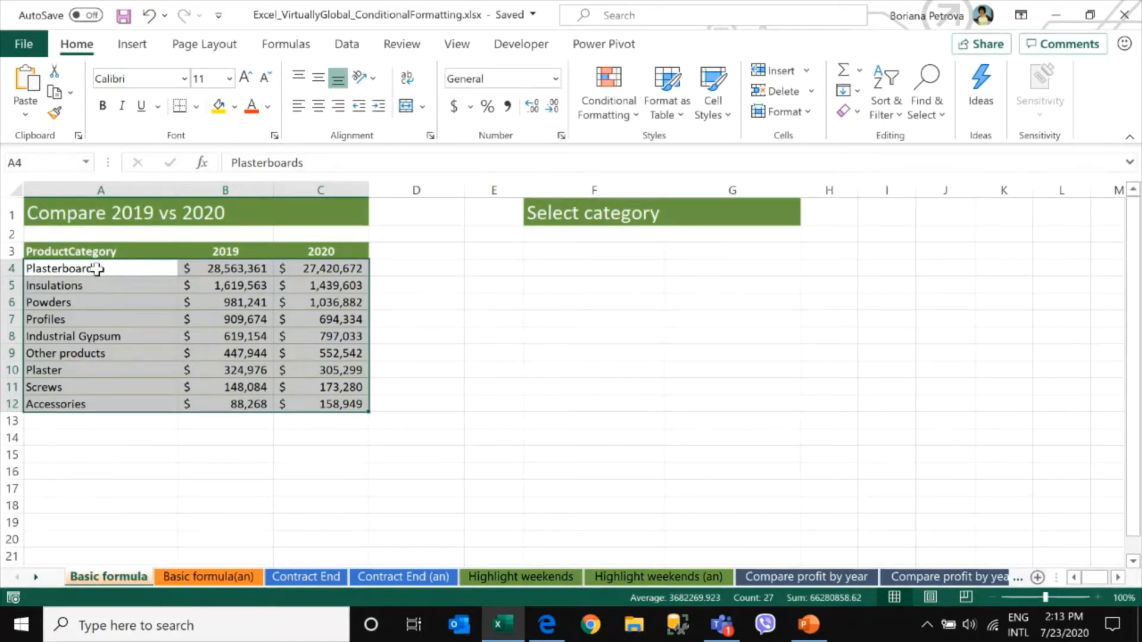
{"action": "left_click_drag", "start_coordinate": [95, 268], "coordinate": [301, 407]}
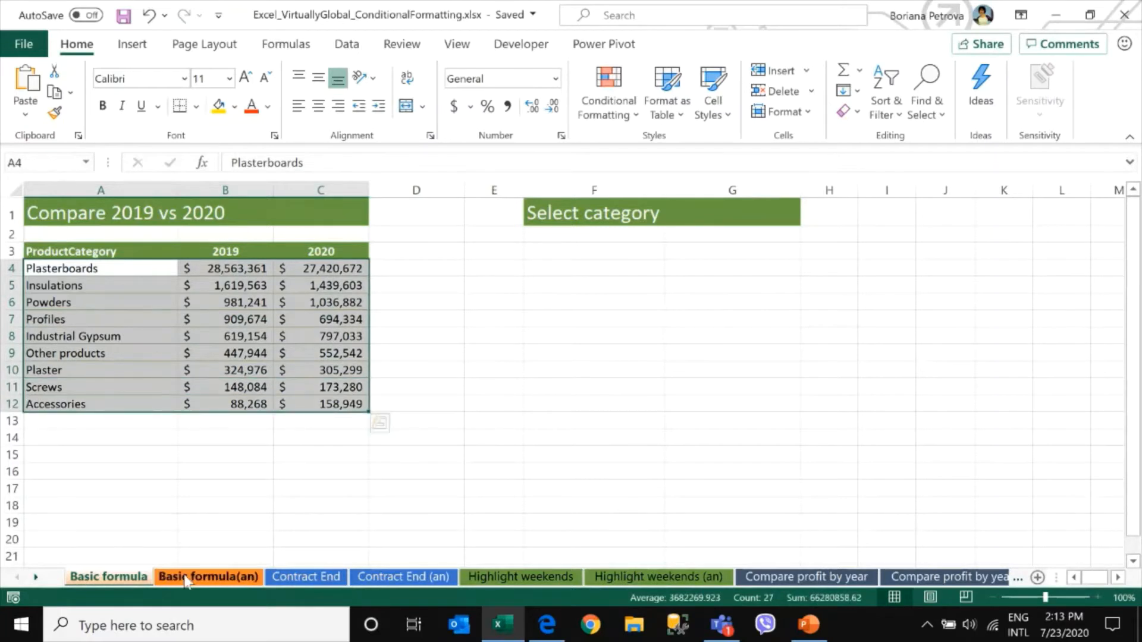
Look through the Basic formula(an), Contract End and Contract End (an) example sheets and their highlighted results
{"action": "left_click", "coordinate": [220, 581]}
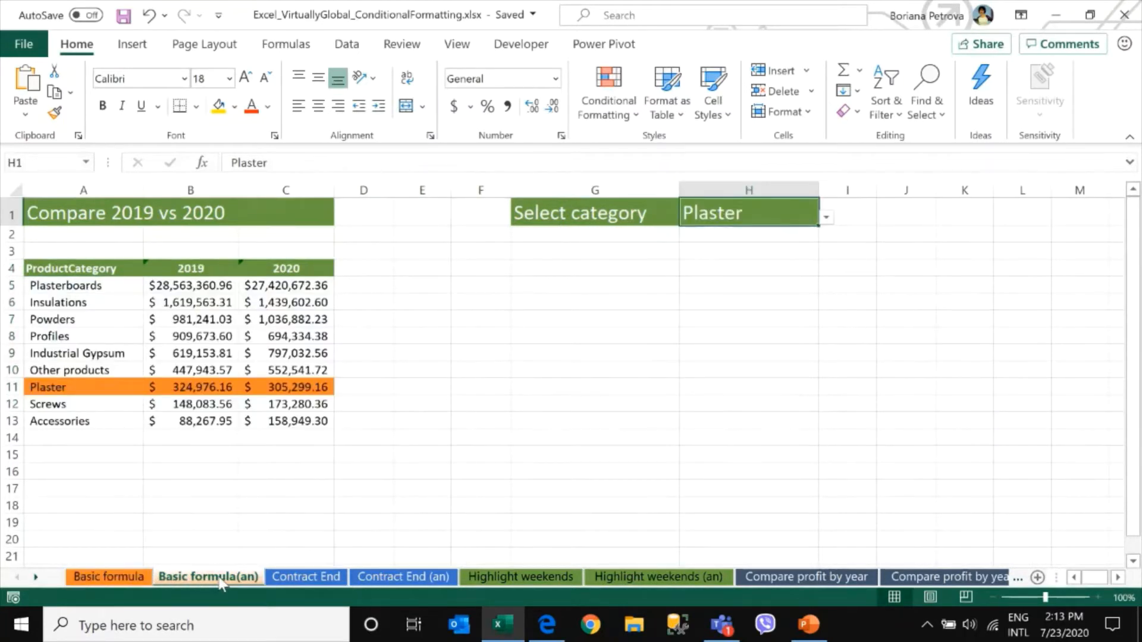
{"action": "left_click", "coordinate": [319, 580]}
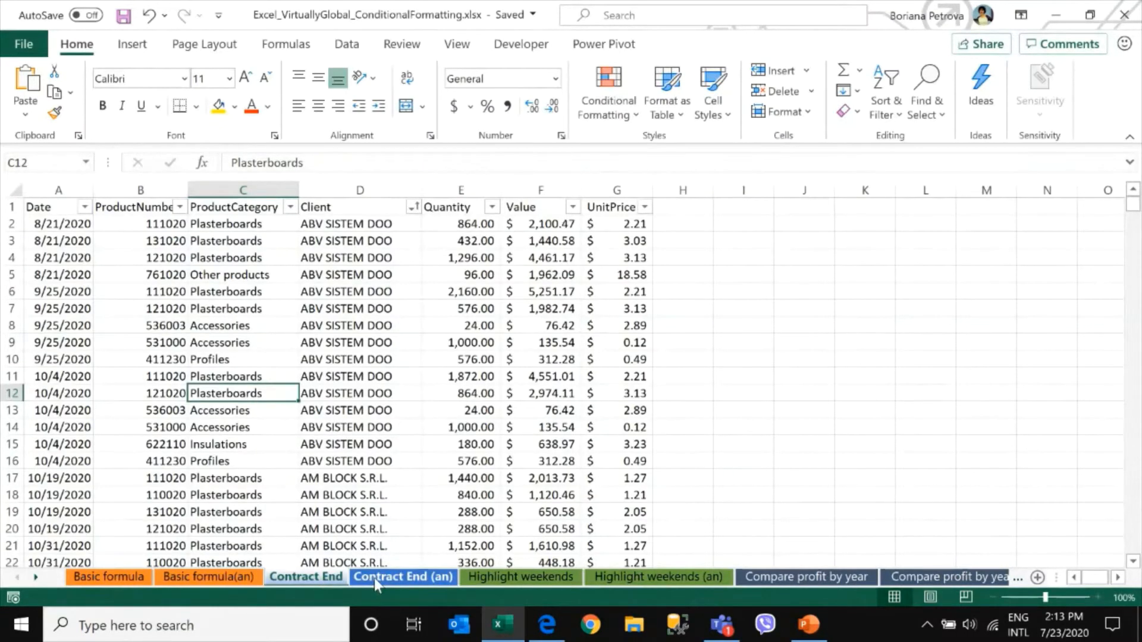
{"action": "left_click", "coordinate": [373, 578]}
{"action": "left_click", "coordinate": [110, 578]}
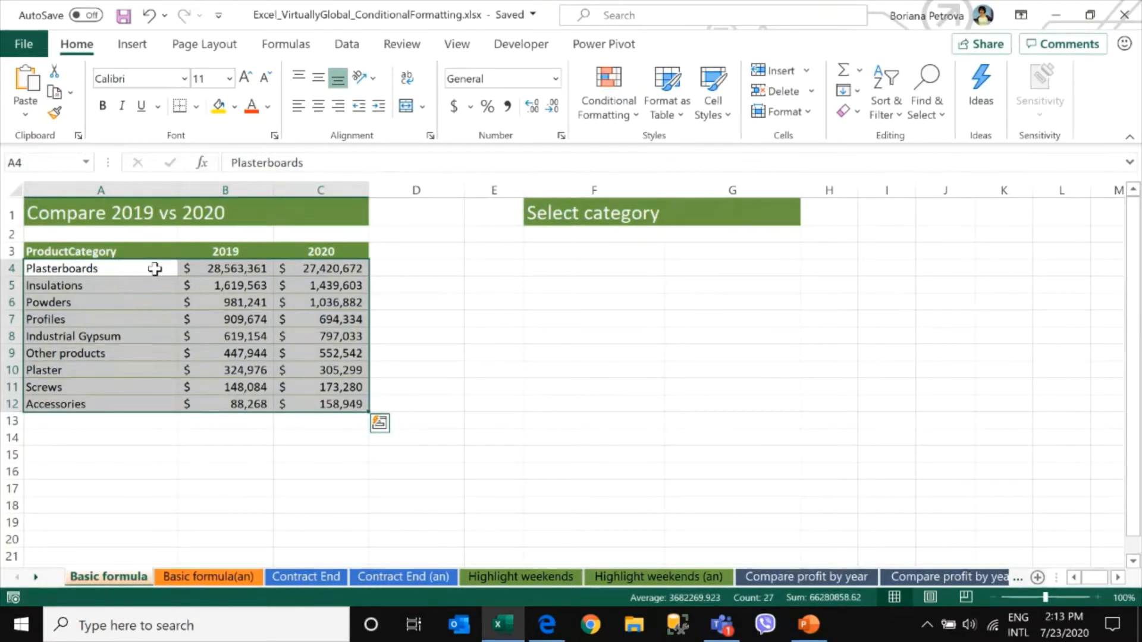
{"action": "left_click", "coordinate": [222, 577]}
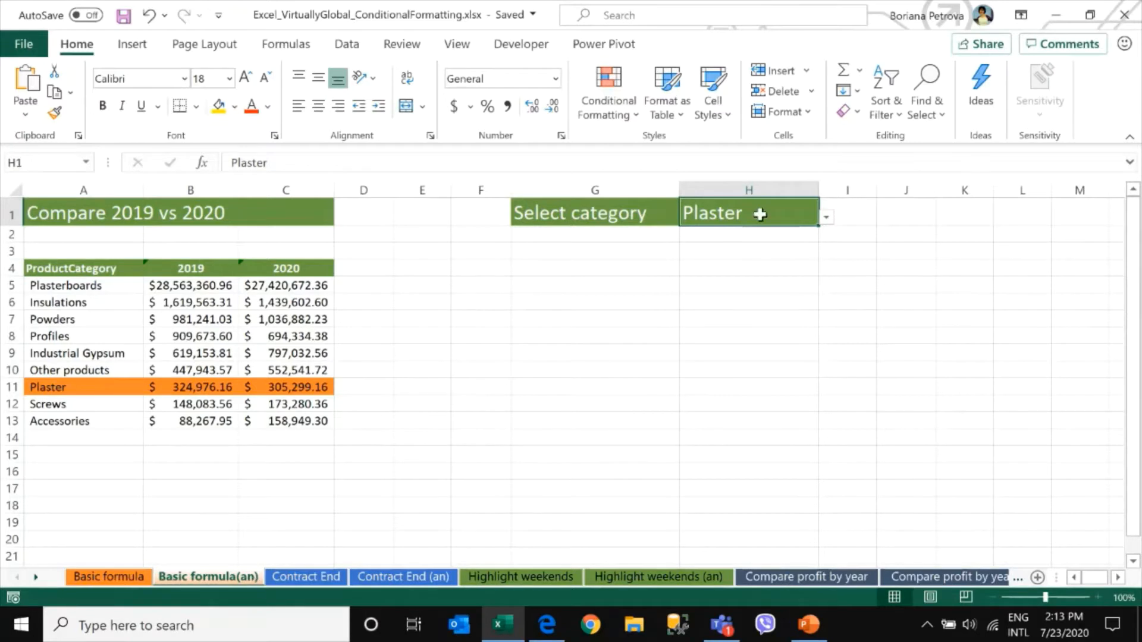
{"action": "left_click_drag", "start_coordinate": [95, 387], "coordinate": [307, 427]}
{"action": "left_click", "coordinate": [620, 206]}
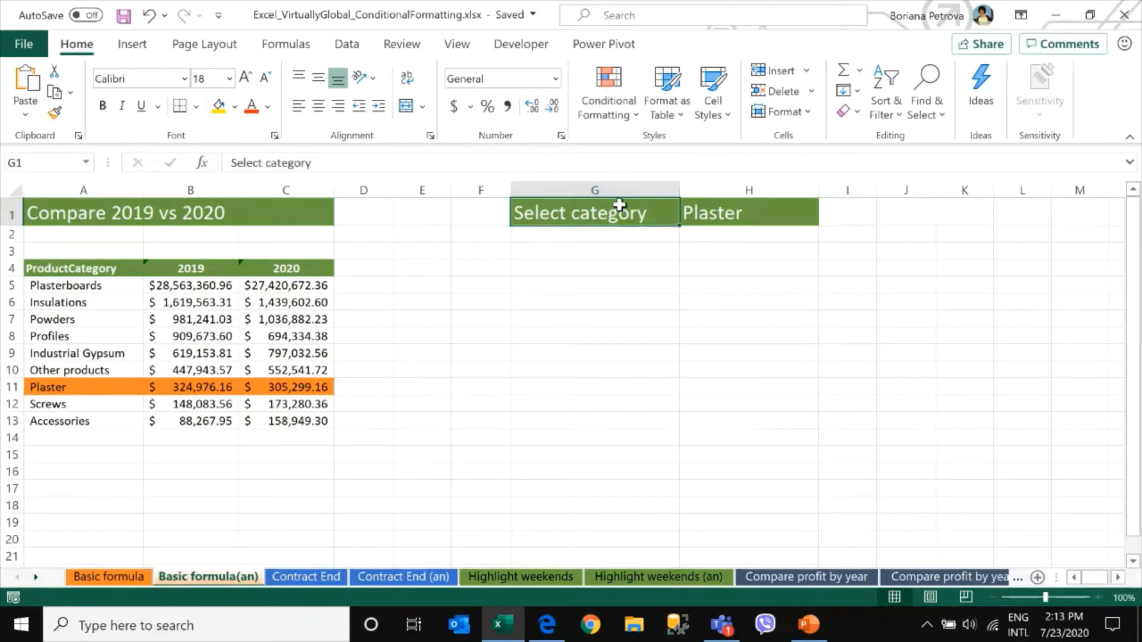
Choose Powders from the category dropdown in H1 to change the highlighted product row
{"action": "left_click", "coordinate": [781, 213]}
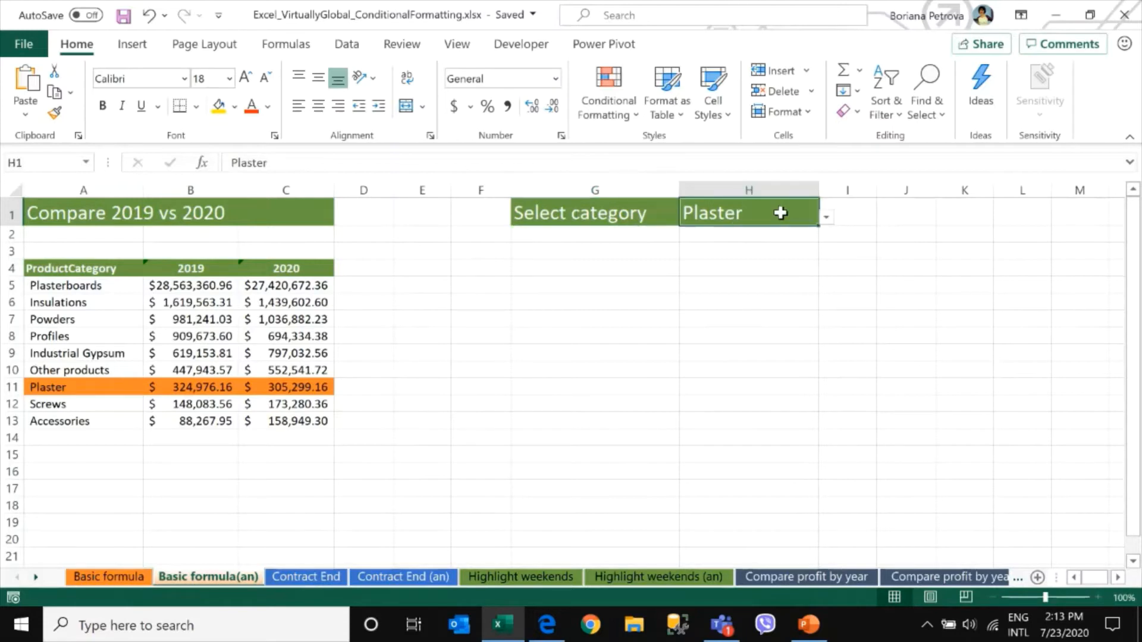
{"action": "left_click", "coordinate": [828, 216]}
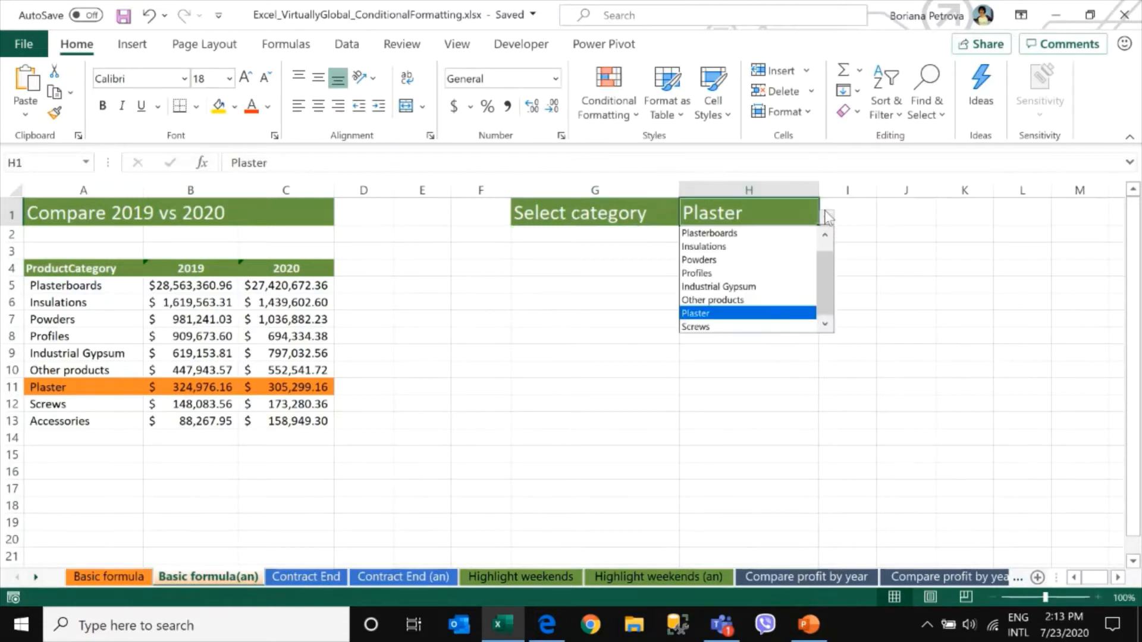
{"action": "left_click", "coordinate": [780, 265]}
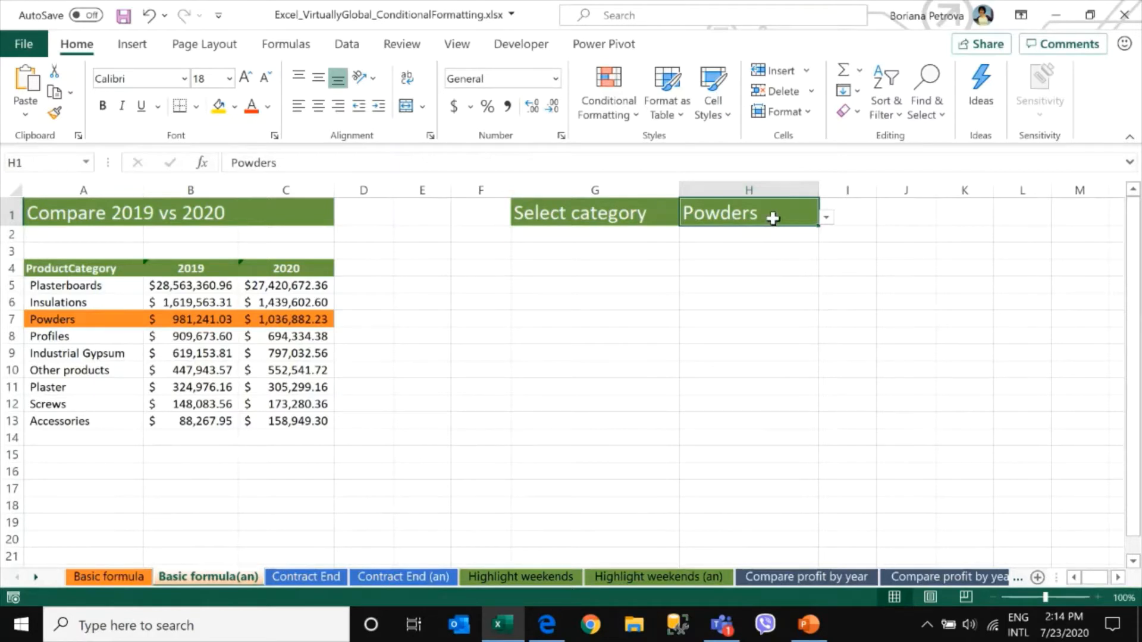
{"action": "left_click", "coordinate": [85, 319]}
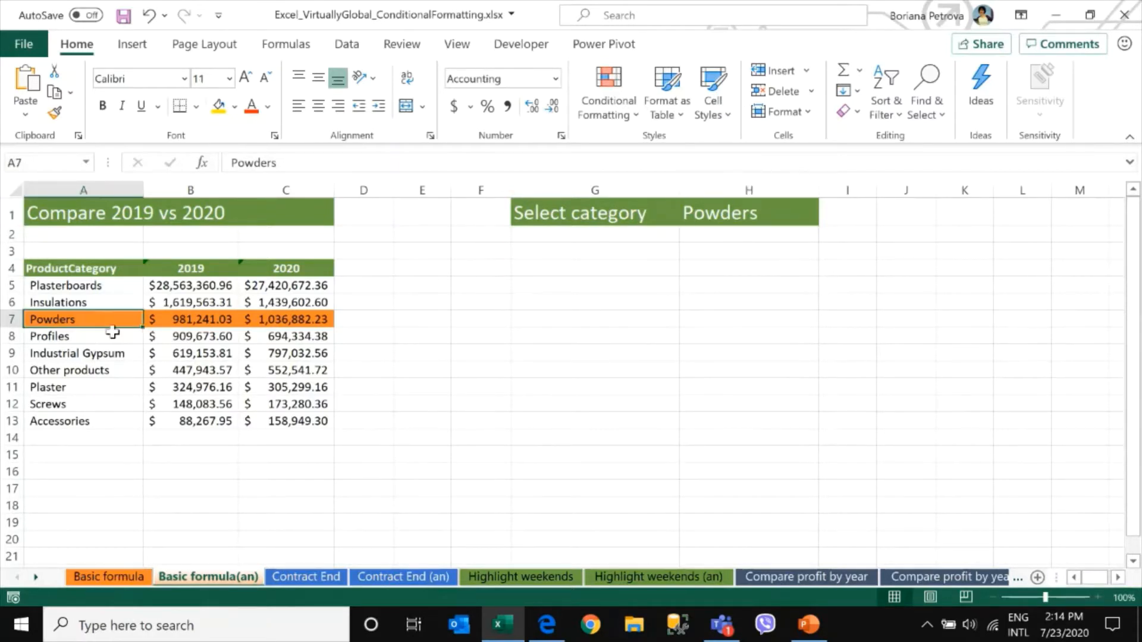
Copy the table's header row A4:C4 and paste it starting at G4
{"action": "left_click", "coordinate": [748, 215]}
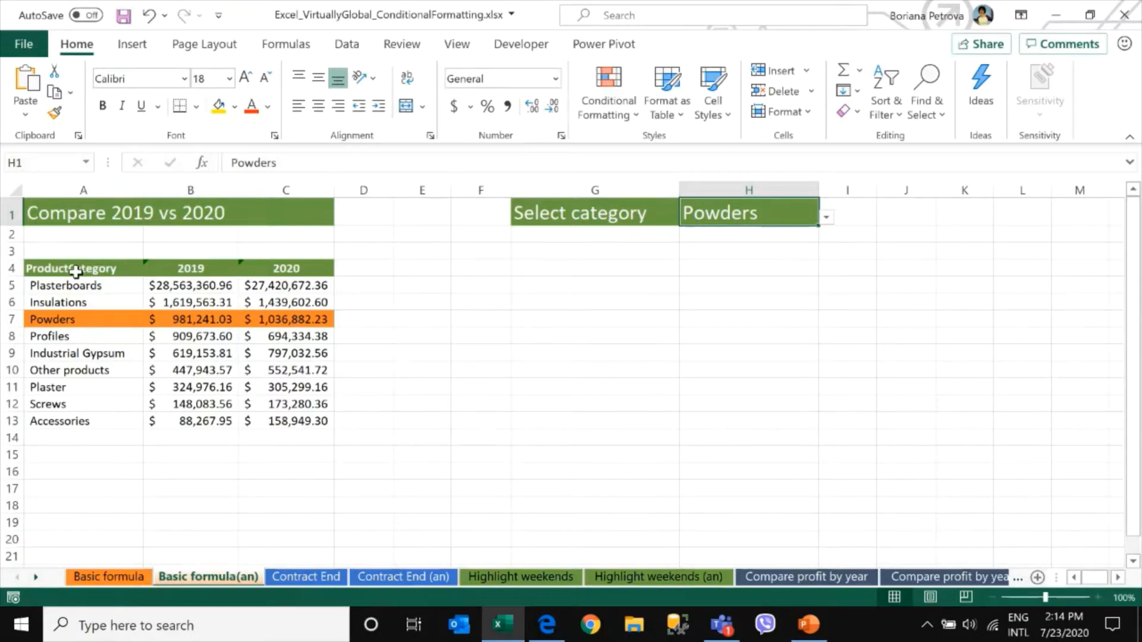
{"action": "left_click_drag", "start_coordinate": [76, 266], "coordinate": [280, 266]}
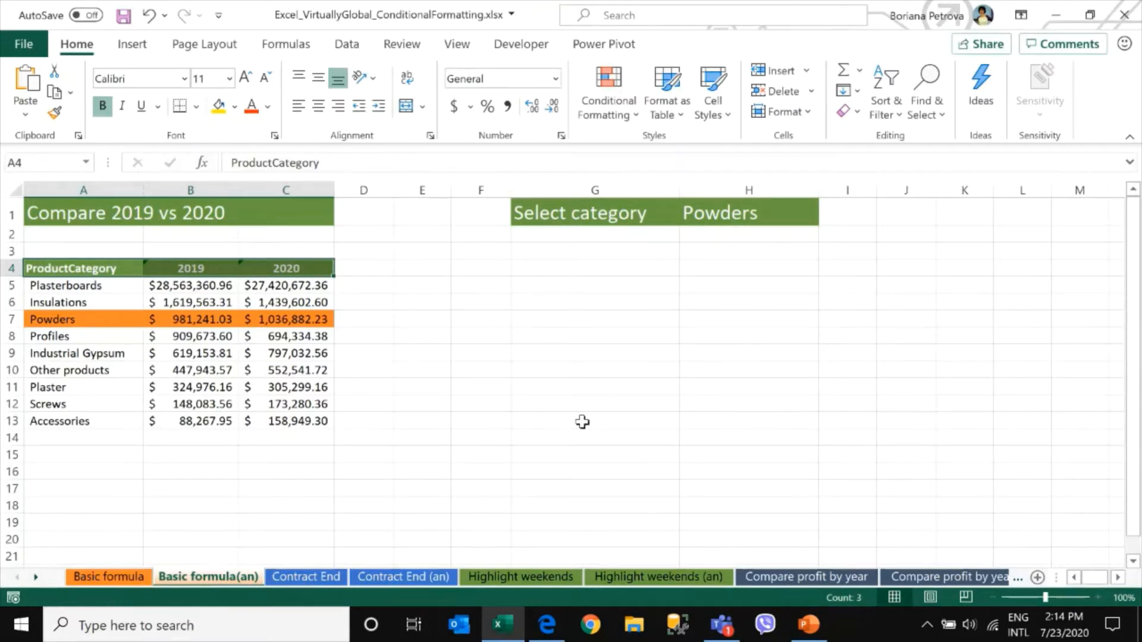
{"action": "key", "text": "ctrl+c"}
{"action": "key", "text": "ctrl+q"}
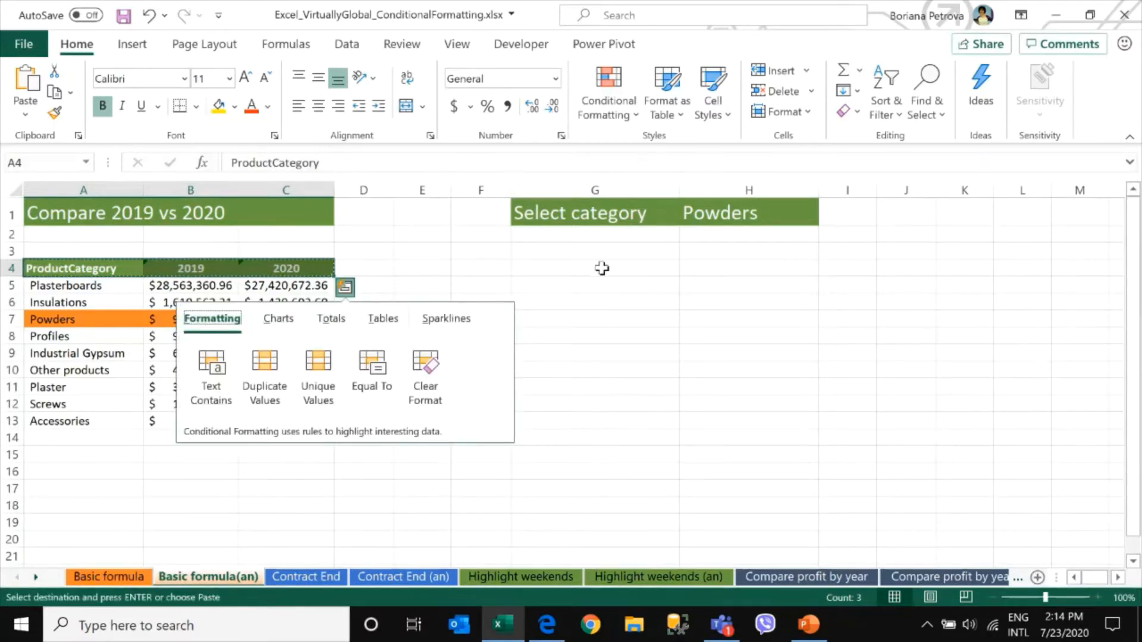
{"action": "left_click", "coordinate": [601, 267]}
{"action": "key", "text": "ctrl+v"}
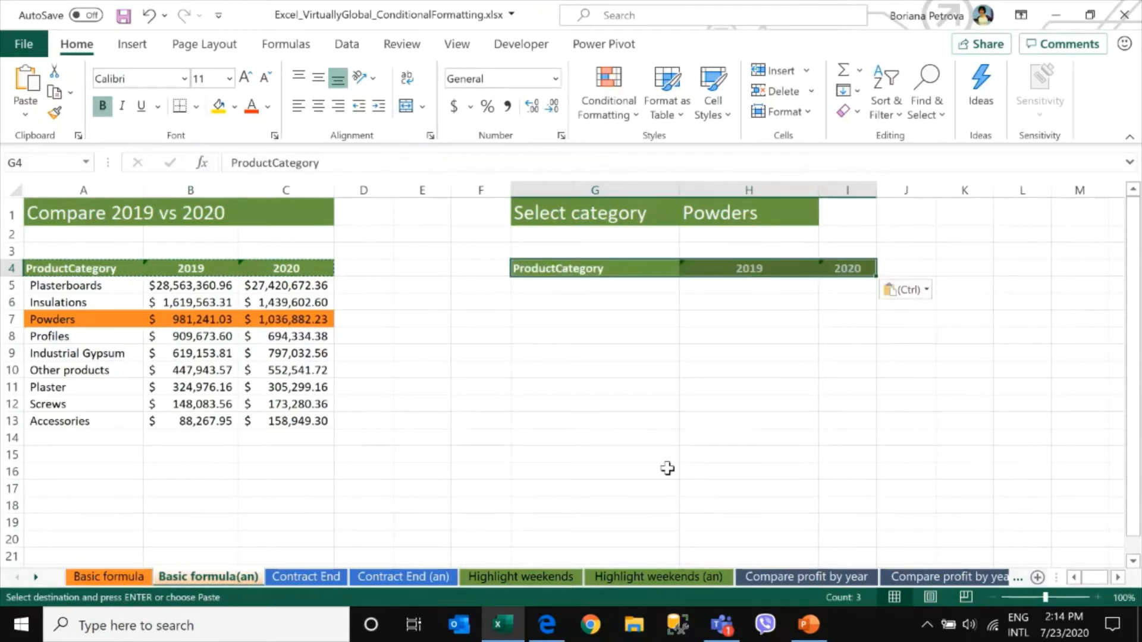
{"action": "left_click", "coordinate": [633, 289]}
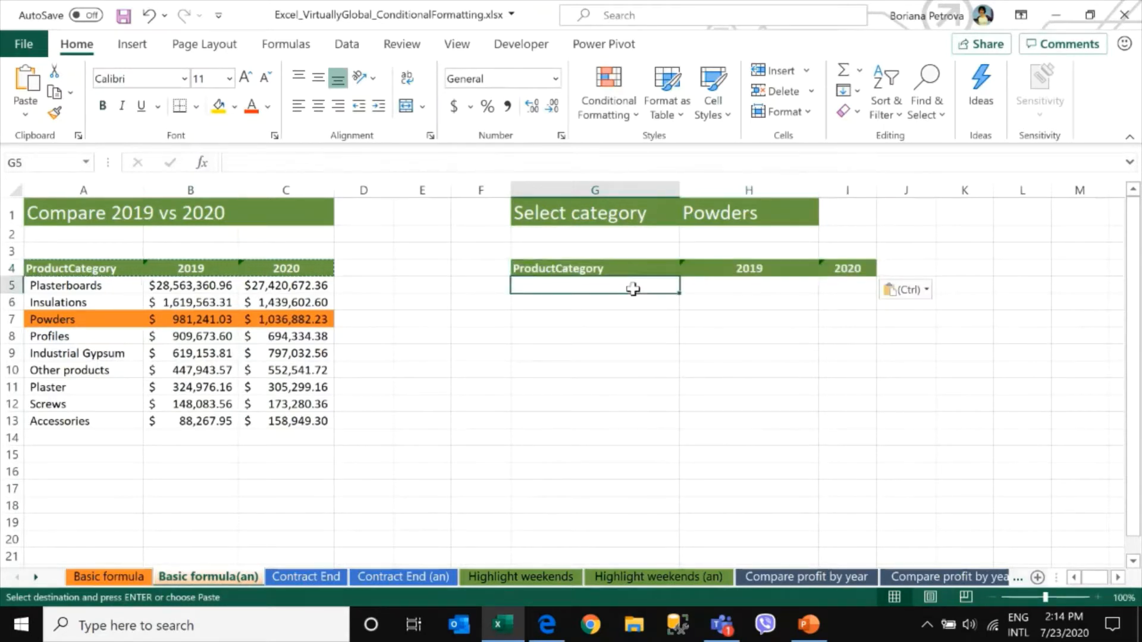
{"action": "key", "text": "Escape"}
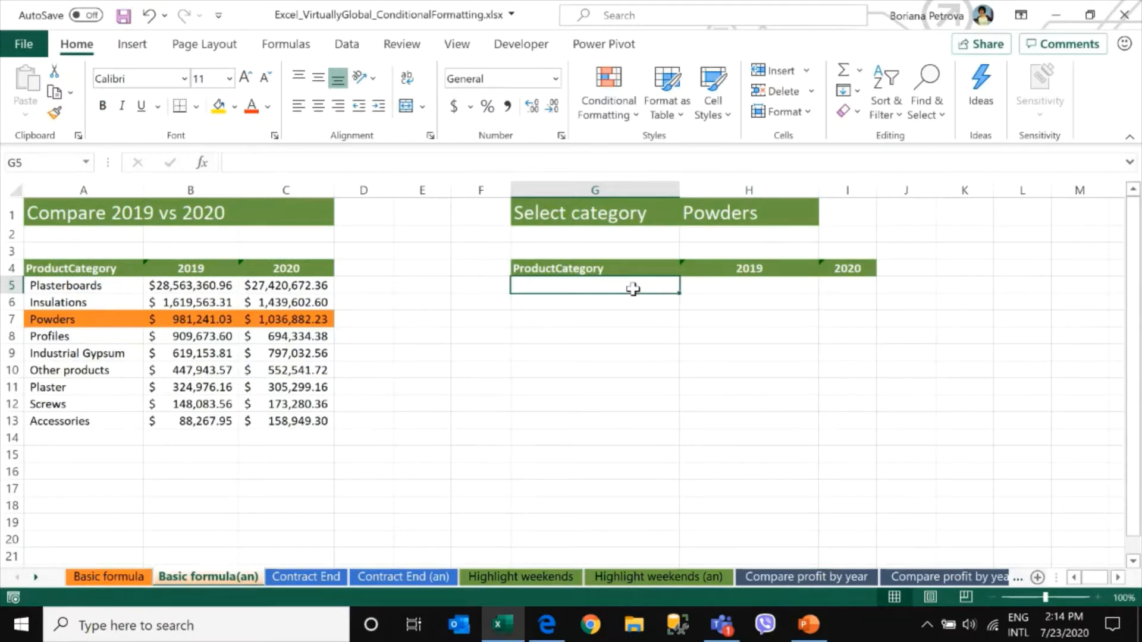
Enter the formula =A5=H1 in G5 and fill it down through G13
{"action": "type", "text": "="}
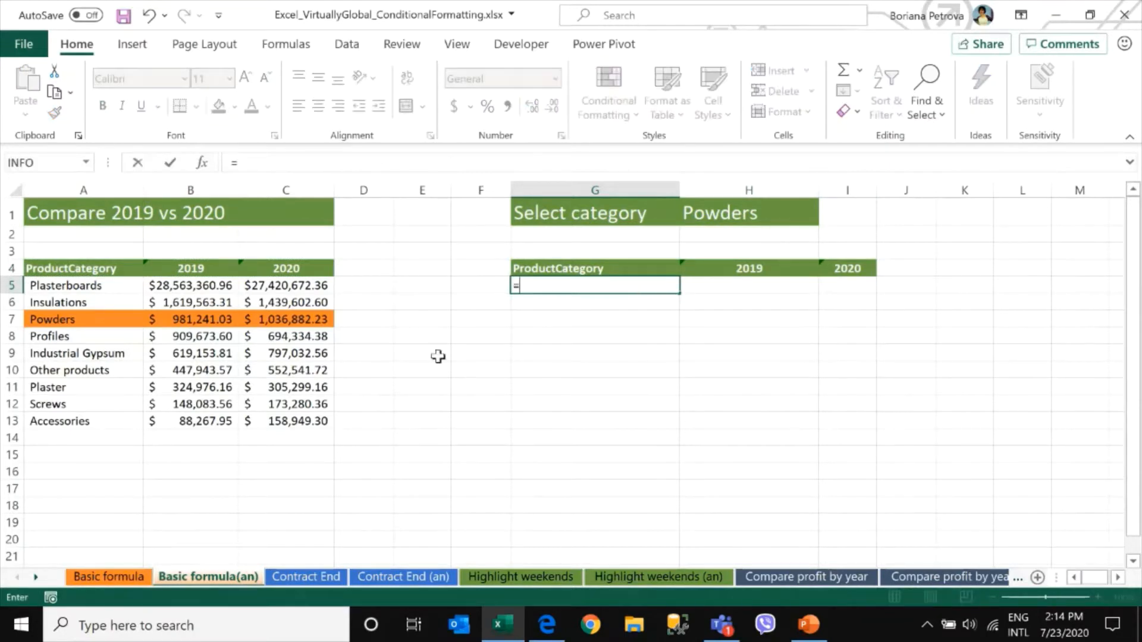
{"action": "left_click", "coordinate": [76, 286]}
{"action": "type", "text": "="}
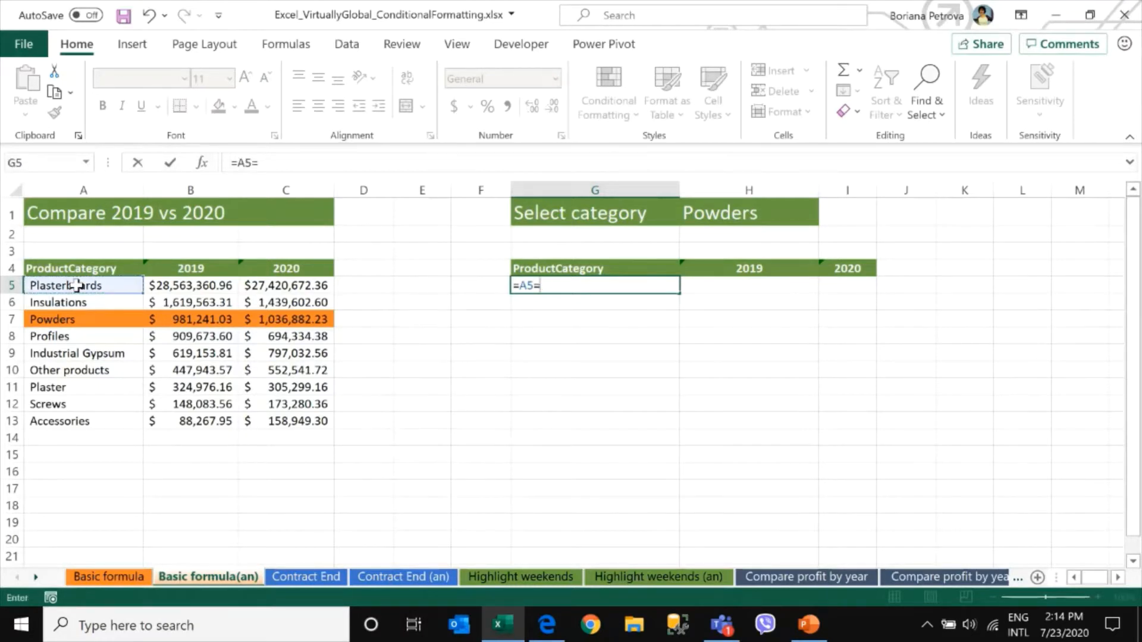
{"action": "left_click", "coordinate": [776, 216]}
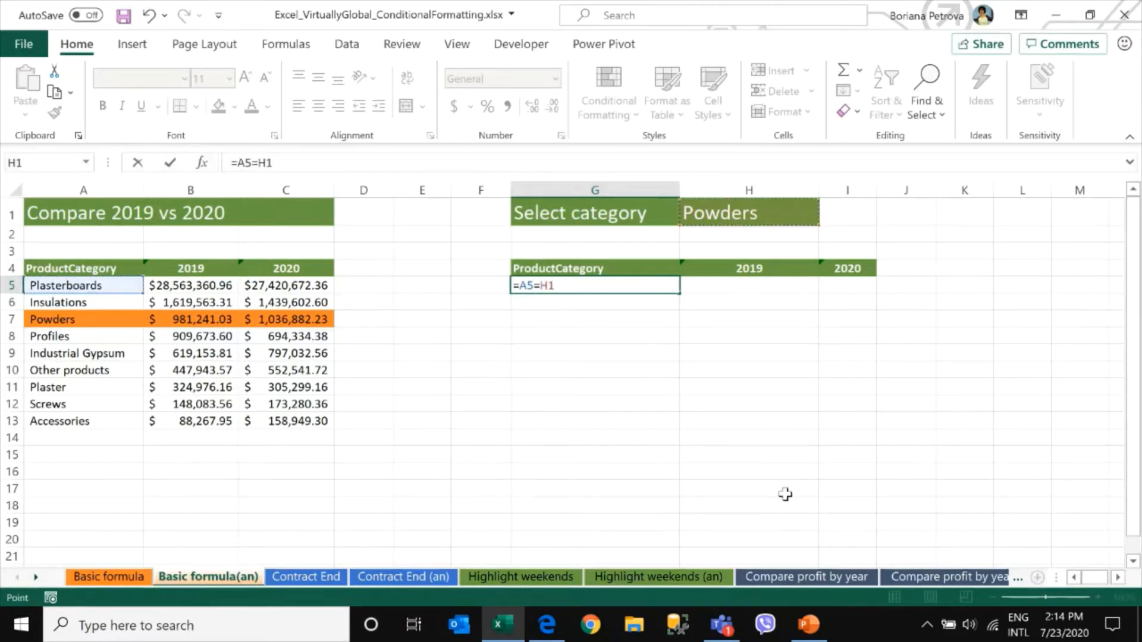
{"action": "key", "text": "Return"}
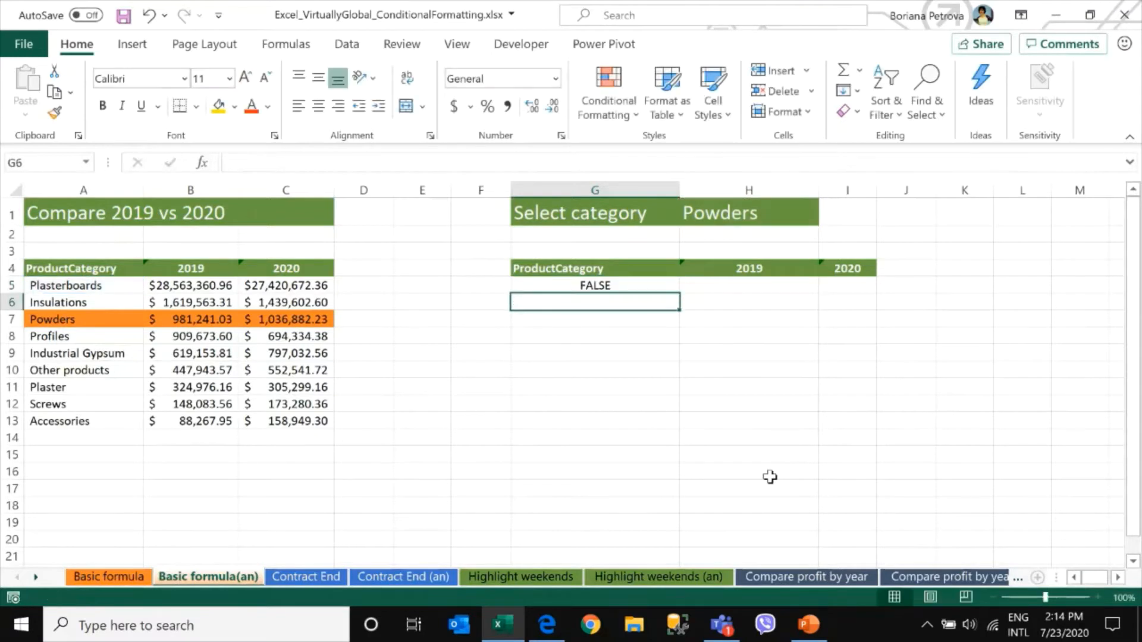
{"action": "left_click", "coordinate": [666, 286]}
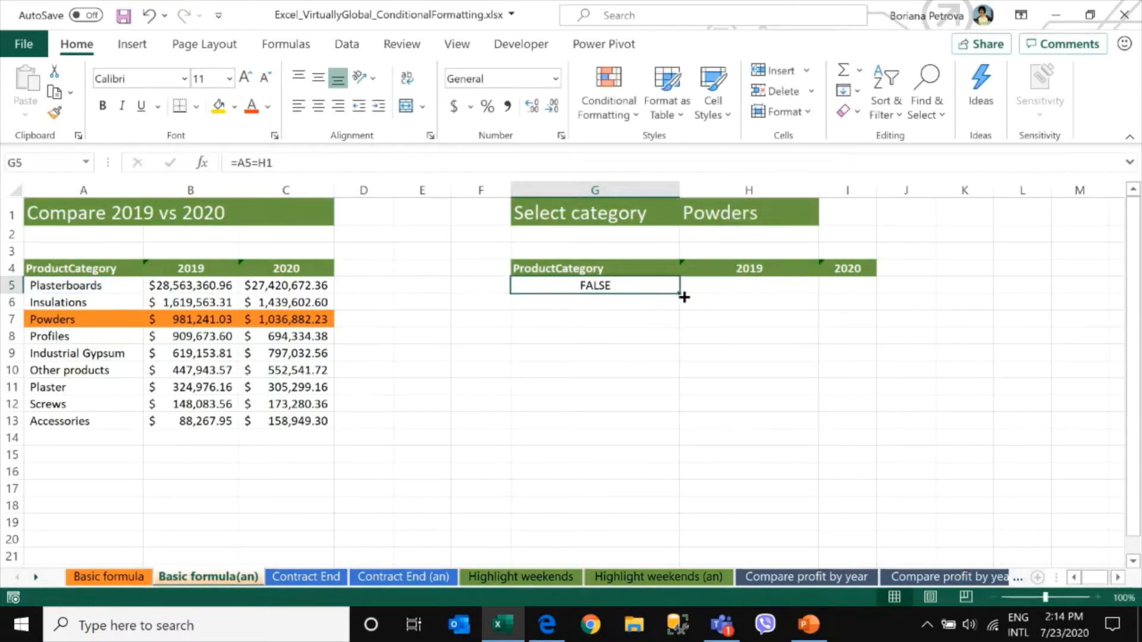
{"action": "left_click_drag", "start_coordinate": [679, 293], "coordinate": [677, 436]}
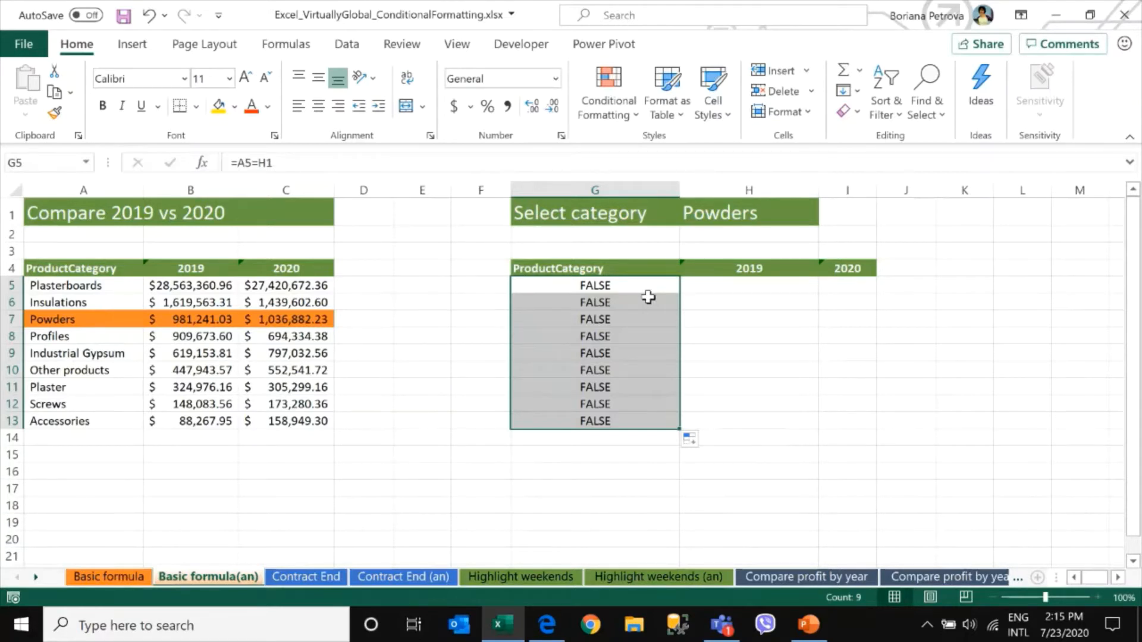
{"action": "key", "text": "shift+Up"}
{"action": "key", "text": "shift+Up"}
{"action": "key", "text": "shift+Up"}
{"action": "key", "text": "shift+Up"}
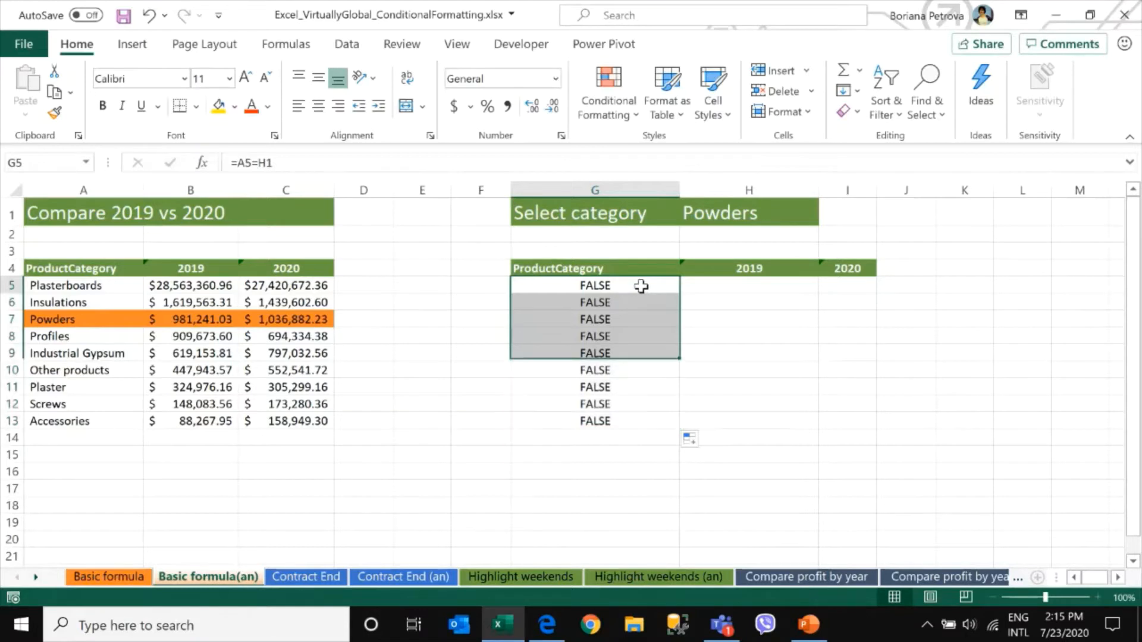
{"action": "key", "text": "shift+Up"}
{"action": "key", "text": "shift+Up"}
{"action": "key", "text": "shift+Up"}
{"action": "key", "text": "shift+Up"}
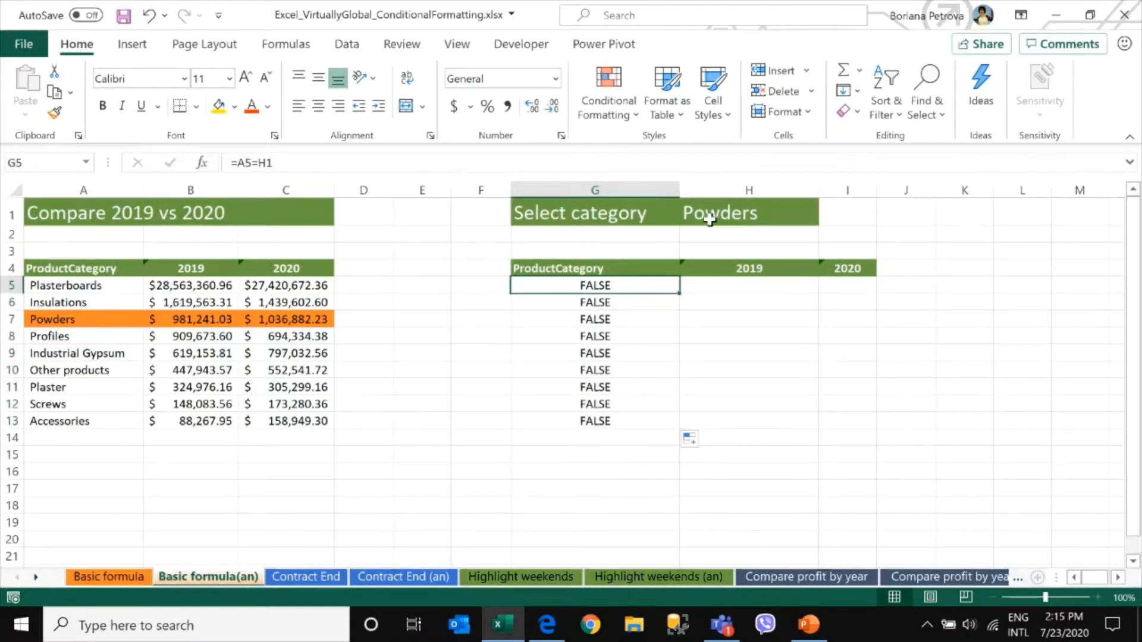
Make the H1 reference in G5's formula absolute as $H$1
{"action": "left_click", "coordinate": [280, 162]}
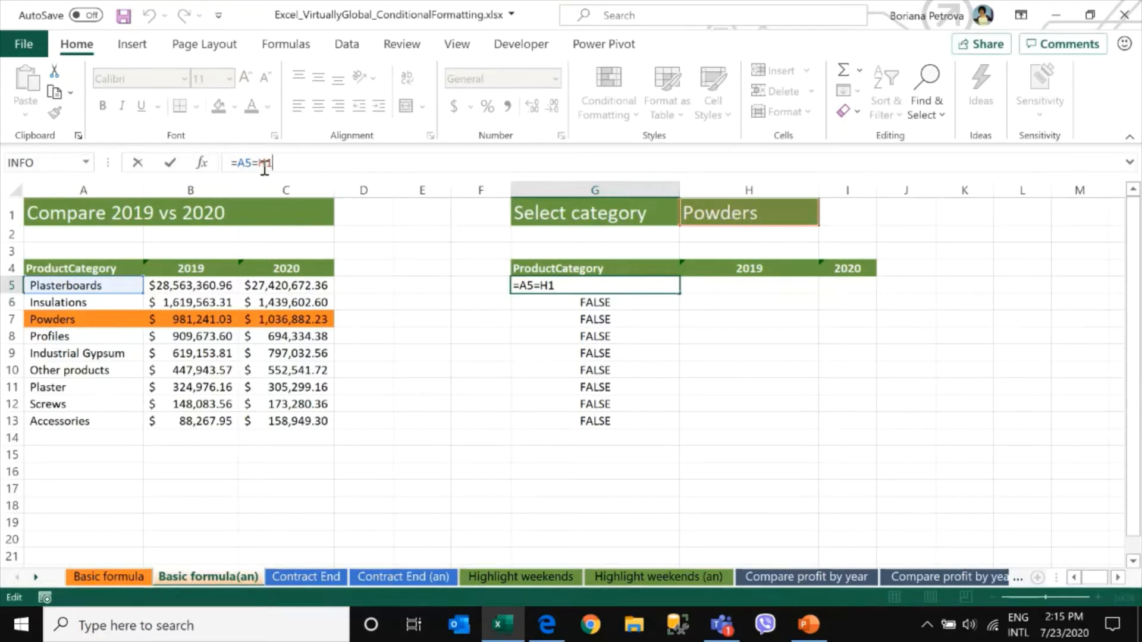
{"action": "left_click_drag", "start_coordinate": [259, 162], "coordinate": [280, 161]}
{"action": "key", "text": "F4"}
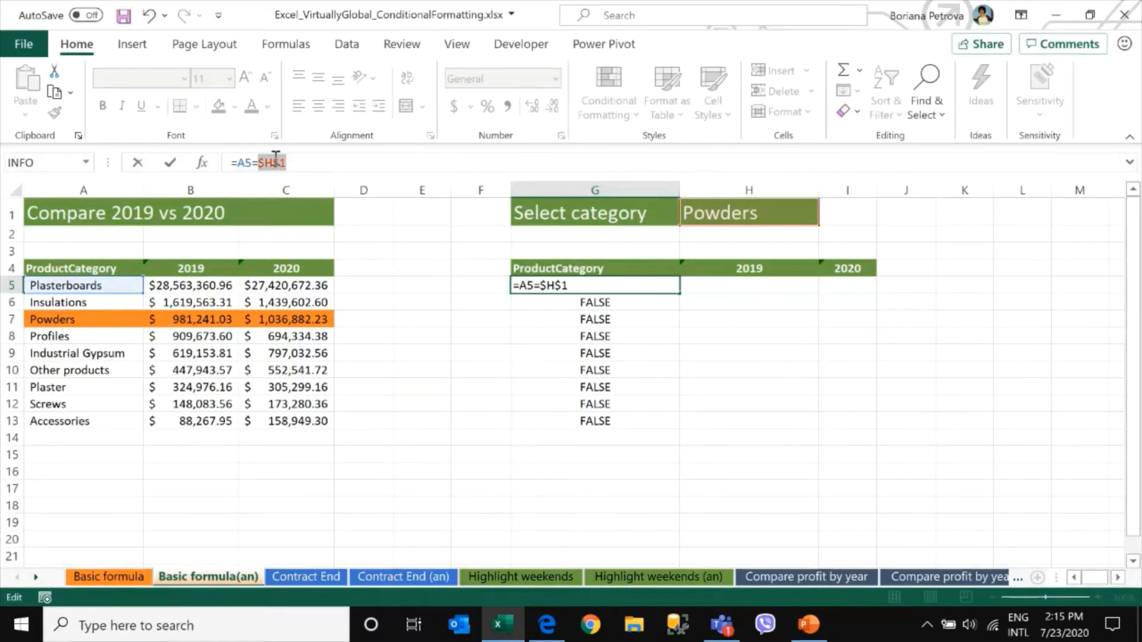
{"action": "key", "text": "F4"}
{"action": "key", "text": "F4"}
{"action": "key", "text": "F4"}
{"action": "key", "text": "Return"}
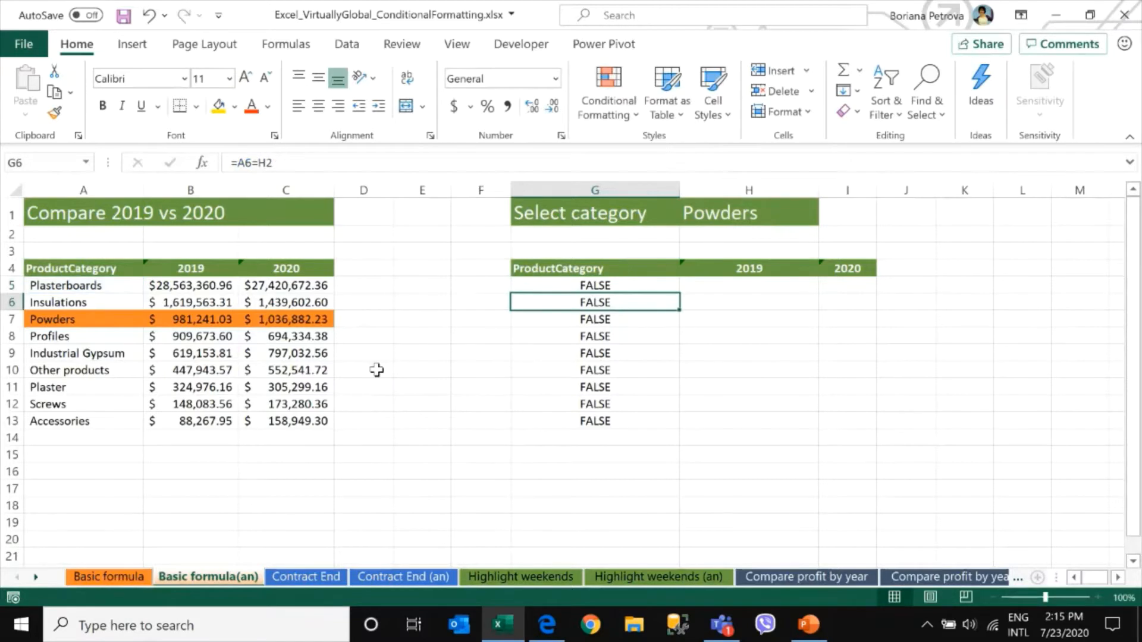
Refill G5's formula down to row 13 and across to column I, then compare the Powders row
{"action": "left_click", "coordinate": [657, 284]}
{"action": "left_click_drag", "start_coordinate": [679, 293], "coordinate": [685, 427]}
{"action": "left_click_drag", "start_coordinate": [637, 318], "coordinate": [63, 336]}
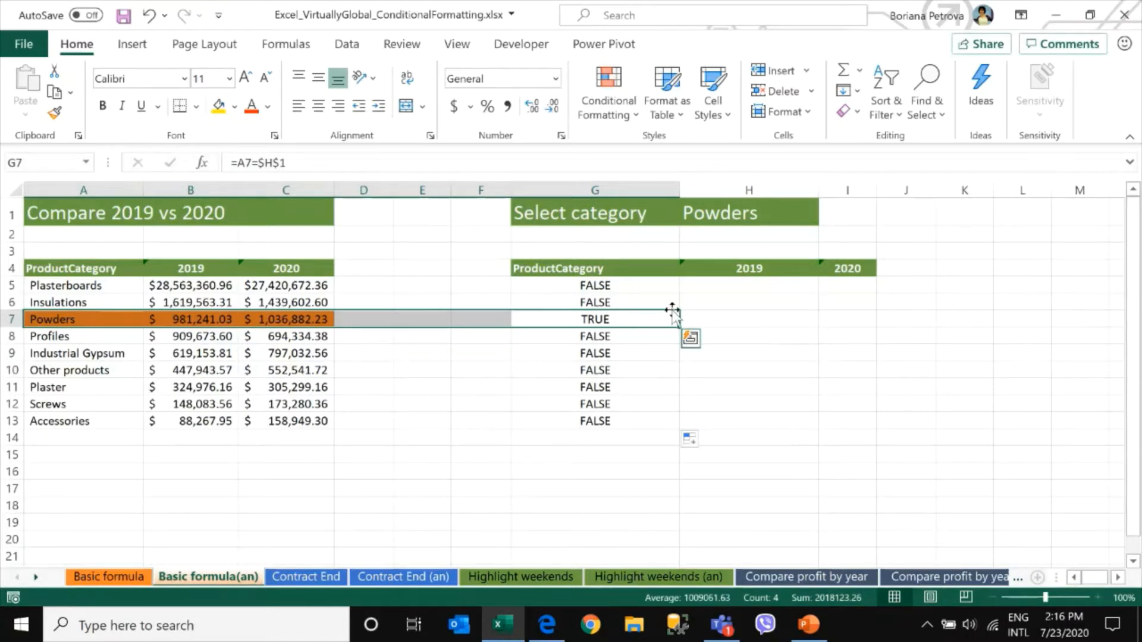
{"action": "left_click_drag", "start_coordinate": [657, 286], "coordinate": [848, 427]}
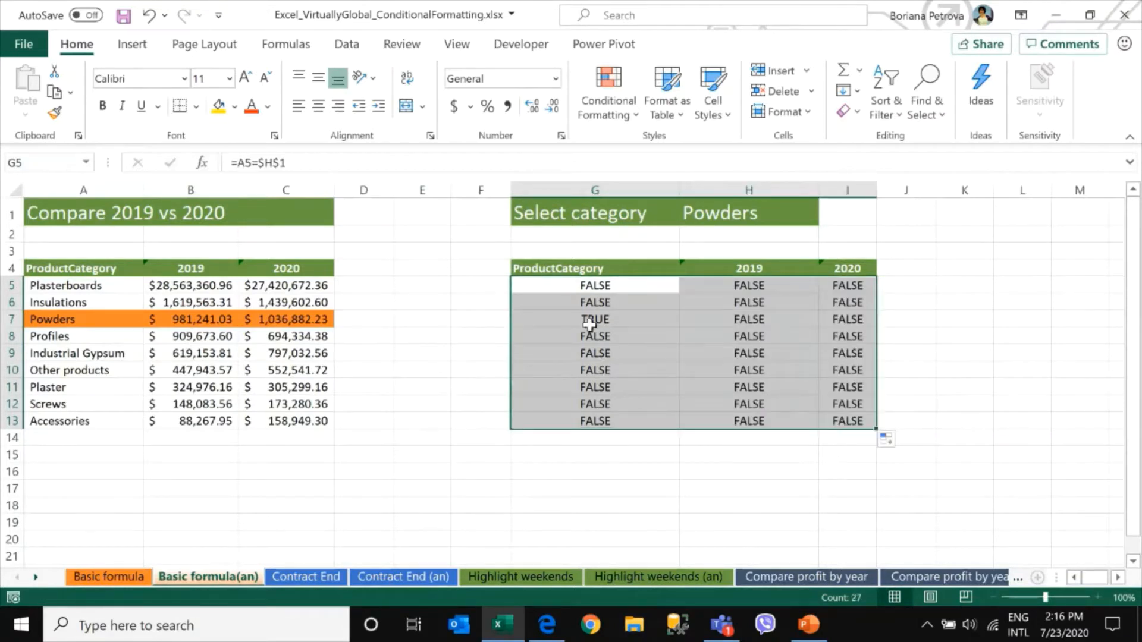
{"action": "left_click_drag", "start_coordinate": [594, 321], "coordinate": [843, 323]}
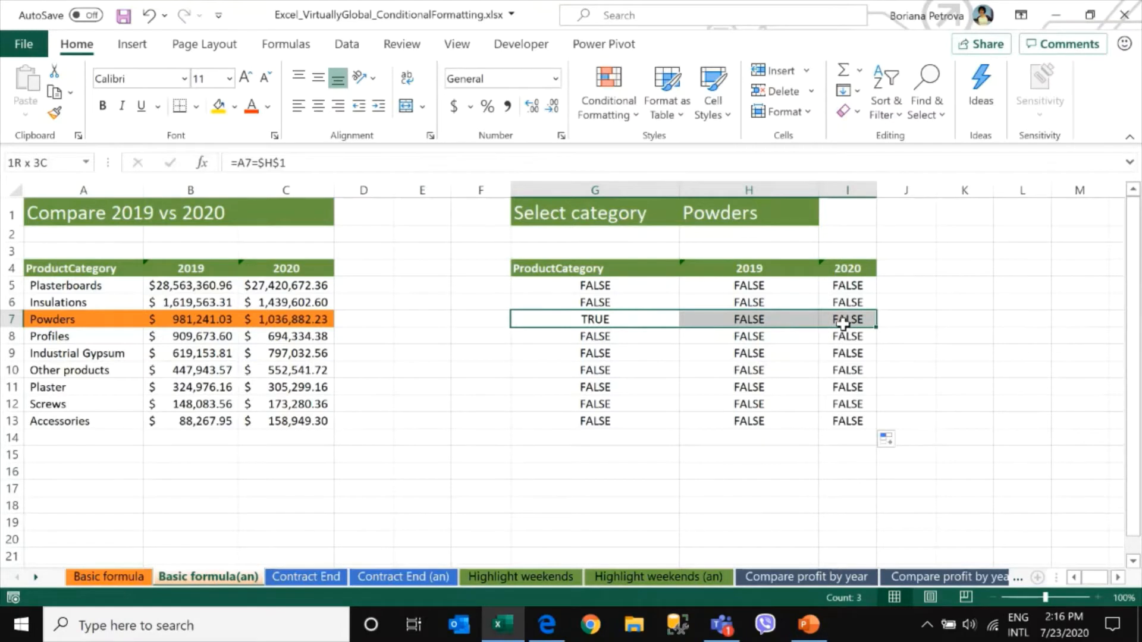
{"action": "left_click_drag", "start_coordinate": [844, 323], "coordinate": [843, 323]}
{"action": "left_click", "coordinate": [631, 288]}
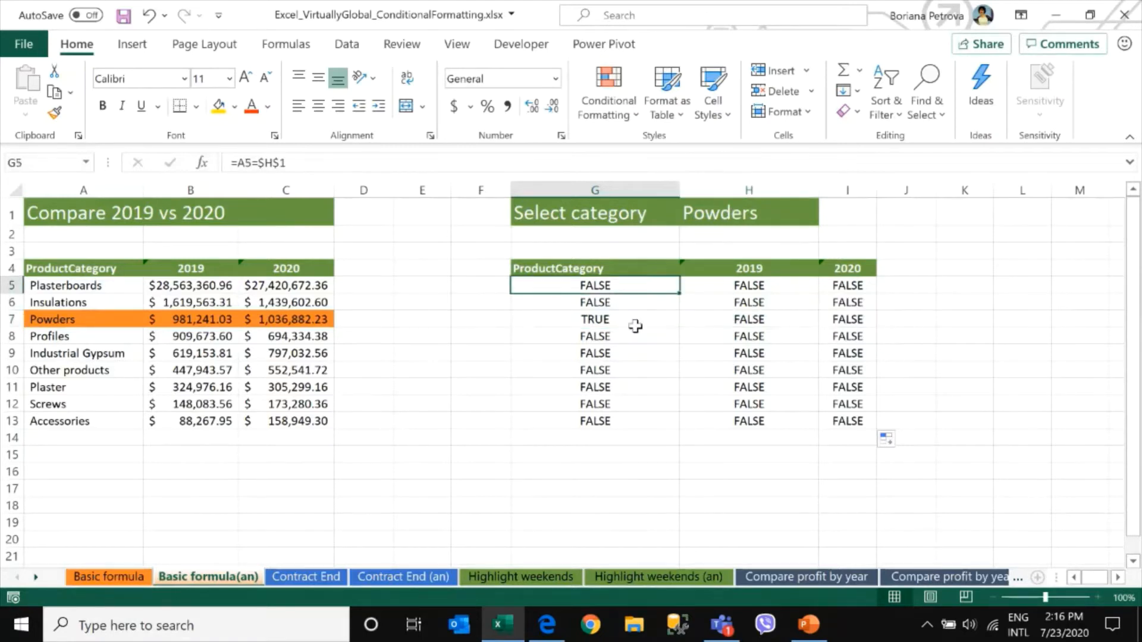
Lock the column of the A5 reference in G5's formula, making it =$A5=$H$1
{"action": "left_click", "coordinate": [246, 163]}
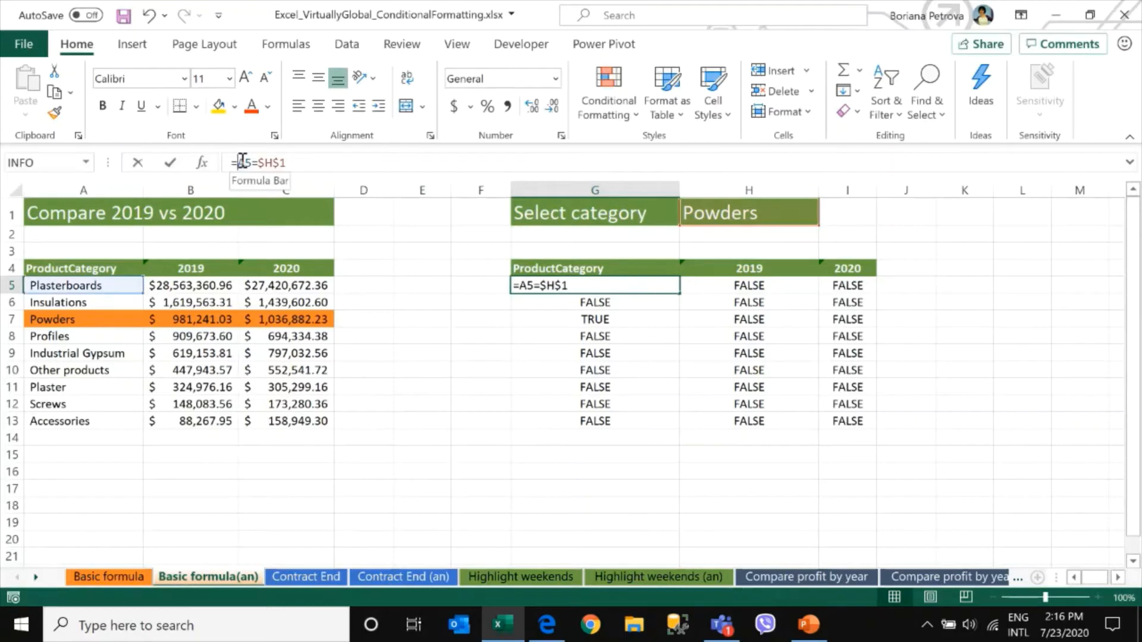
{"action": "double_click", "coordinate": [247, 162]}
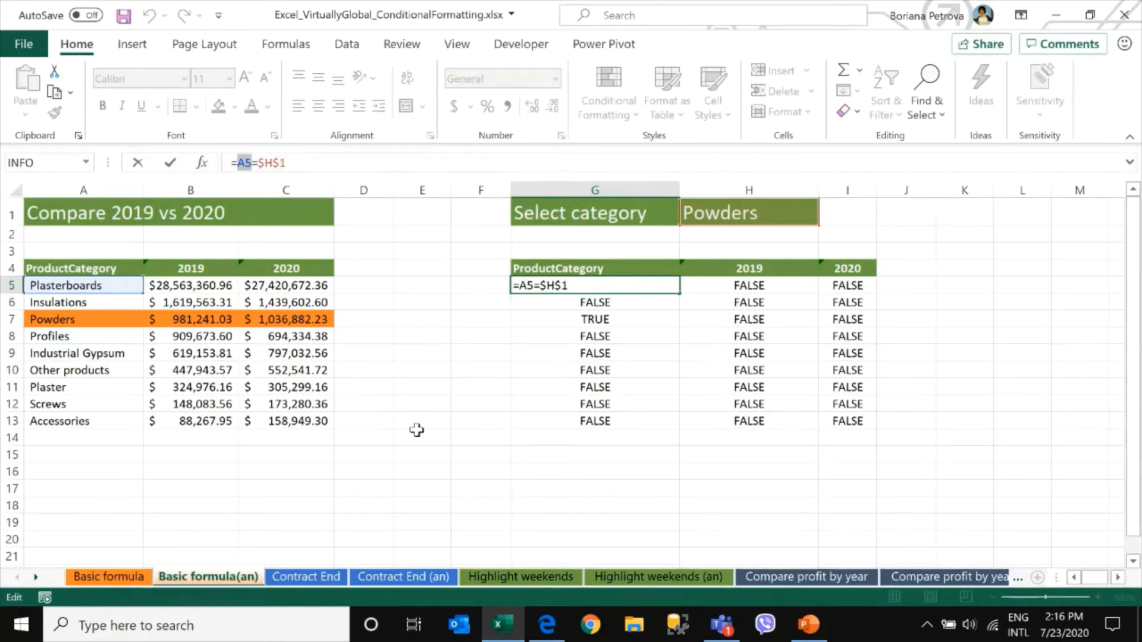
{"action": "key", "text": "F4"}
{"action": "key", "text": "F4"}
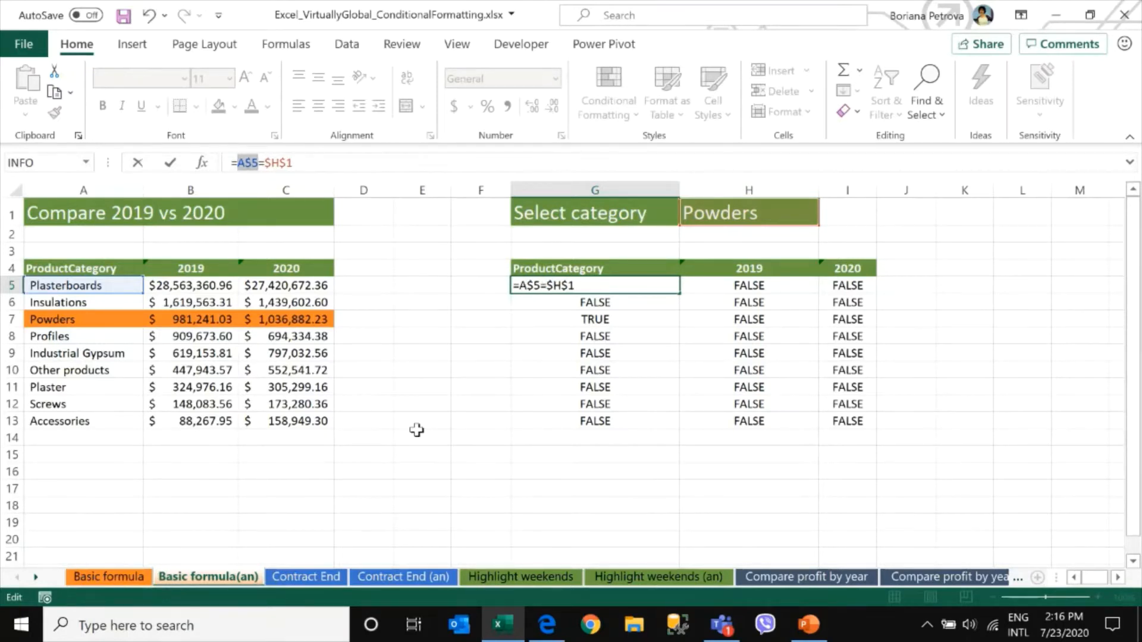
{"action": "key", "text": "F4"}
{"action": "key", "text": "Return"}
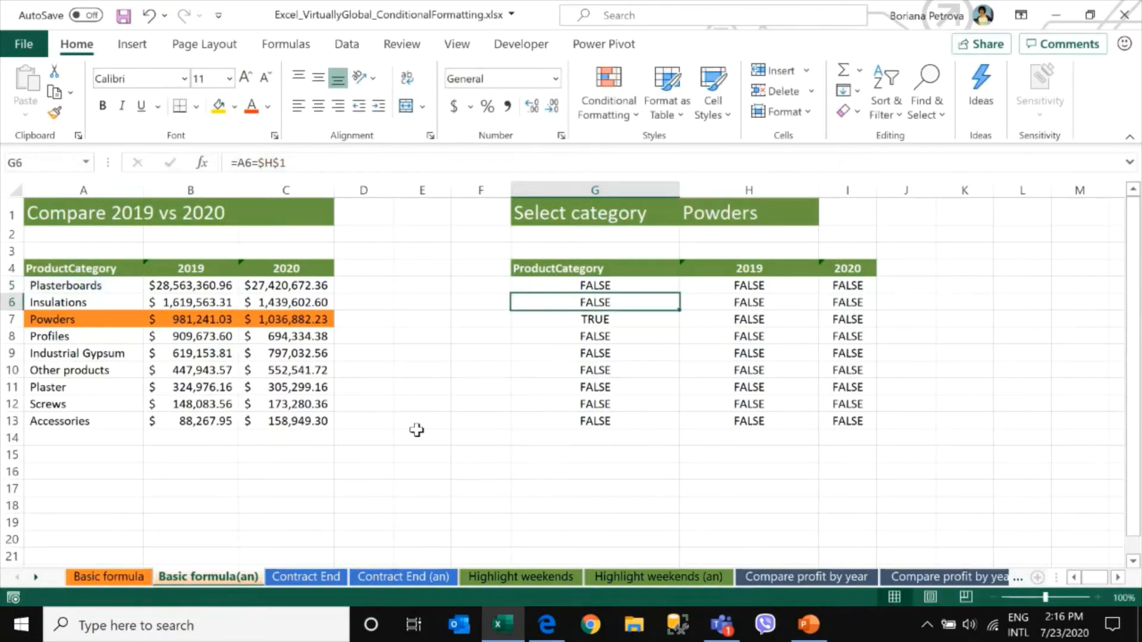
Fill G5's formula across and down through G5:I13 and compare the Powders row results
{"action": "left_click", "coordinate": [673, 288]}
{"action": "left_click_drag", "start_coordinate": [679, 294], "coordinate": [874, 431]}
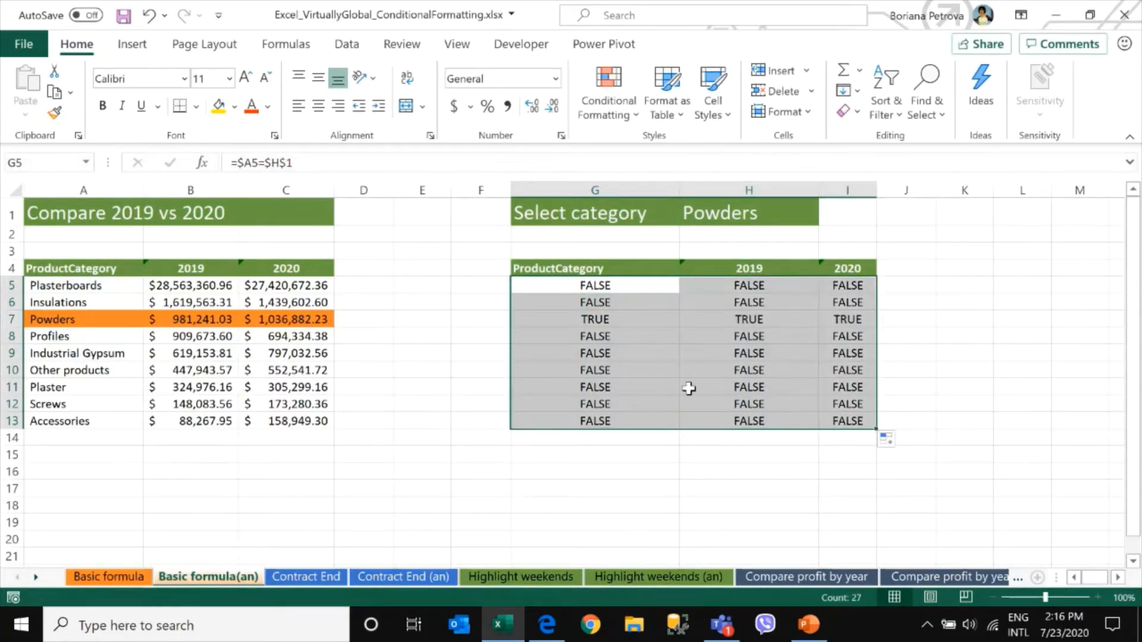
{"action": "left_click_drag", "start_coordinate": [624, 318], "coordinate": [843, 319]}
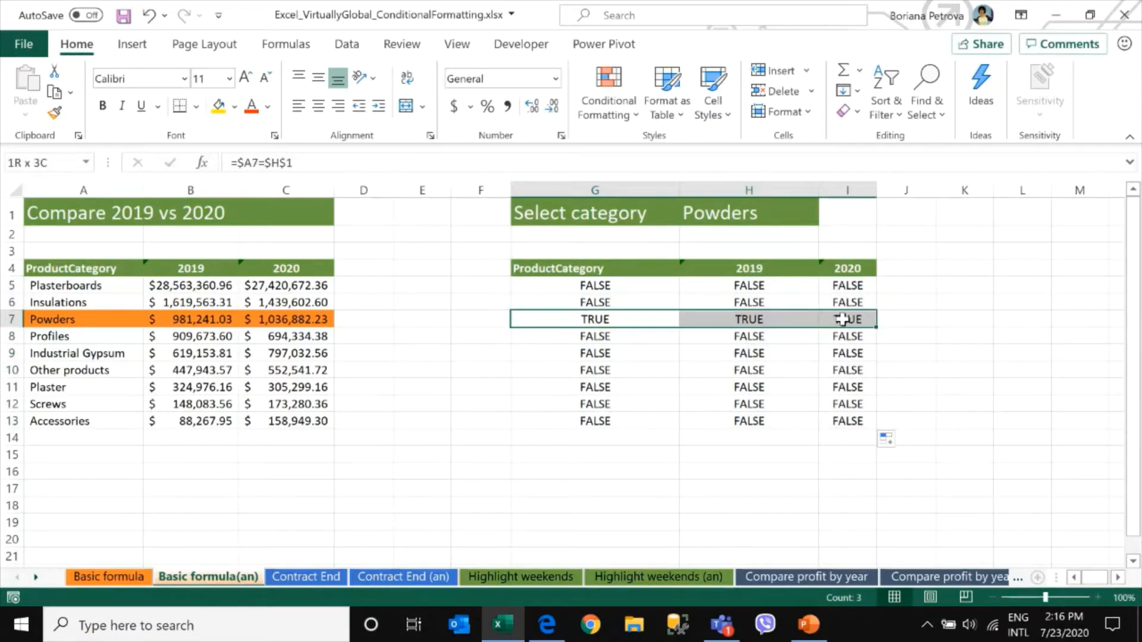
{"action": "left_click_drag", "start_coordinate": [843, 319], "coordinate": [843, 319]}
{"action": "left_click_drag", "start_coordinate": [106, 319], "coordinate": [330, 321]}
Switch the category in H1 to Plaster and check the matching formula row
{"action": "left_click", "coordinate": [758, 214]}
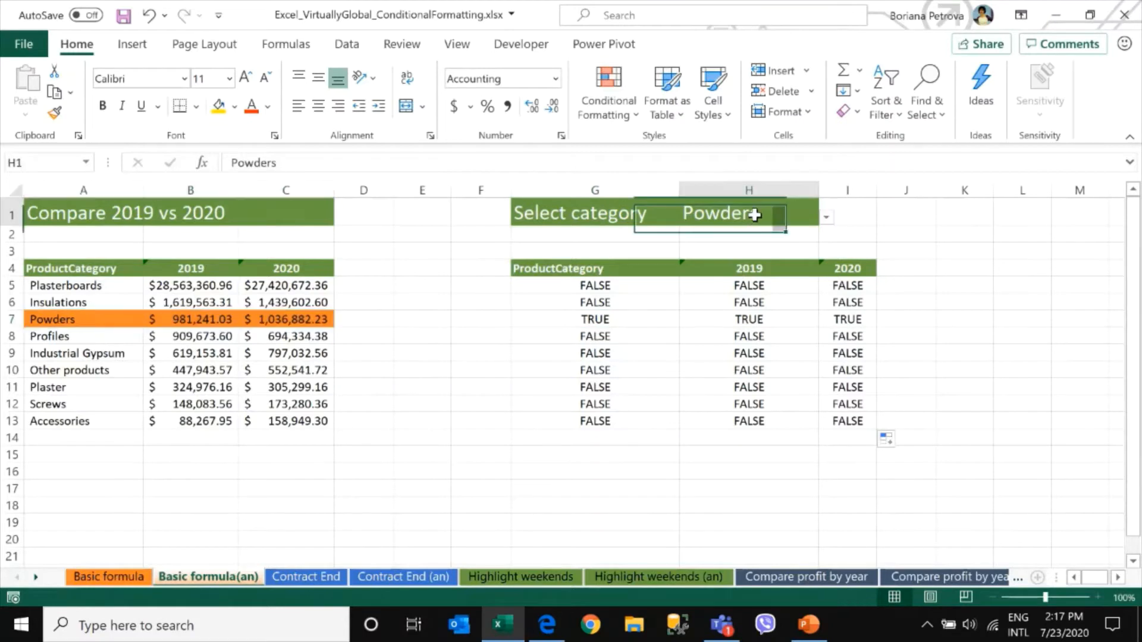
{"action": "left_click", "coordinate": [826, 216]}
{"action": "left_click", "coordinate": [789, 315]}
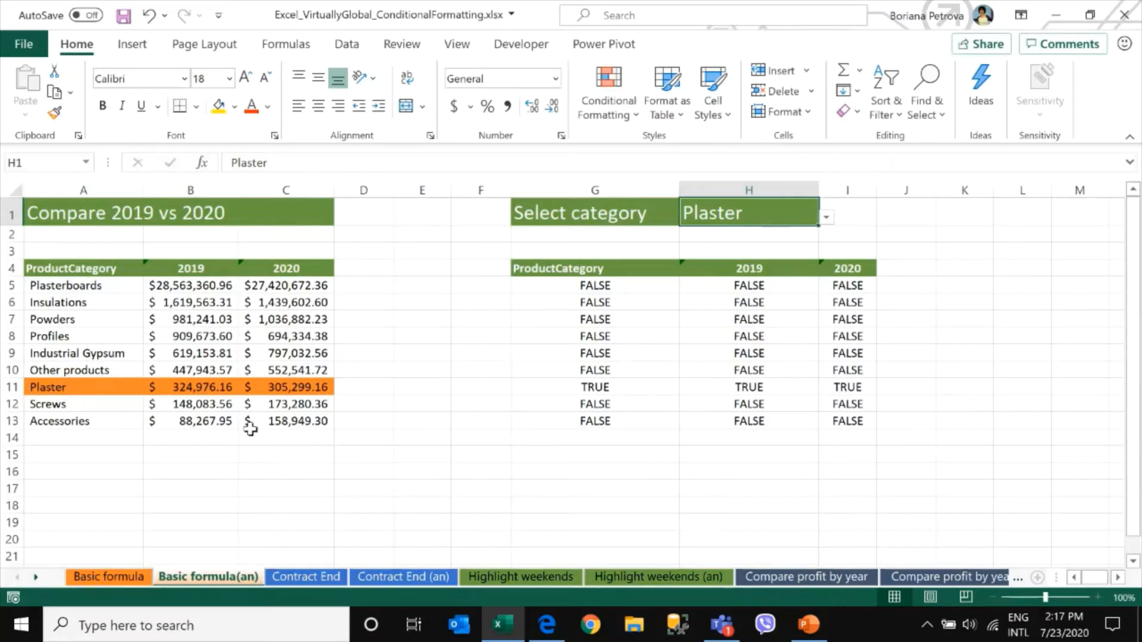
{"action": "left_click", "coordinate": [562, 390]}
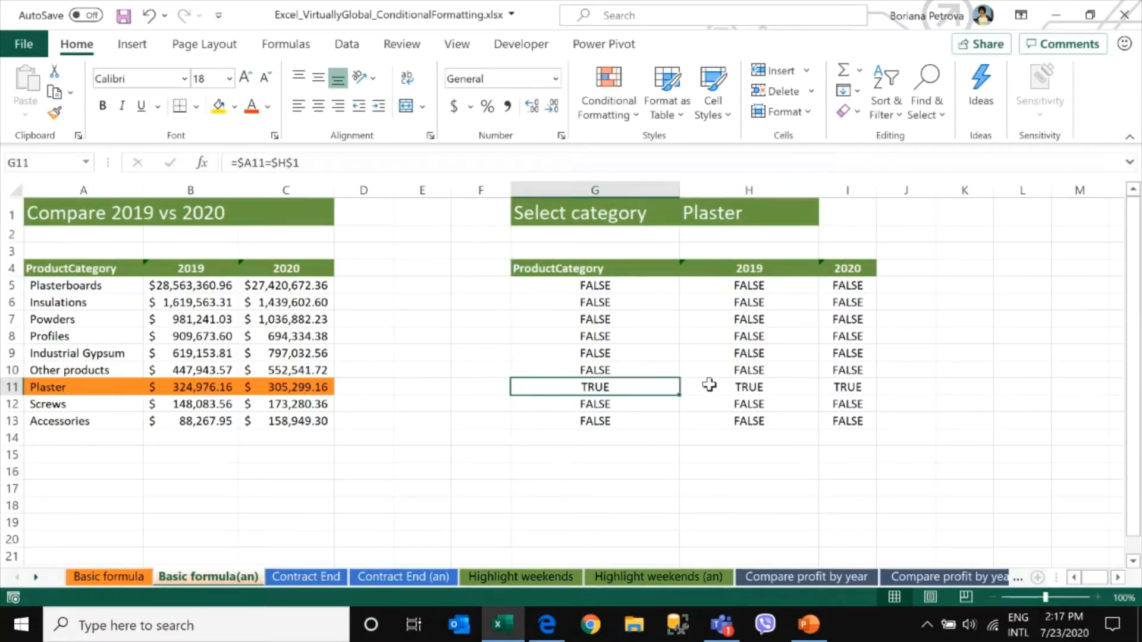
{"action": "left_click_drag", "start_coordinate": [709, 385], "coordinate": [862, 385]}
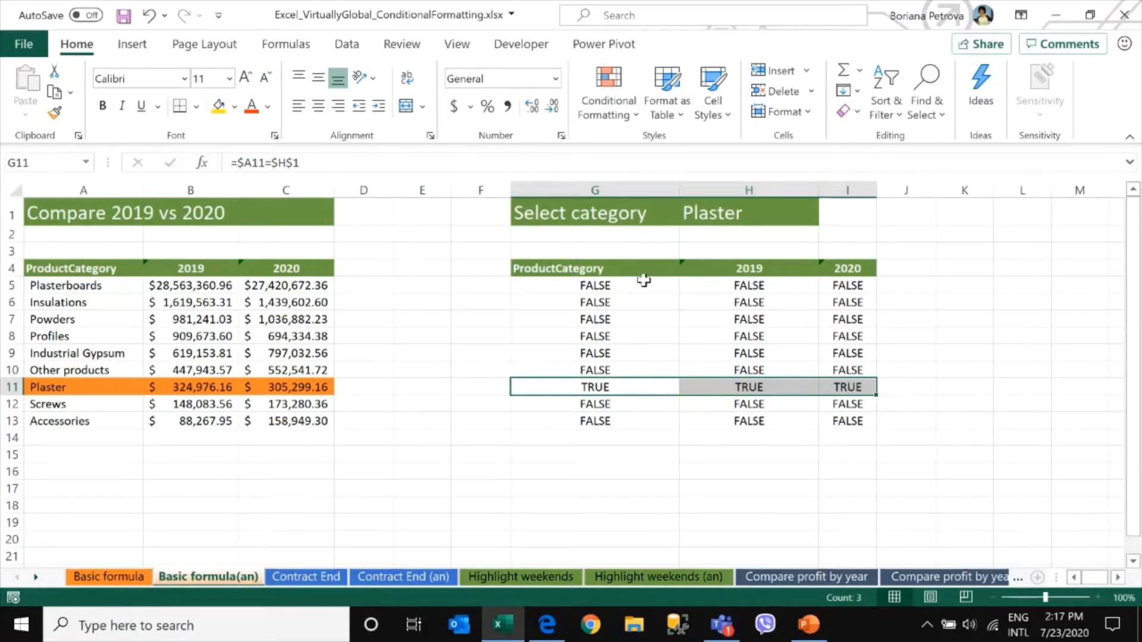
Copy the formula =$A5=$H$1 from cell G5's formula bar
{"action": "left_click", "coordinate": [620, 290]}
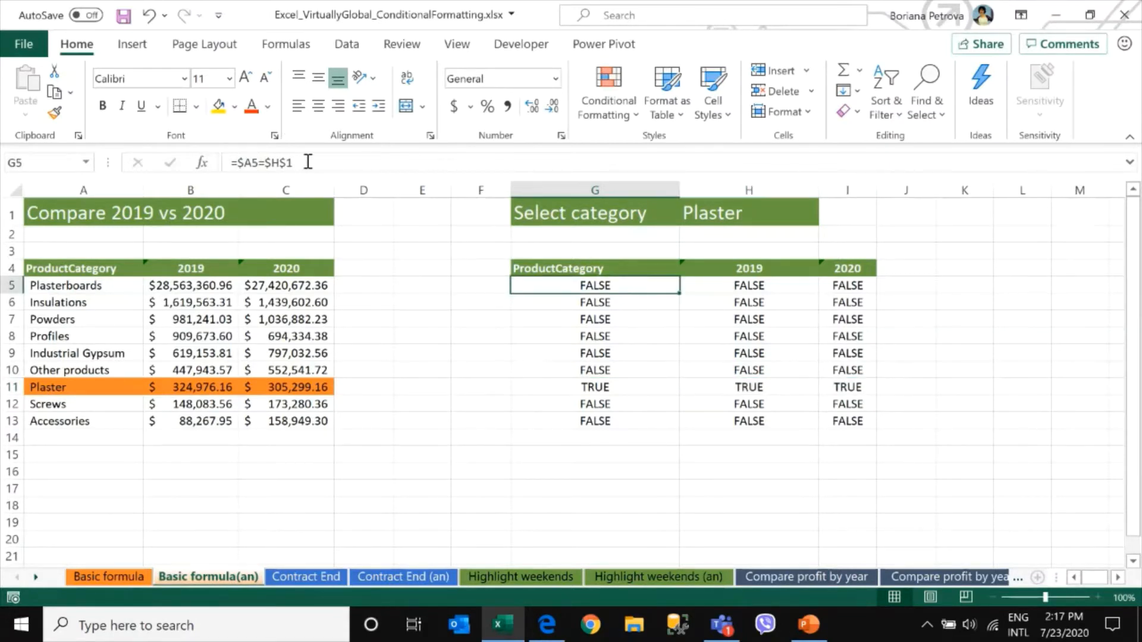
{"action": "left_click_drag", "start_coordinate": [306, 163], "coordinate": [167, 167]}
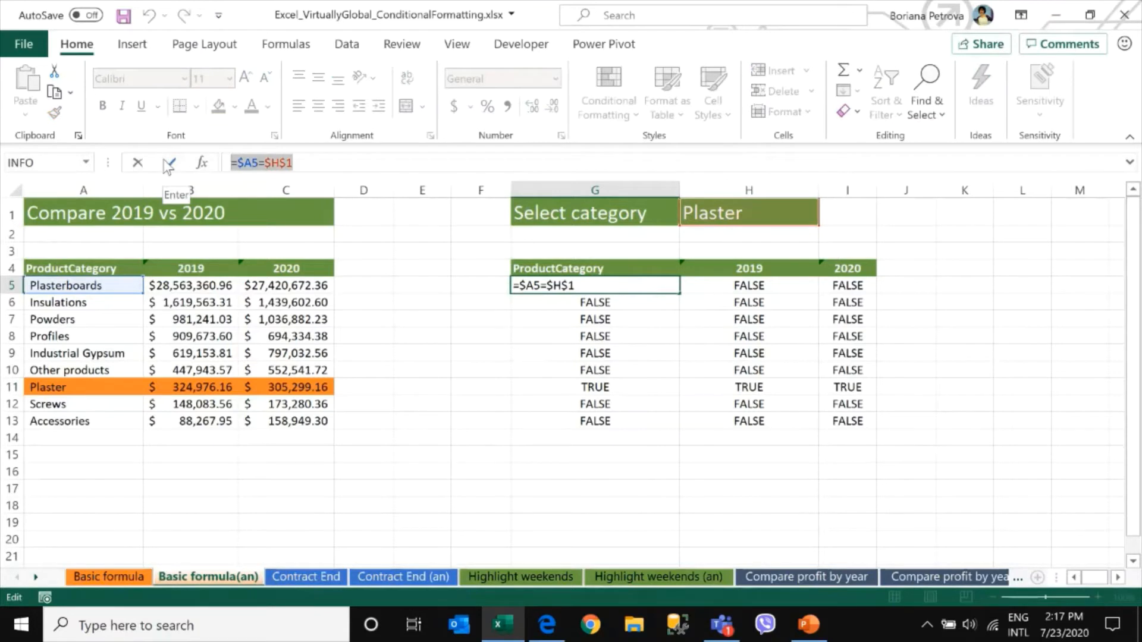
{"action": "key", "text": "ctrl+c"}
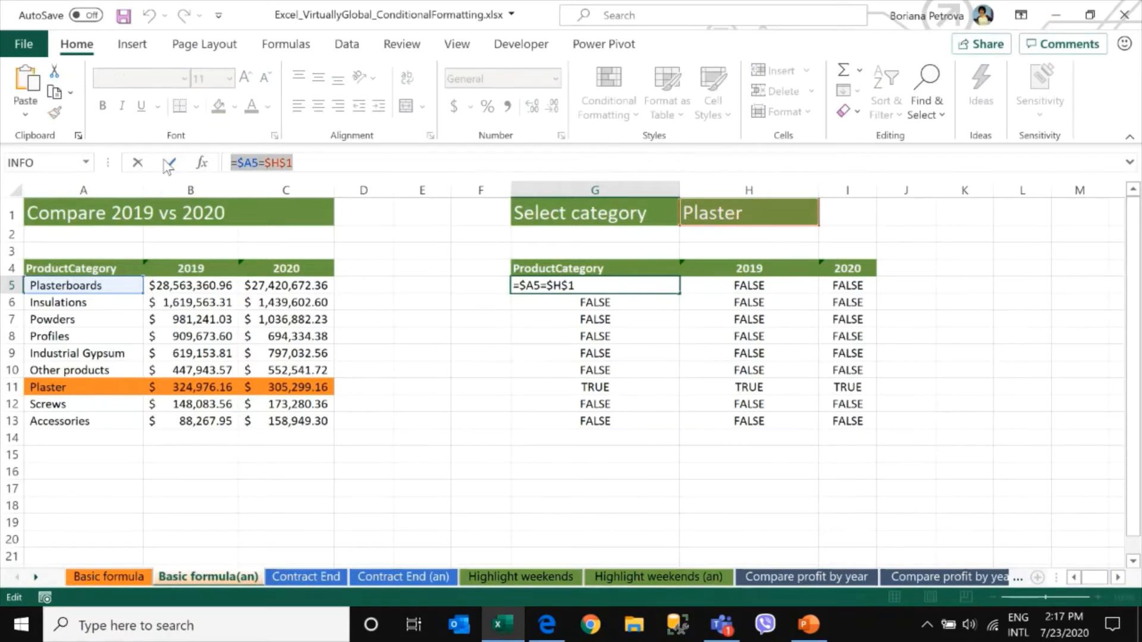
{"action": "key", "text": "Return"}
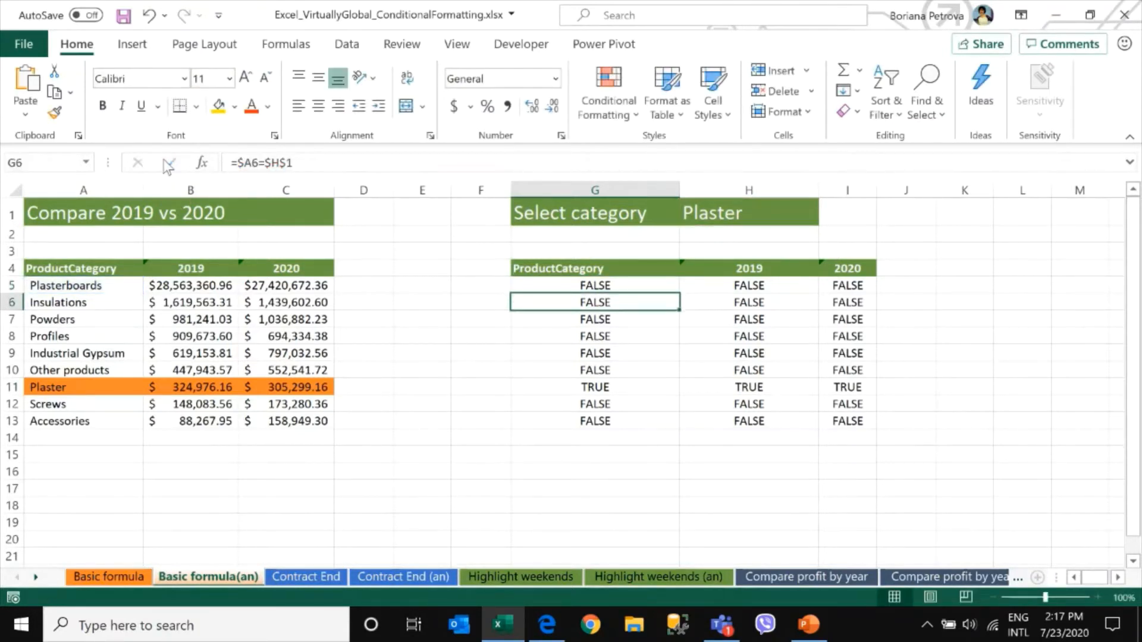
On the Basic formula sheet, start a new formula-based conditional formatting rule for A4:C12 using the pasted formula =$A5=$H$1
{"action": "left_click", "coordinate": [109, 577]}
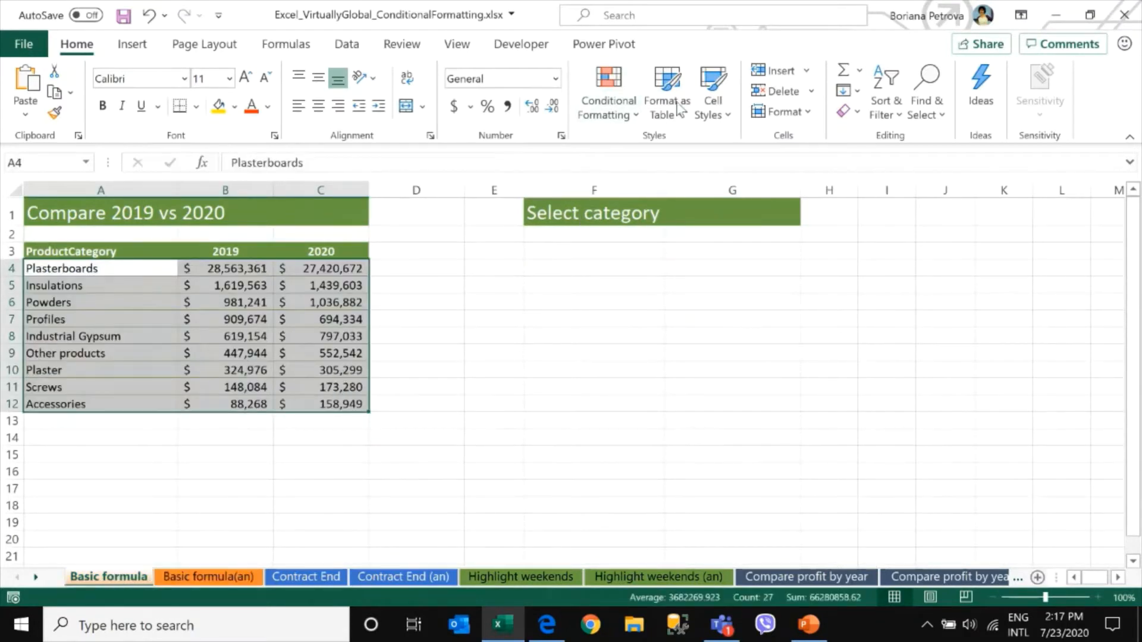
{"action": "left_click", "coordinate": [623, 109]}
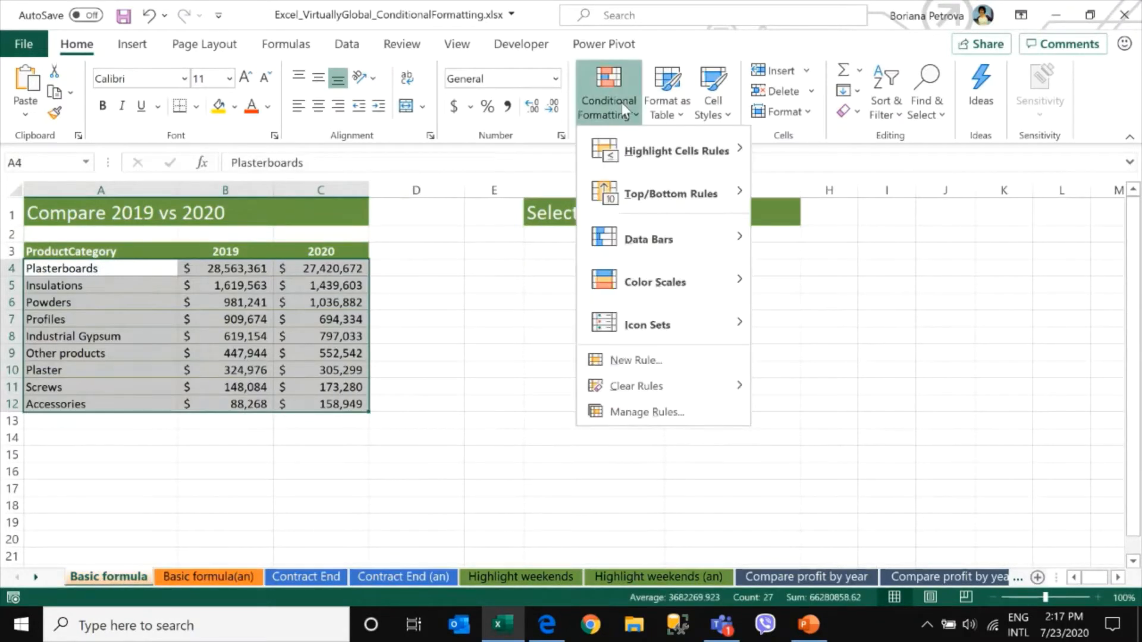
{"action": "left_click", "coordinate": [609, 360]}
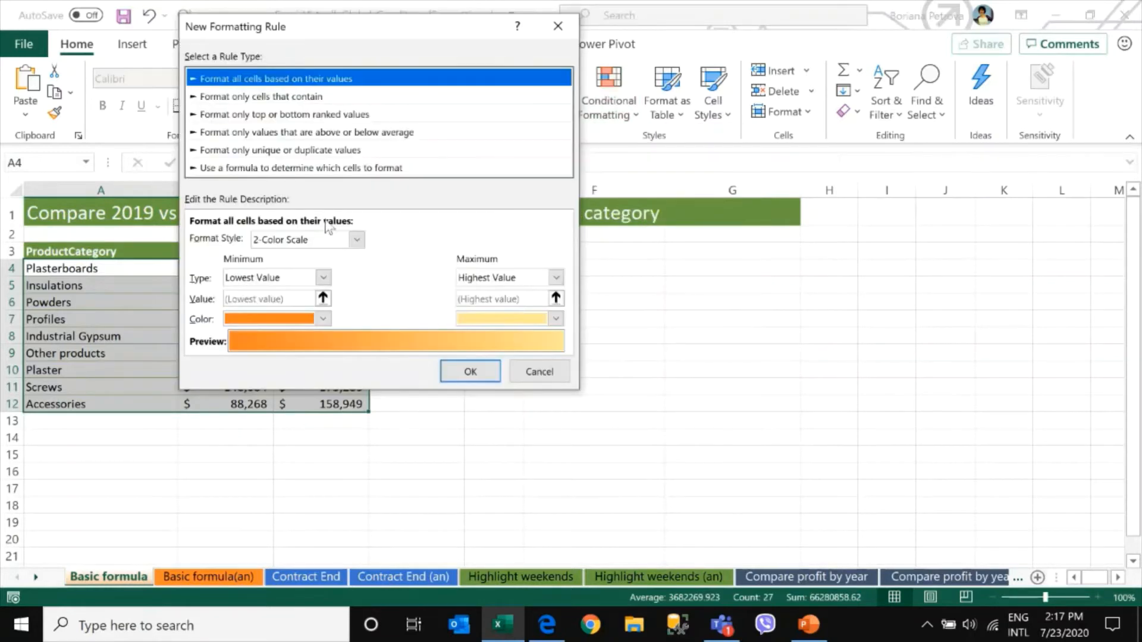
{"action": "left_click", "coordinate": [327, 169]}
{"action": "left_click", "coordinate": [289, 240]}
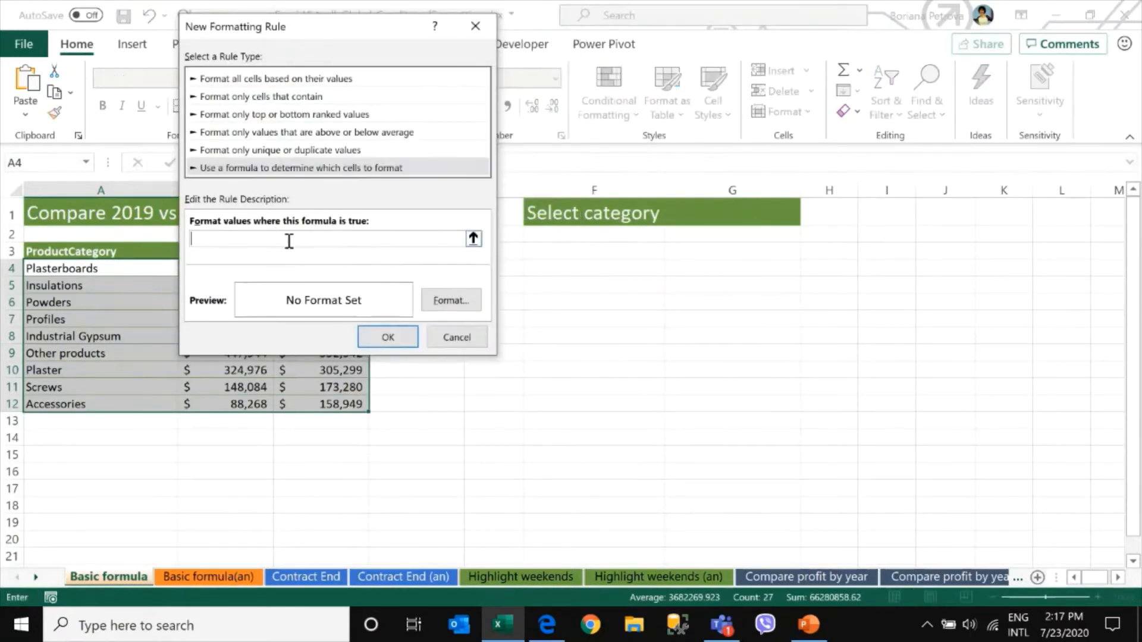
{"action": "key", "text": "ctrl+v"}
Give the rule a light green fill and confirm it
{"action": "left_click", "coordinate": [444, 301]}
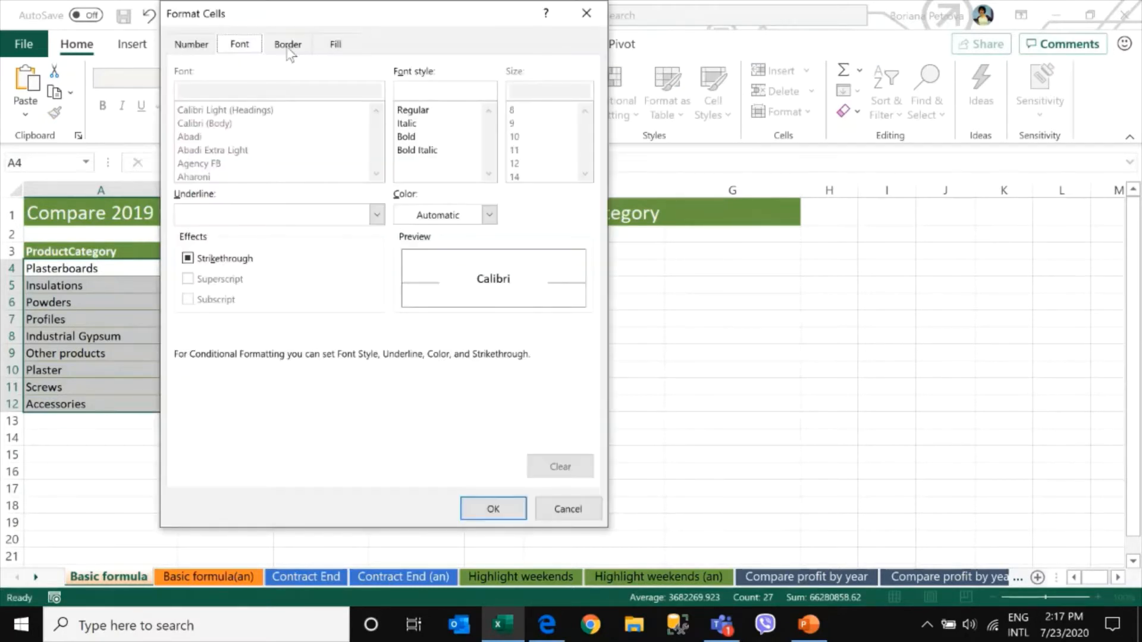
{"action": "left_click", "coordinate": [335, 44]}
{"action": "left_click", "coordinate": [333, 143]}
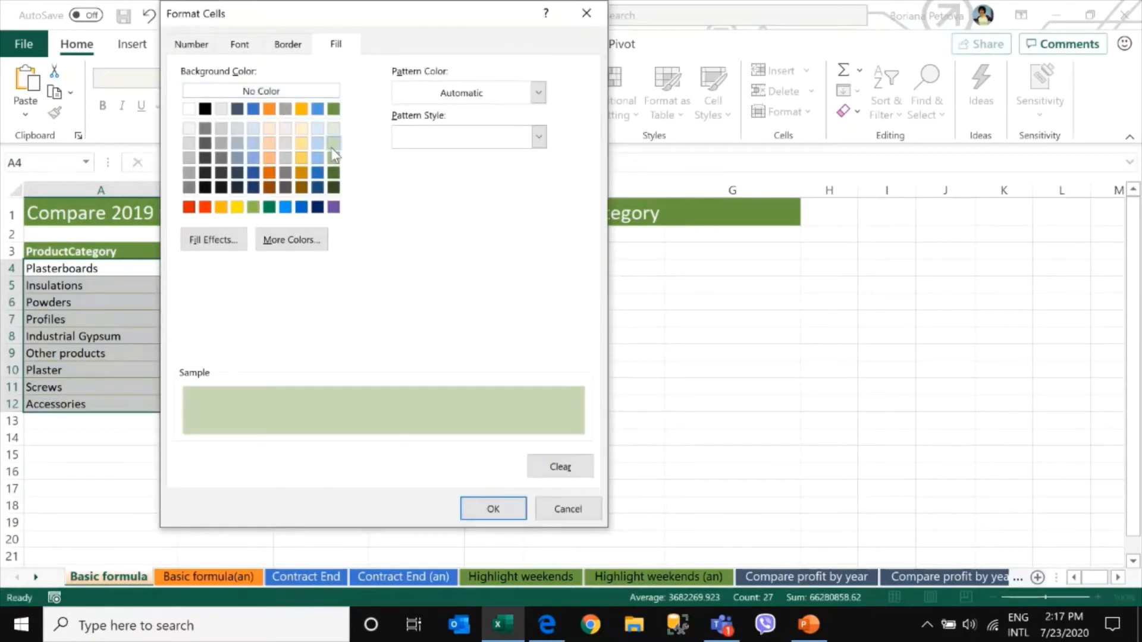
{"action": "left_click", "coordinate": [487, 509]}
{"action": "left_click", "coordinate": [383, 336]}
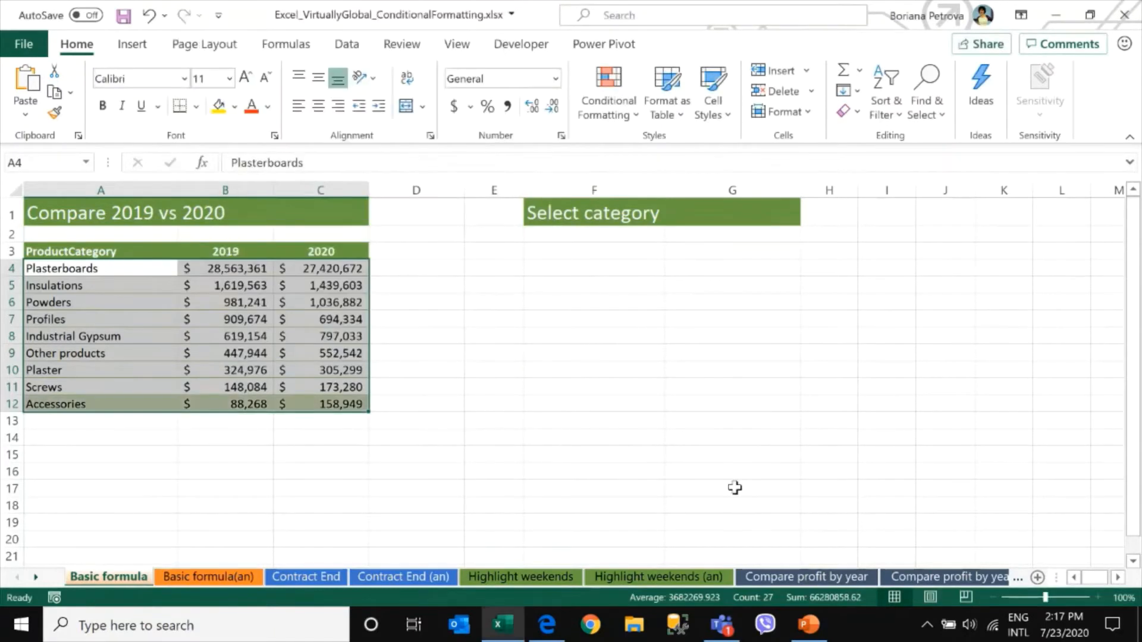
Pick Insulations as the category in G1
{"action": "left_click", "coordinate": [736, 214]}
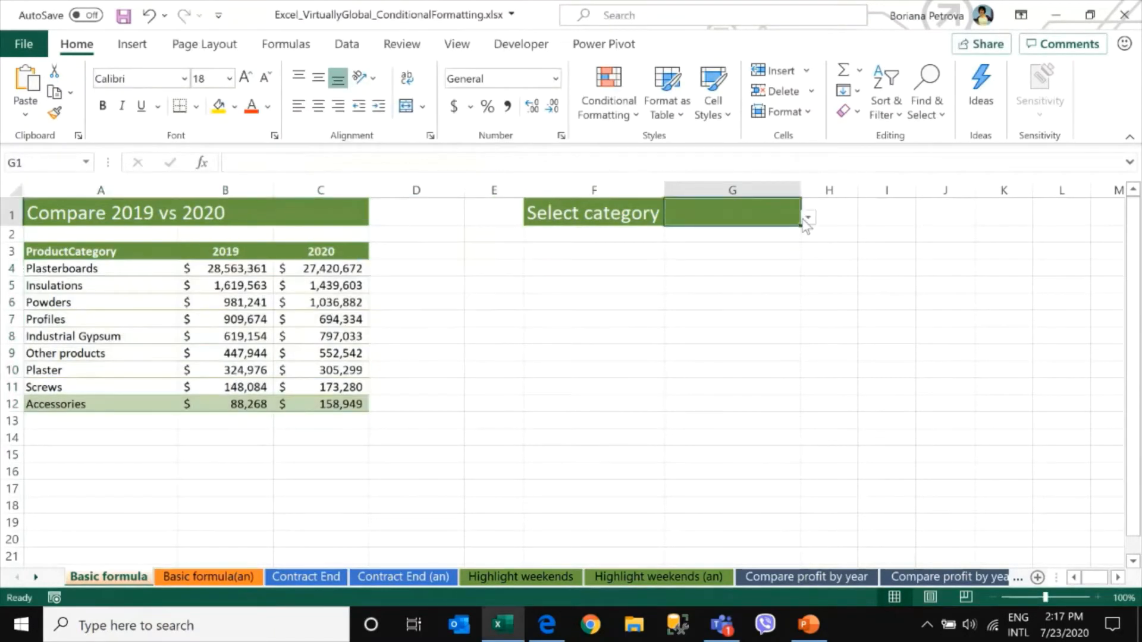
{"action": "left_click", "coordinate": [807, 218]}
{"action": "left_click", "coordinate": [708, 247]}
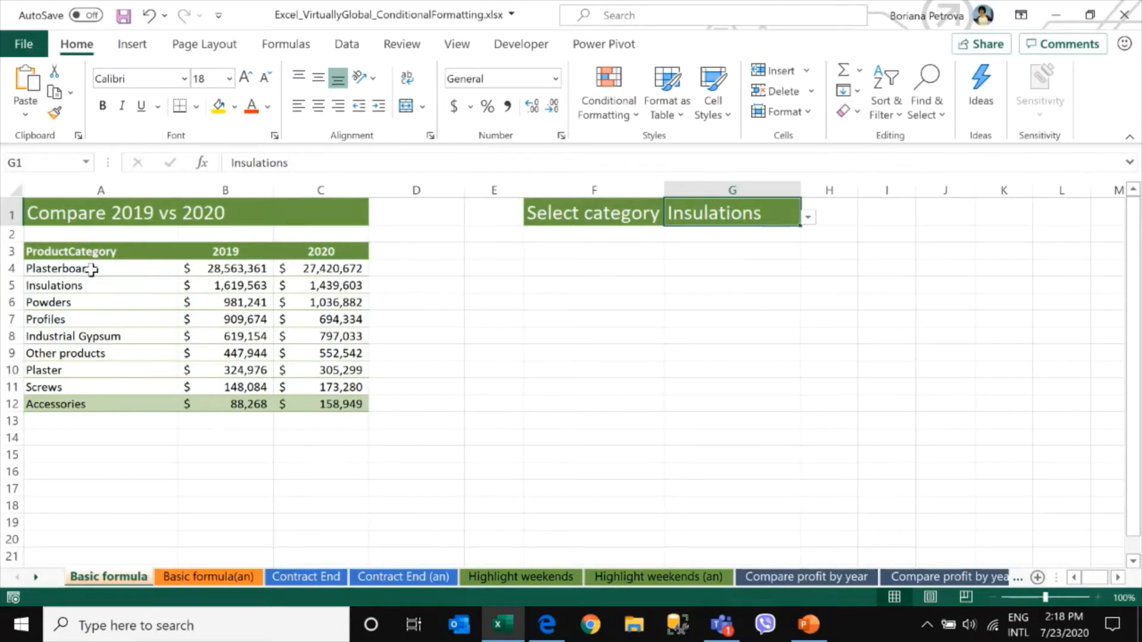
Edit the A4:C12 rule so its formula references the category cell as =$A5=$G$1, and apply it
{"action": "left_click_drag", "start_coordinate": [94, 265], "coordinate": [328, 408]}
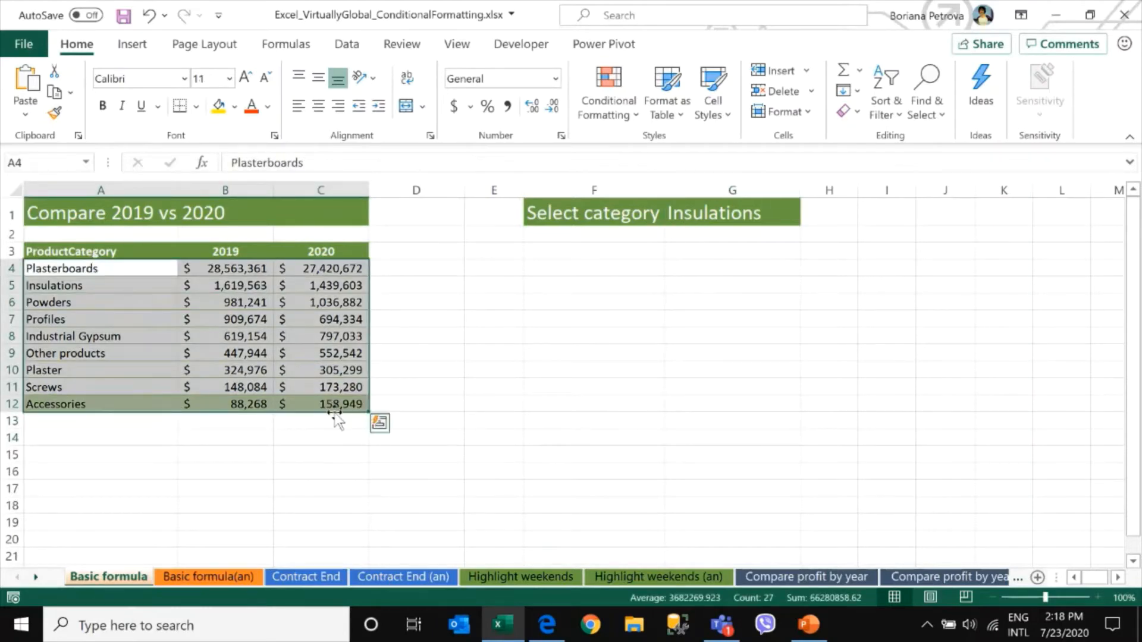
{"action": "left_click", "coordinate": [608, 98]}
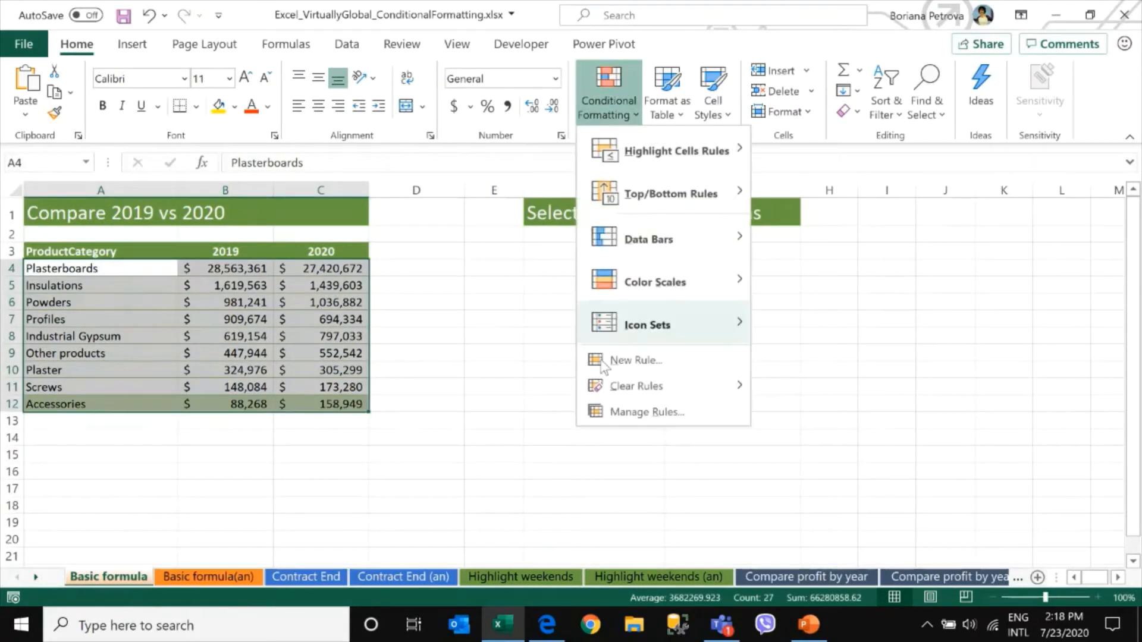
{"action": "left_click", "coordinate": [629, 412]}
{"action": "left_click", "coordinate": [144, 163]}
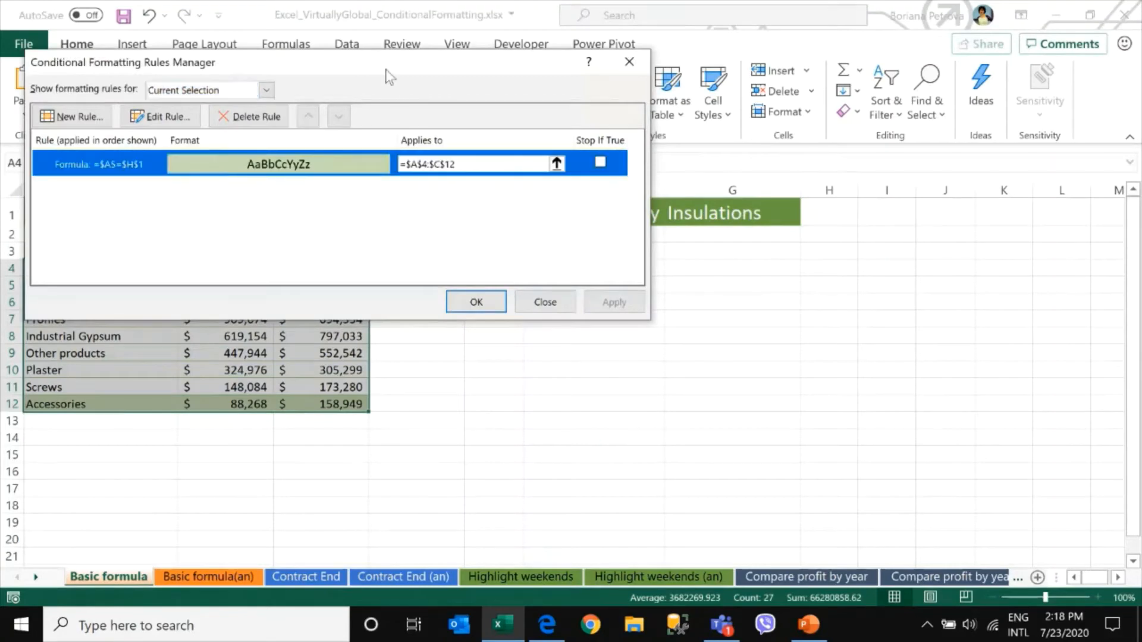
{"action": "left_click_drag", "start_coordinate": [386, 70], "coordinate": [758, 240]}
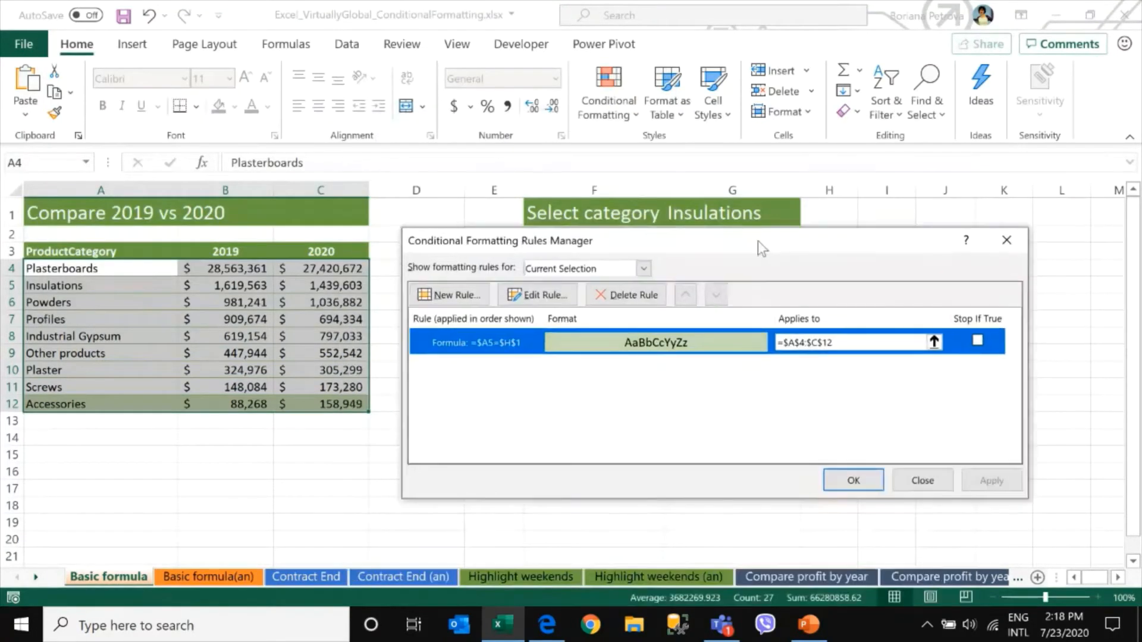
{"action": "double_click", "coordinate": [484, 345]}
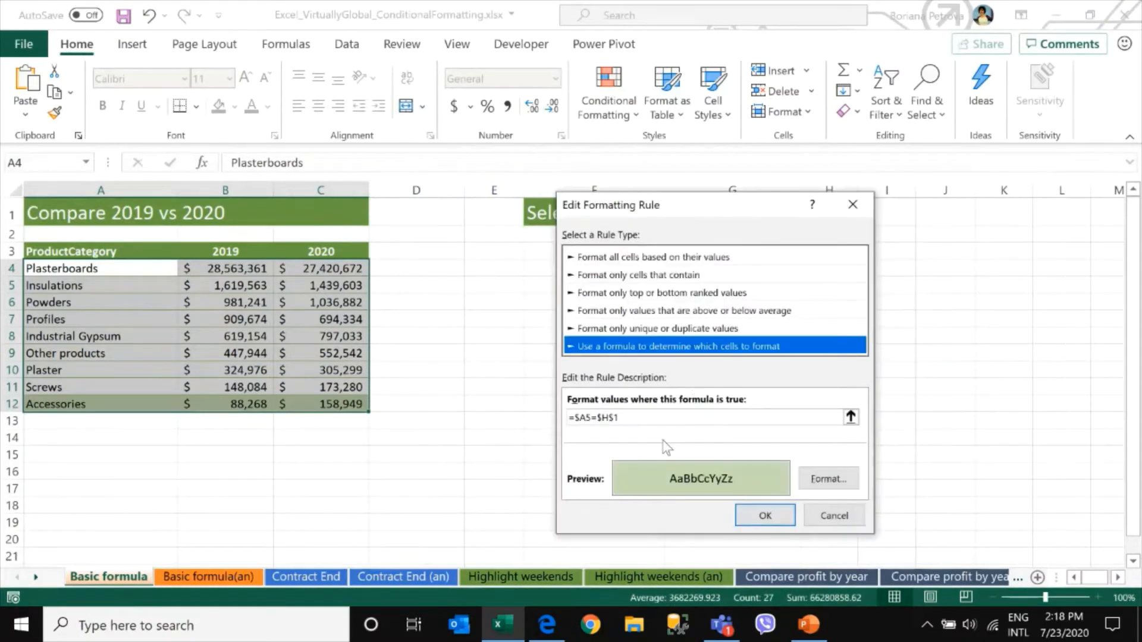
{"action": "left_click", "coordinate": [601, 417]}
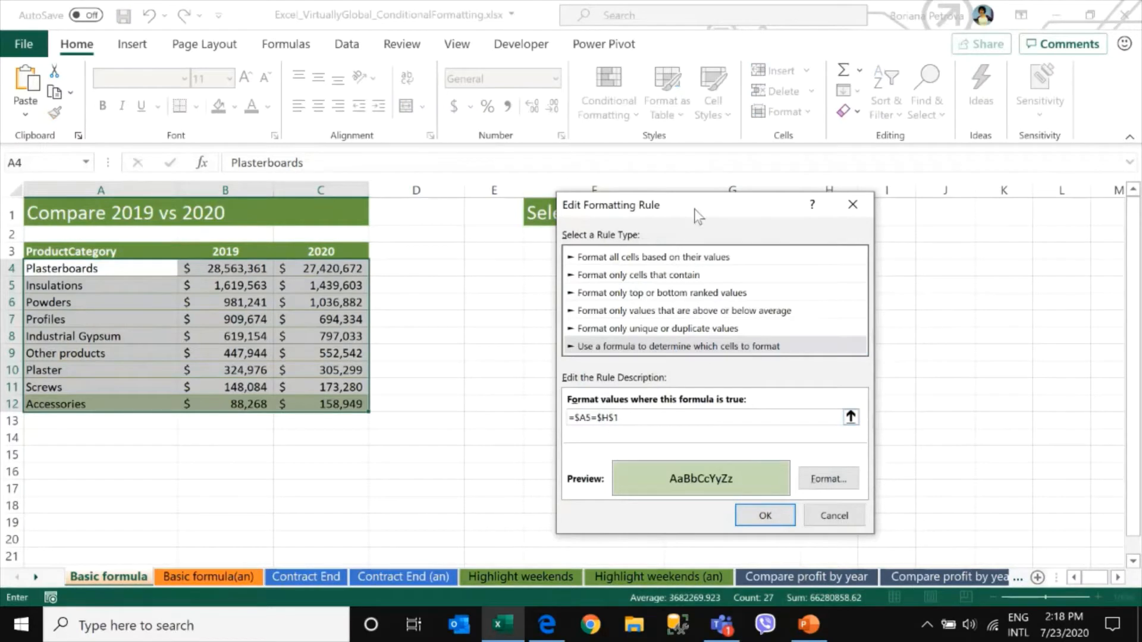
{"action": "left_click_drag", "start_coordinate": [693, 213], "coordinate": [616, 238]}
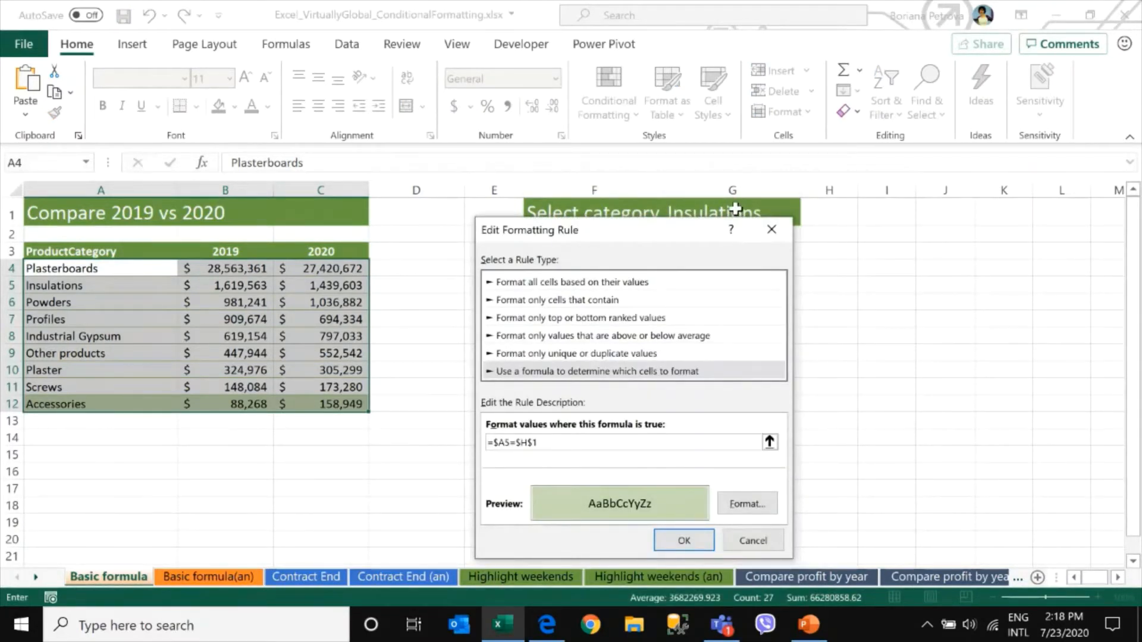
{"action": "key", "text": "Delete"}
{"action": "type", "text": "G"}
{"action": "left_click", "coordinate": [685, 541]}
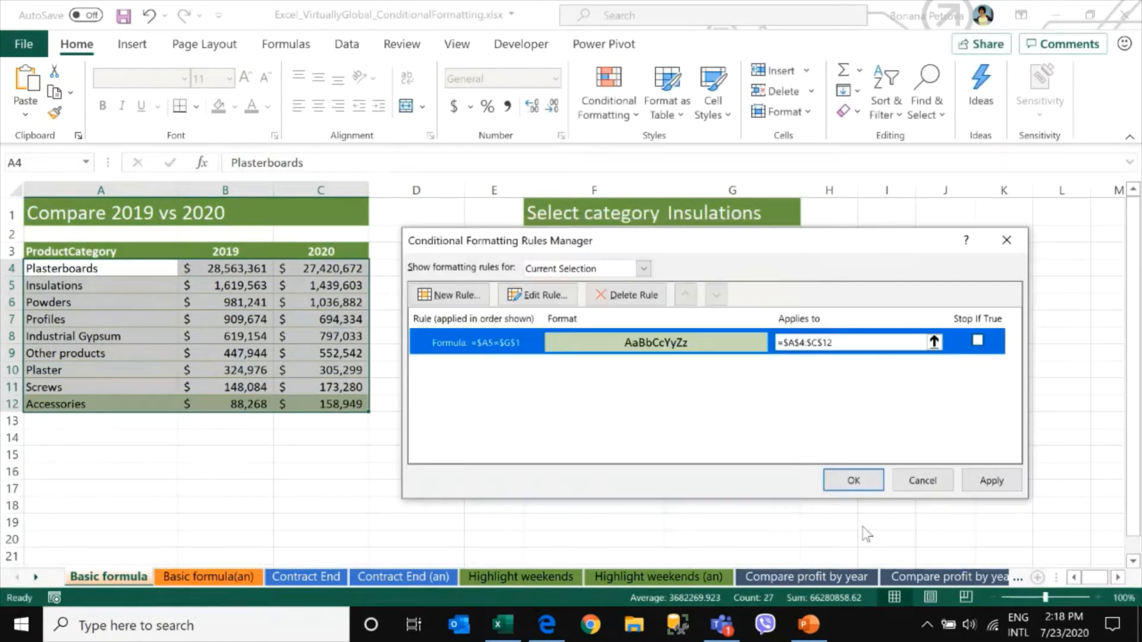
{"action": "left_click", "coordinate": [999, 483]}
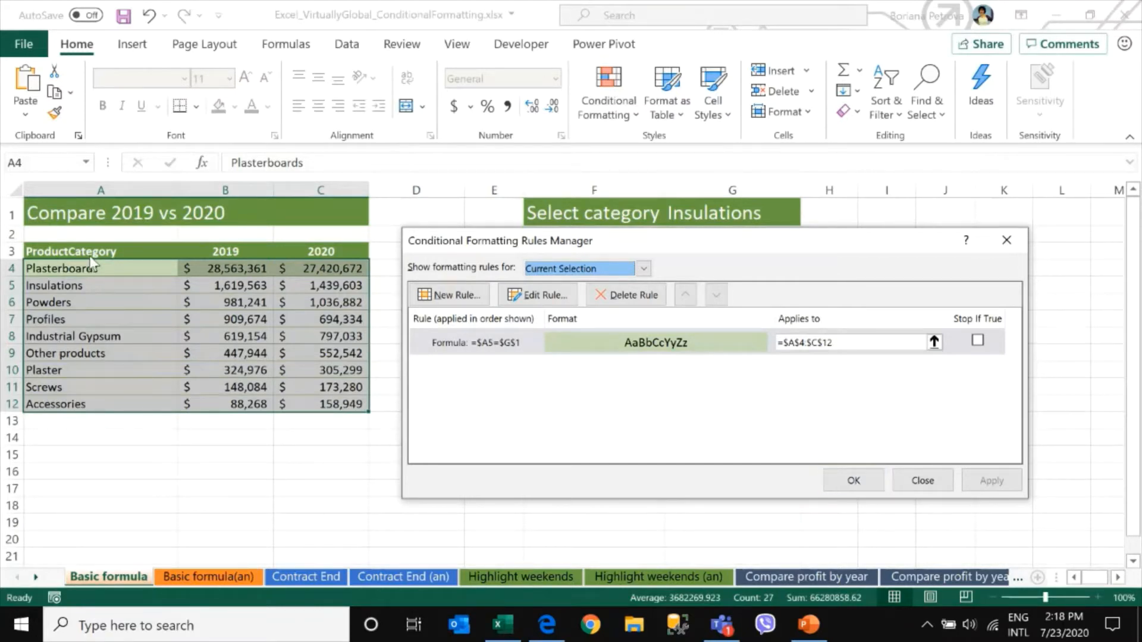
Correct the rule's row reference so the formula reads =$A4=$G$1, then apply and close the rules manager
{"action": "double_click", "coordinate": [505, 348]}
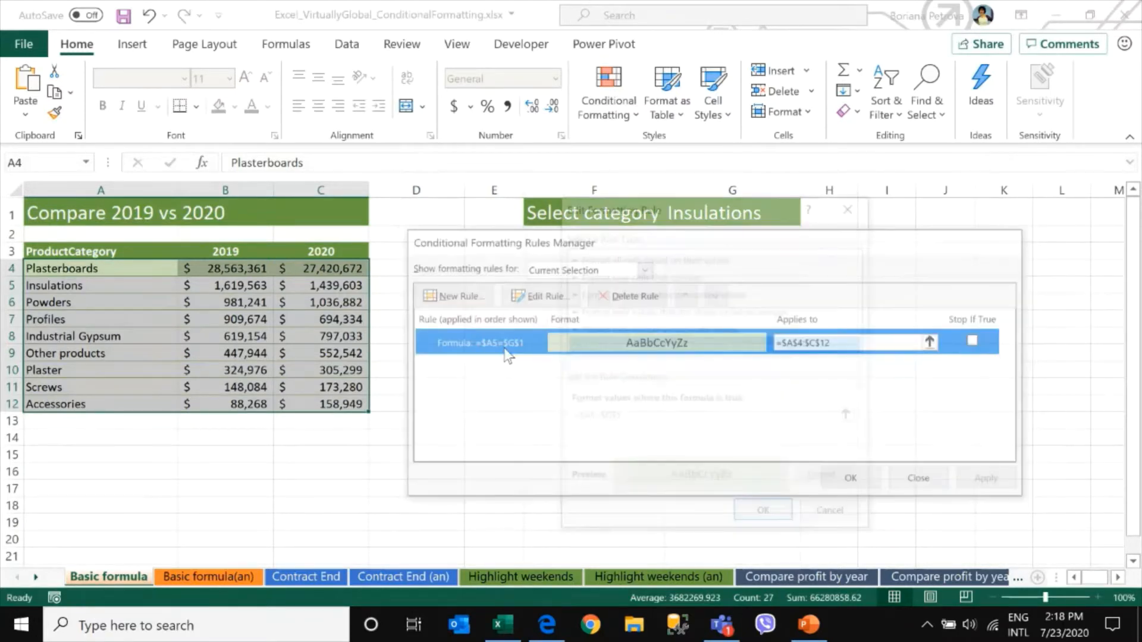
{"action": "left_click", "coordinate": [590, 418]}
{"action": "key", "text": "BackSpace"}
{"action": "type", "text": "4"}
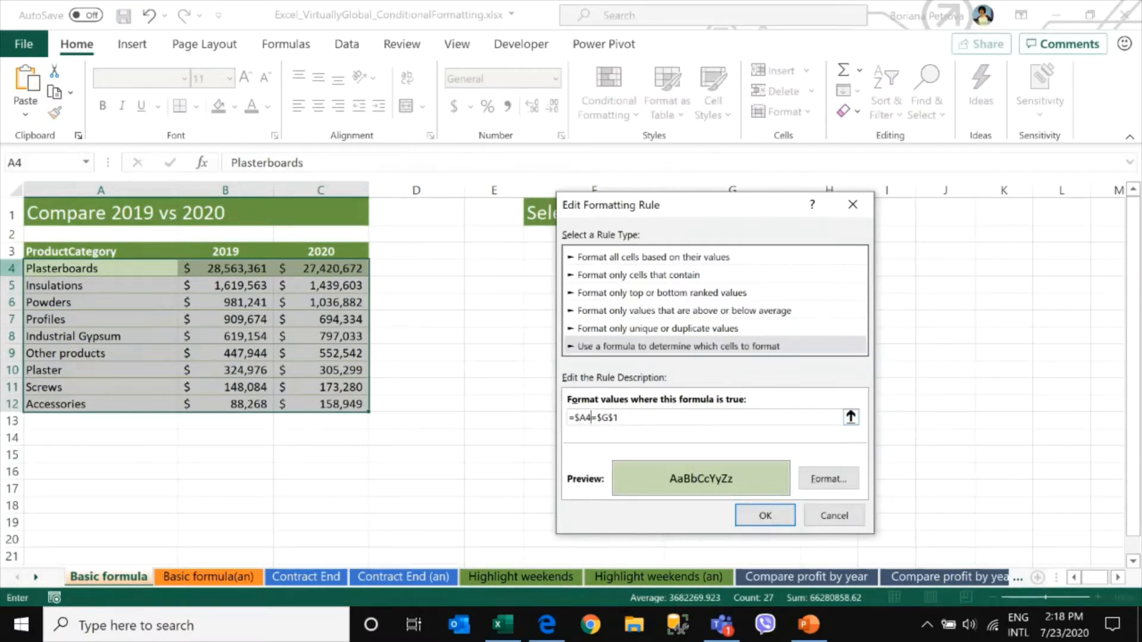
{"action": "left_click", "coordinate": [767, 517]}
{"action": "left_click", "coordinate": [1016, 483]}
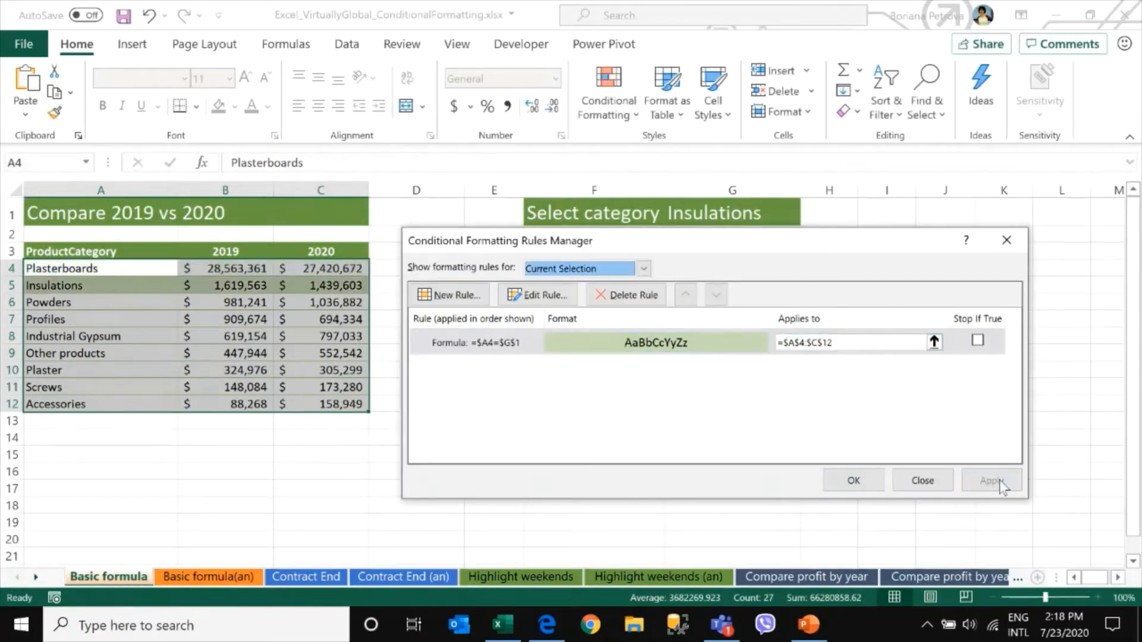
{"action": "left_click", "coordinate": [853, 481]}
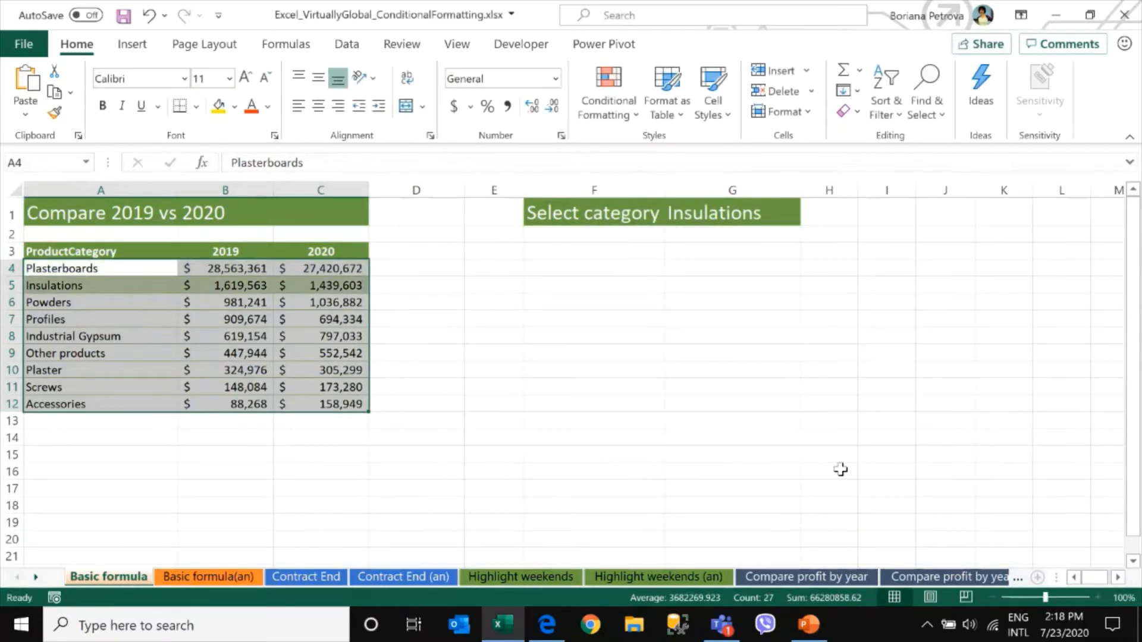
Switch the G1 category to Profiles and then to Powders to test the row highlight
{"action": "left_click", "coordinate": [755, 217]}
{"action": "left_click", "coordinate": [807, 216]}
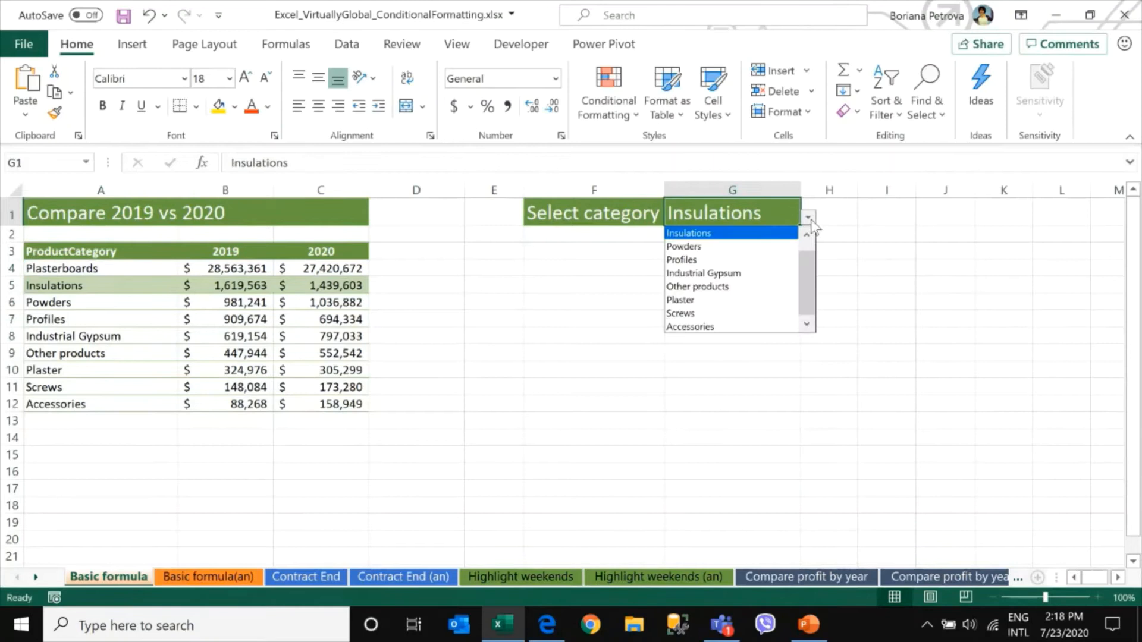
{"action": "left_click", "coordinate": [758, 258]}
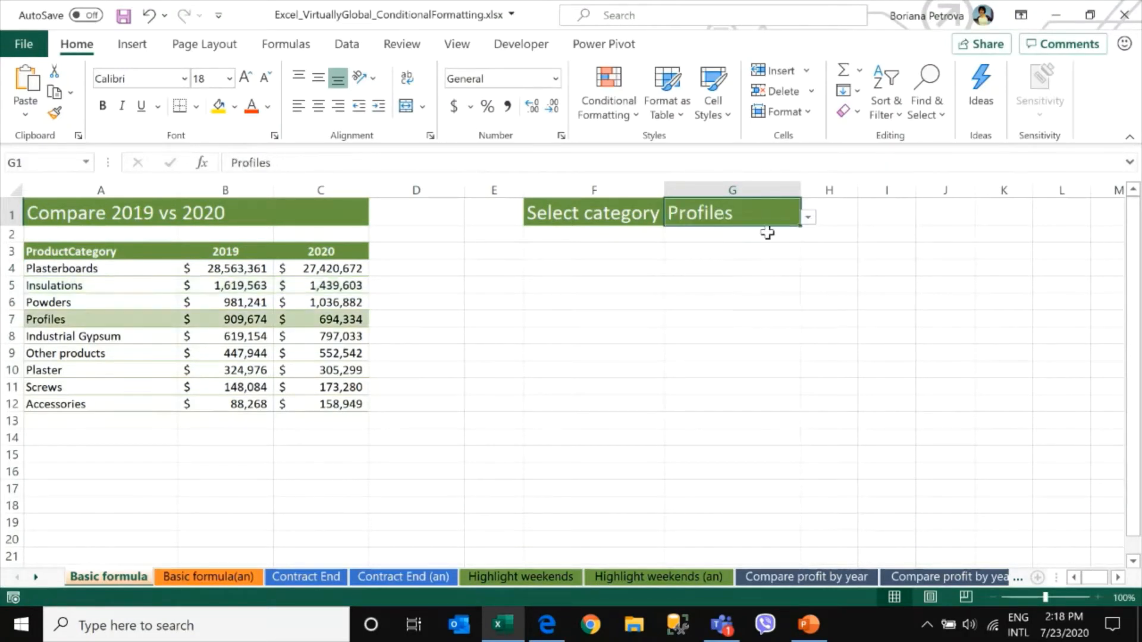
{"action": "left_click", "coordinate": [808, 216]}
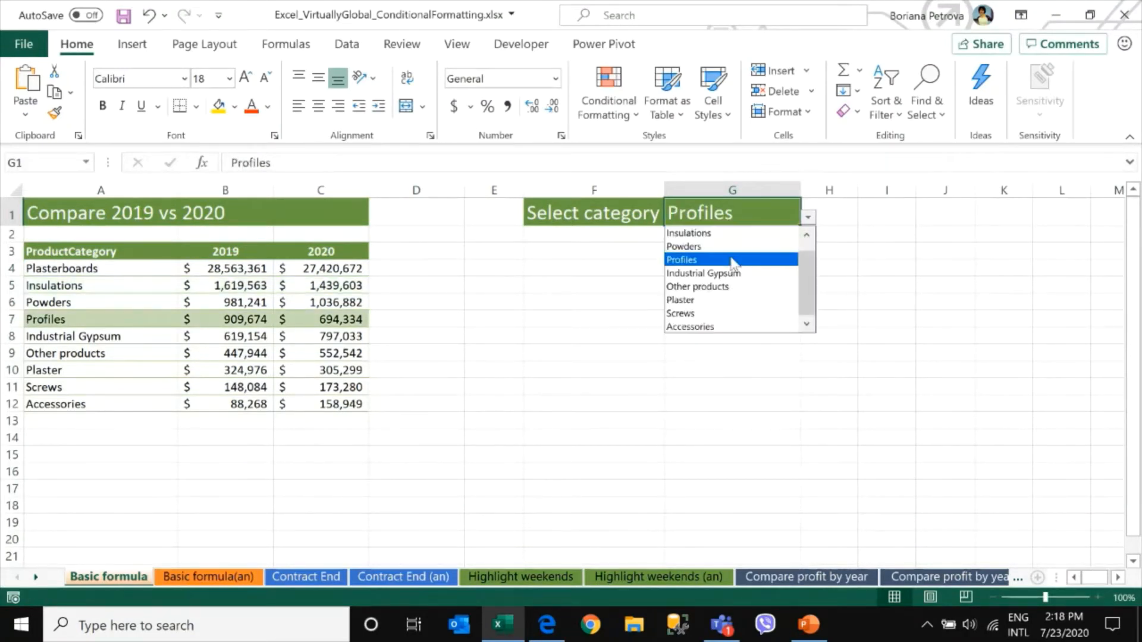
{"action": "left_click", "coordinate": [729, 245]}
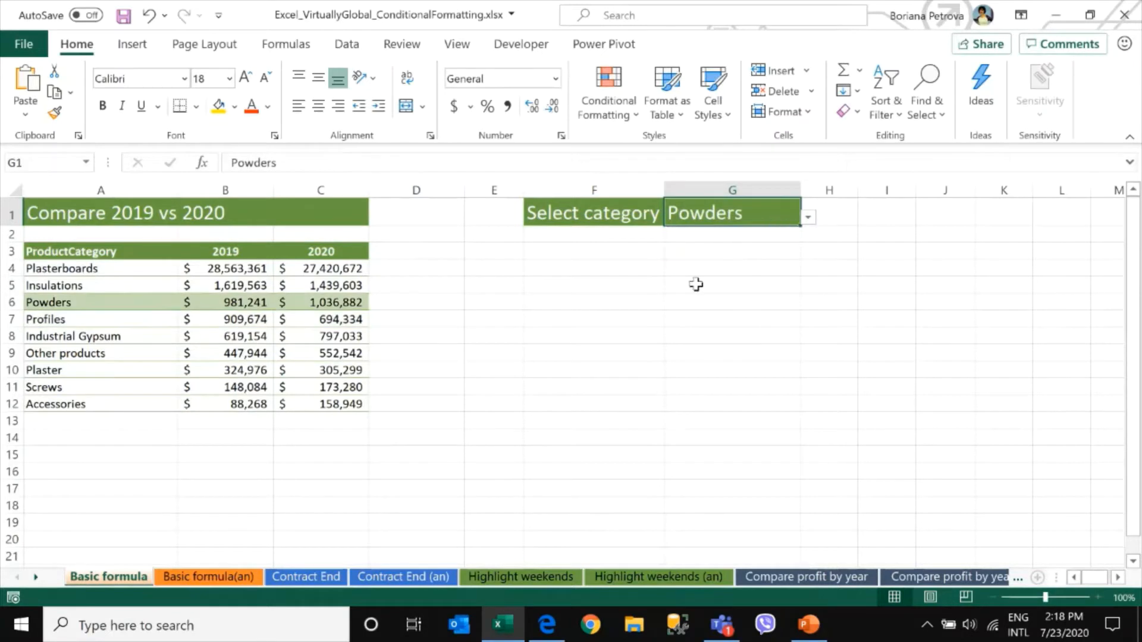
Compare the Basic formula sheet with the Basic formula (an) answer sheet
{"action": "left_click", "coordinate": [217, 577]}
{"action": "left_click", "coordinate": [121, 578]}
{"action": "left_click", "coordinate": [213, 580]}
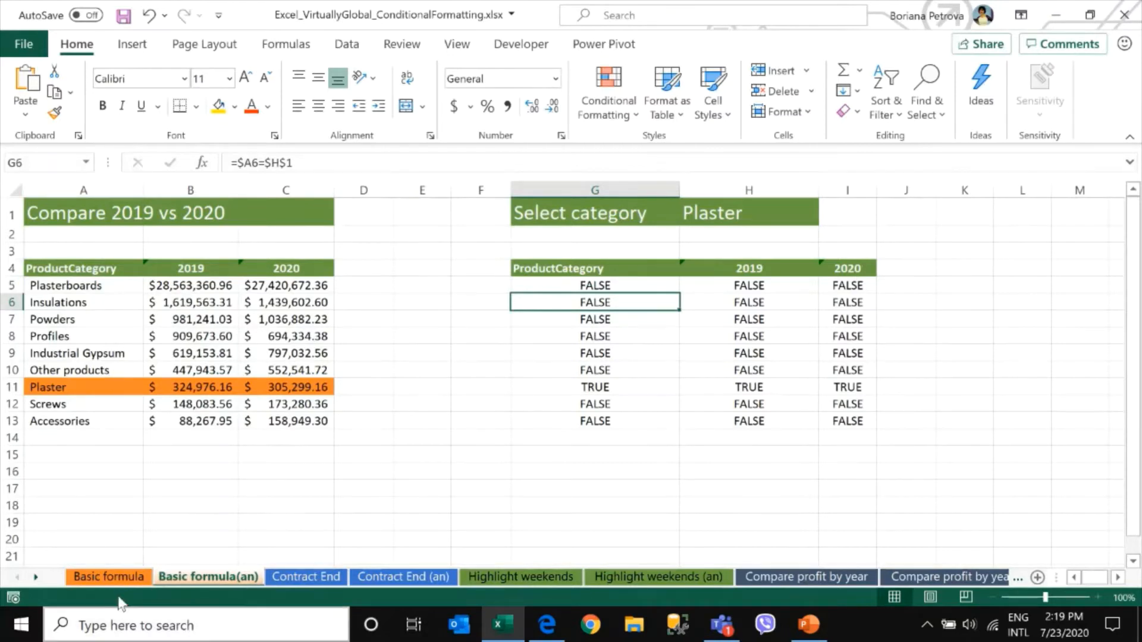
{"action": "left_click", "coordinate": [124, 574]}
{"action": "left_click", "coordinate": [85, 252]}
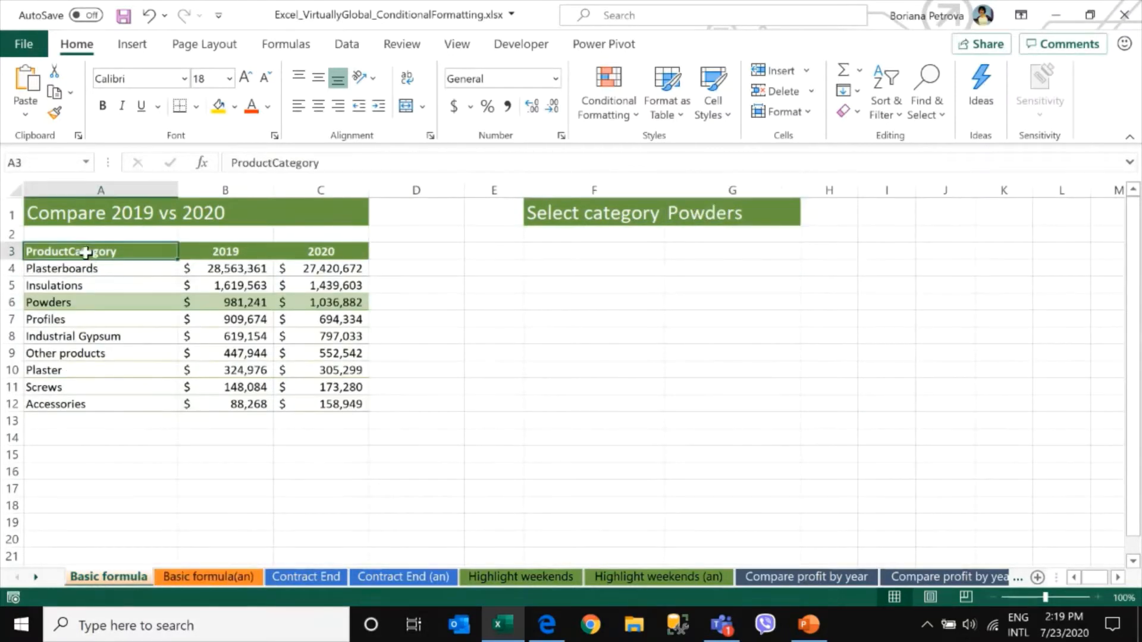
Switch to the PowerPoint presentation
{"action": "left_click_drag", "start_coordinate": [568, 255], "coordinate": [791, 406]}
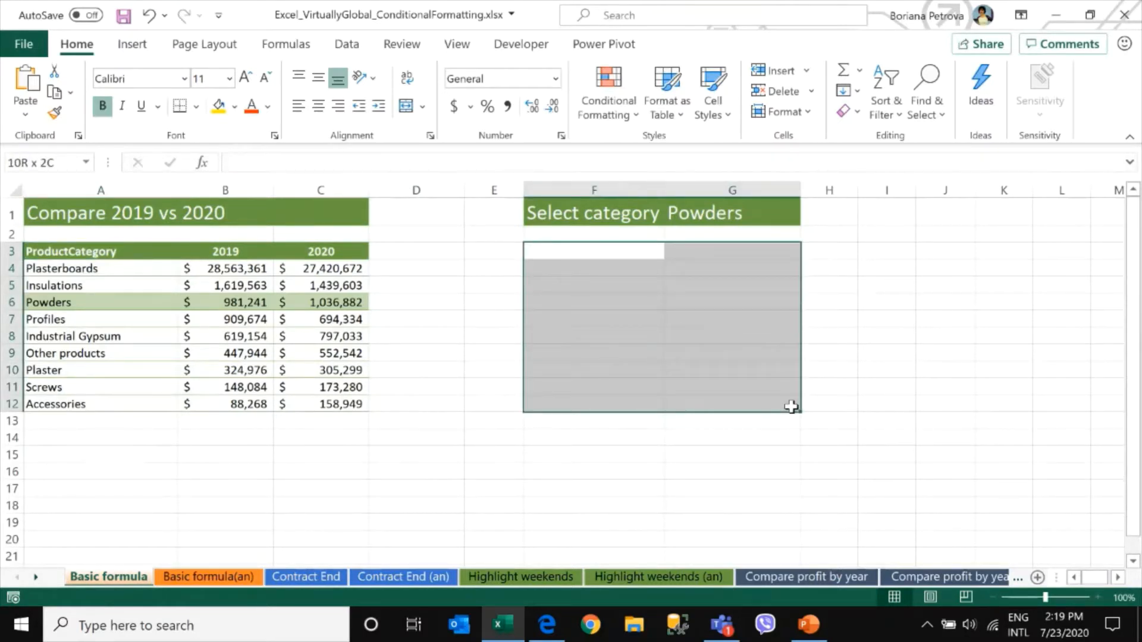
{"action": "left_click_drag", "start_coordinate": [791, 407], "coordinate": [791, 406]}
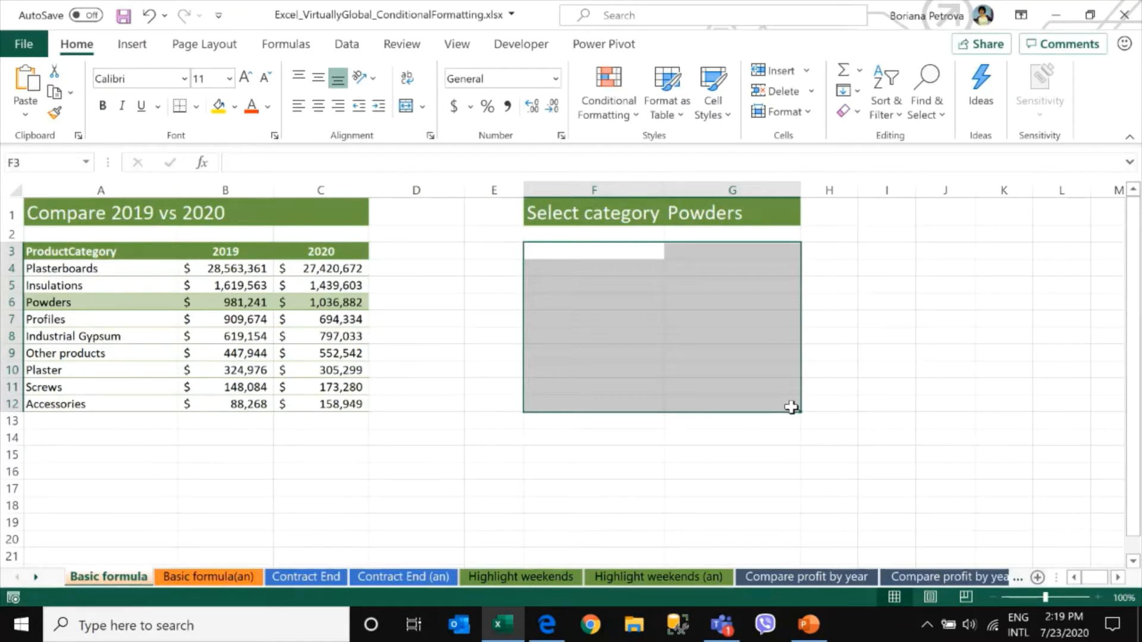
{"action": "mouse_move", "coordinate": [816, 634]}
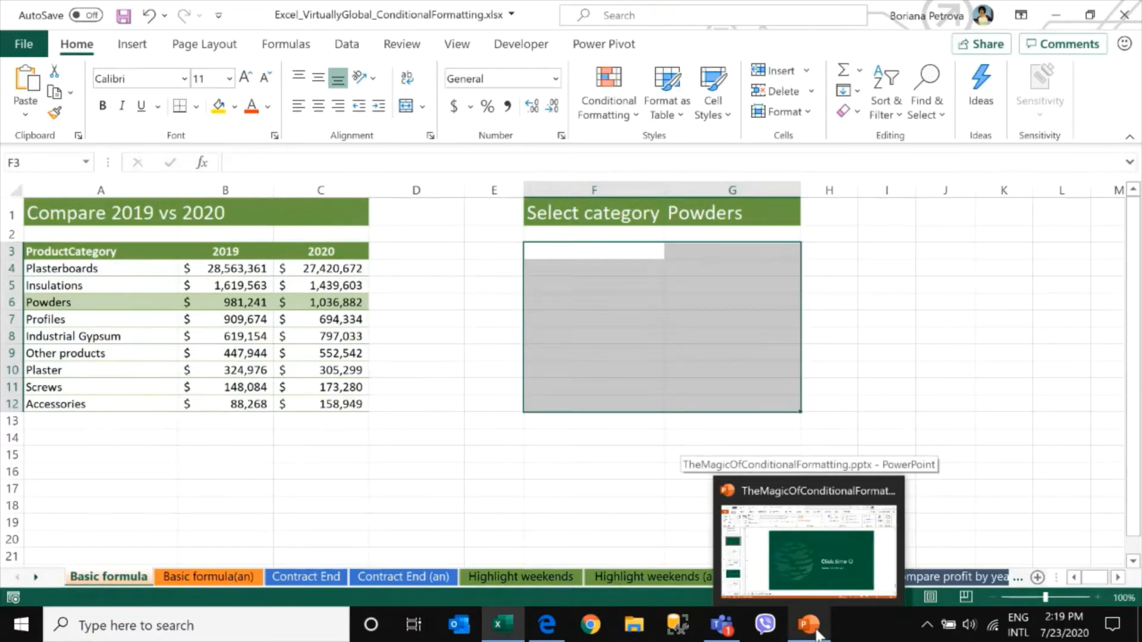
{"action": "left_click", "coordinate": [816, 634]}
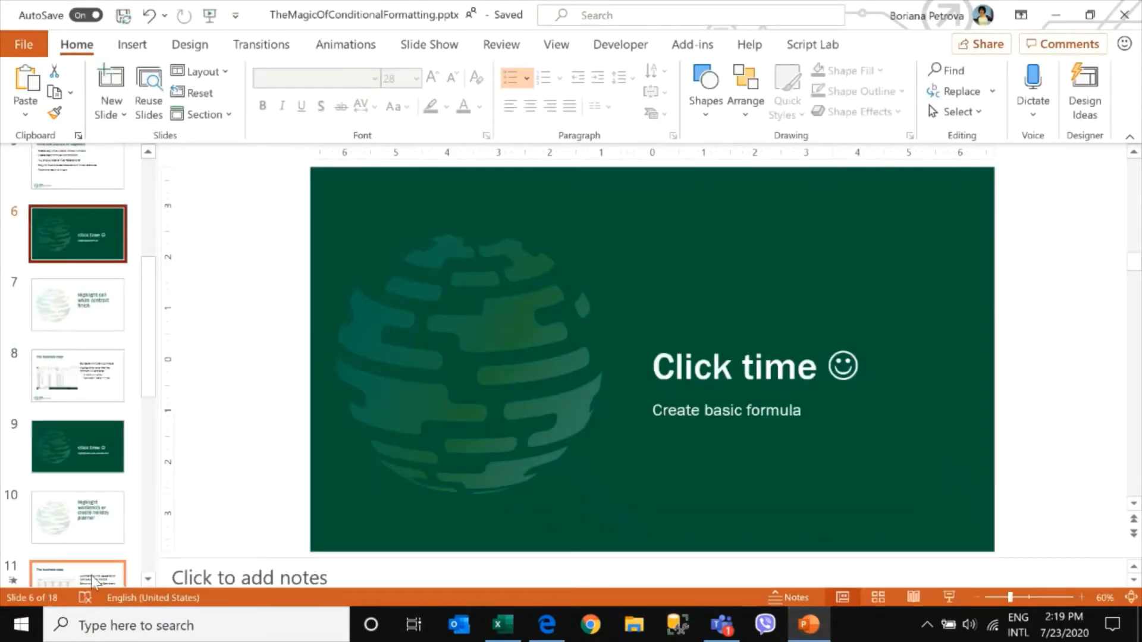
Start the slideshow from the Highlight weekends or create holiday planner slide and advance to the next slide
{"action": "left_click", "coordinate": [76, 534]}
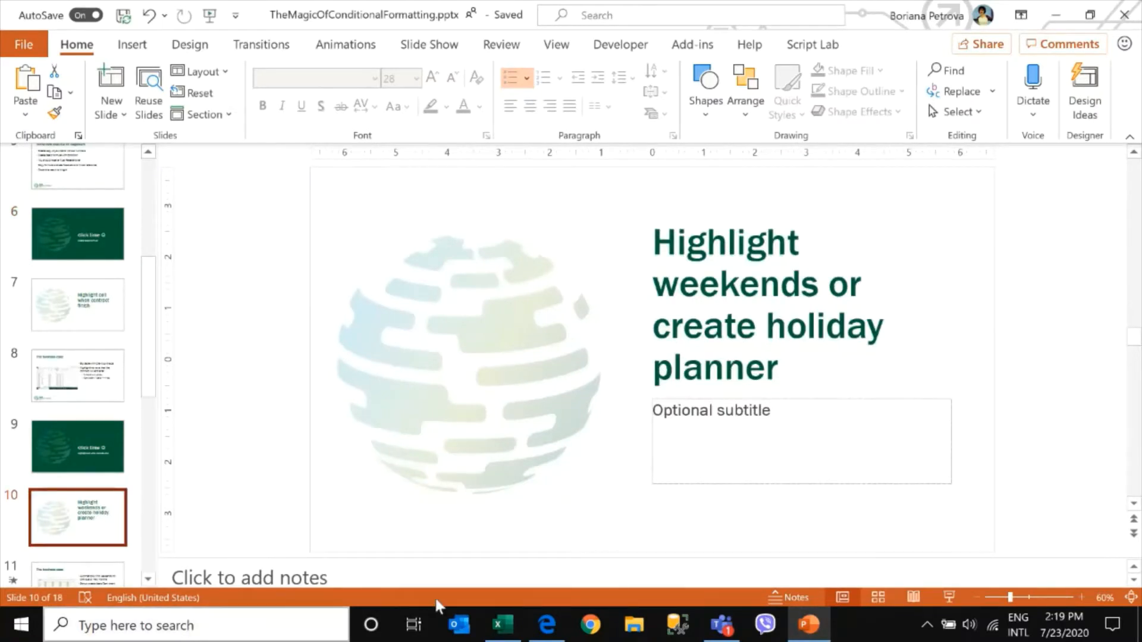
{"action": "left_click", "coordinate": [951, 599]}
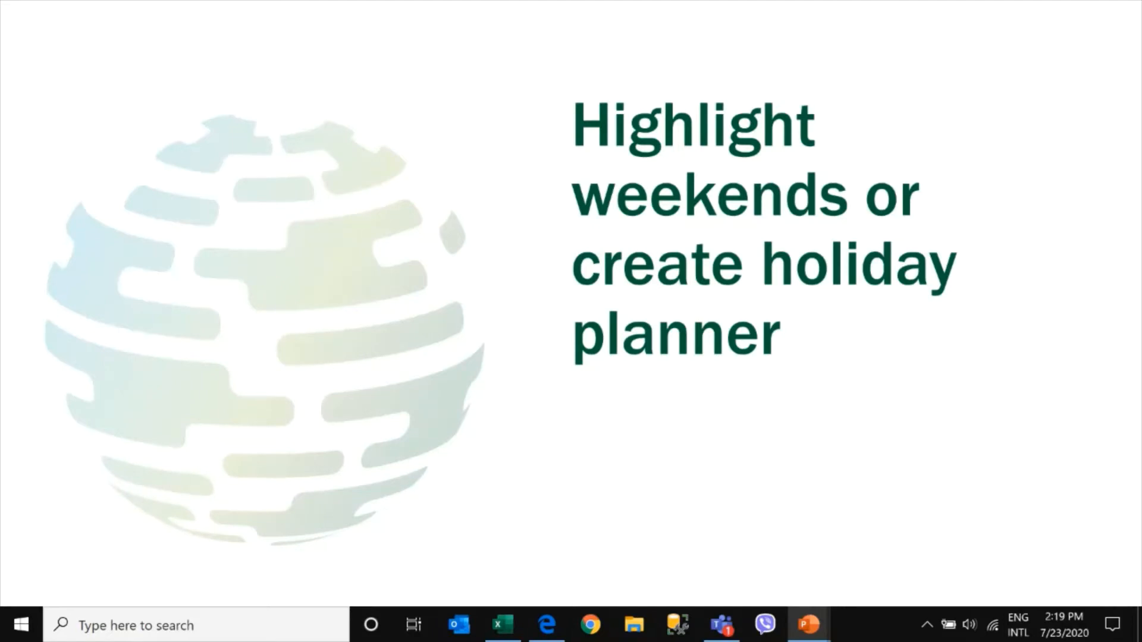
{"action": "key", "text": "Right"}
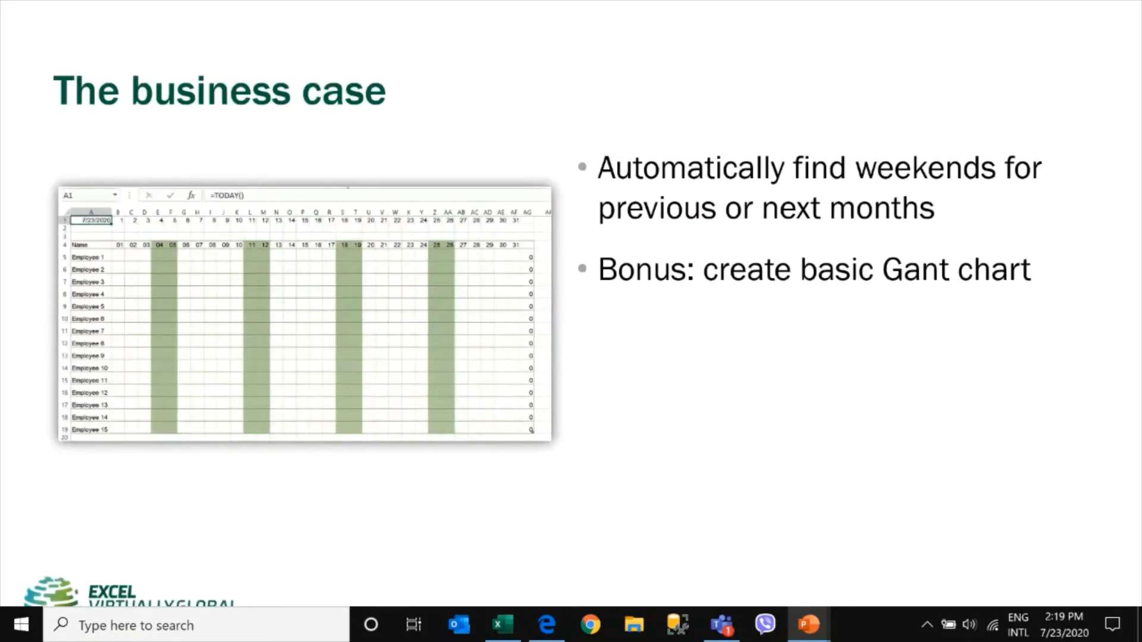
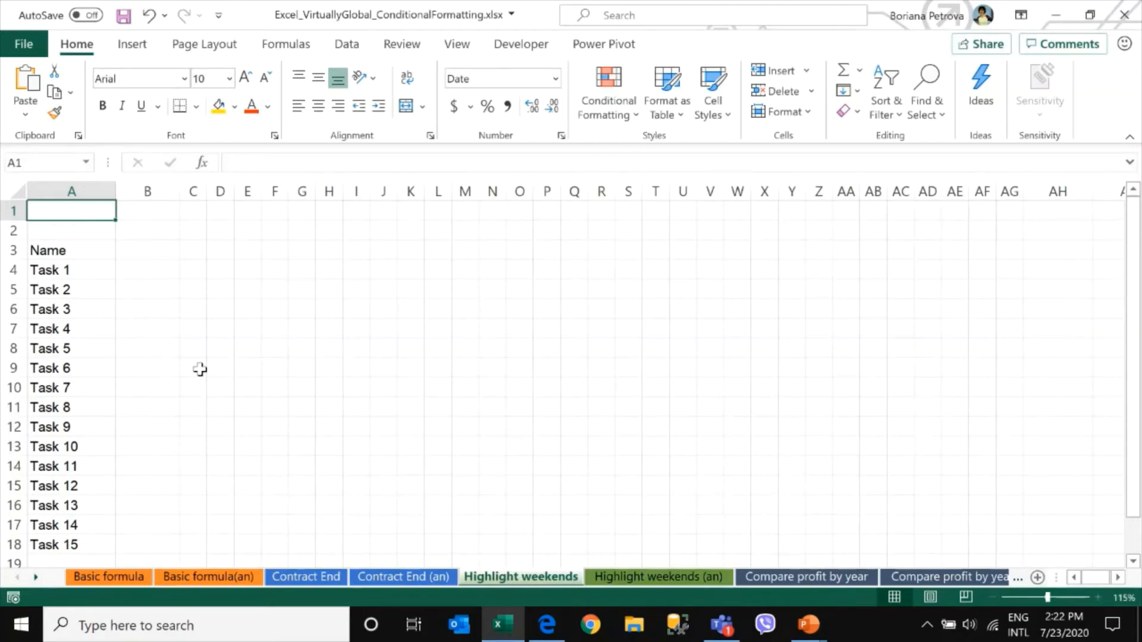
Insert today's date in A1 with the shortcut and label A2 with the text Ctrl+;
{"action": "key", "text": "ctrl+semicolon"}
{"action": "key", "text": "Return"}
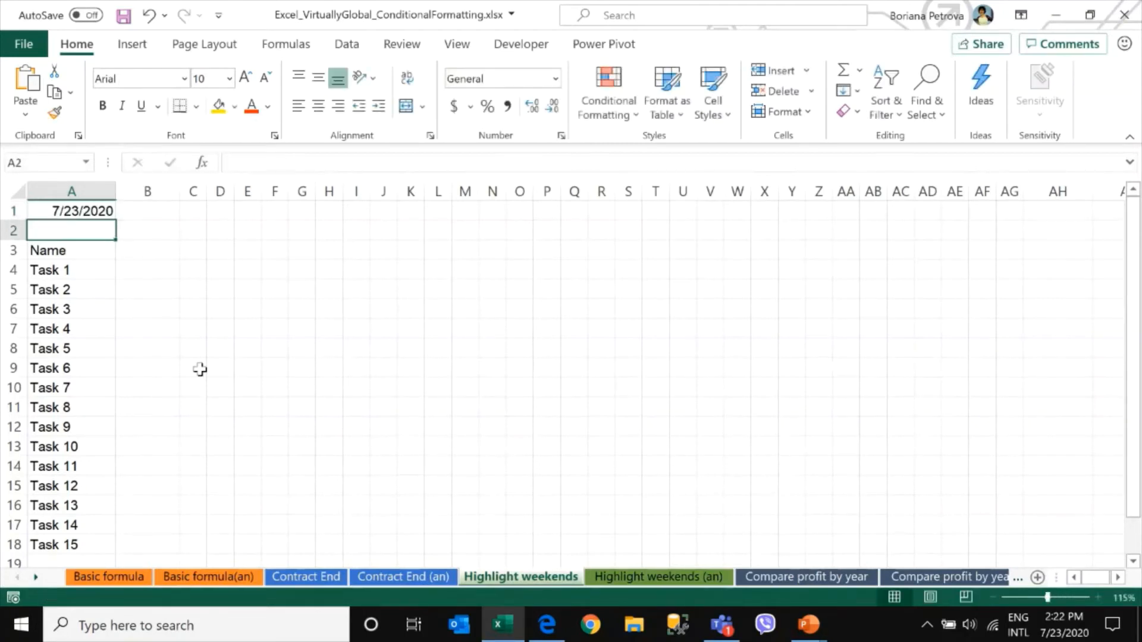
{"action": "type", "text": "Ct"}
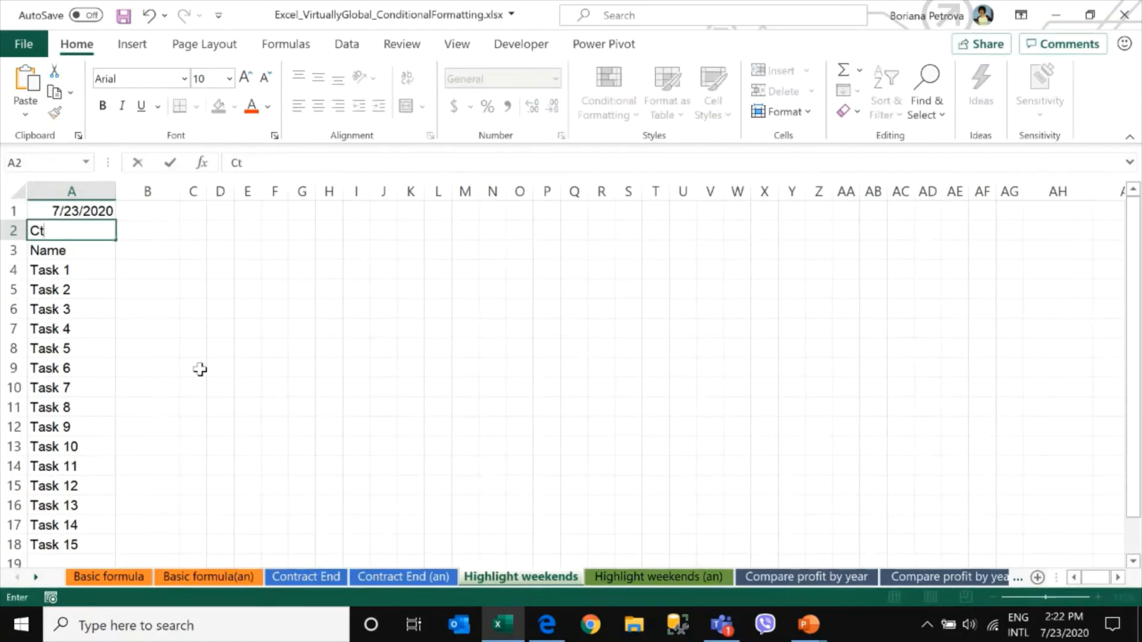
{"action": "type", "text": "rl+;"}
{"action": "key", "text": "Return"}
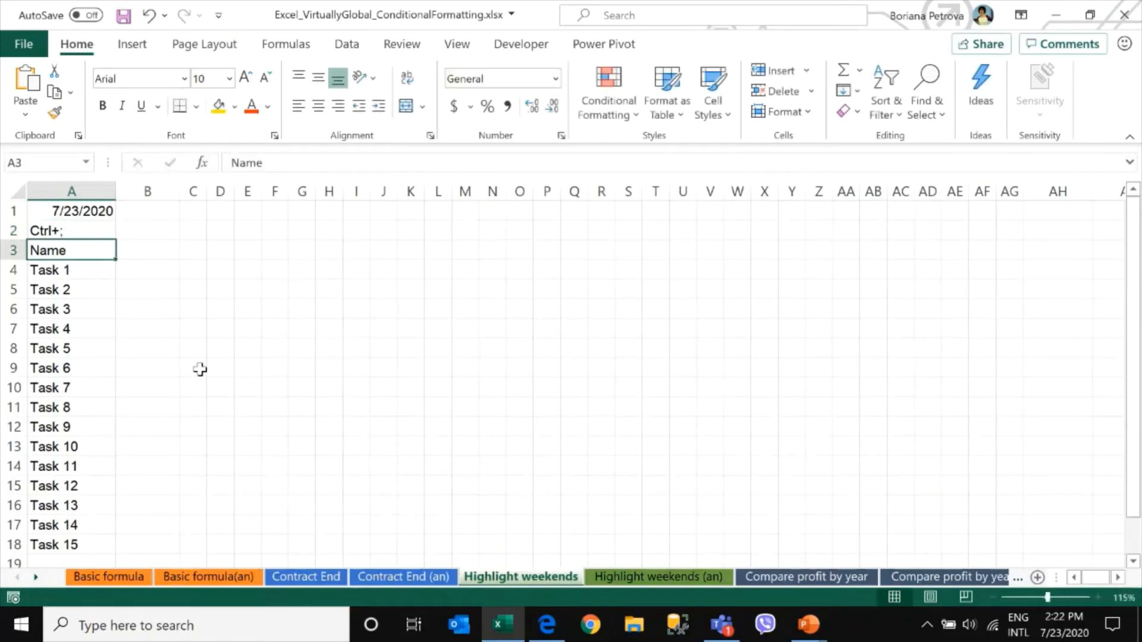
Enter 1 and 2 in C1 and D1 and fill the day-number series across row 1 to AG1
{"action": "left_click", "coordinate": [88, 215]}
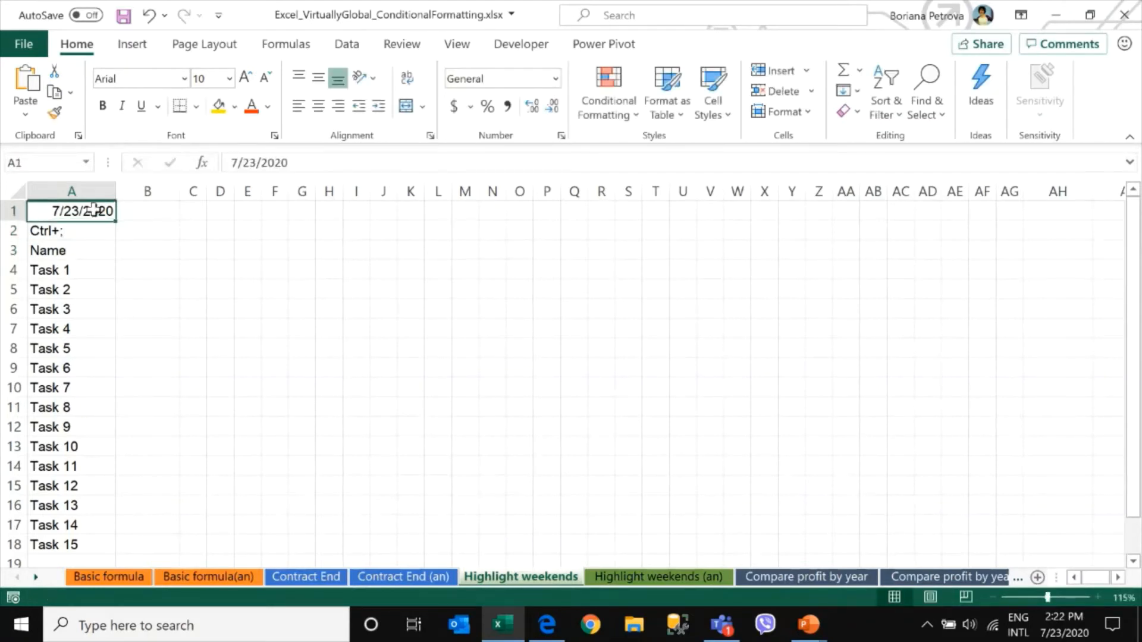
{"action": "scroll", "coordinate": [200, 300], "scroll_direction": "up", "scroll_amount": 1}
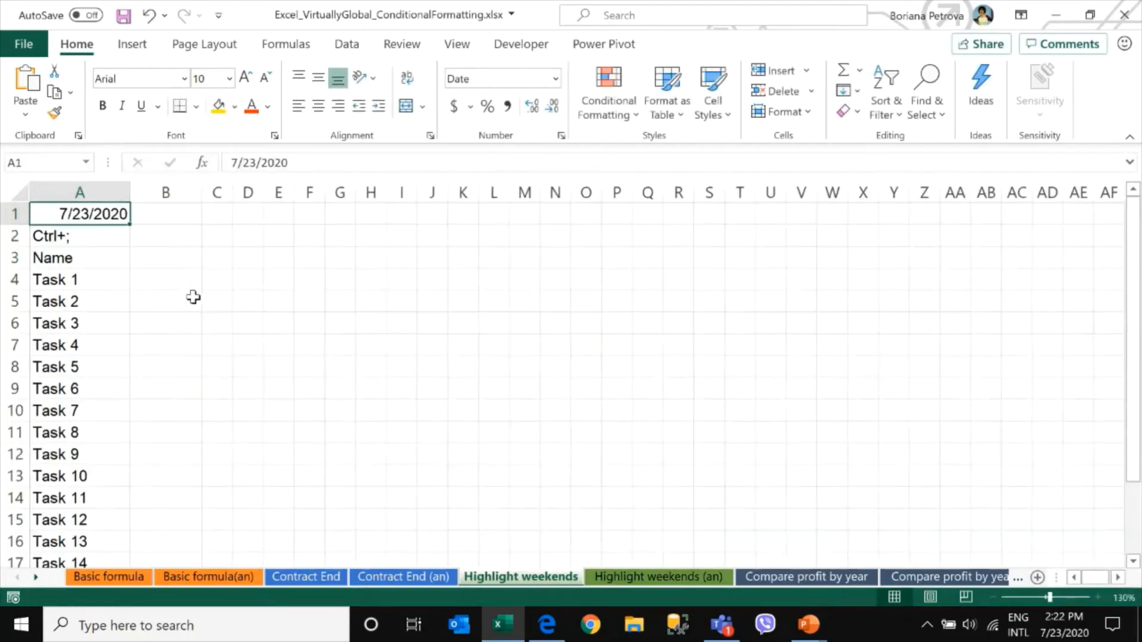
{"action": "left_click", "coordinate": [218, 223]}
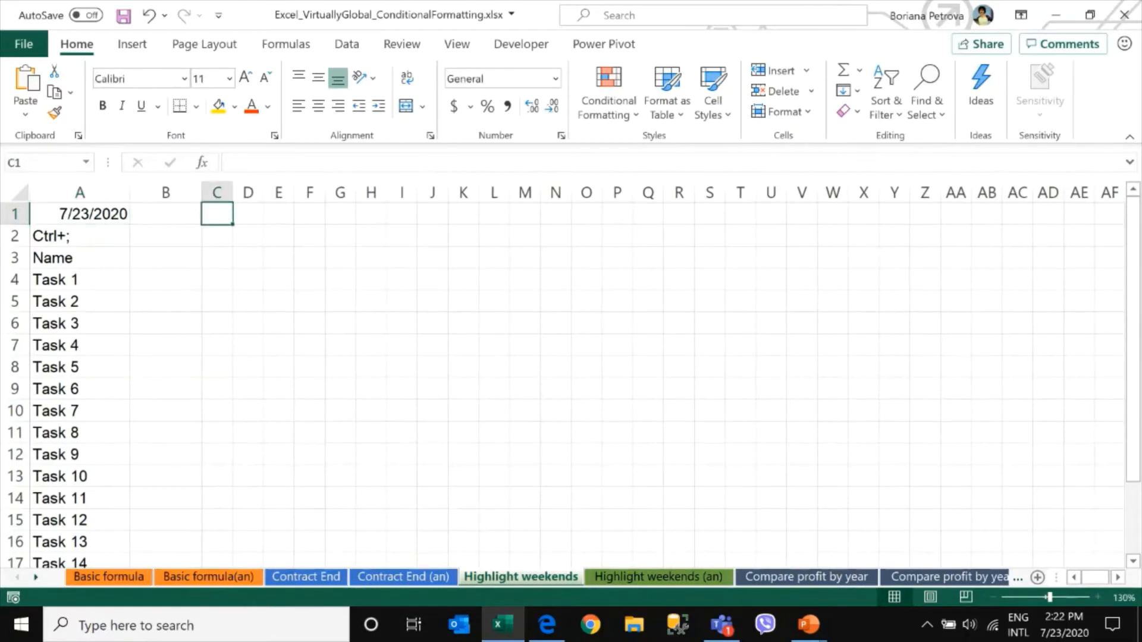
{"action": "mouse_move", "coordinate": [1064, 625]}
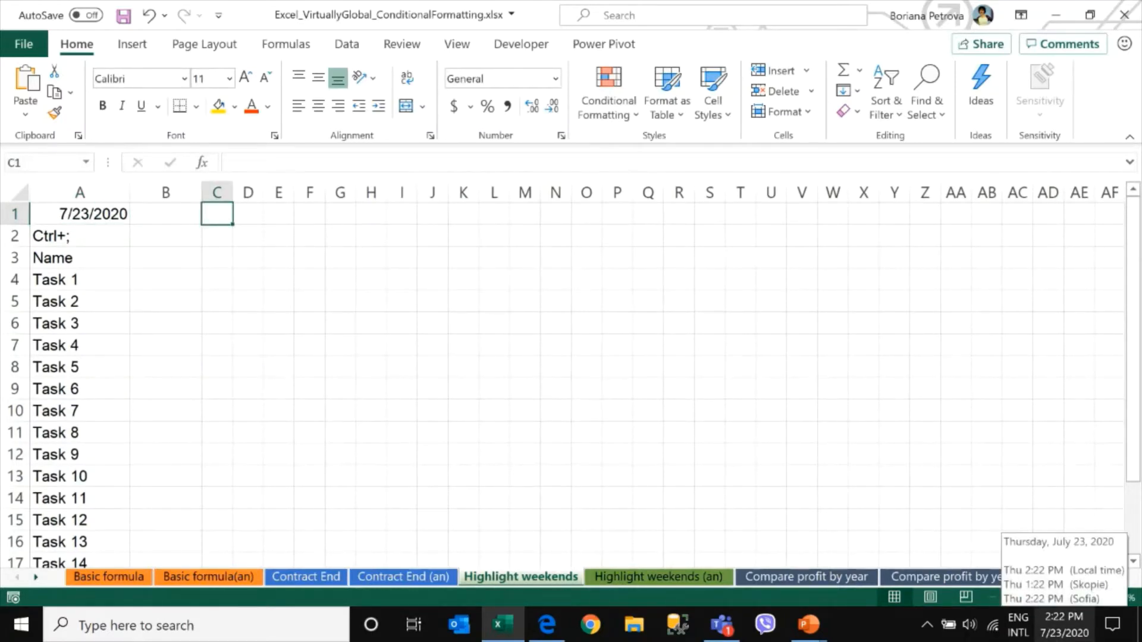
{"action": "type", "text": "1"}
{"action": "key", "text": "Tab"}
{"action": "type", "text": "2"}
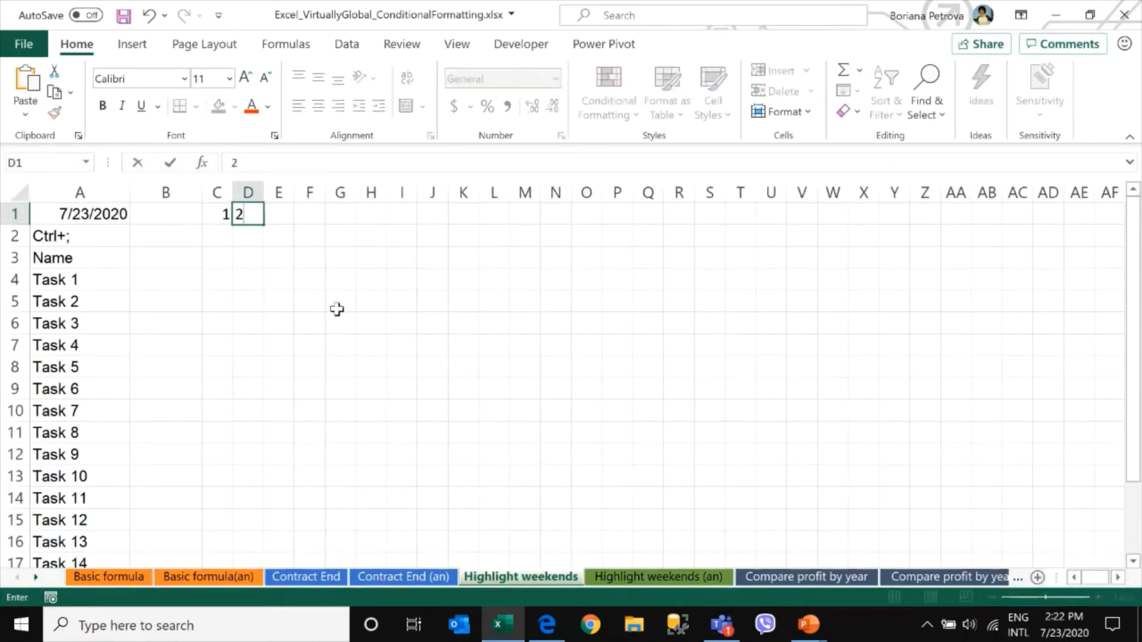
{"action": "key", "text": "Tab"}
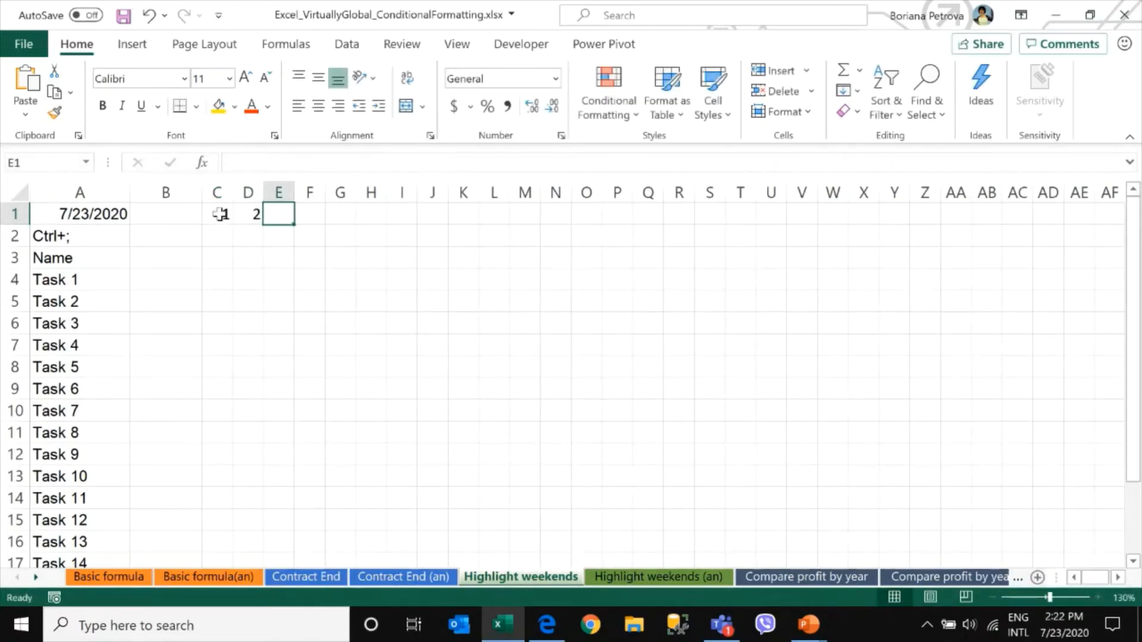
{"action": "left_click_drag", "start_coordinate": [220, 214], "coordinate": [952, 214]}
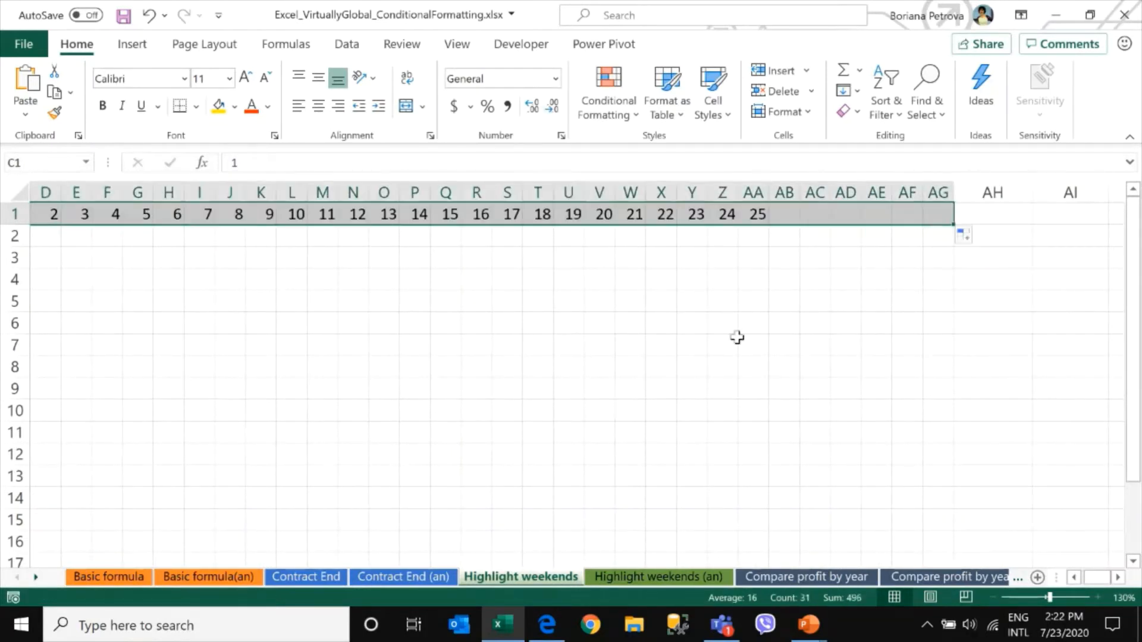
{"action": "scroll", "coordinate": [756, 337], "scroll_direction": "down", "scroll_amount": 1}
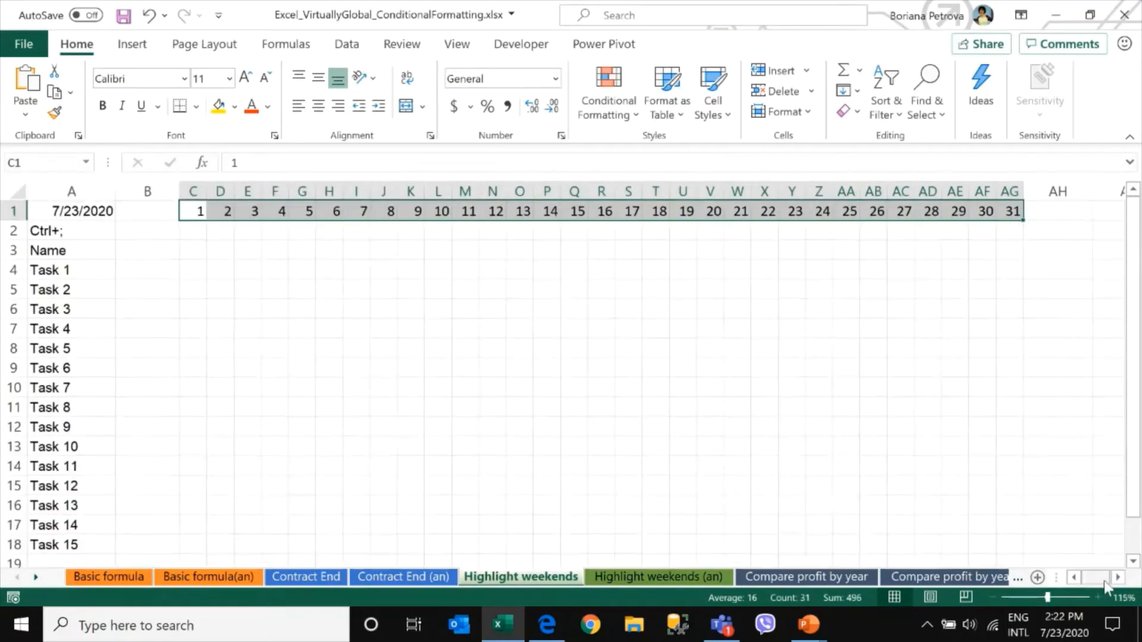
Widen column C and start a formula in C3: =DATE(YEAR(A1),MONTH(A1),C1
{"action": "left_click", "coordinate": [188, 253]}
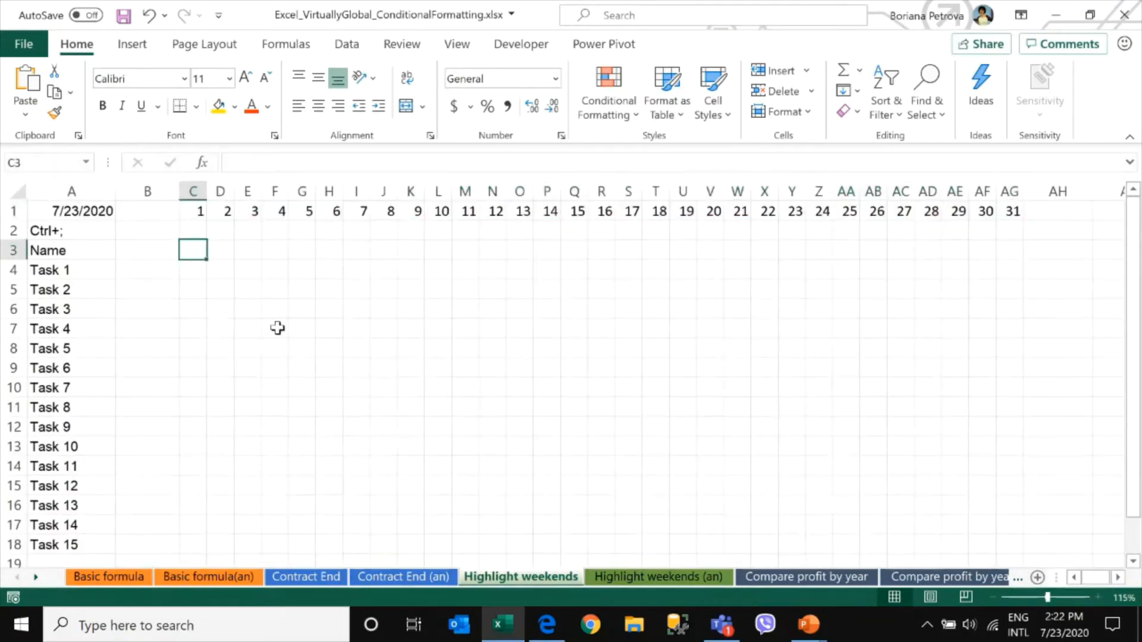
{"action": "left_click_drag", "start_coordinate": [202, 191], "coordinate": [258, 189]}
{"action": "type", "text": "=date"}
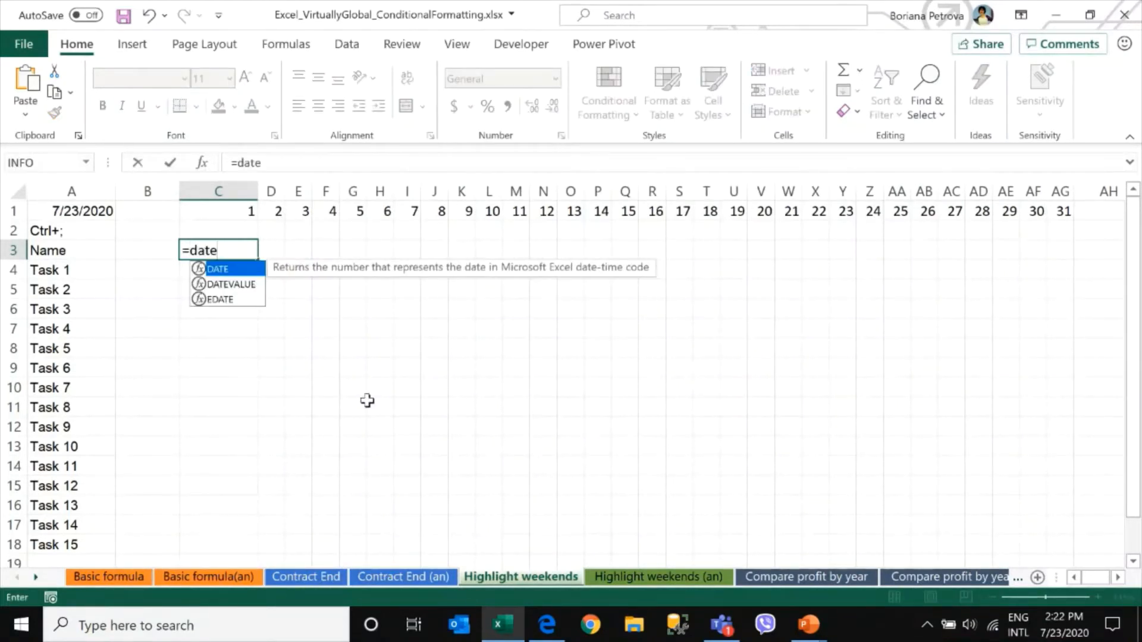
{"action": "key", "text": "Tab"}
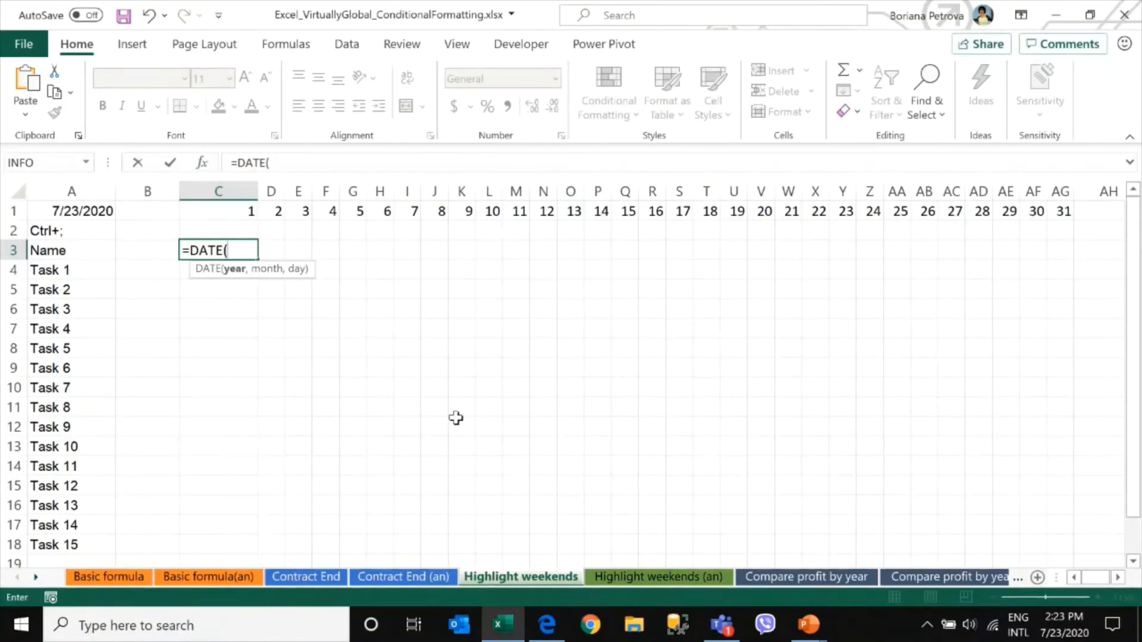
{"action": "type", "text": "y"}
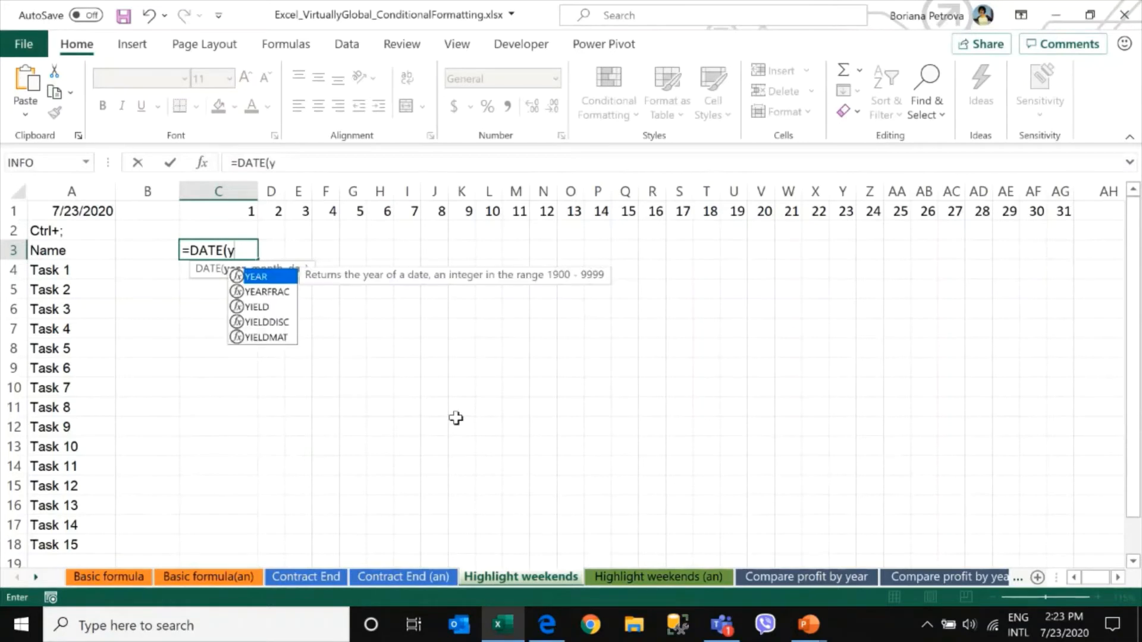
{"action": "key", "text": "Tab"}
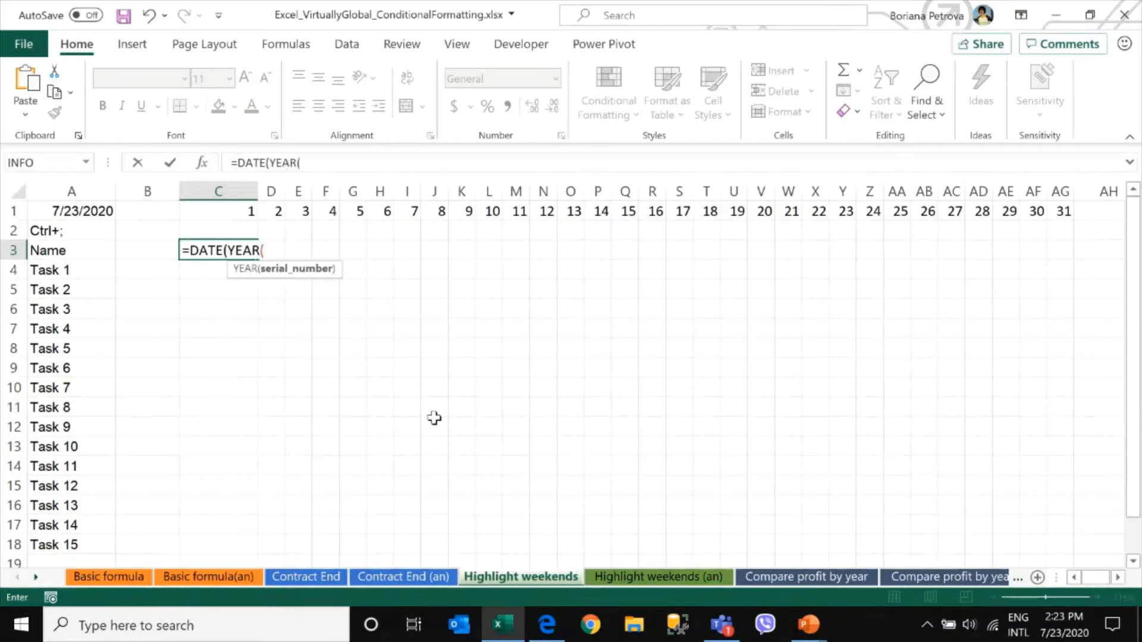
{"action": "left_click", "coordinate": [82, 212]}
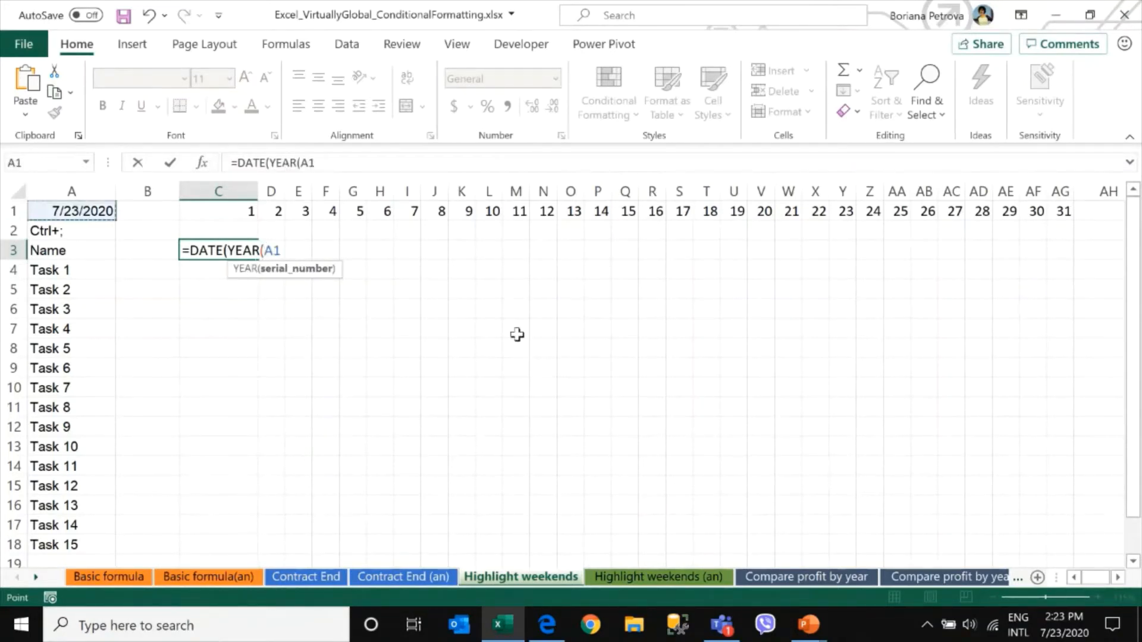
{"action": "type", "text": ")"}
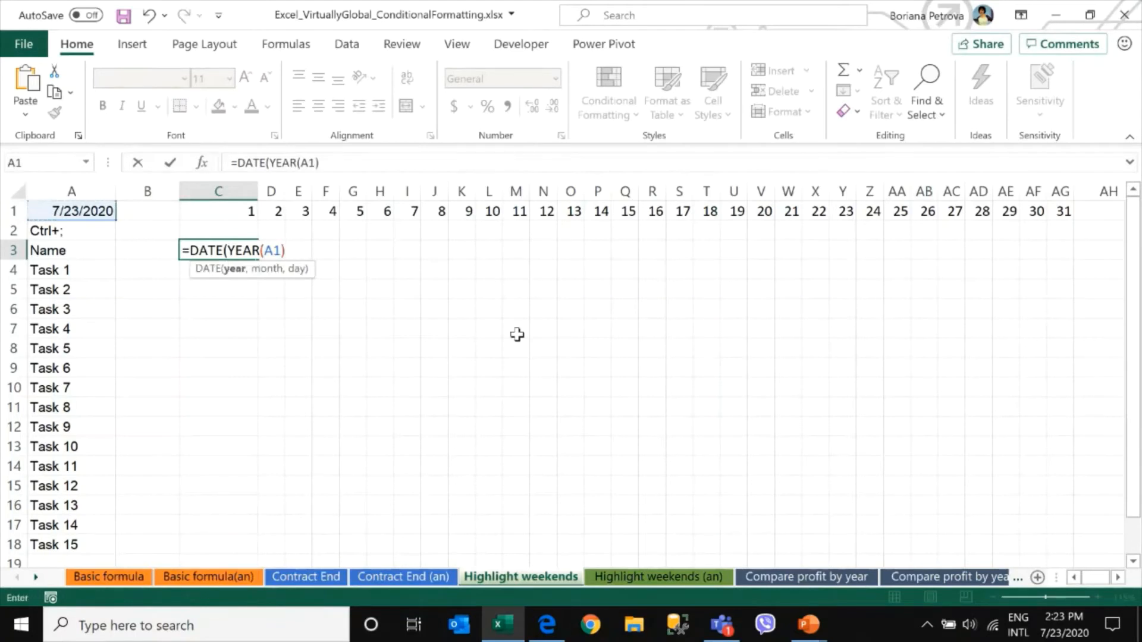
{"action": "type", "text": ",mo"}
{"action": "key", "text": "Down"}
{"action": "key", "text": "Down"}
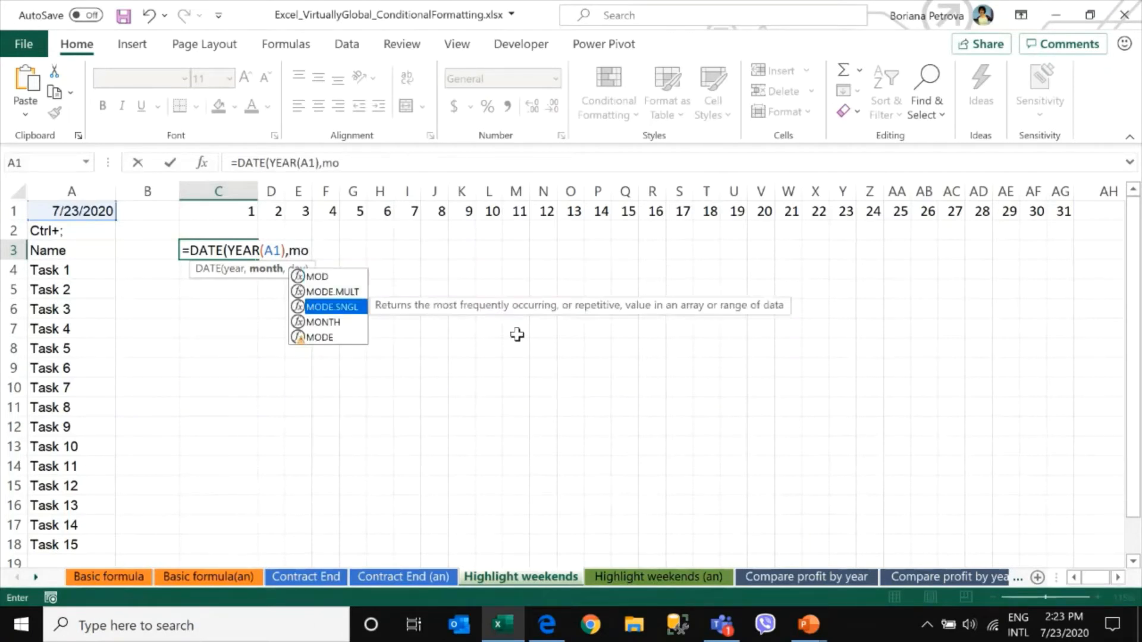
{"action": "key", "text": "Down"}
{"action": "key", "text": "Tab"}
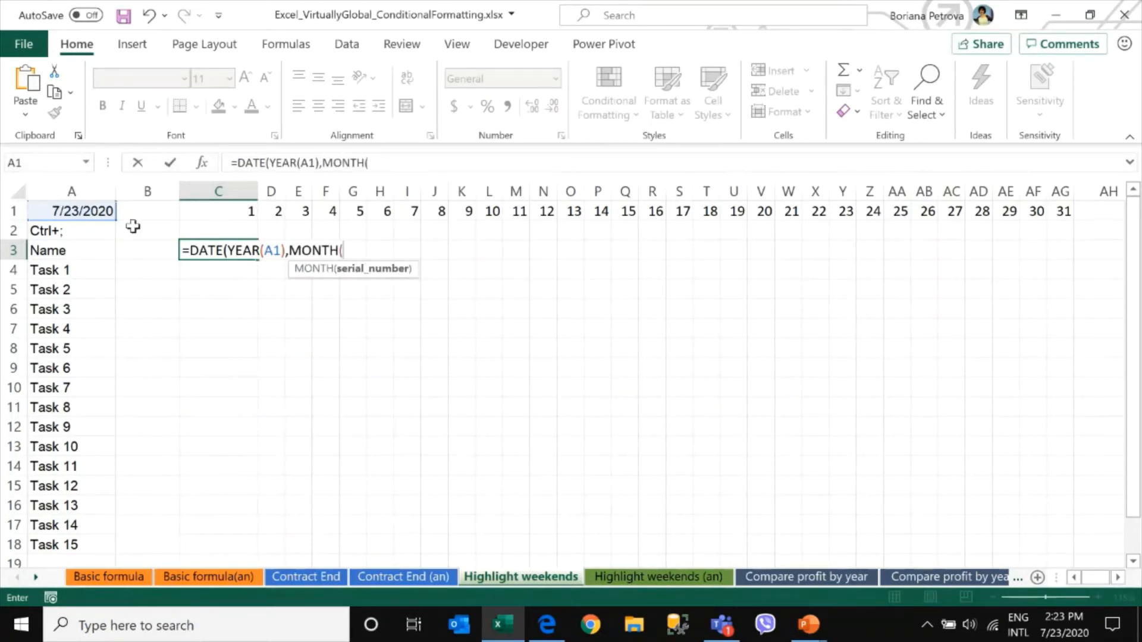
{"action": "left_click", "coordinate": [77, 208]}
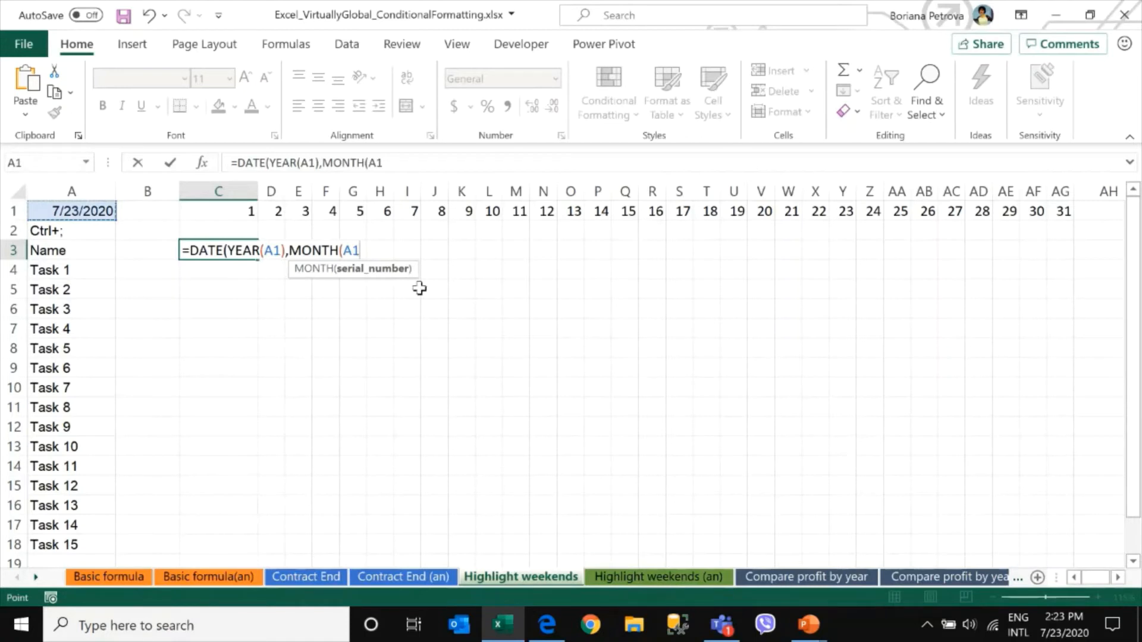
{"action": "type", "text": "),"}
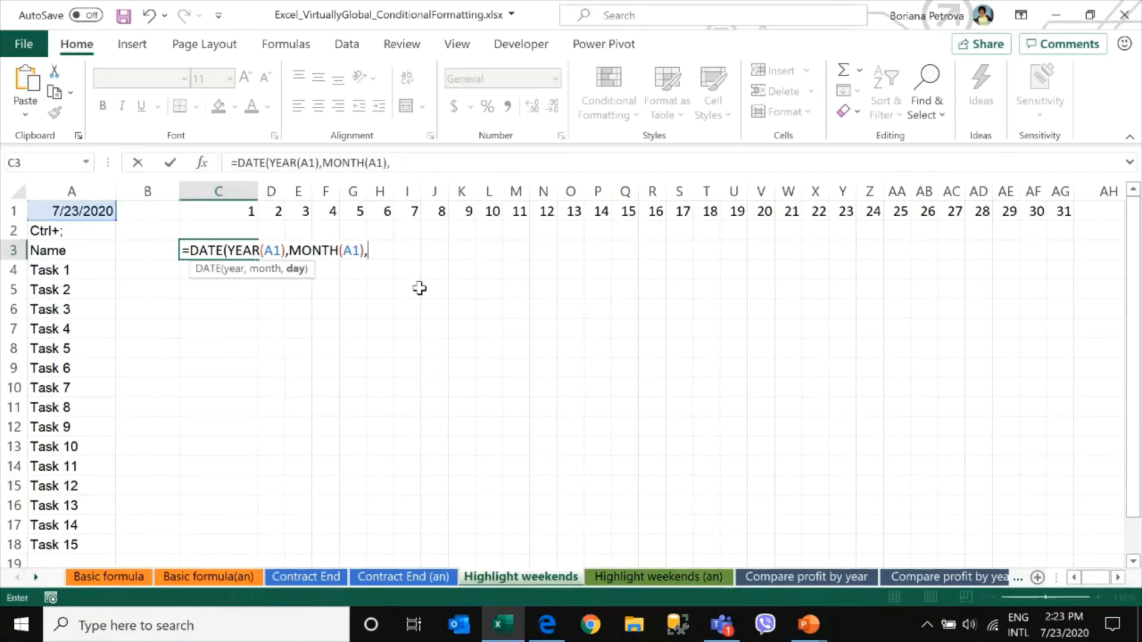
{"action": "left_click", "coordinate": [216, 211]}
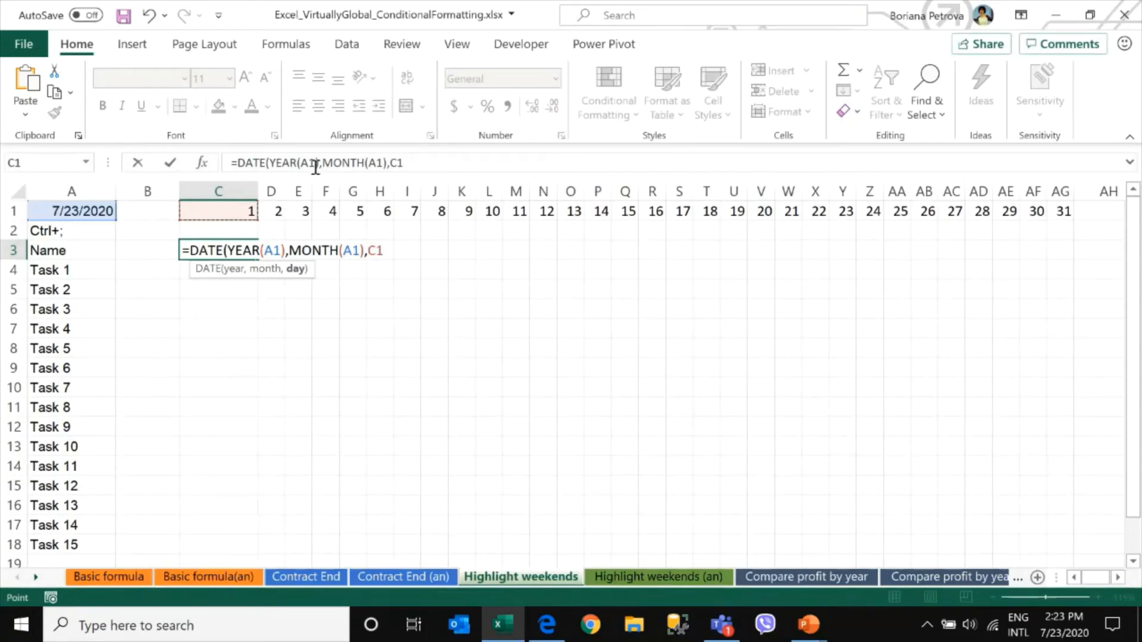
Make both A1 references absolute as $A$1, close the bracket and enter the DATE formula in C3
{"action": "left_click_drag", "start_coordinate": [302, 161], "coordinate": [316, 164]}
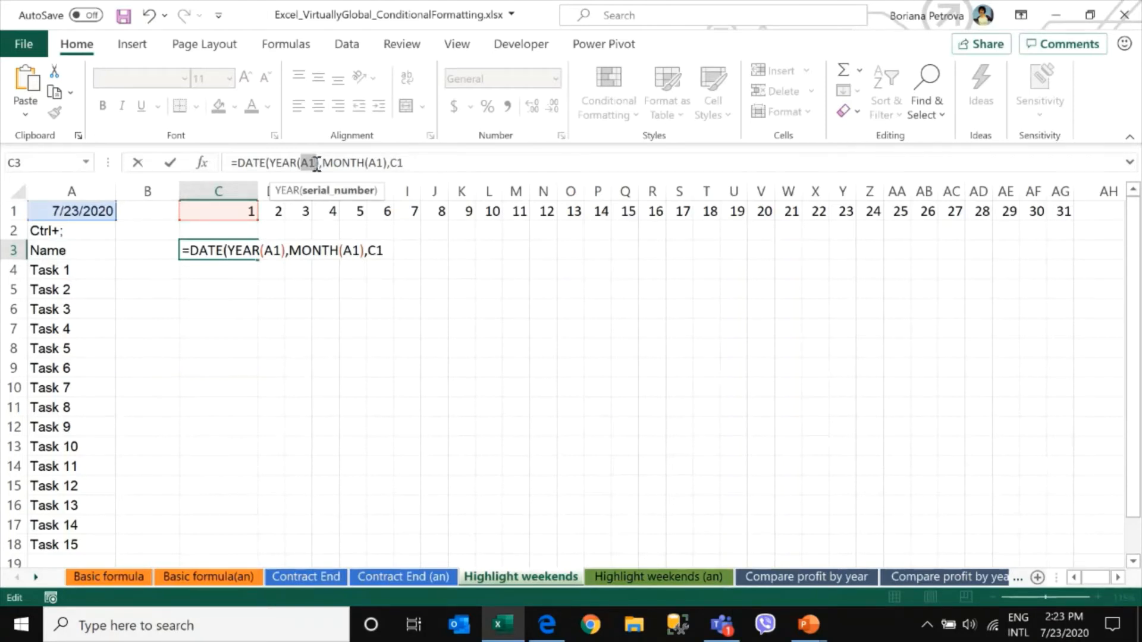
{"action": "key", "text": "F4"}
{"action": "left_click_drag", "start_coordinate": [382, 162], "coordinate": [397, 164]}
{"action": "key", "text": "F4"}
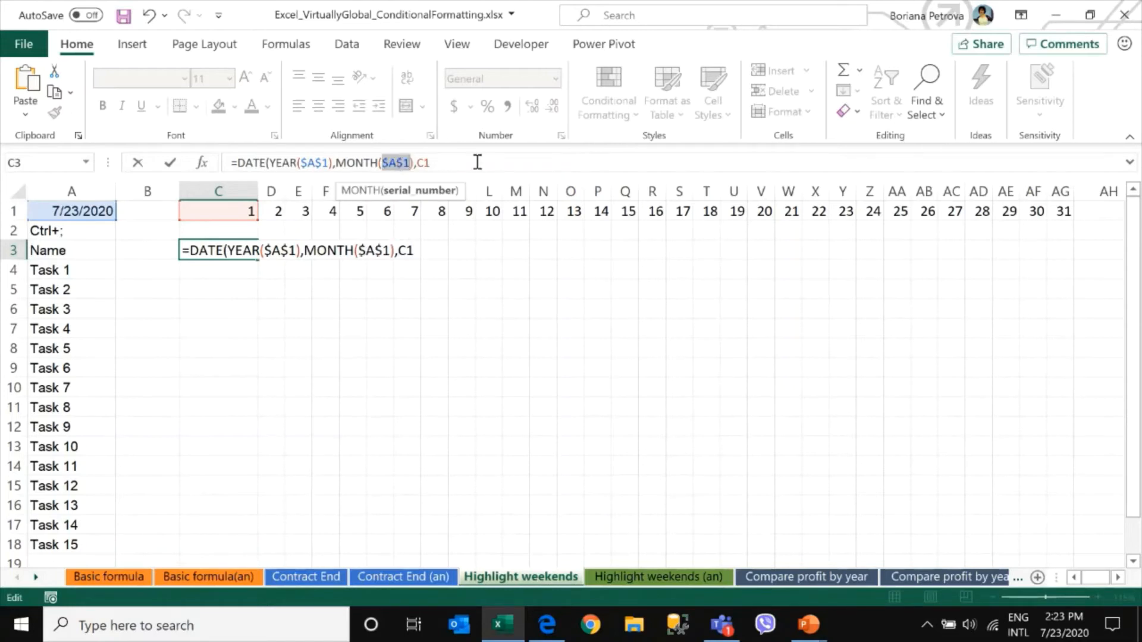
{"action": "left_click", "coordinate": [486, 158]}
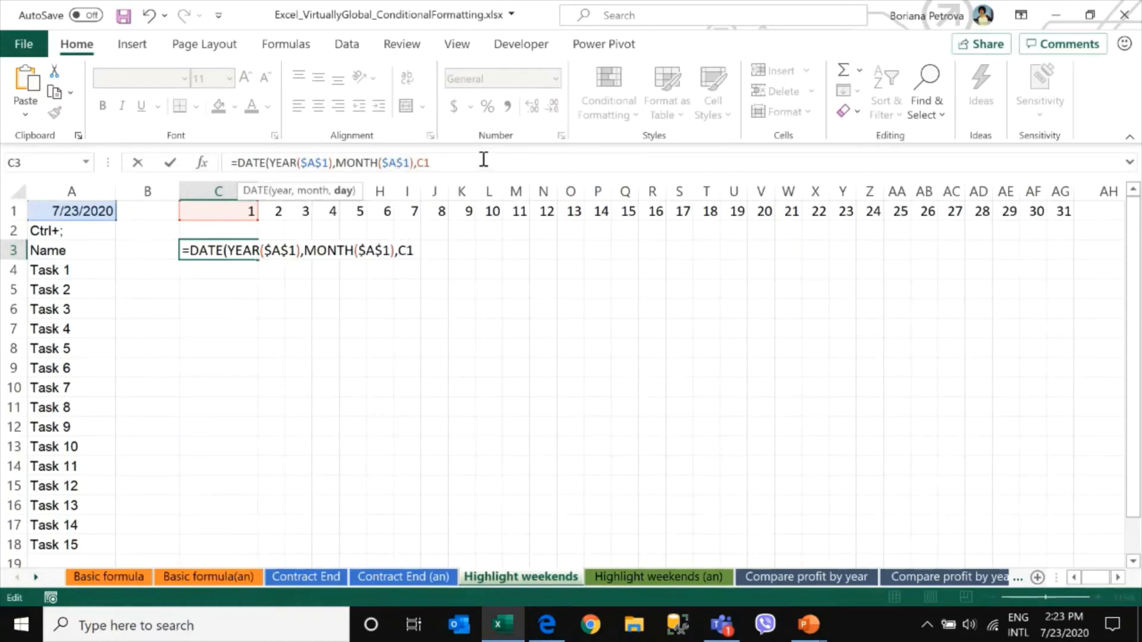
{"action": "type", "text": ")"}
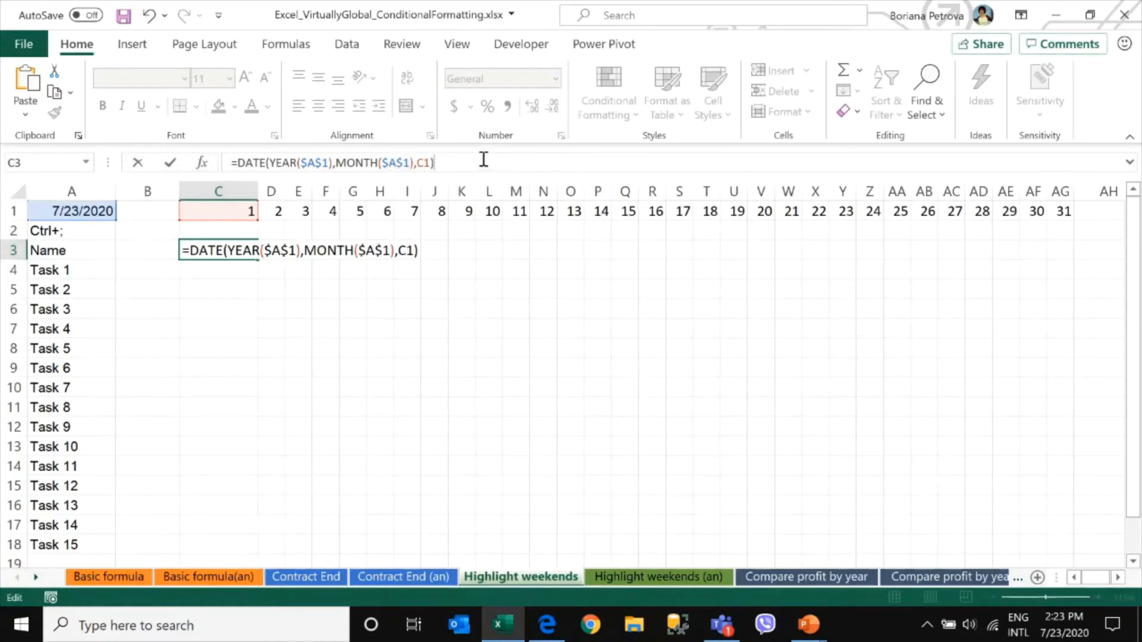
{"action": "key", "text": "ctrl+Return"}
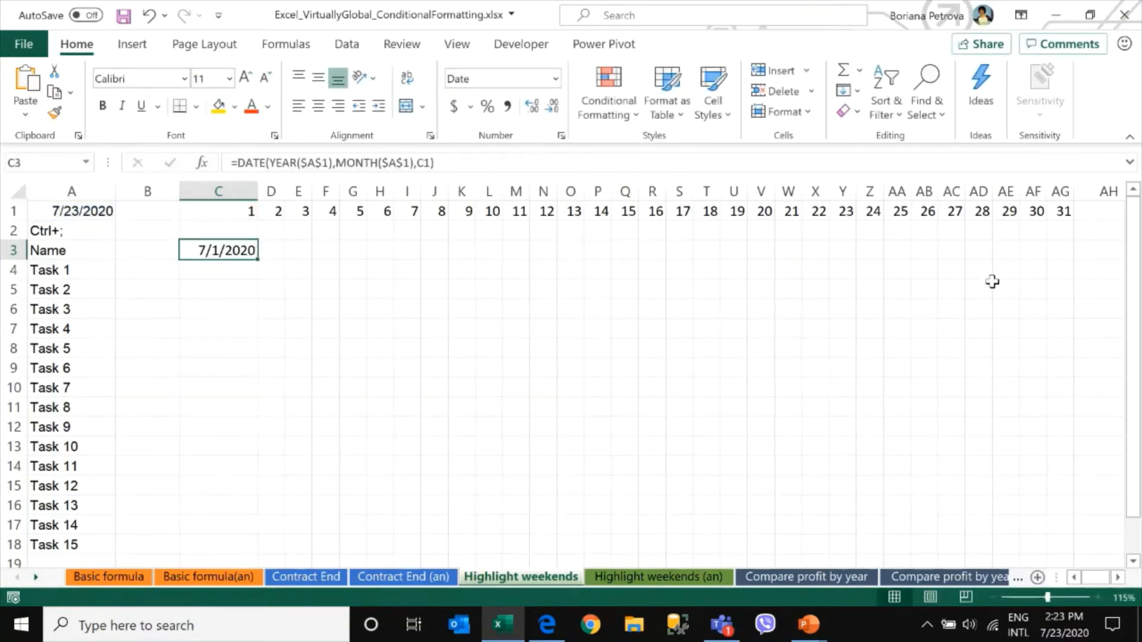
Fill the C3 date formula across row 3 to R3 and autofit the date columns' widths
{"action": "left_click_drag", "start_coordinate": [257, 259], "coordinate": [665, 262]}
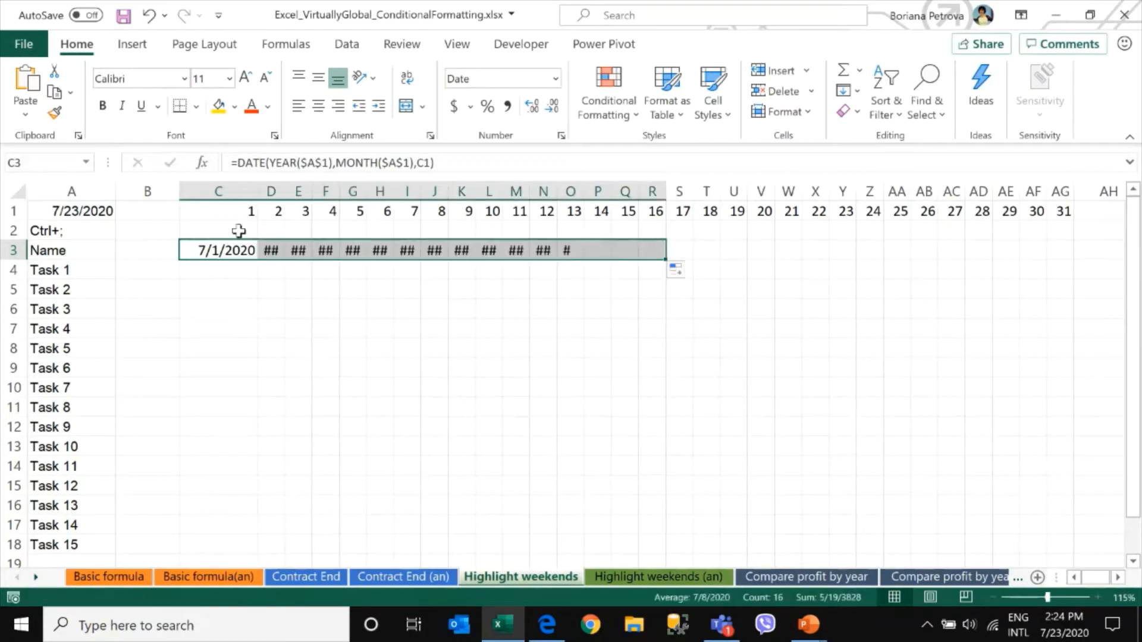
{"action": "left_click_drag", "start_coordinate": [271, 191], "coordinate": [670, 191]}
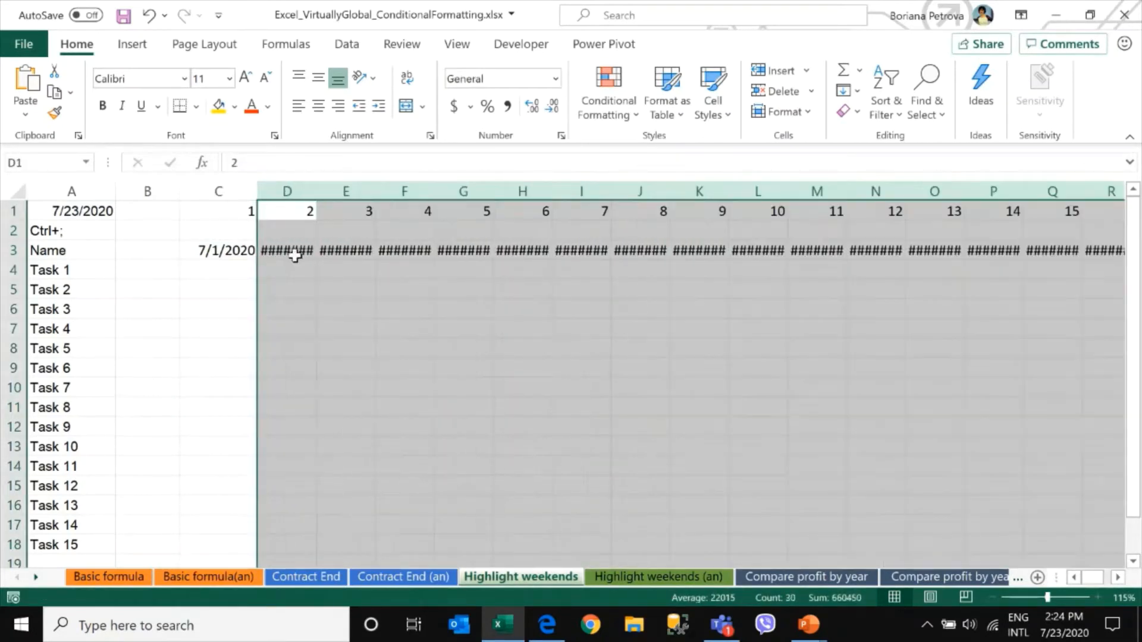
{"action": "double_click", "coordinate": [316, 191]}
Check the date formulas in row 3, then give C3 the custom number format dd
{"action": "left_click", "coordinate": [289, 251]}
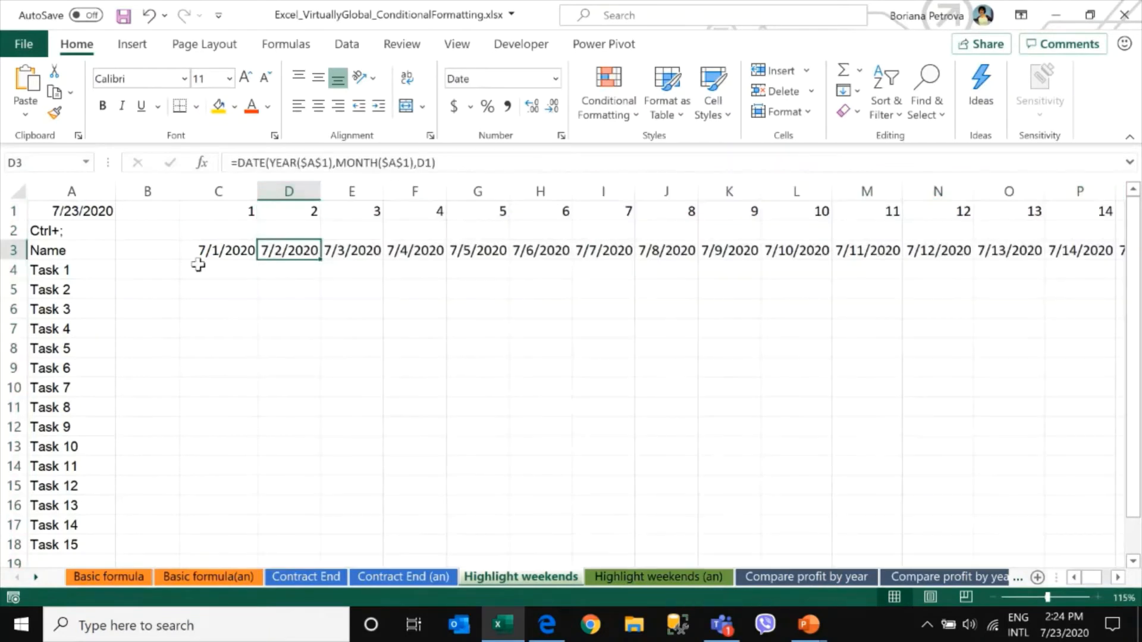
{"action": "left_click", "coordinate": [198, 256]}
{"action": "left_click", "coordinate": [288, 253]}
{"action": "left_click", "coordinate": [339, 250]}
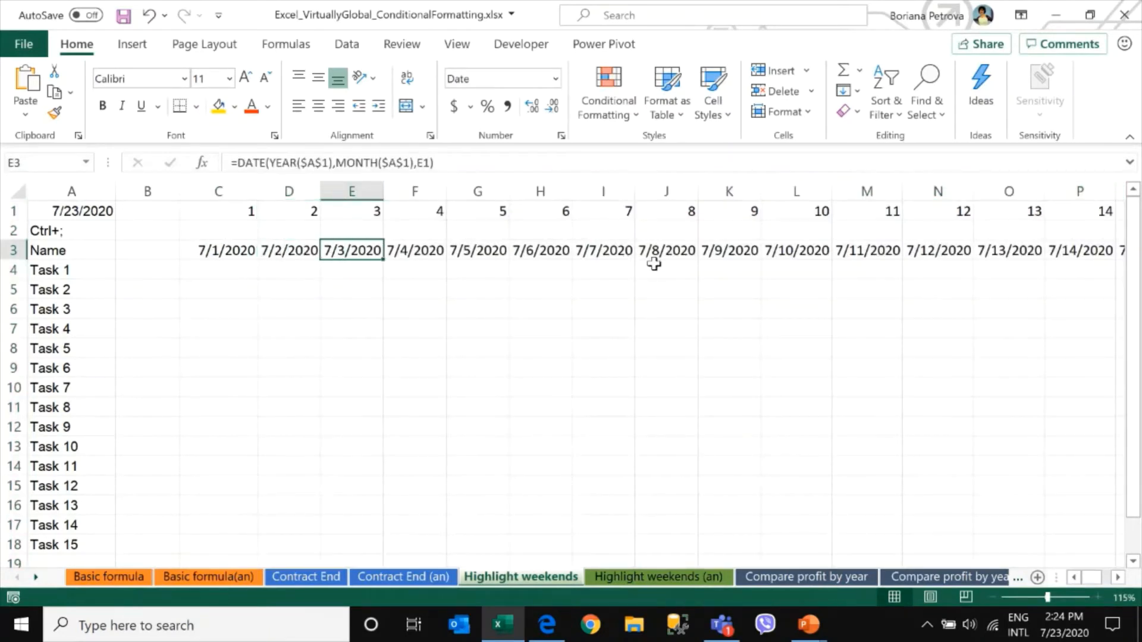
{"action": "left_click", "coordinate": [206, 247]}
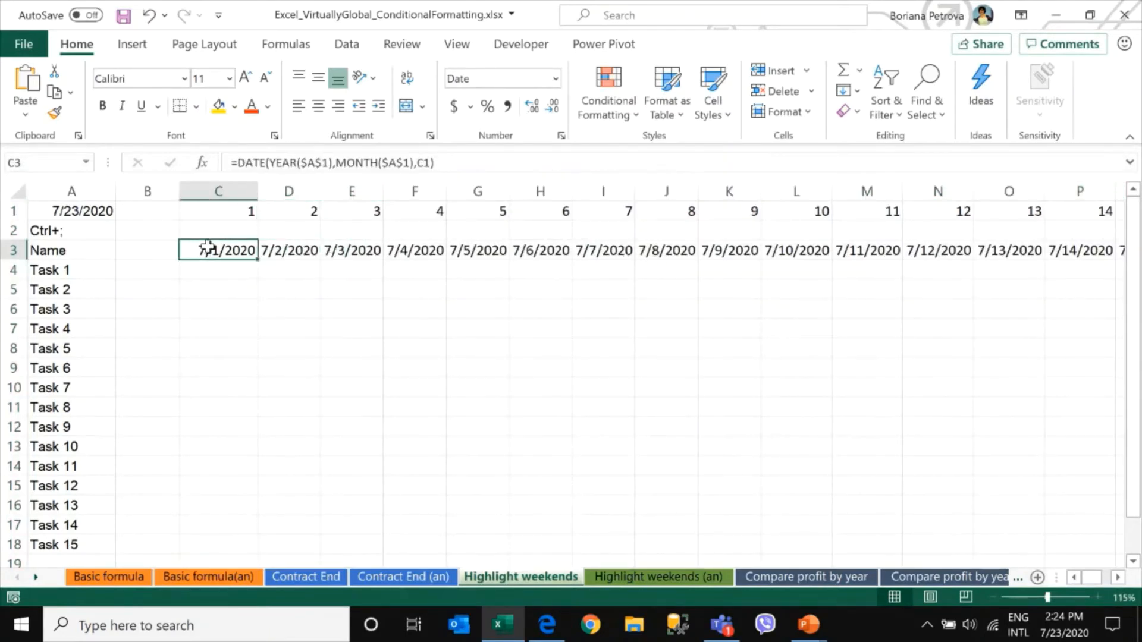
{"action": "right_click", "coordinate": [214, 251]}
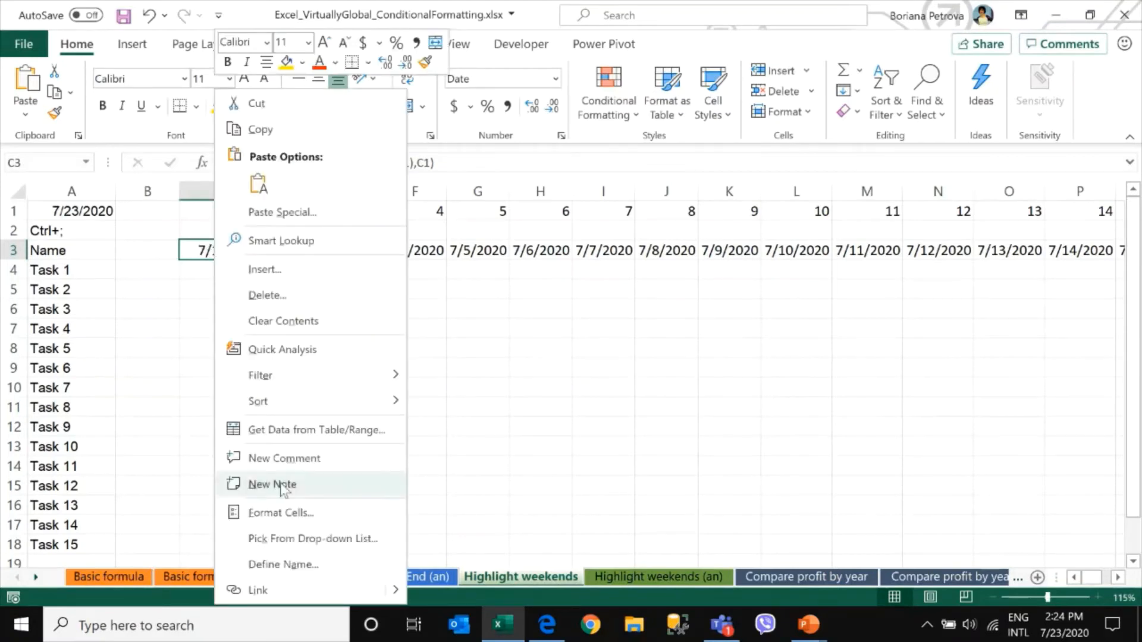
{"action": "left_click", "coordinate": [280, 513]}
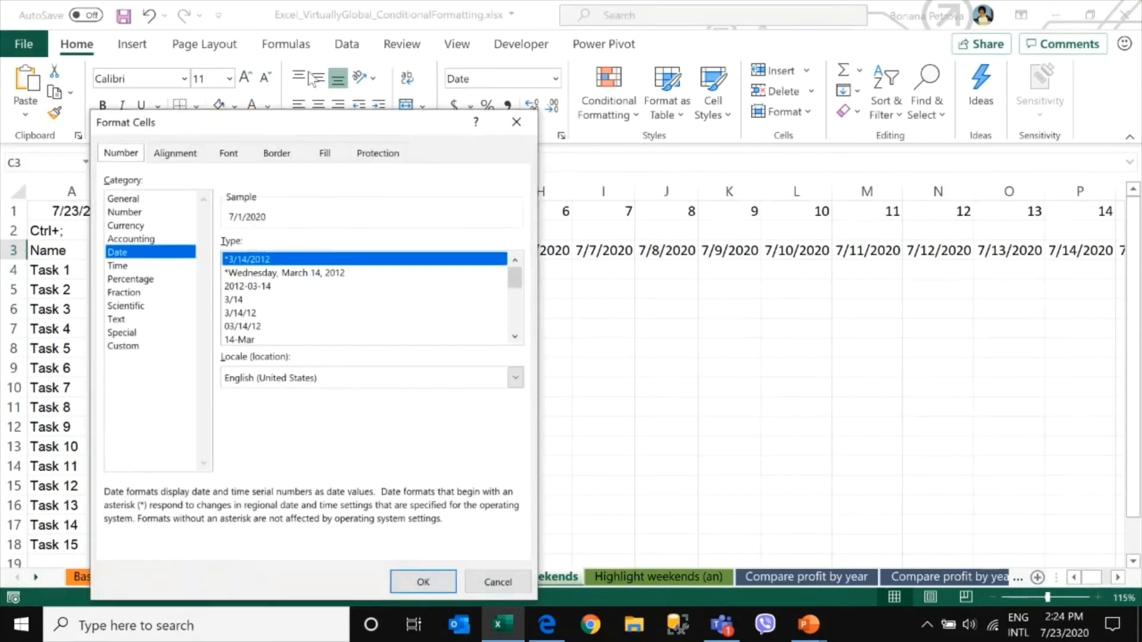
{"action": "left_click_drag", "start_coordinate": [271, 143], "coordinate": [646, 69]}
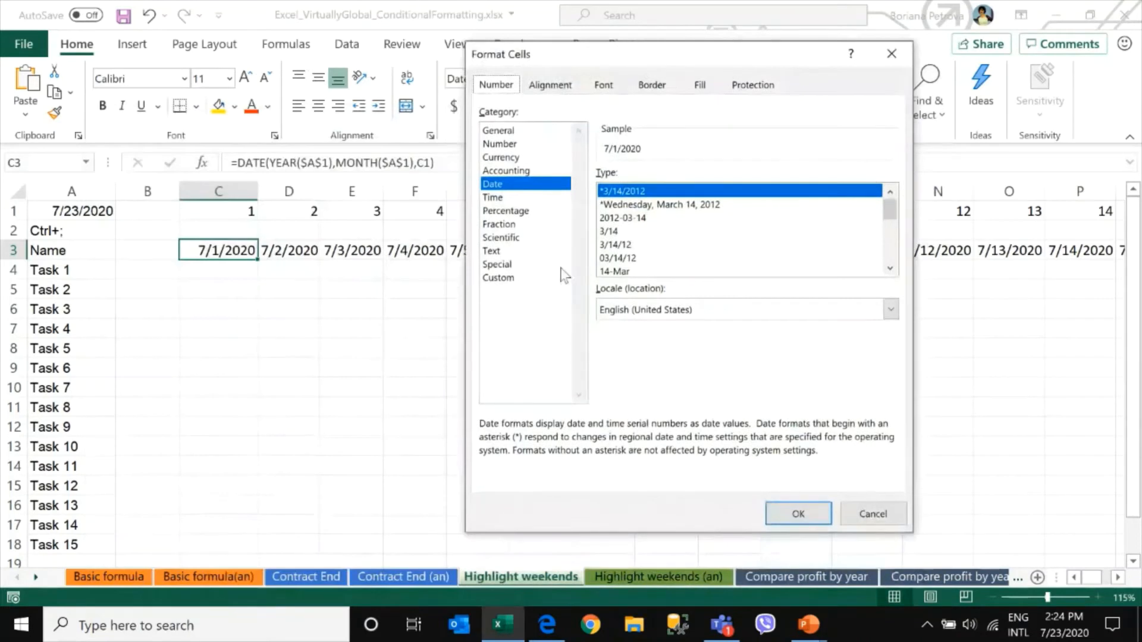
{"action": "left_click", "coordinate": [500, 279]}
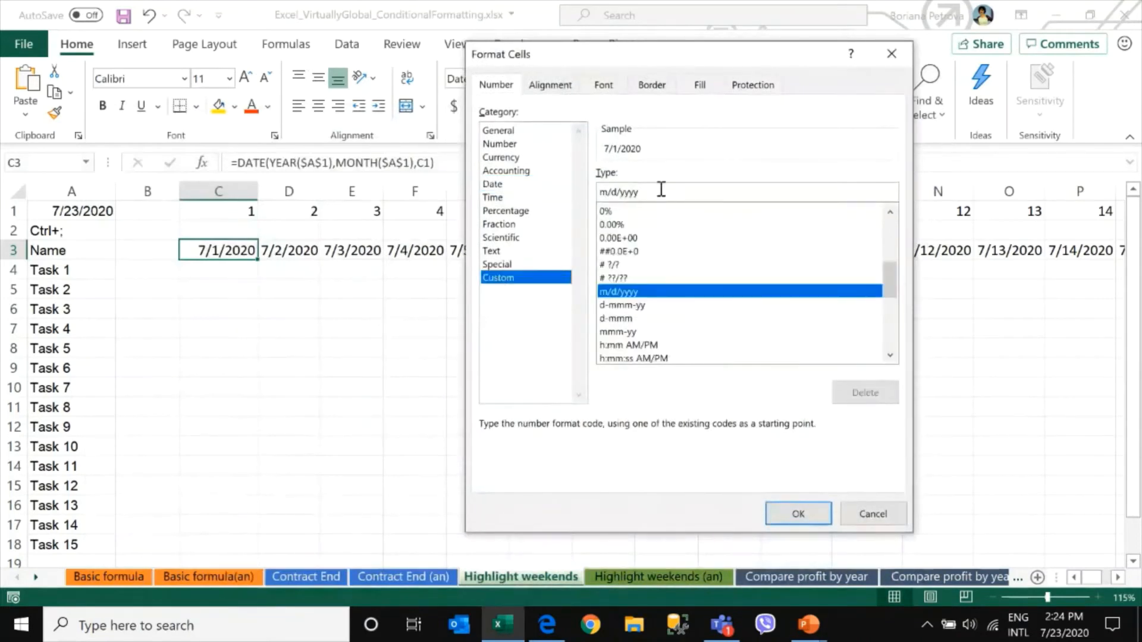
{"action": "left_click_drag", "start_coordinate": [660, 189], "coordinate": [573, 194]}
{"action": "type", "text": "dd"}
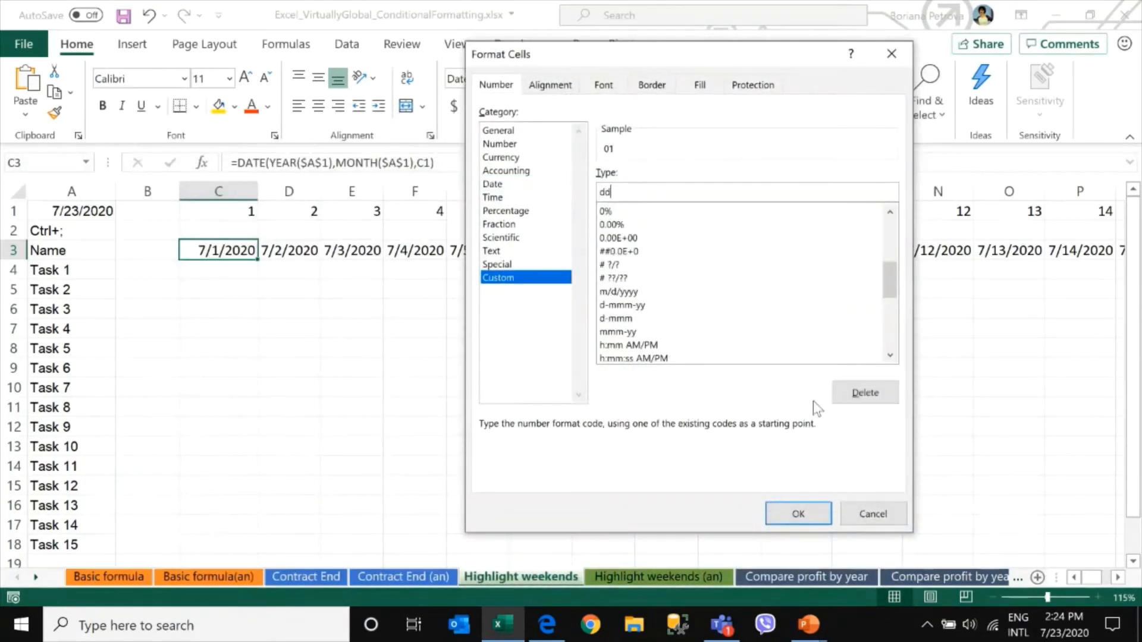
{"action": "left_click", "coordinate": [822, 515]}
{"action": "left_click", "coordinate": [822, 515]}
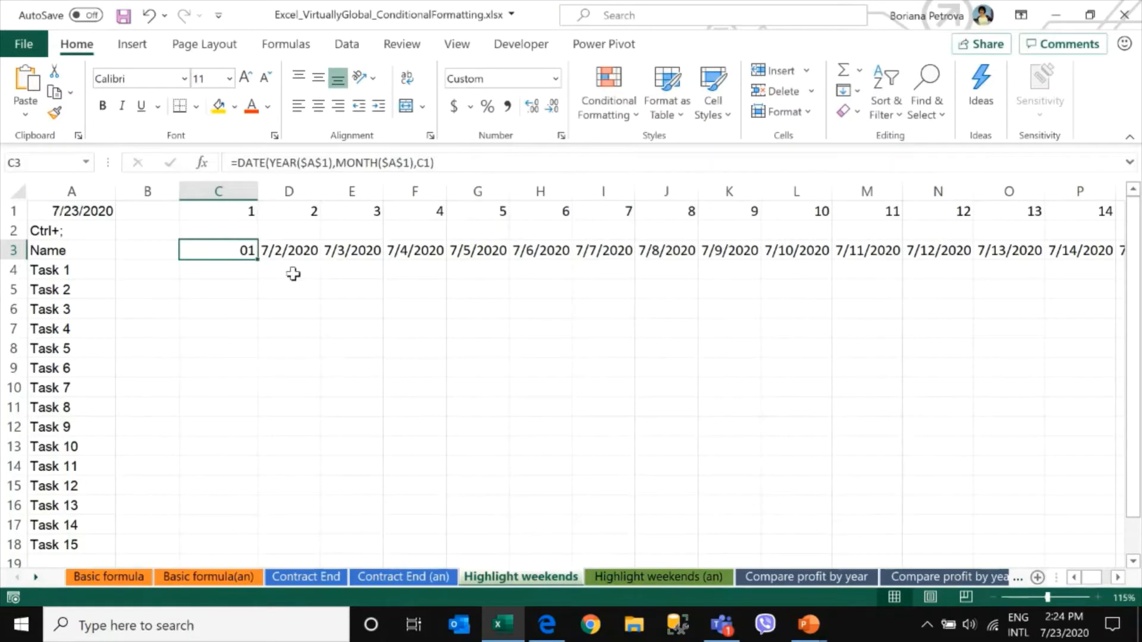
Fill the C3 date formula and format across row 3 to AG3 and autofit columns C to AG
{"action": "left_click_drag", "start_coordinate": [250, 254], "coordinate": [933, 256]}
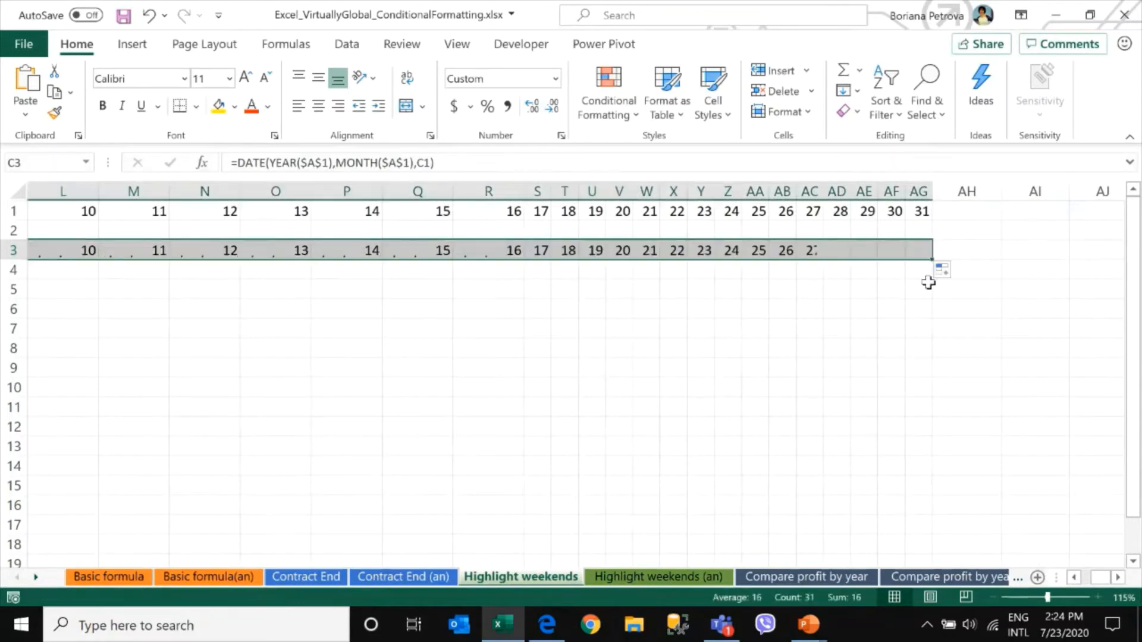
{"action": "left_click_drag", "start_coordinate": [918, 191], "coordinate": [208, 196]}
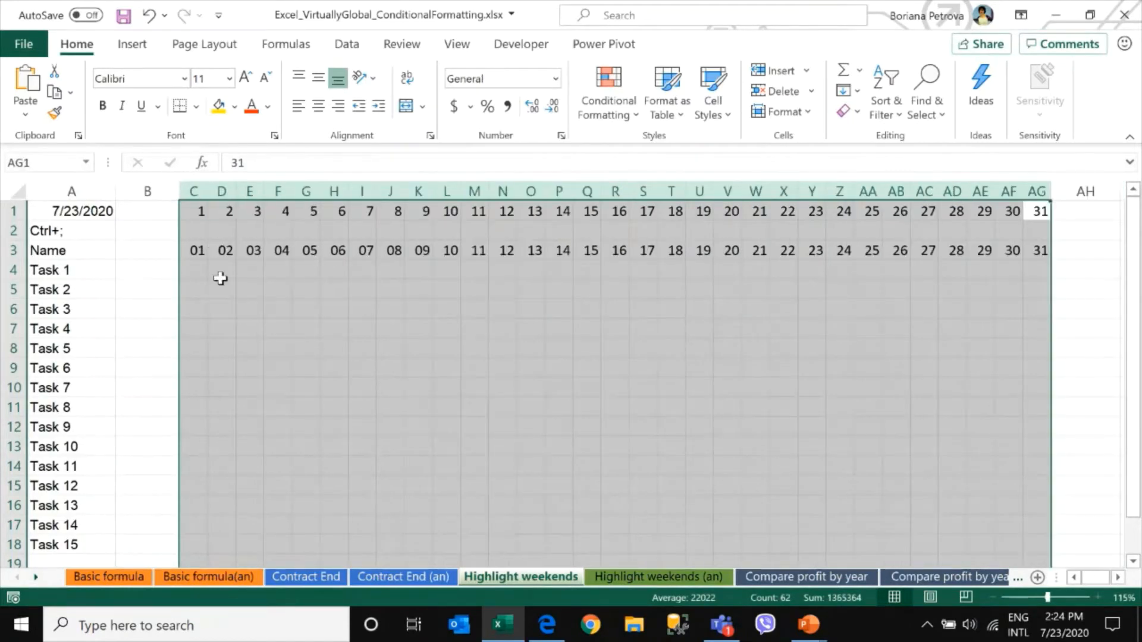
Widen column B next to the task names
{"action": "left_click_drag", "start_coordinate": [193, 253], "coordinate": [1031, 257]}
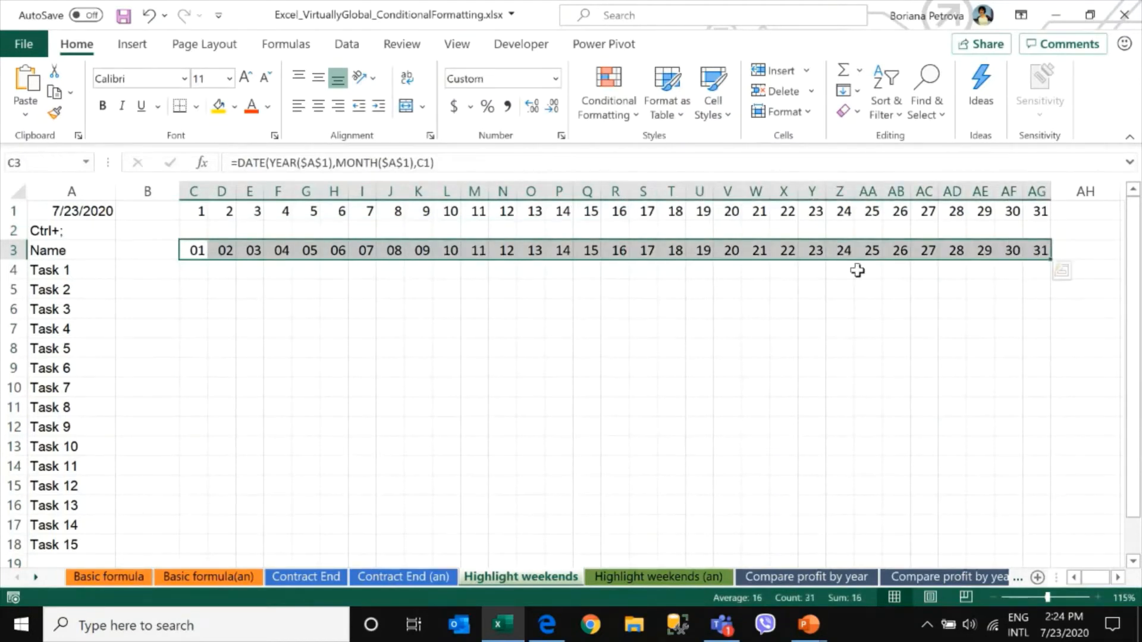
{"action": "left_click_drag", "start_coordinate": [196, 211], "coordinate": [359, 203]}
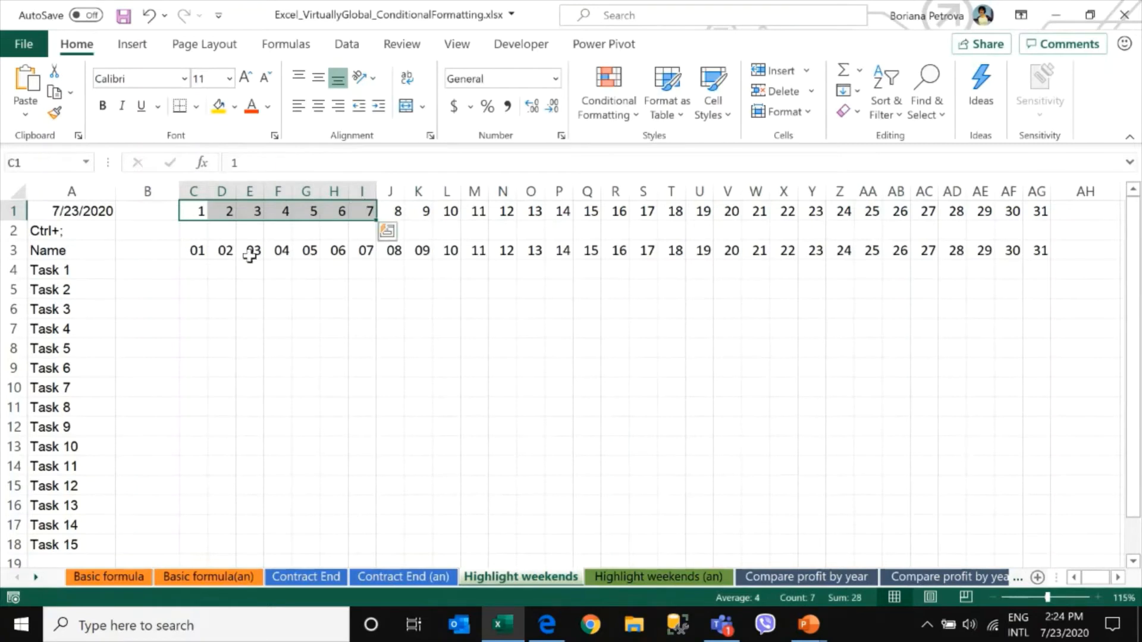
{"action": "left_click", "coordinate": [193, 252]}
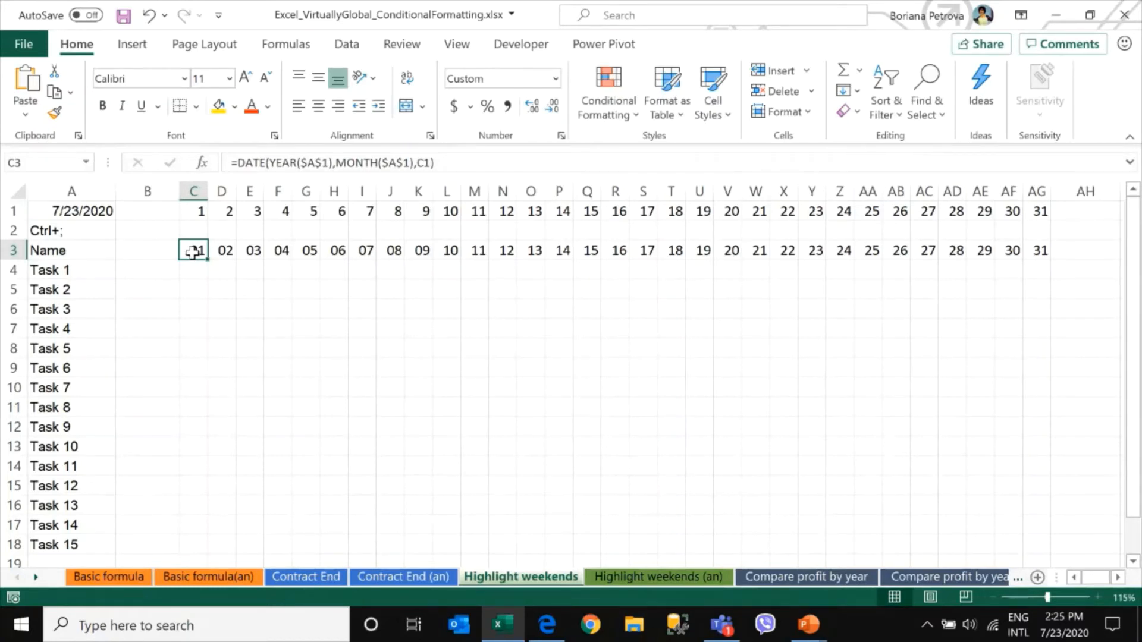
{"action": "left_click", "coordinate": [139, 266]}
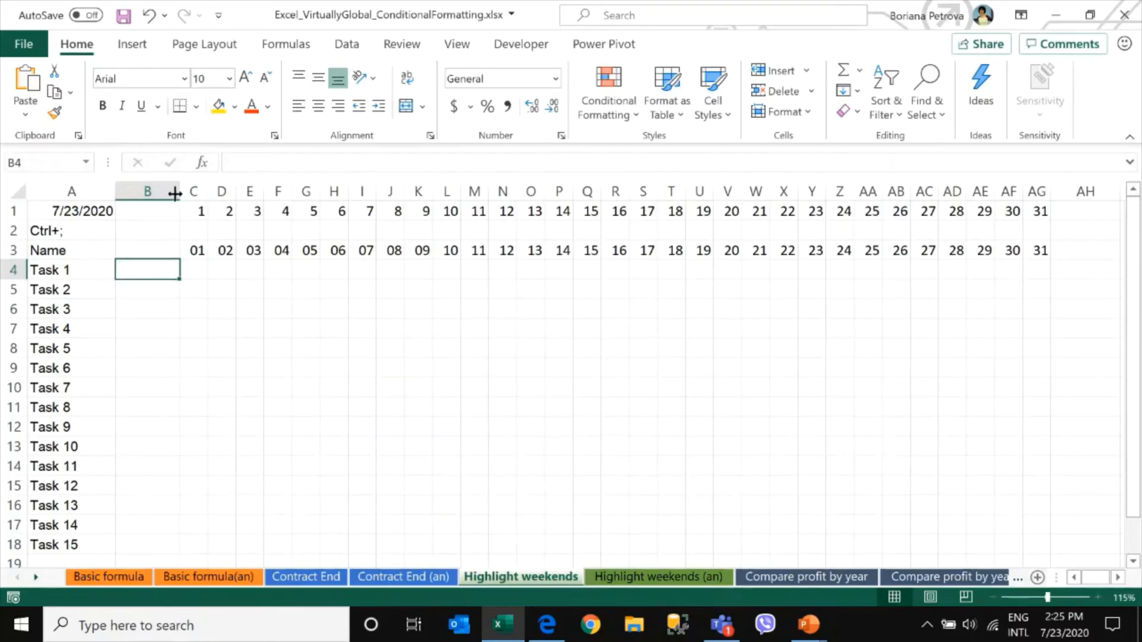
{"action": "left_click_drag", "start_coordinate": [175, 193], "coordinate": [239, 192]}
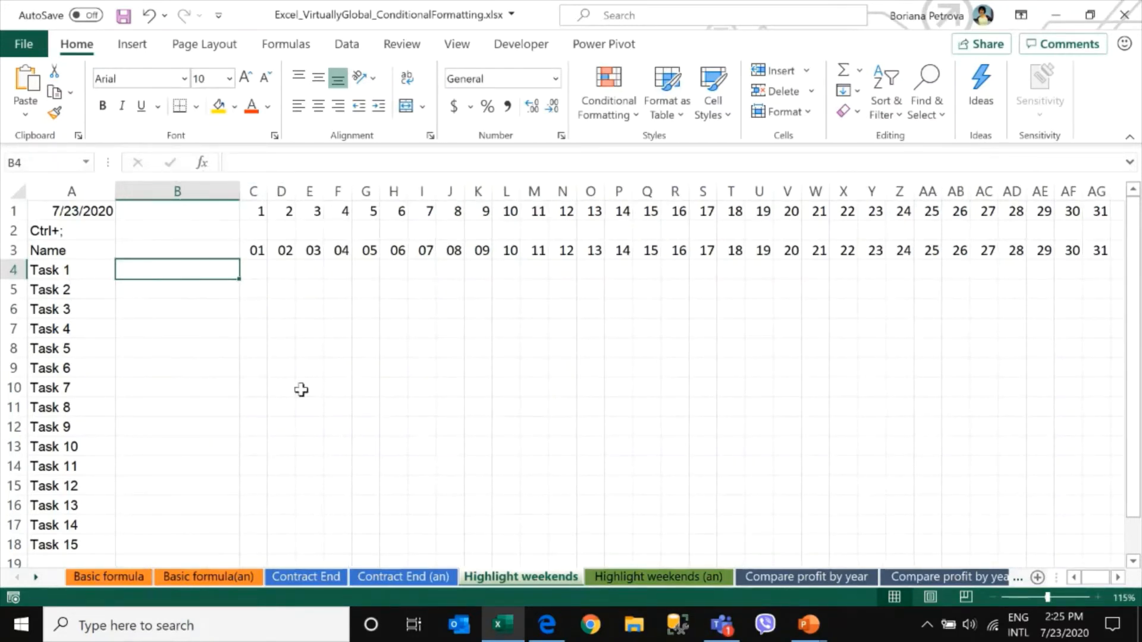
Enter the formula =WEEKDAY(C3,2) in B4
{"action": "type", "text": "=w"}
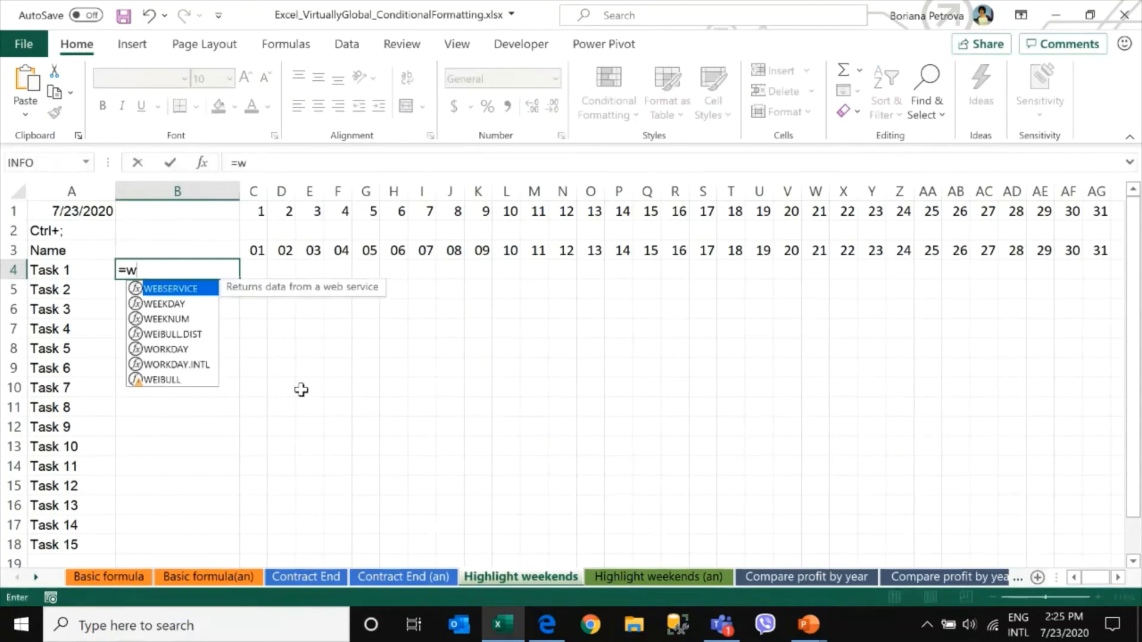
{"action": "type", "text": "e"}
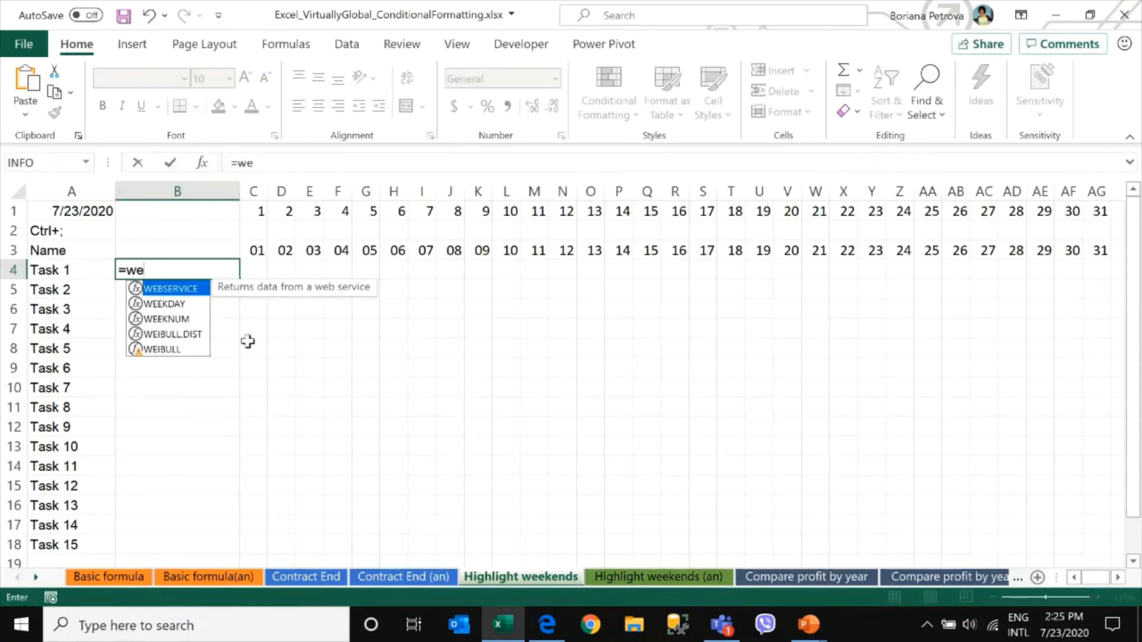
{"action": "key", "text": "Down"}
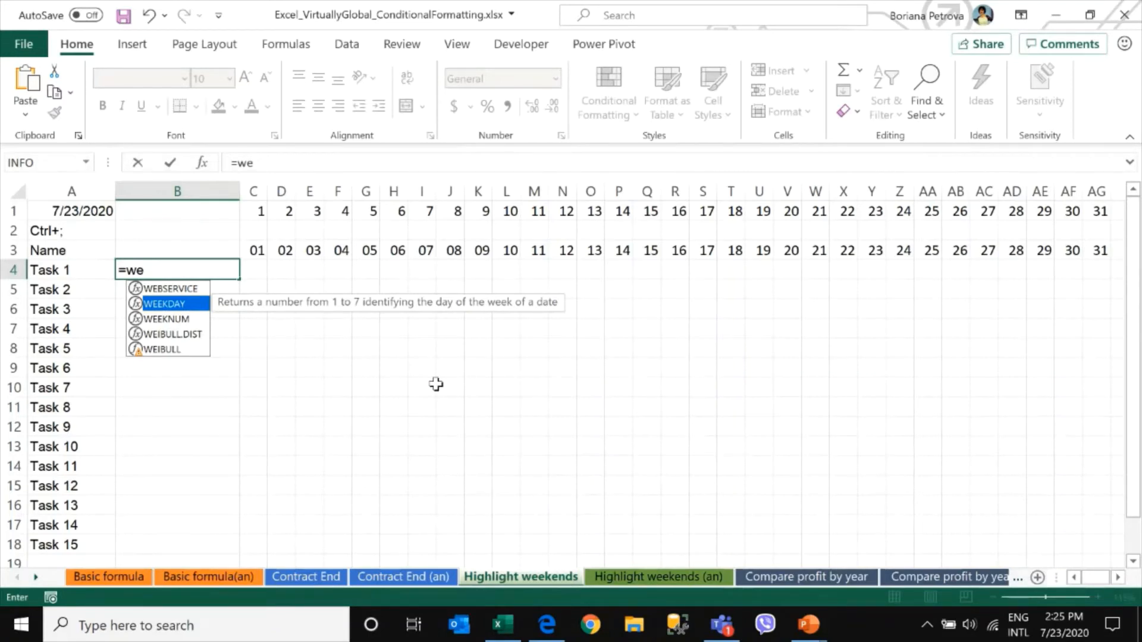
{"action": "key", "text": "Tab"}
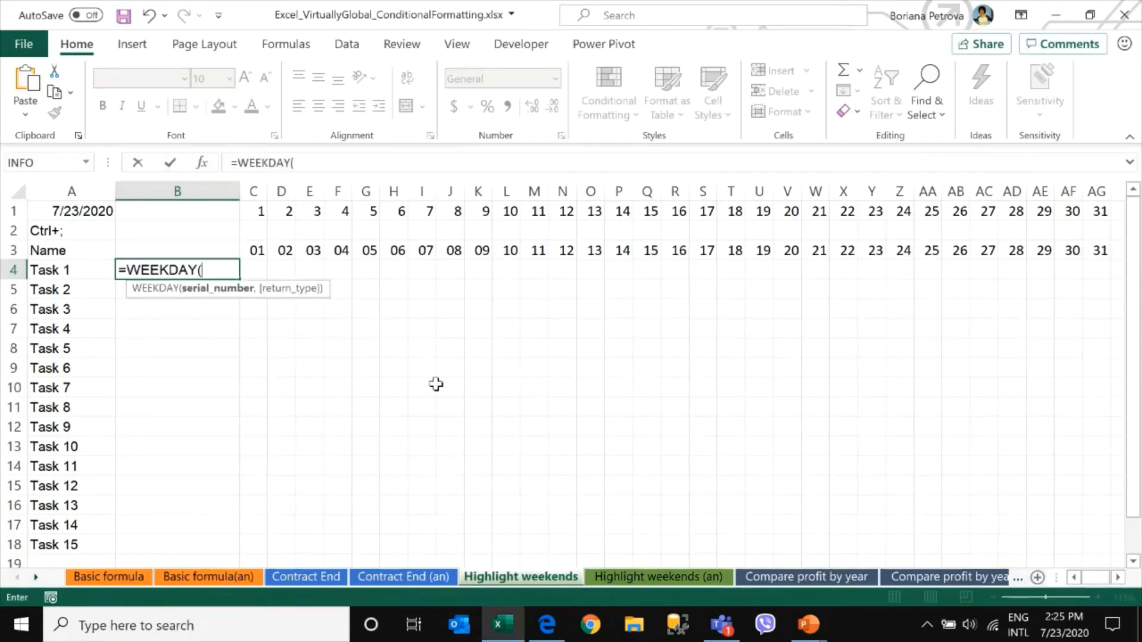
{"action": "left_click", "coordinate": [256, 249]}
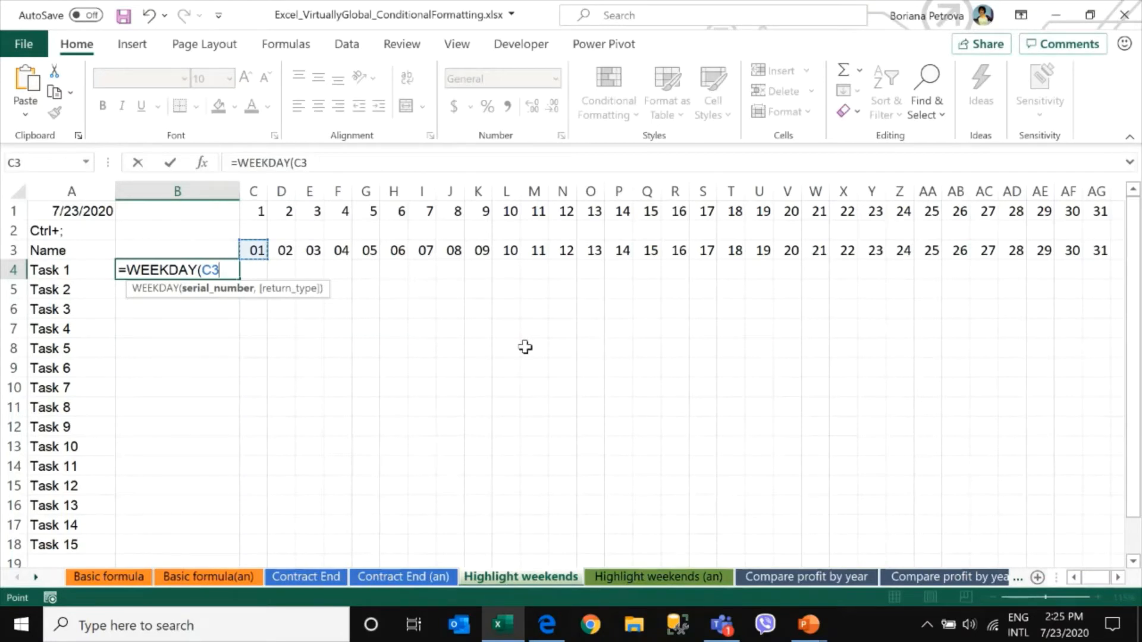
{"action": "type", "text": ","}
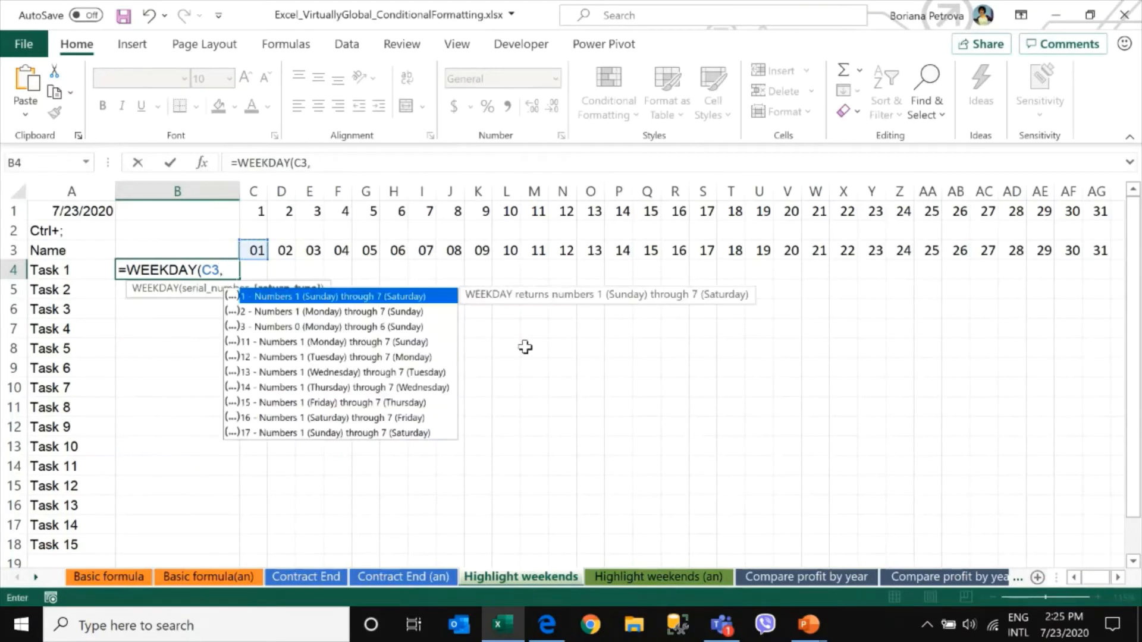
{"action": "type", "text": "2"}
{"action": "type", "text": ")"}
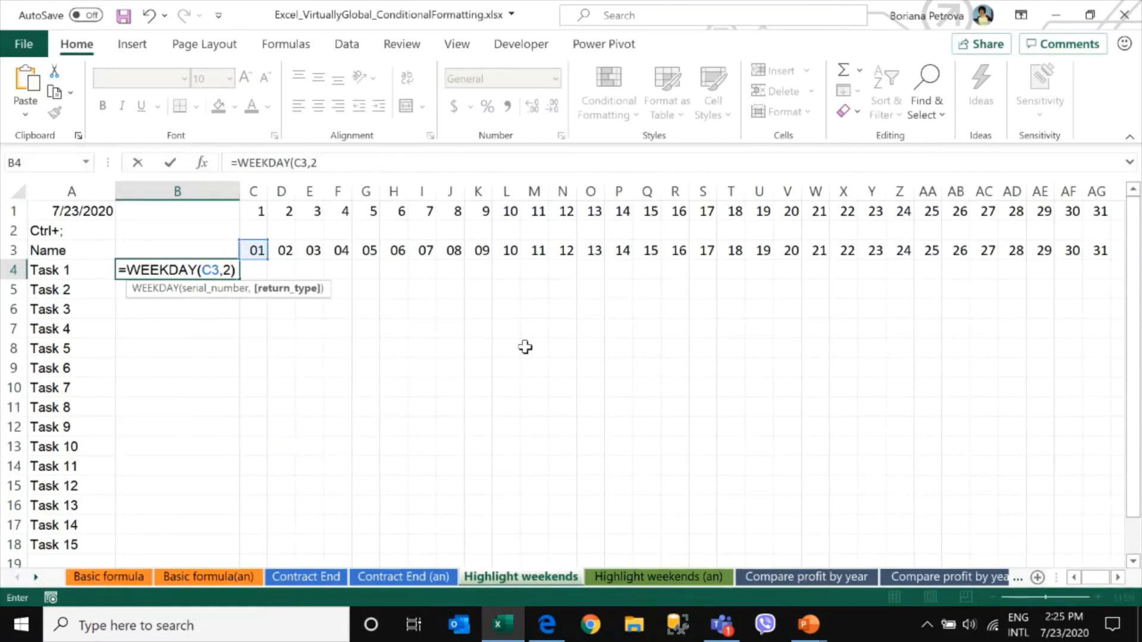
{"action": "key", "text": "Return"}
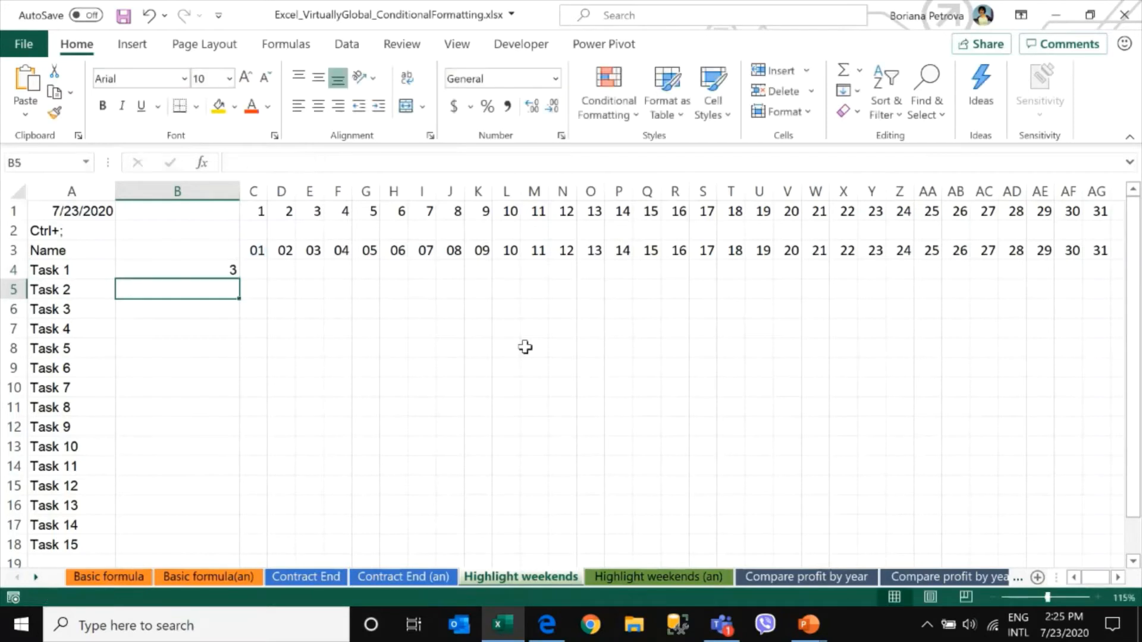
Move the WEEKDAY formula into C4 and fill it across row 4 to J4
{"action": "left_click", "coordinate": [204, 271]}
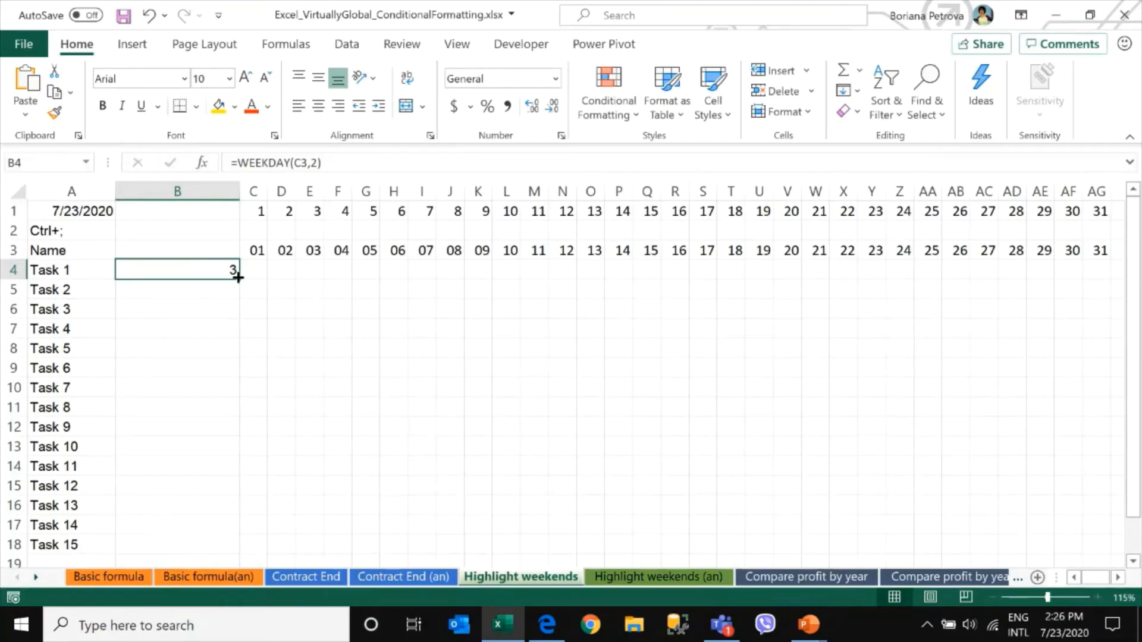
{"action": "left_click_drag", "start_coordinate": [238, 277], "coordinate": [461, 277]}
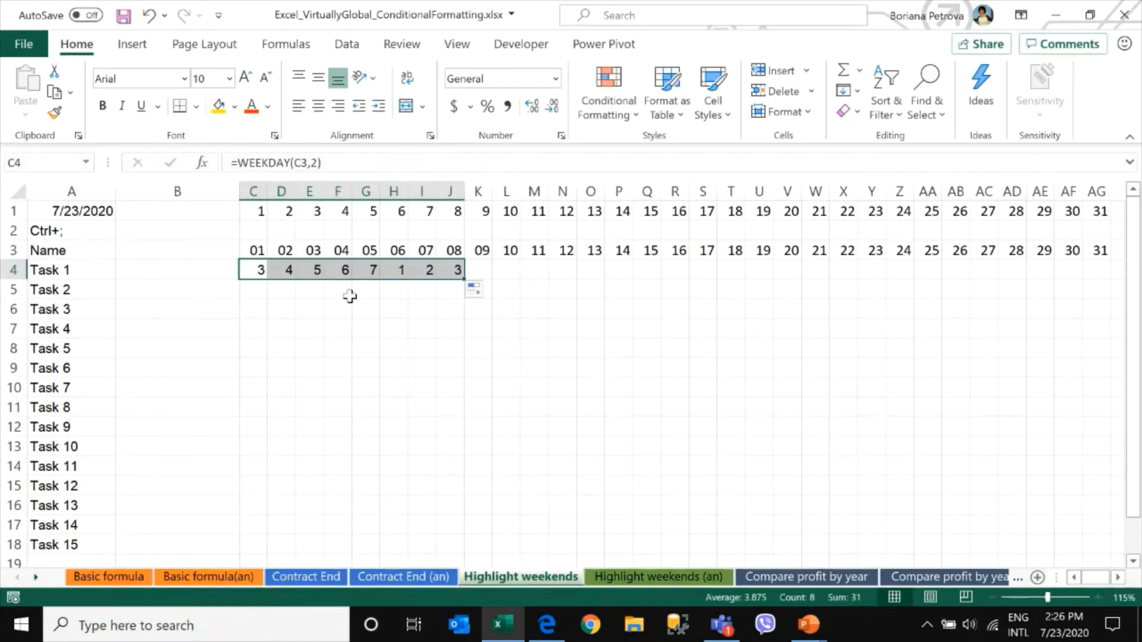
{"action": "left_click", "coordinate": [346, 250]}
{"action": "left_click_drag", "start_coordinate": [346, 250], "coordinate": [372, 270]}
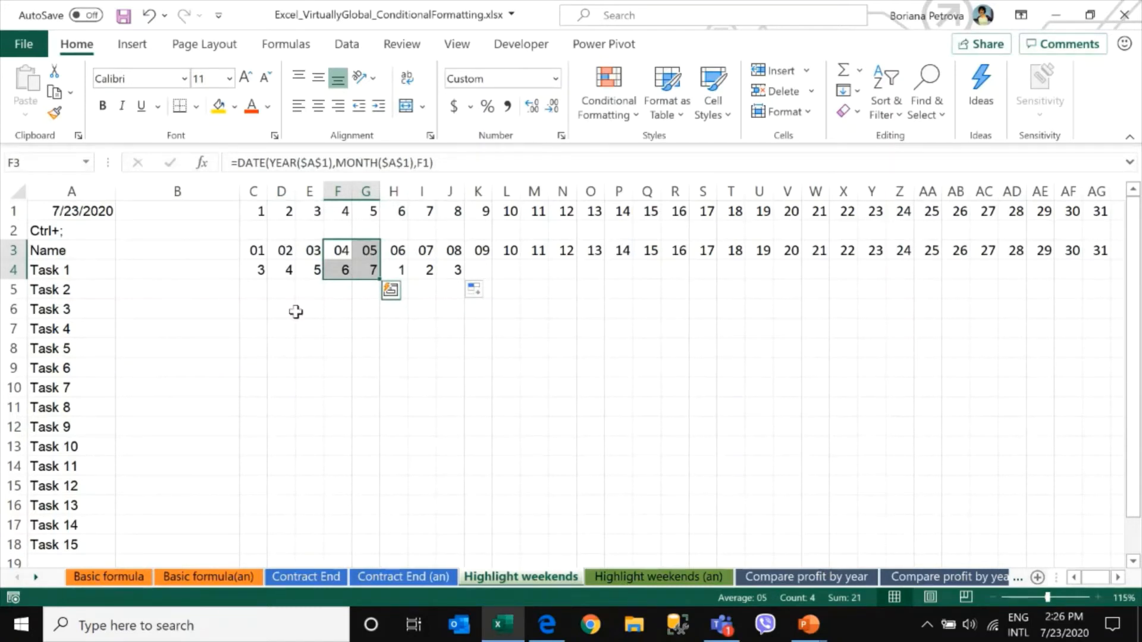
Extend the C4 formula to =WEEKDAY(C3,2)>5 and widen column C
{"action": "left_click", "coordinate": [257, 270]}
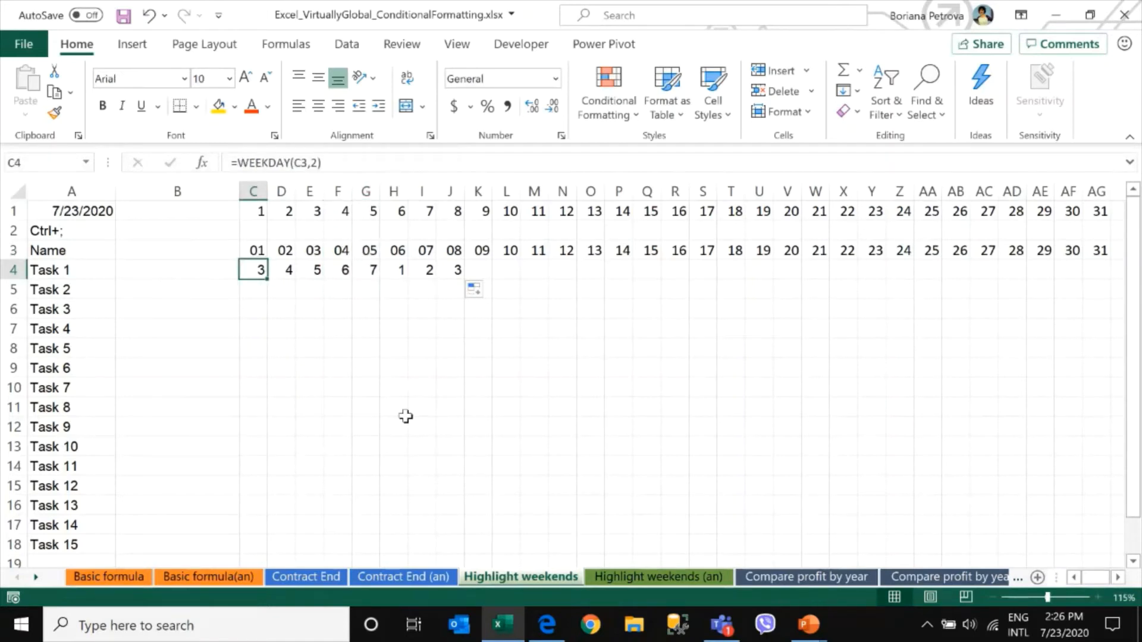
{"action": "left_click", "coordinate": [340, 161]}
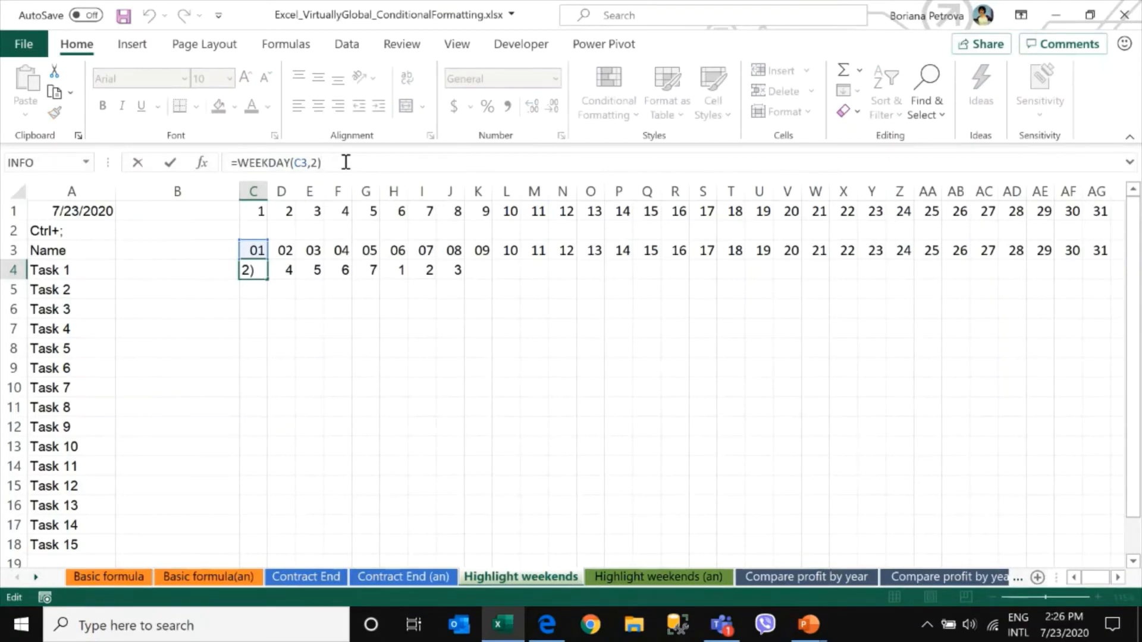
{"action": "type", "text": ">5"}
{"action": "key", "text": "Return"}
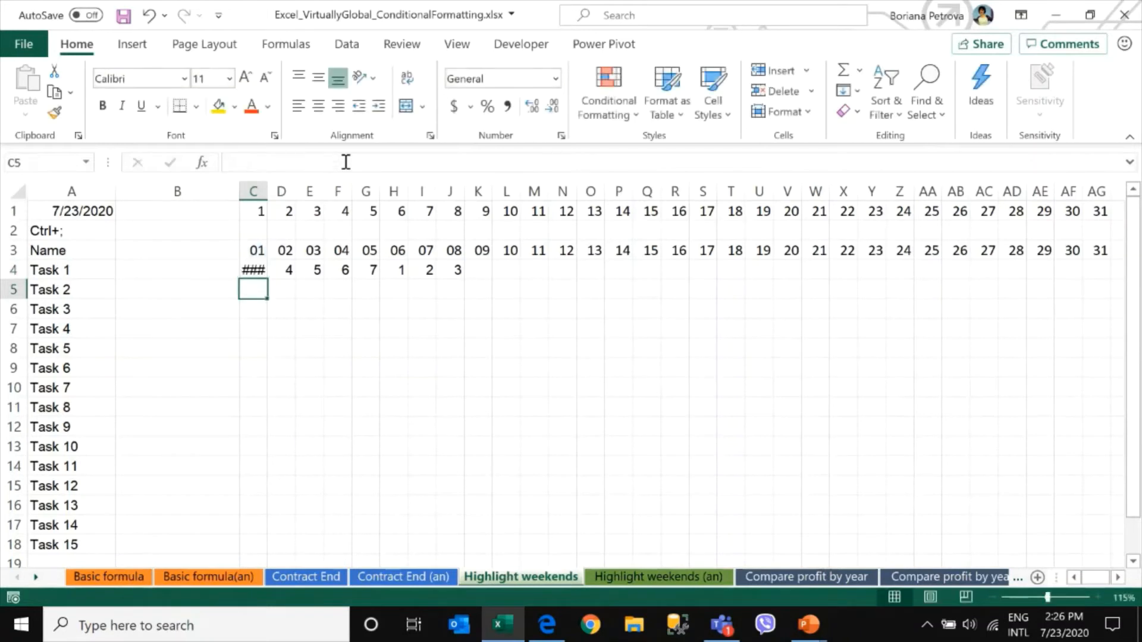
{"action": "left_click_drag", "start_coordinate": [263, 199], "coordinate": [338, 192]}
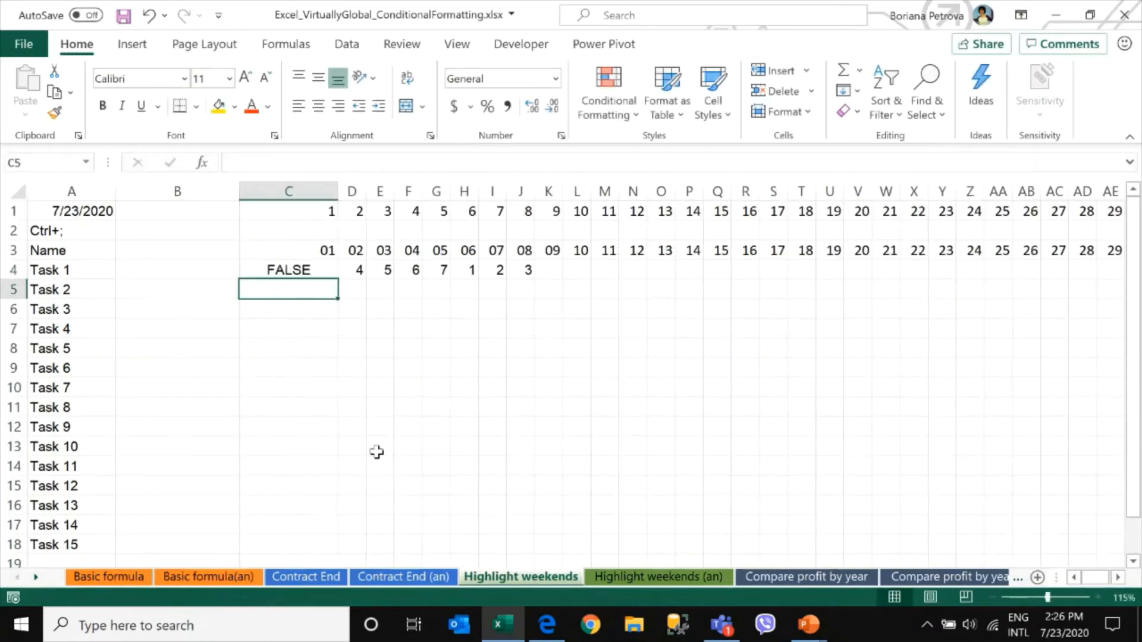
Fill the C4 weekend test across to J4 and widen columns D to J
{"action": "left_click", "coordinate": [287, 273]}
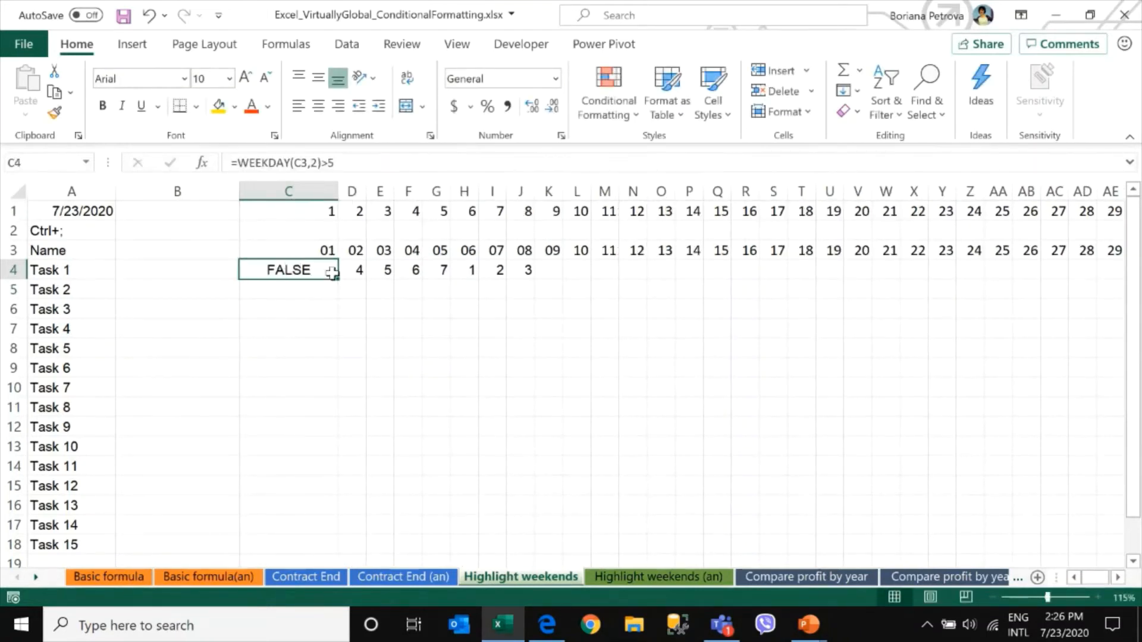
{"action": "left_click_drag", "start_coordinate": [337, 279], "coordinate": [522, 279]}
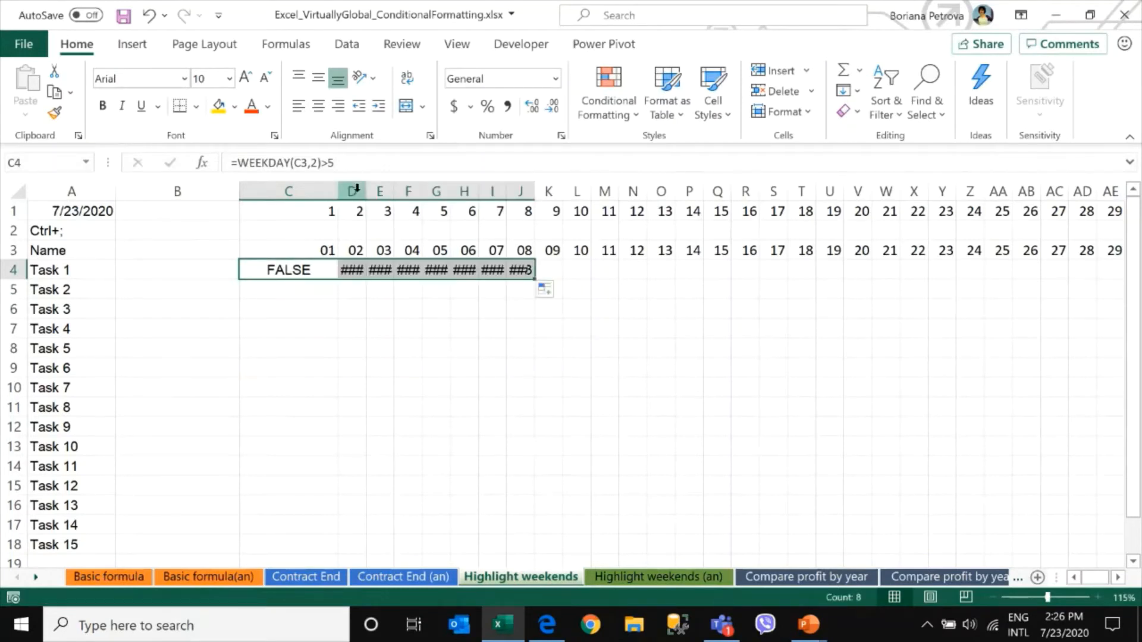
{"action": "left_click_drag", "start_coordinate": [351, 191], "coordinate": [546, 191]}
{"action": "left_click", "coordinate": [367, 268]}
{"action": "left_click_drag", "start_coordinate": [494, 269], "coordinate": [599, 297]}
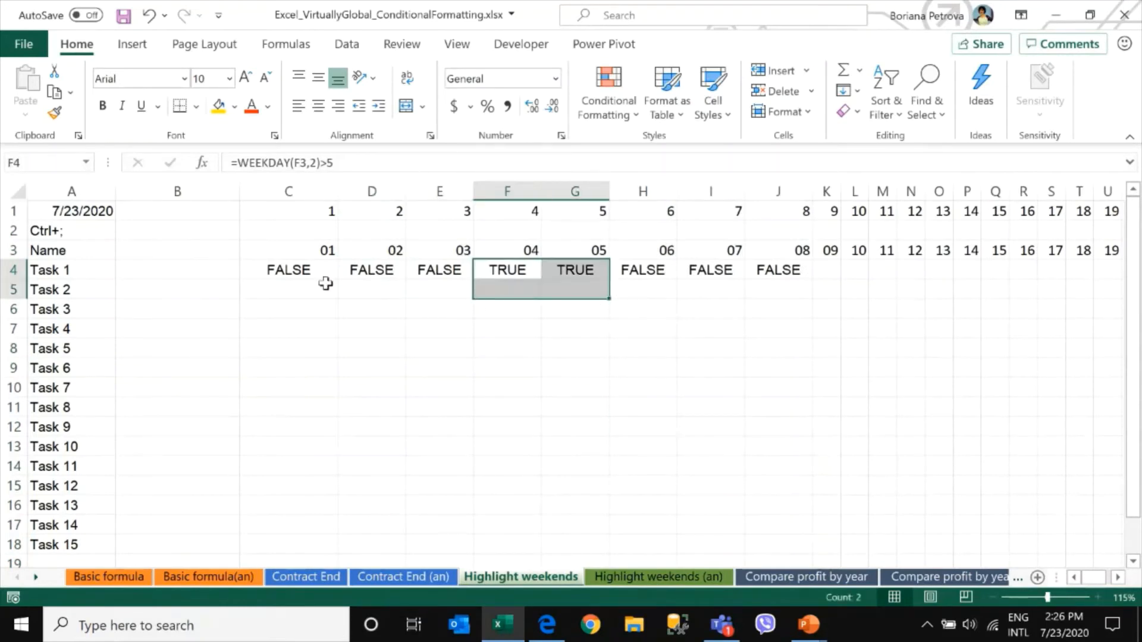
{"action": "left_click_drag", "start_coordinate": [292, 271], "coordinate": [793, 265]}
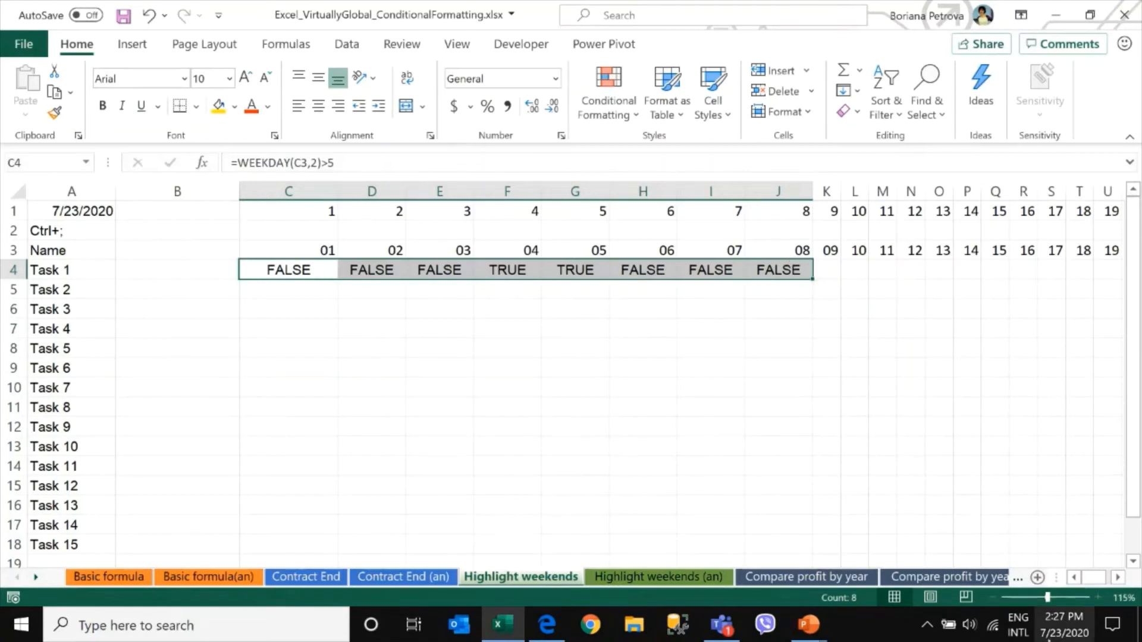
Check the calendar and the presentation slide to see which July dates fall on weekends
{"action": "left_click", "coordinate": [1058, 635]}
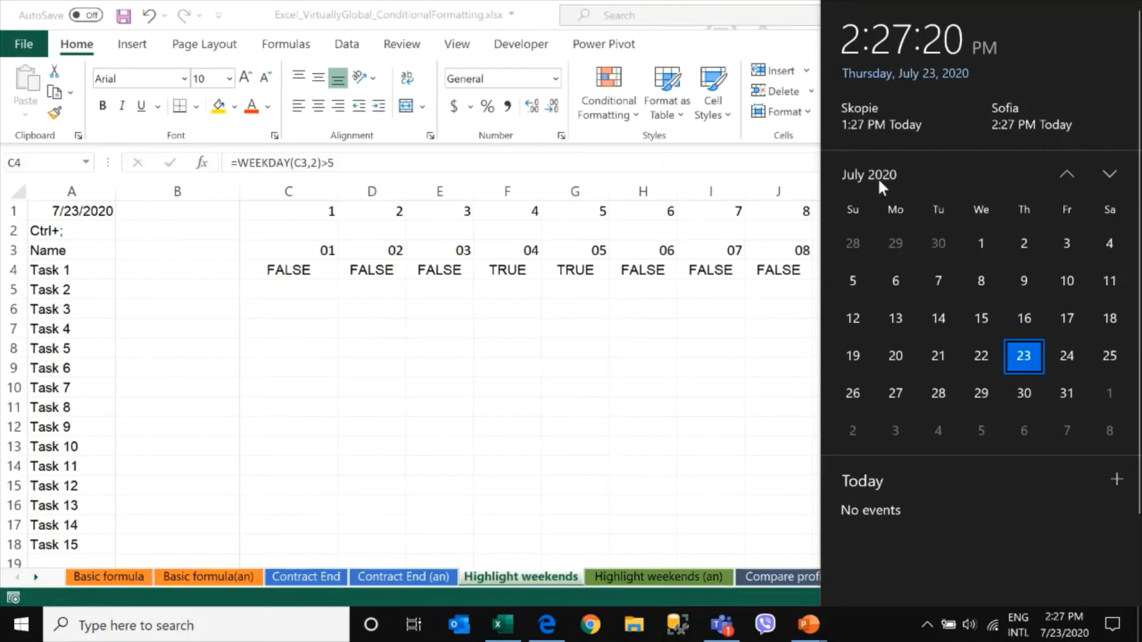
{"action": "left_click", "coordinate": [605, 320]}
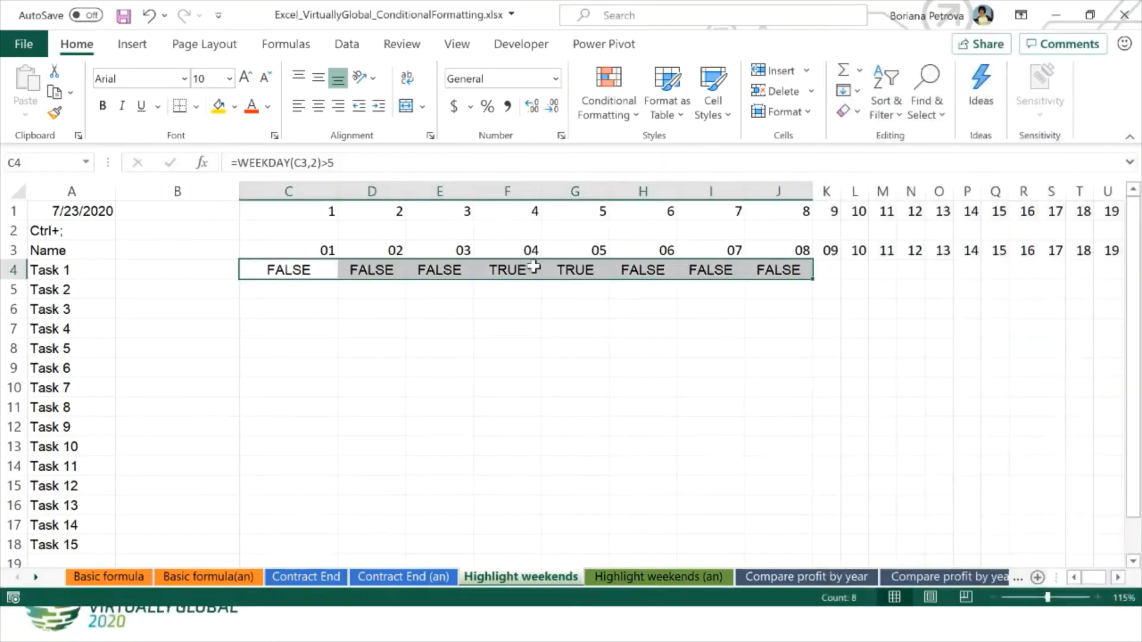
{"action": "left_click_drag", "start_coordinate": [516, 253], "coordinate": [576, 273]}
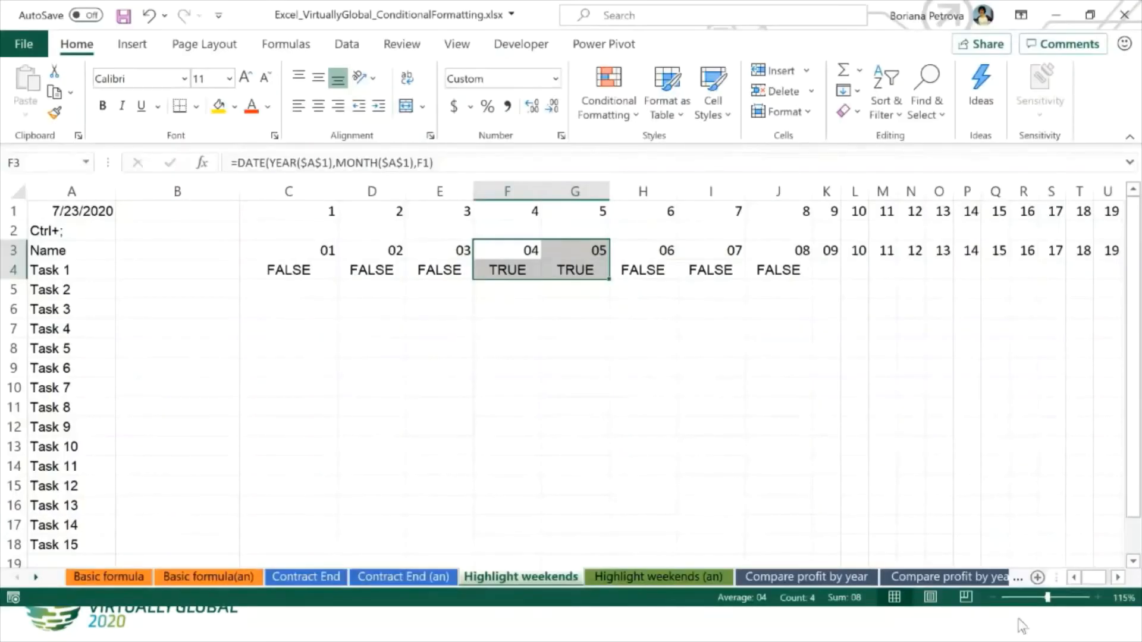
{"action": "left_click", "coordinate": [882, 407]}
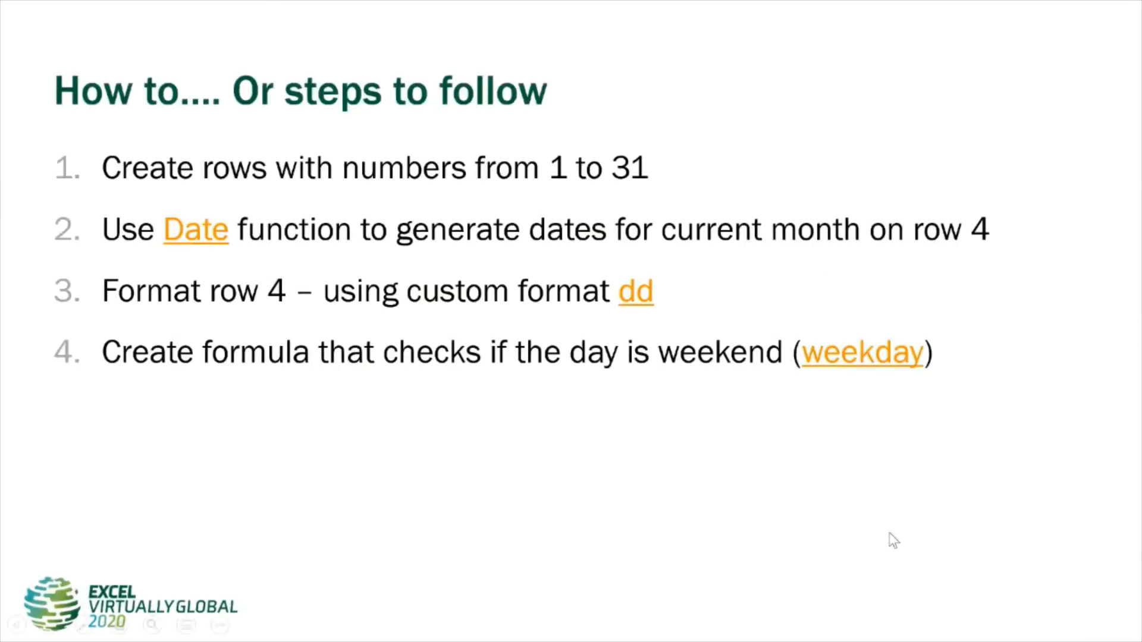
{"action": "key", "text": "Escape"}
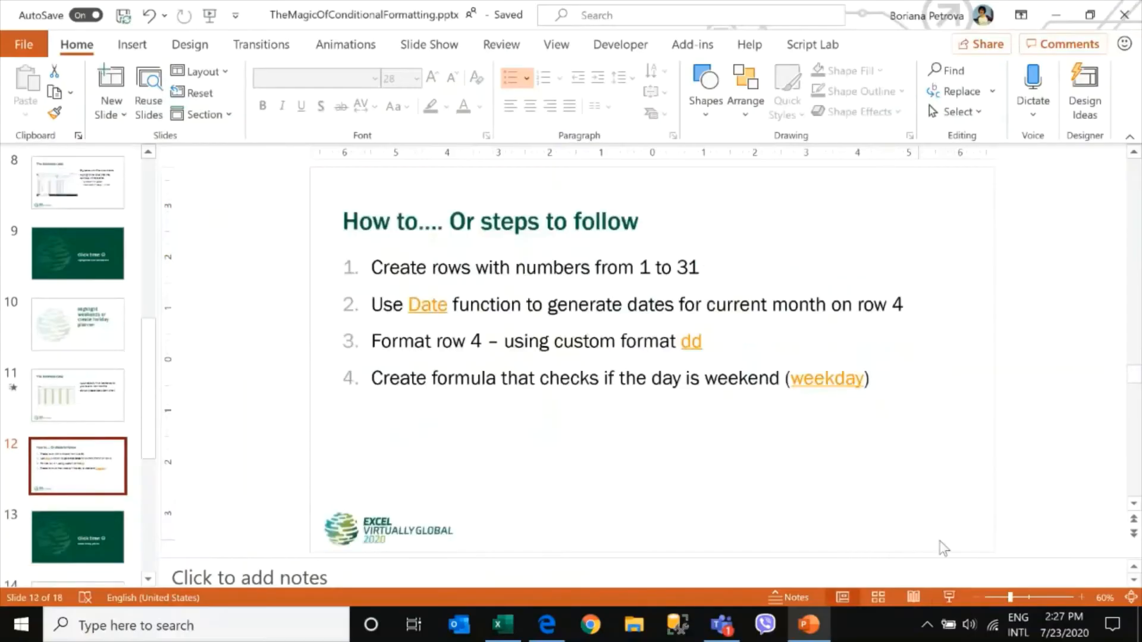
{"action": "left_click", "coordinate": [1064, 625]}
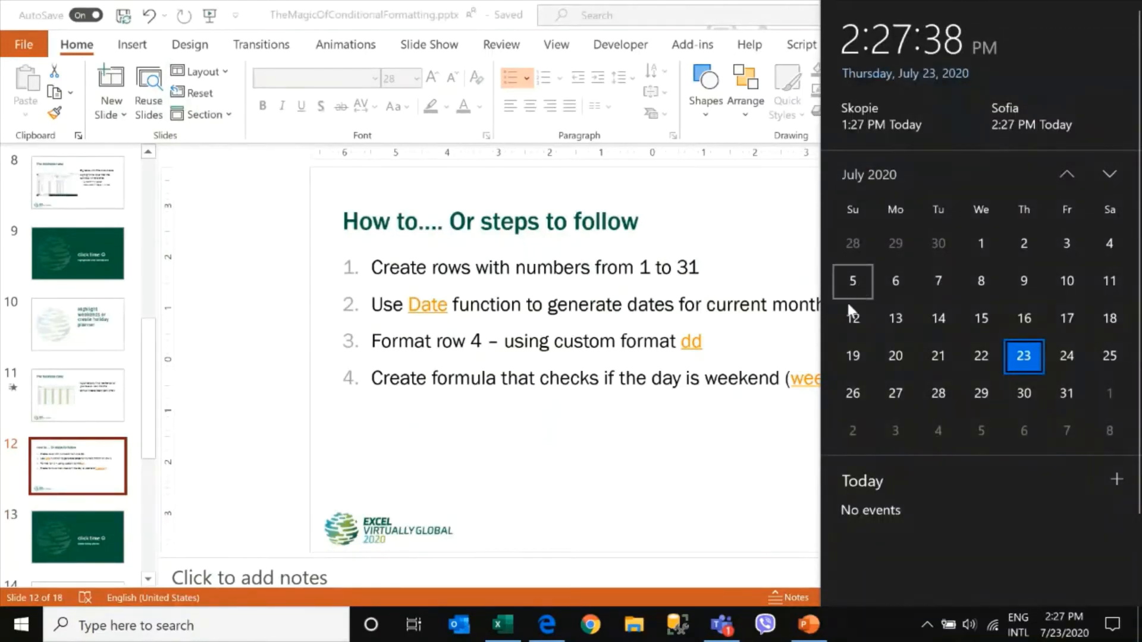
{"action": "left_click", "coordinate": [491, 633]}
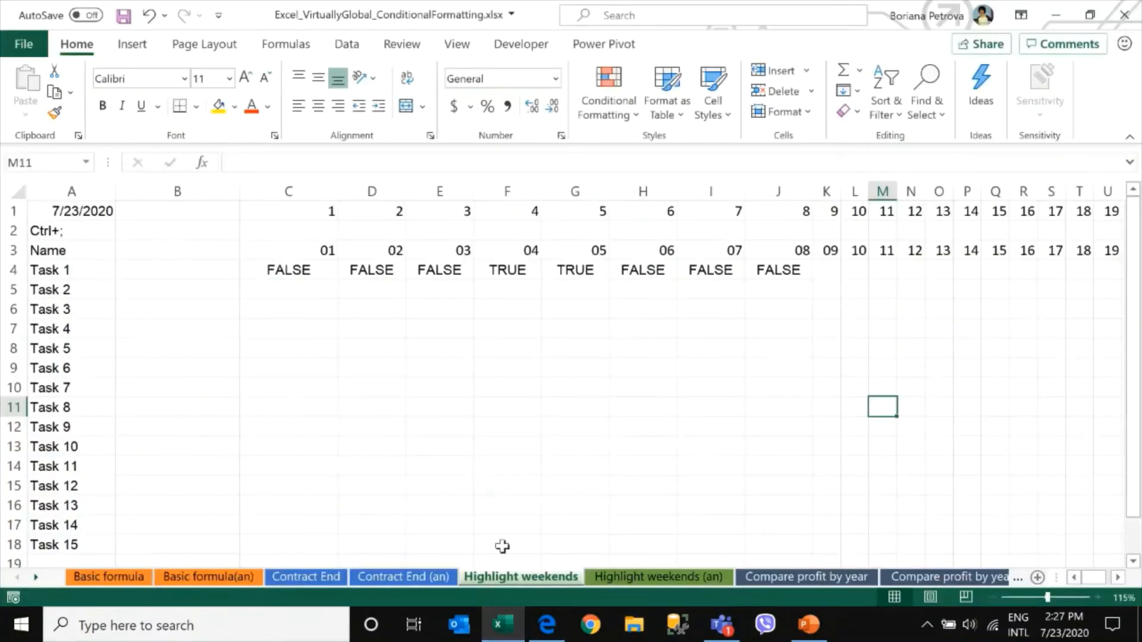
Fill the row 4 weekend test down to row 13 and inspect the copied results across the columns
{"action": "left_click_drag", "start_coordinate": [298, 270], "coordinate": [806, 450]}
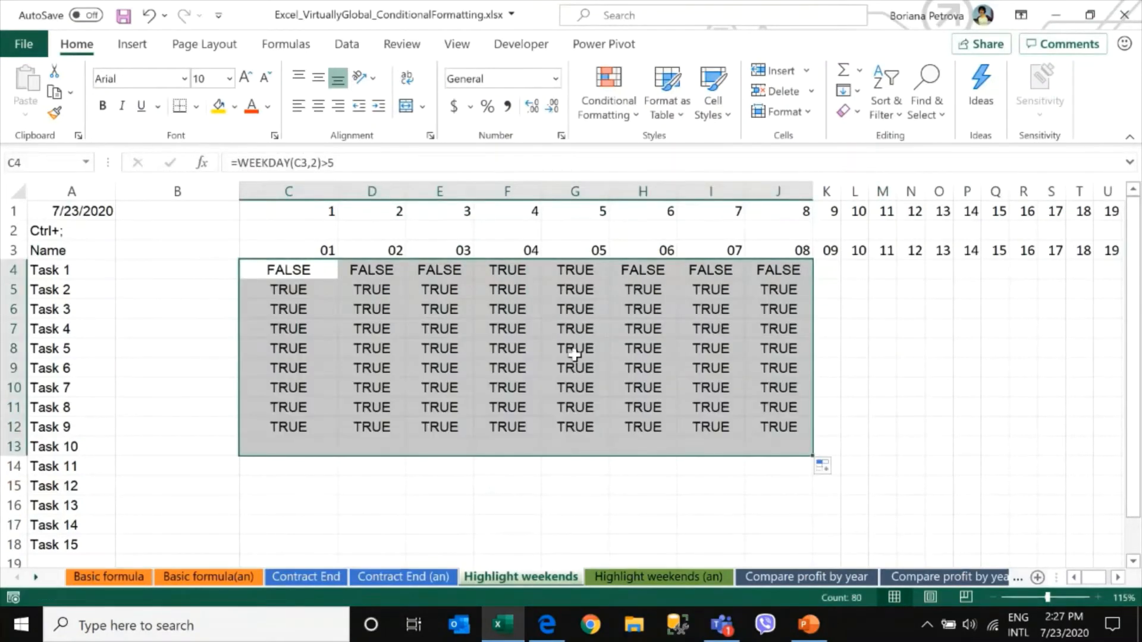
{"action": "left_click_drag", "start_coordinate": [507, 269], "coordinate": [569, 444]}
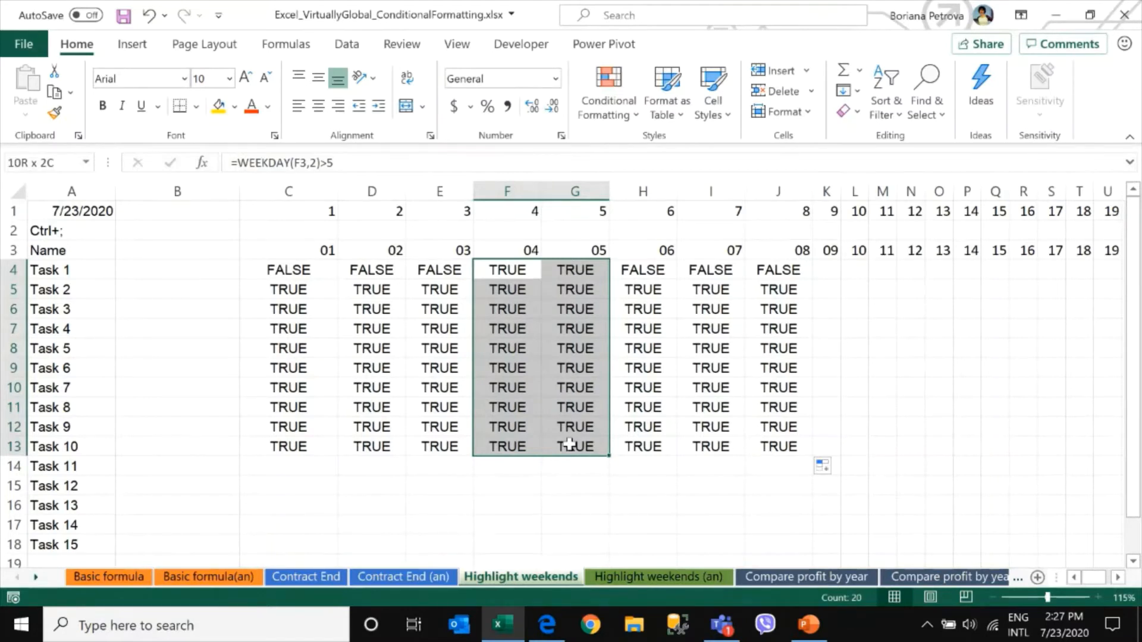
{"action": "left_click_drag", "start_coordinate": [570, 444], "coordinate": [570, 444]}
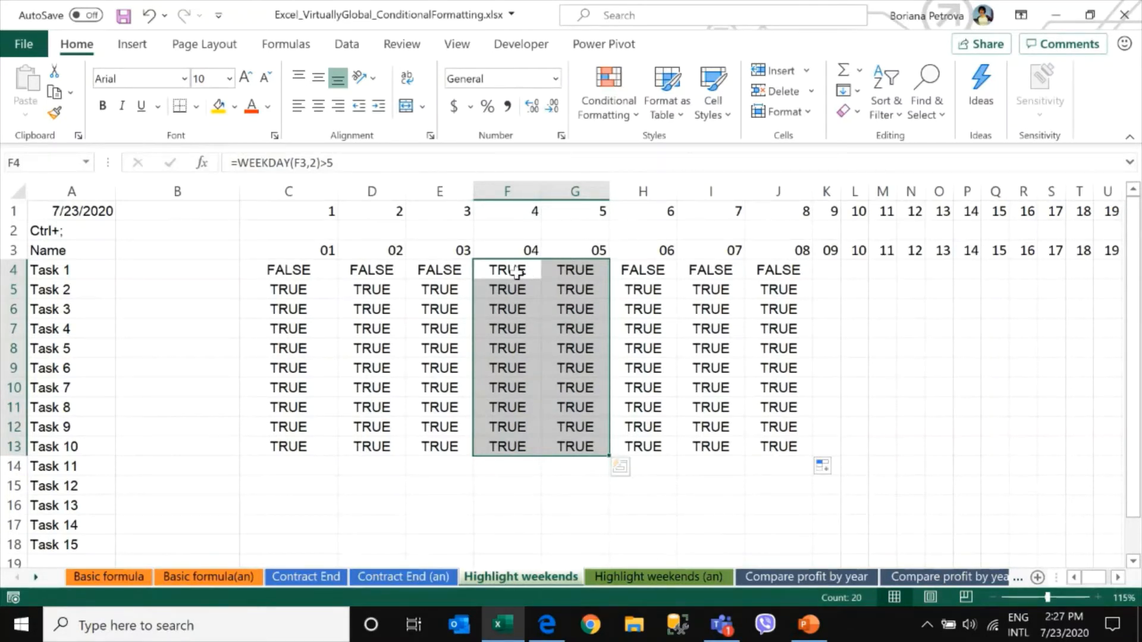
{"action": "left_click_drag", "start_coordinate": [503, 190], "coordinate": [571, 186]}
{"action": "left_click_drag", "start_coordinate": [275, 271], "coordinate": [453, 447]}
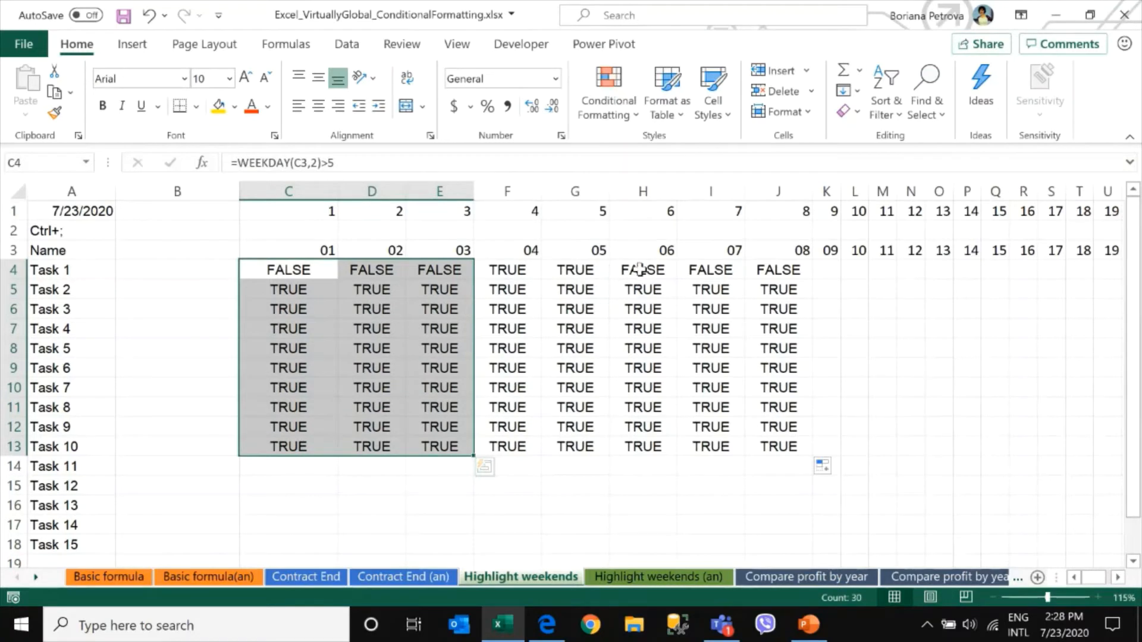
{"action": "left_click_drag", "start_coordinate": [640, 270], "coordinate": [793, 450]}
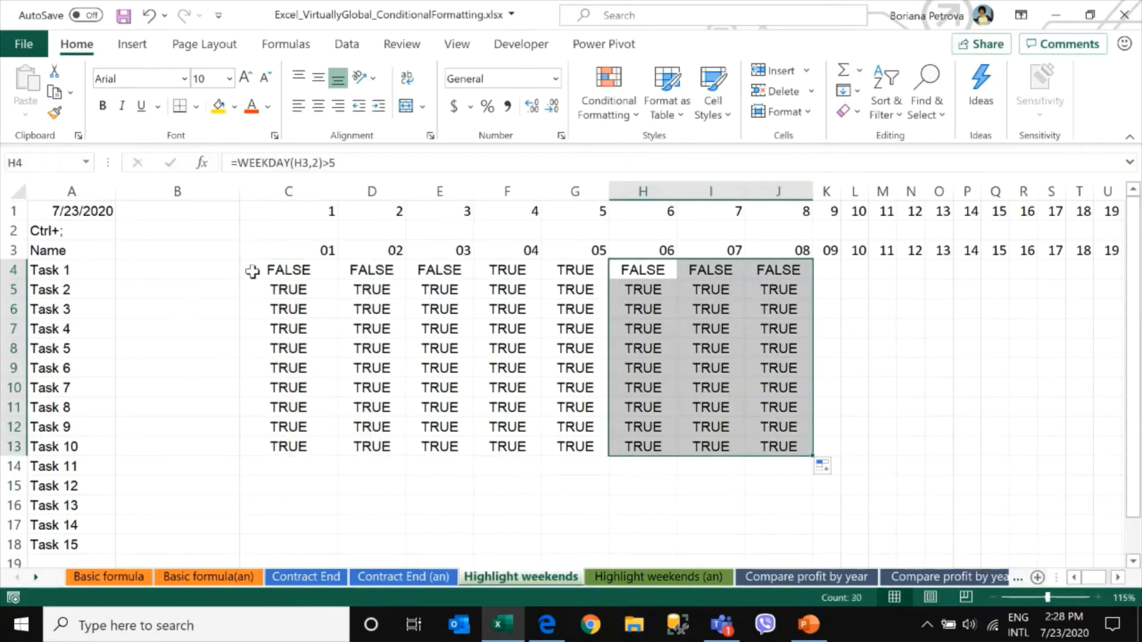
{"action": "left_click", "coordinate": [276, 272]}
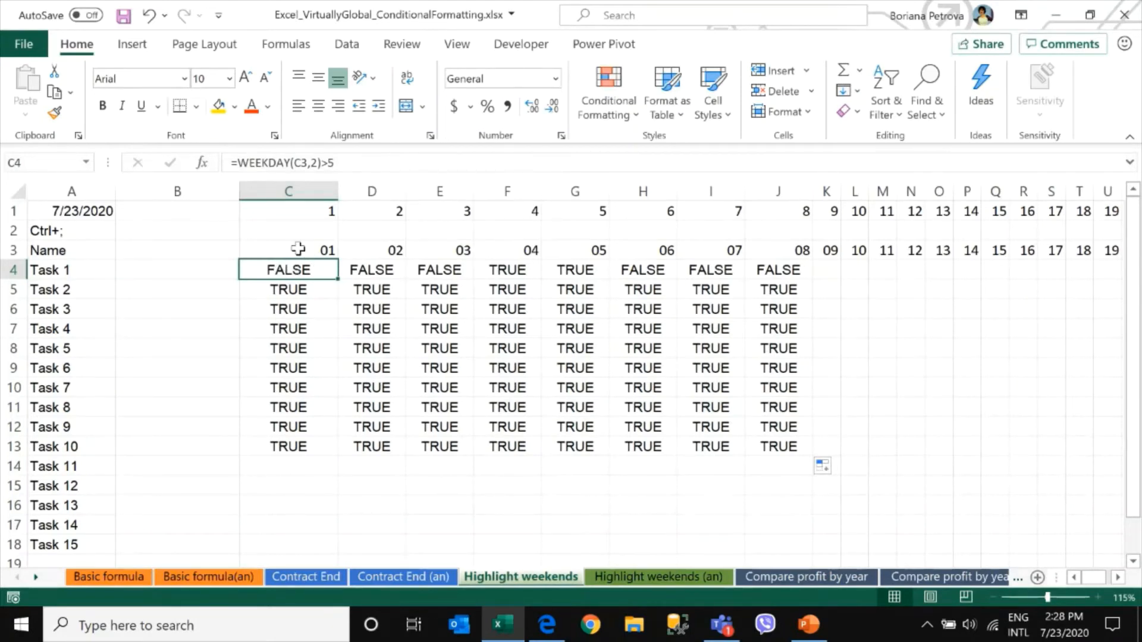
{"action": "left_click_drag", "start_coordinate": [298, 248], "coordinate": [792, 247]}
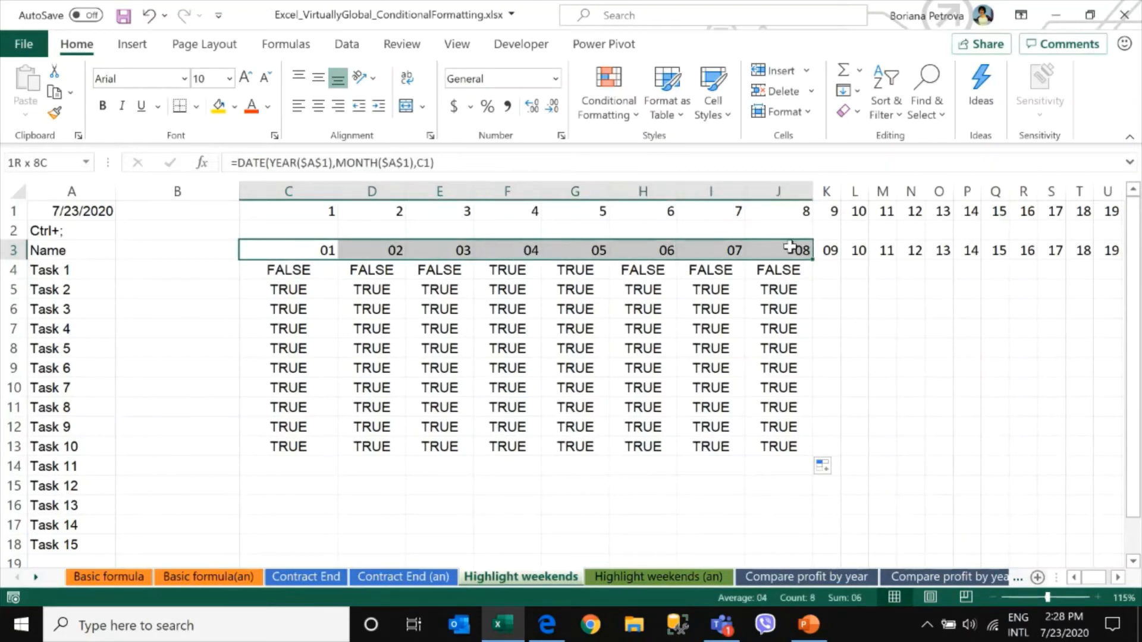
Lock the row in C4's formula so it reads =WEEKDAY(C$3,2)>5
{"action": "left_click", "coordinate": [308, 270]}
{"action": "left_click", "coordinate": [300, 159]}
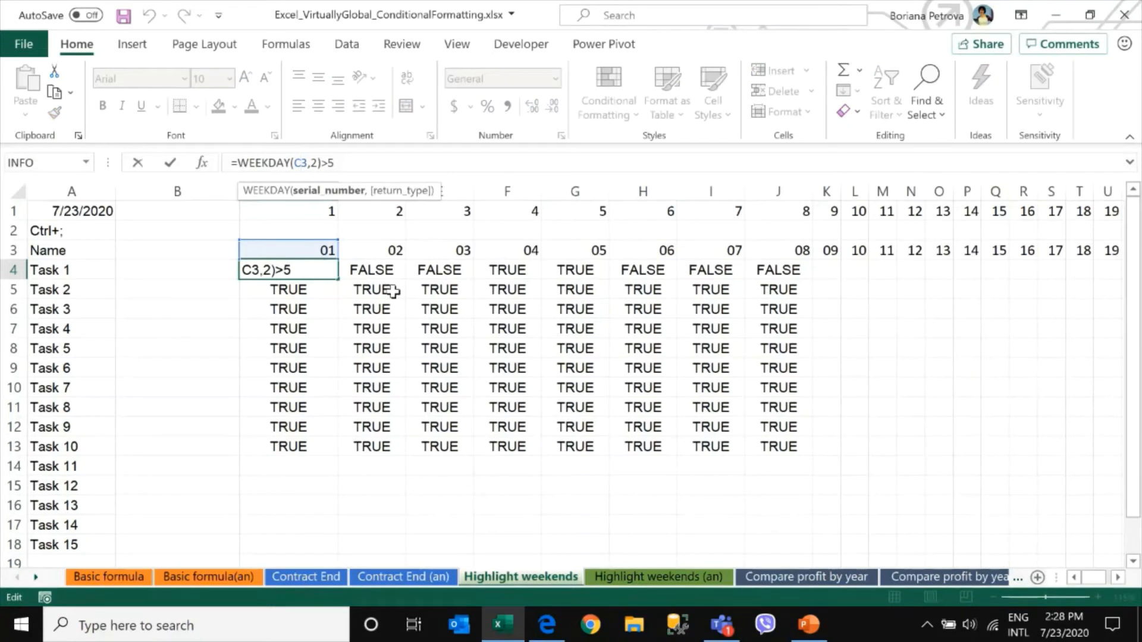
{"action": "key", "text": "F4"}
{"action": "key", "text": "F4"}
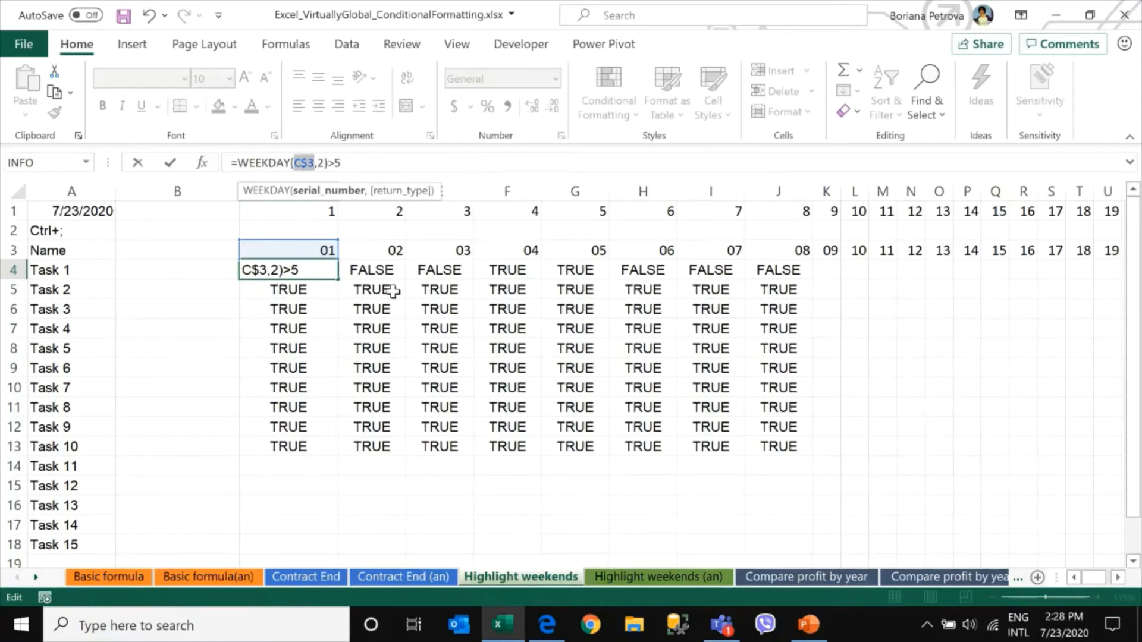
{"action": "key", "text": "Return"}
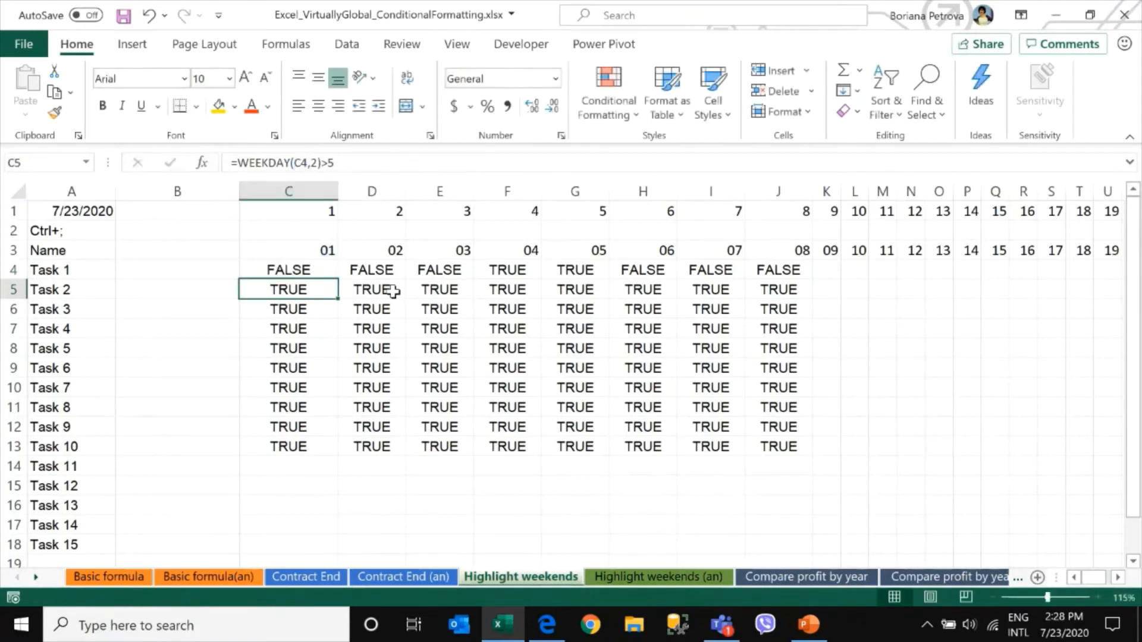
Fill the corrected C4 formula across and down to J13
{"action": "left_click", "coordinate": [327, 269]}
{"action": "left_click_drag", "start_coordinate": [347, 280], "coordinate": [812, 455]}
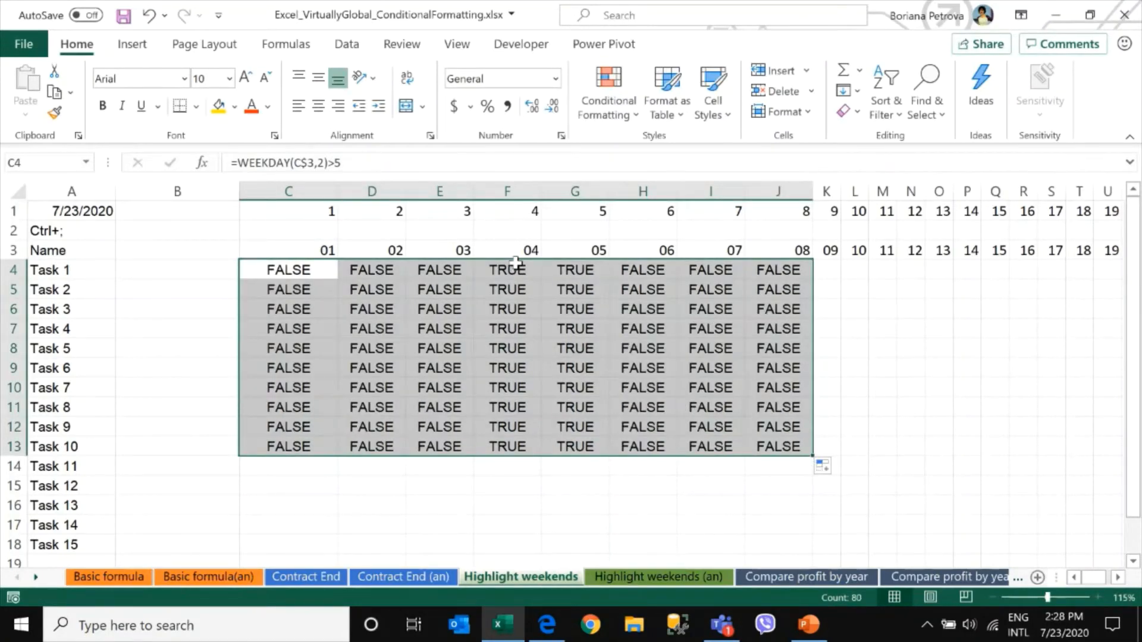
{"action": "left_click_drag", "start_coordinate": [517, 270], "coordinate": [595, 447]}
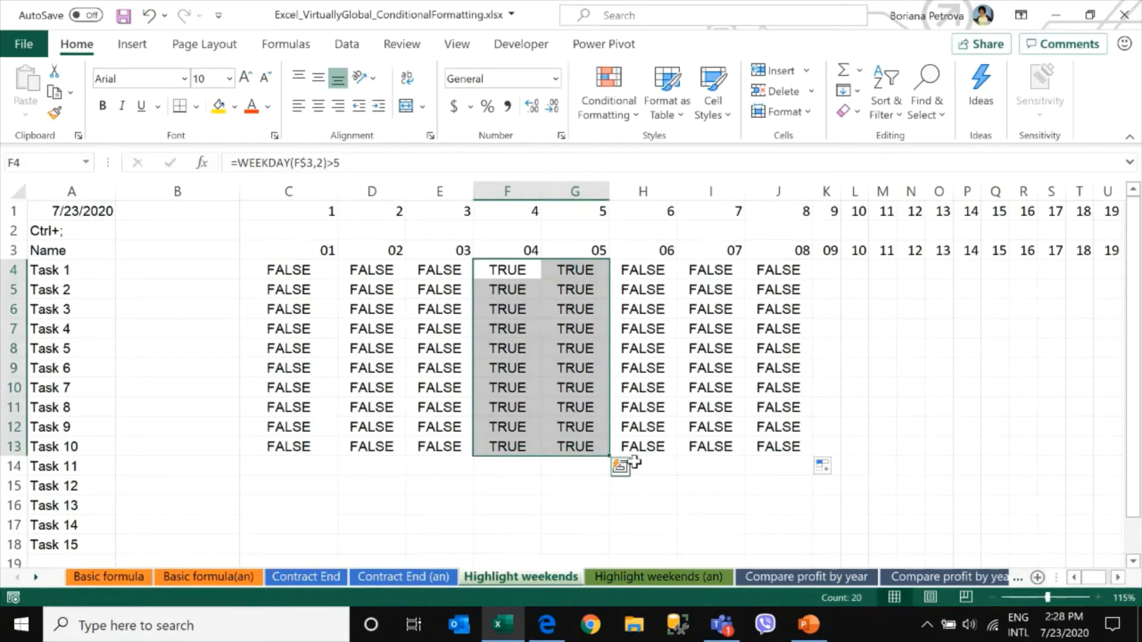
Copy the formula text =WEEKDAY(C$3,2)>5 from C4
{"action": "left_click", "coordinate": [295, 266]}
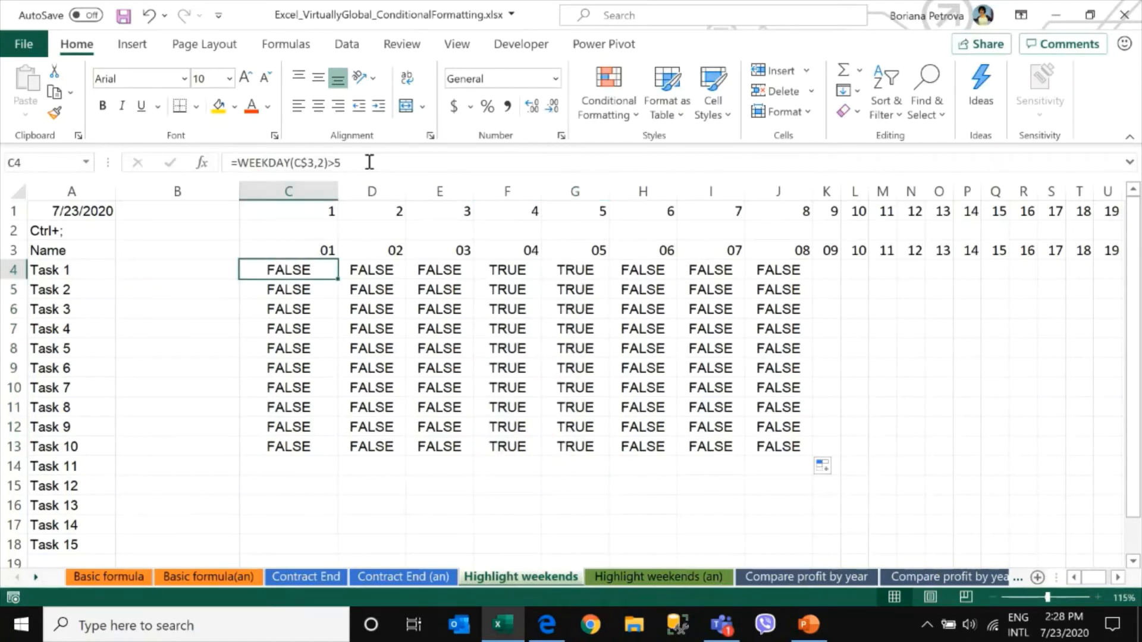
{"action": "left_click_drag", "start_coordinate": [369, 162], "coordinate": [199, 168]}
{"action": "key", "text": "ctrl+c"}
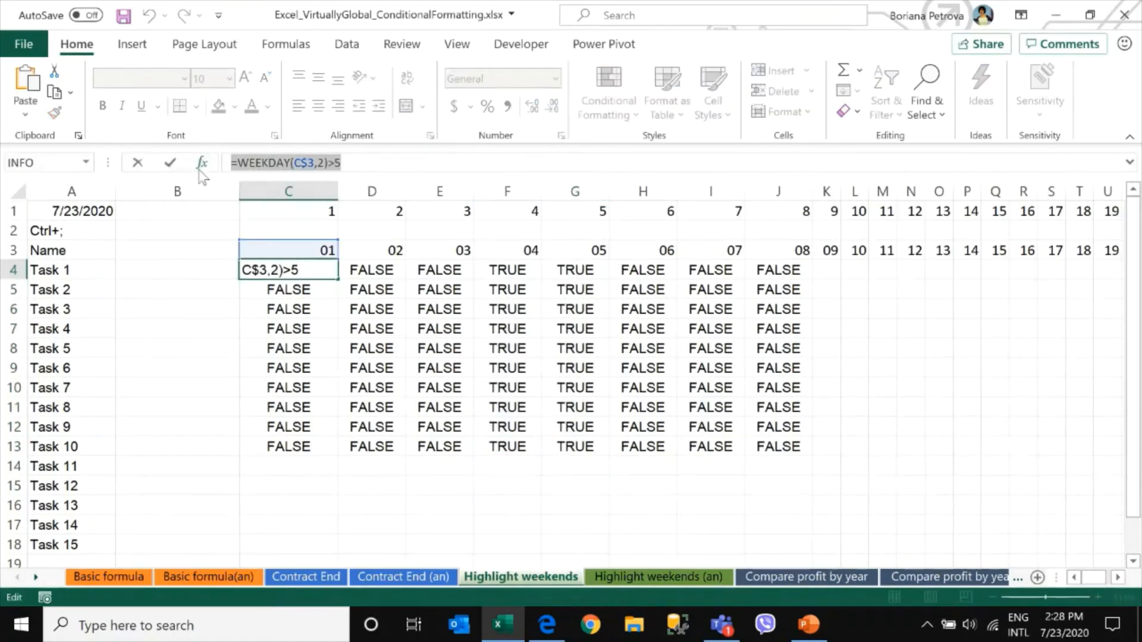
{"action": "key", "text": "Return"}
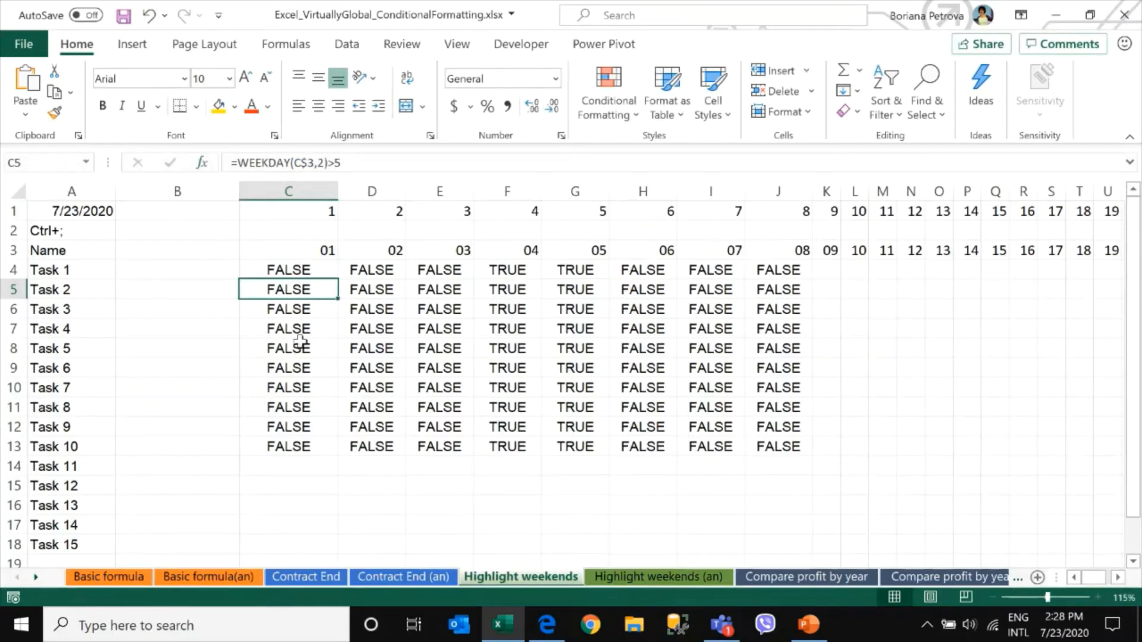
Apply a formula-based conditional formatting rule =WEEKDAY(C$3,2)>5 with a light green fill to C4:AG18
{"action": "scroll", "coordinate": [301, 335], "scroll_direction": "down", "scroll_amount": 2}
{"action": "left_click_drag", "start_coordinate": [216, 244], "coordinate": [1080, 453]}
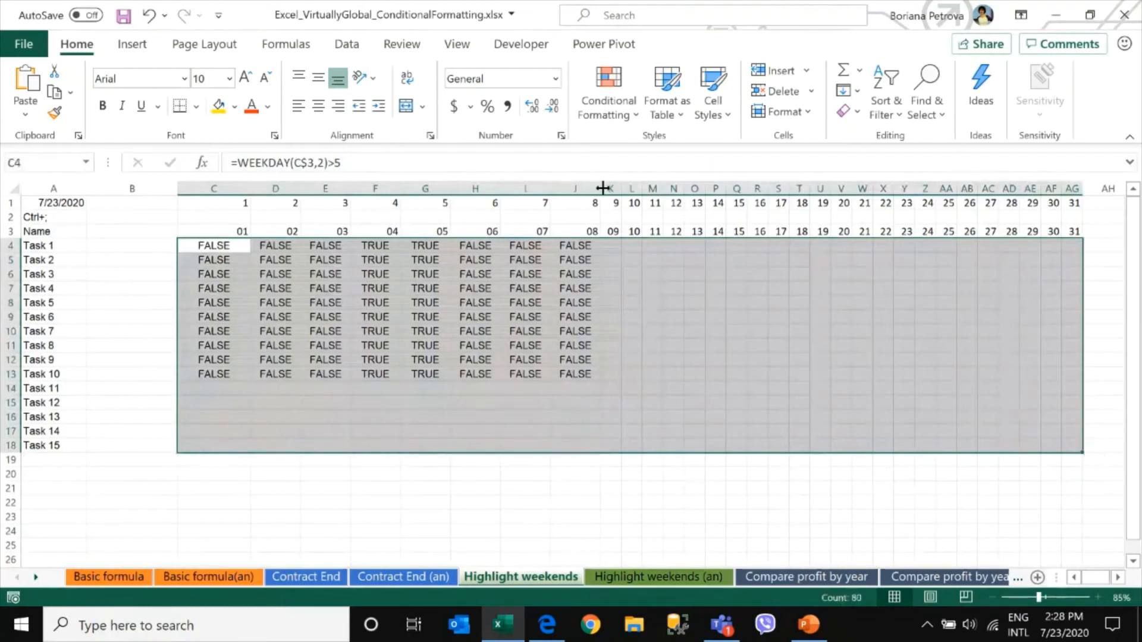
{"action": "left_click", "coordinate": [609, 89]}
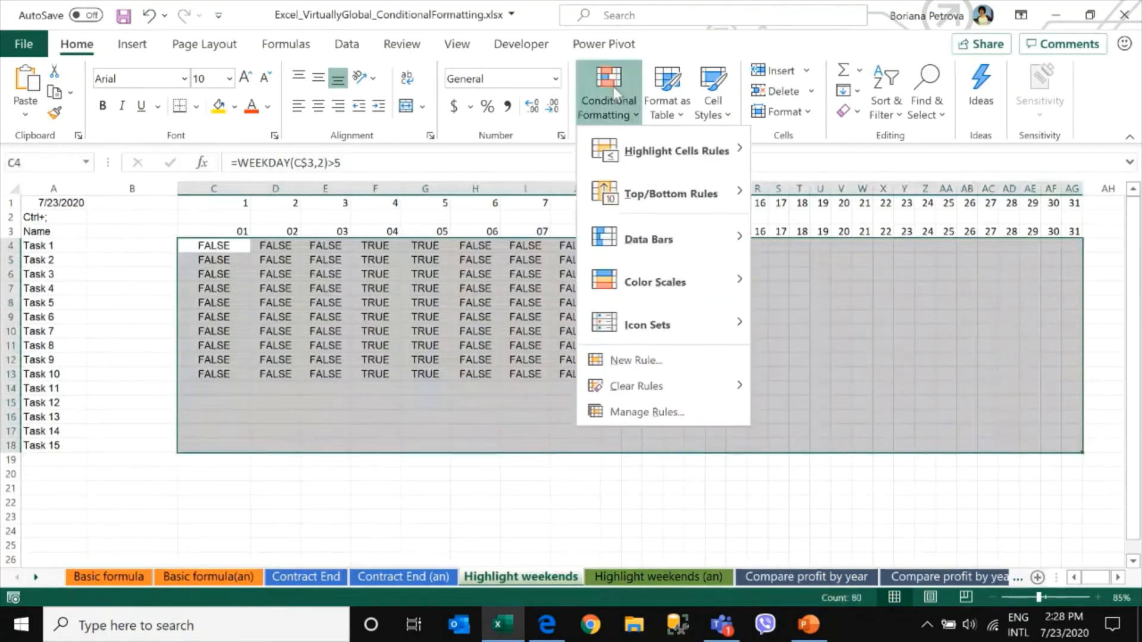
{"action": "left_click", "coordinate": [624, 360]}
{"action": "left_click", "coordinate": [632, 333]}
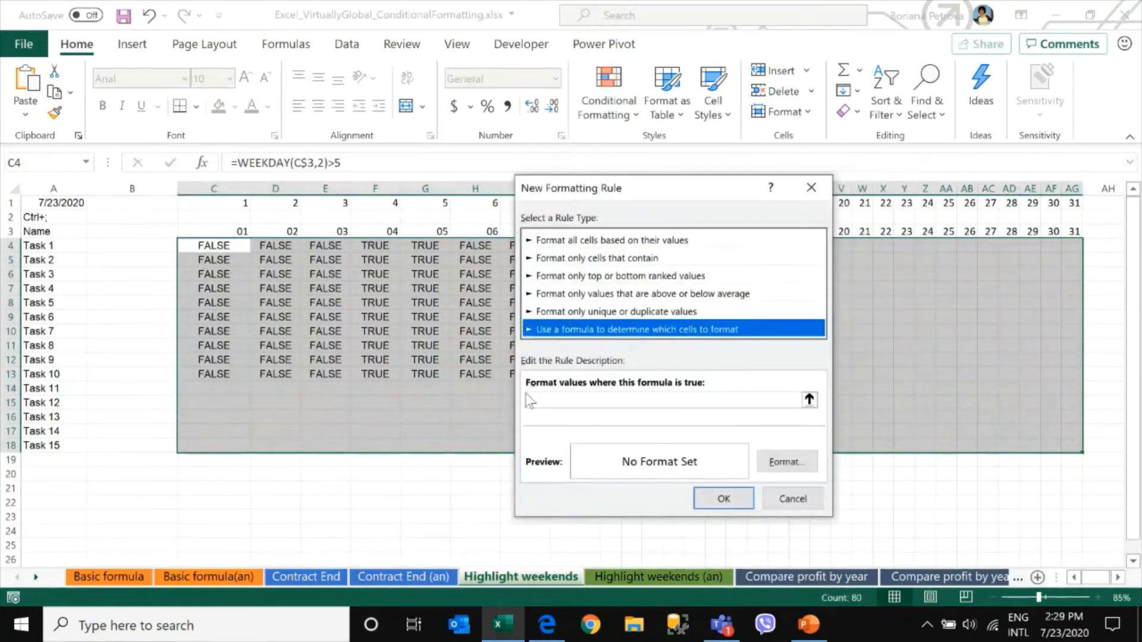
{"action": "left_click", "coordinate": [565, 400]}
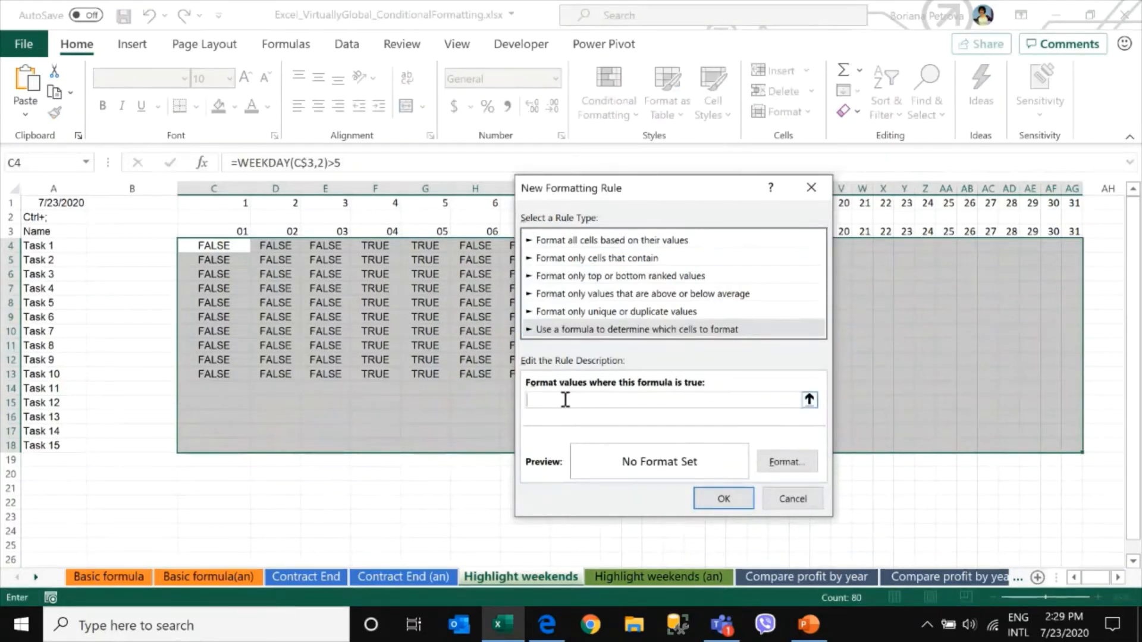
{"action": "key", "text": "ctrl+v"}
{"action": "left_click", "coordinate": [791, 463]}
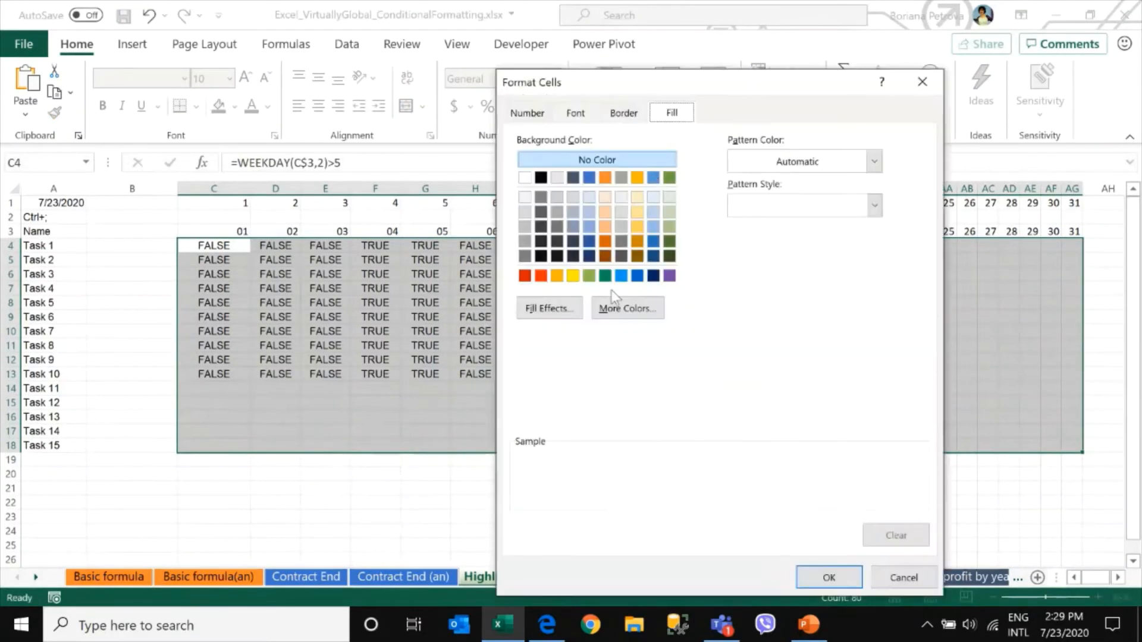
{"action": "left_click", "coordinate": [670, 225]}
{"action": "left_click", "coordinate": [823, 578]}
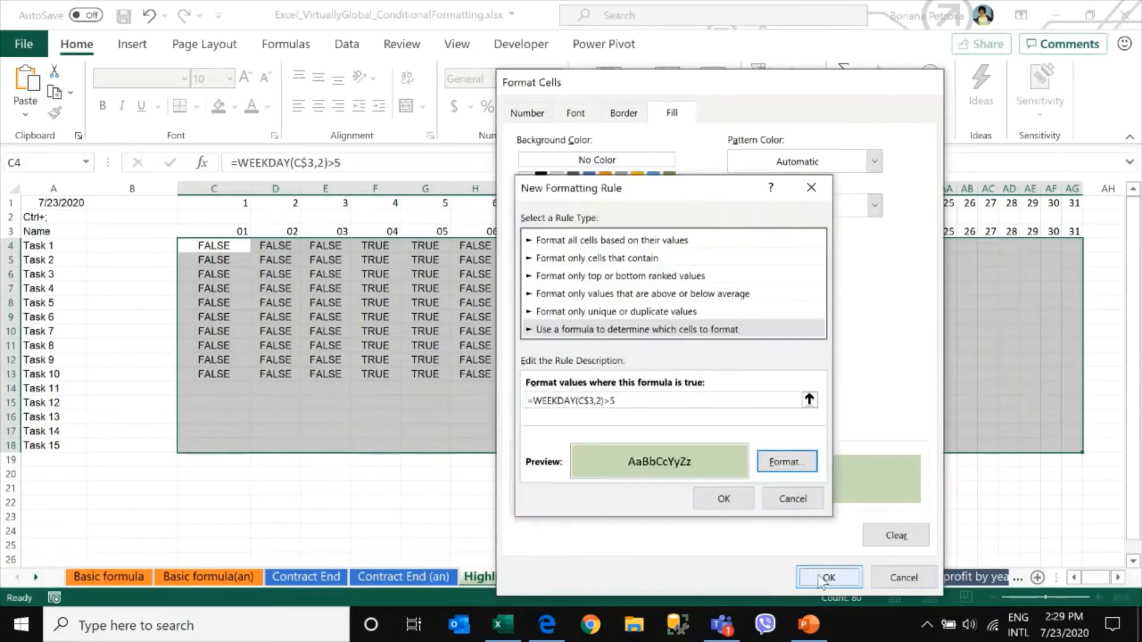
{"action": "left_click", "coordinate": [730, 499]}
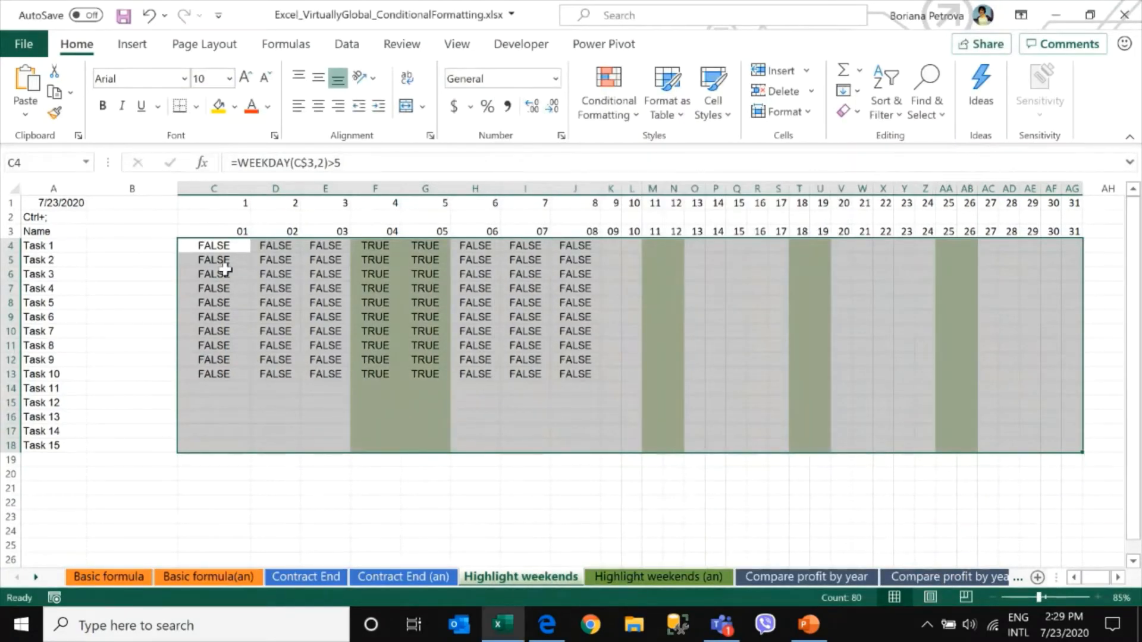
Clear the TRUE/FALSE helper formulas from the grid and narrow columns C to J
{"action": "left_click_drag", "start_coordinate": [213, 246], "coordinate": [586, 400]}
{"action": "key", "text": "Delete"}
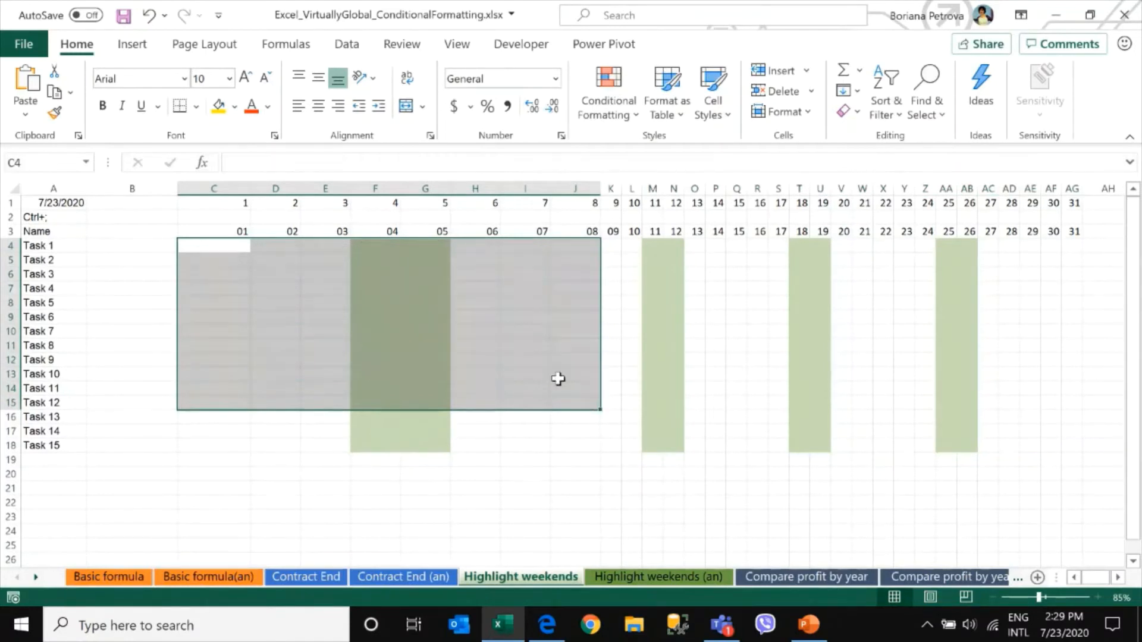
{"action": "left_click", "coordinate": [560, 302]}
{"action": "left_click_drag", "start_coordinate": [574, 189], "coordinate": [205, 191]}
{"action": "left_click", "coordinate": [256, 286]}
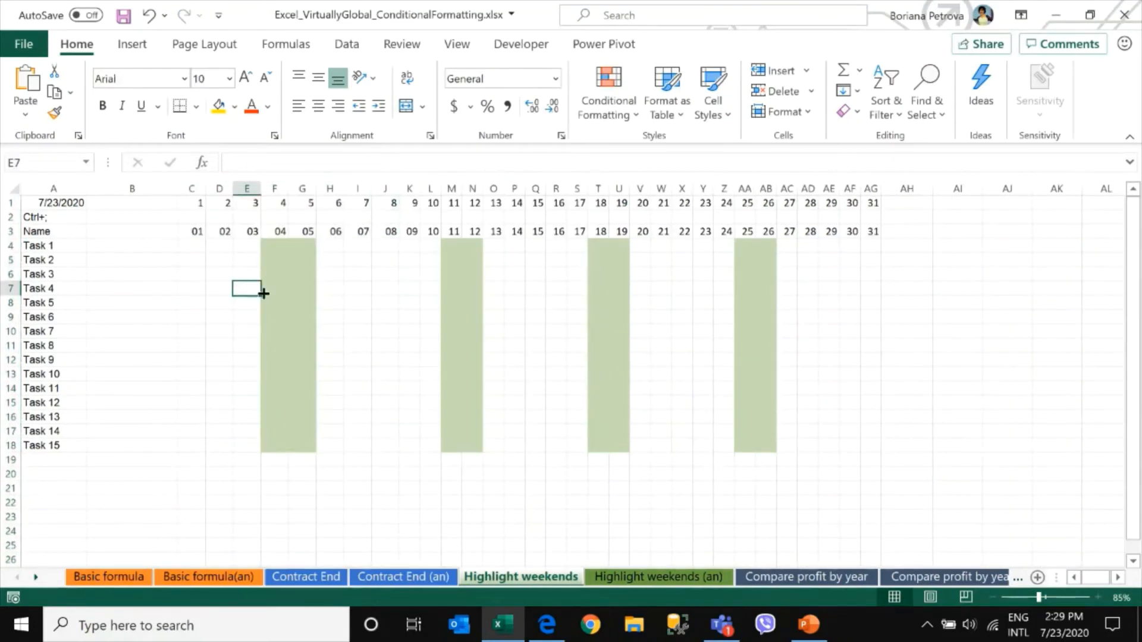
Replace the date in A1 with the =TODAY() formula
{"action": "left_click", "coordinate": [57, 203]}
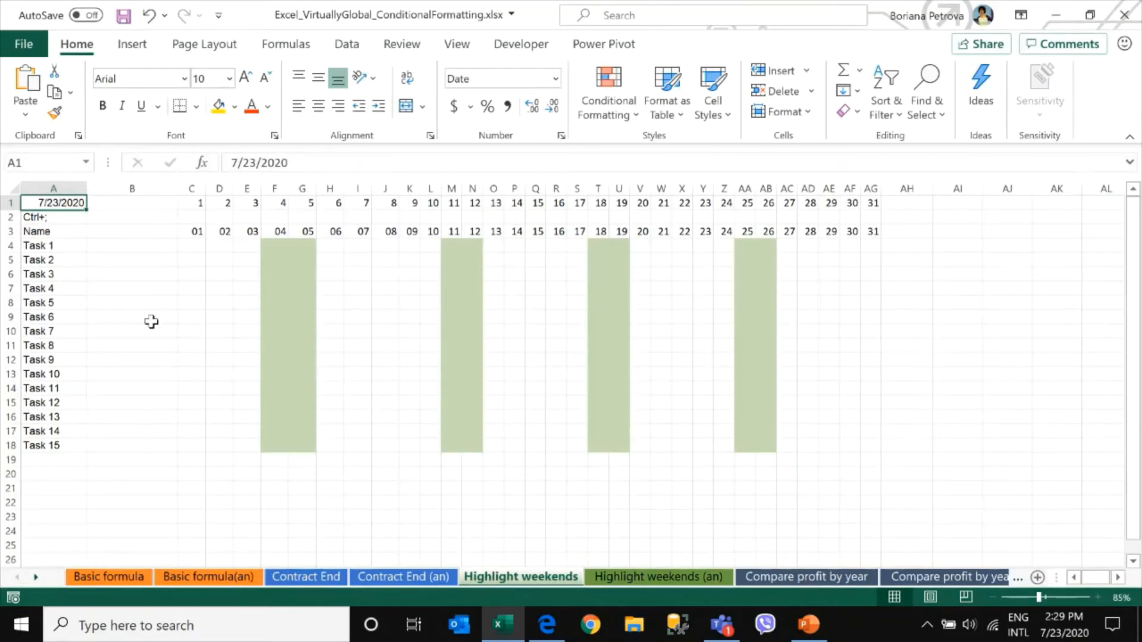
{"action": "type", "text": "=toda"}
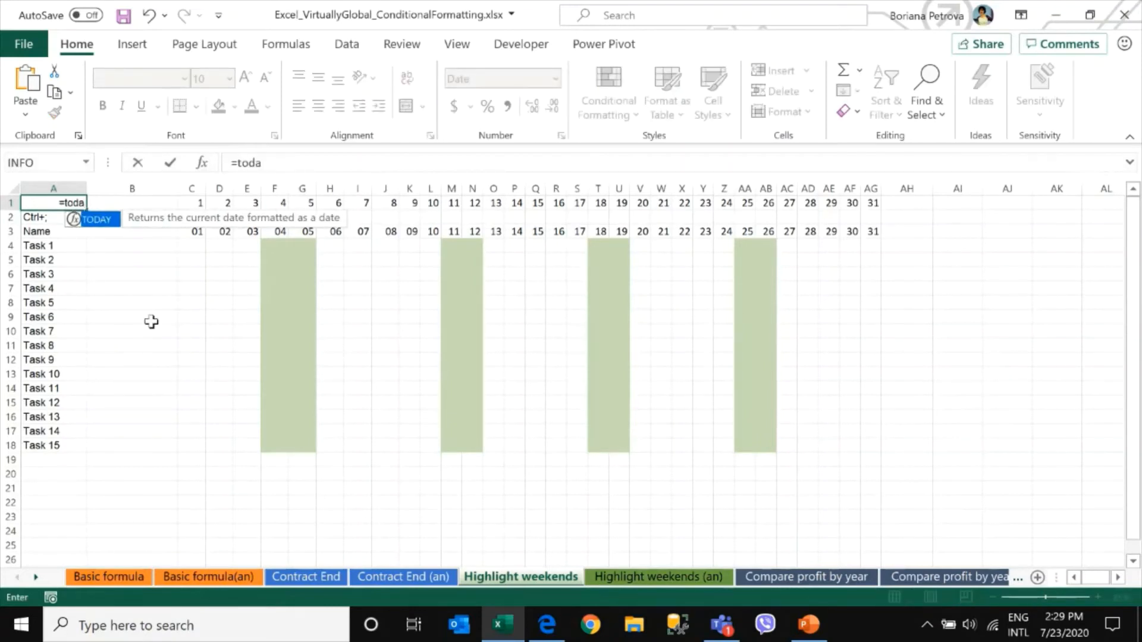
{"action": "key", "text": "Tab"}
{"action": "key", "text": "Return"}
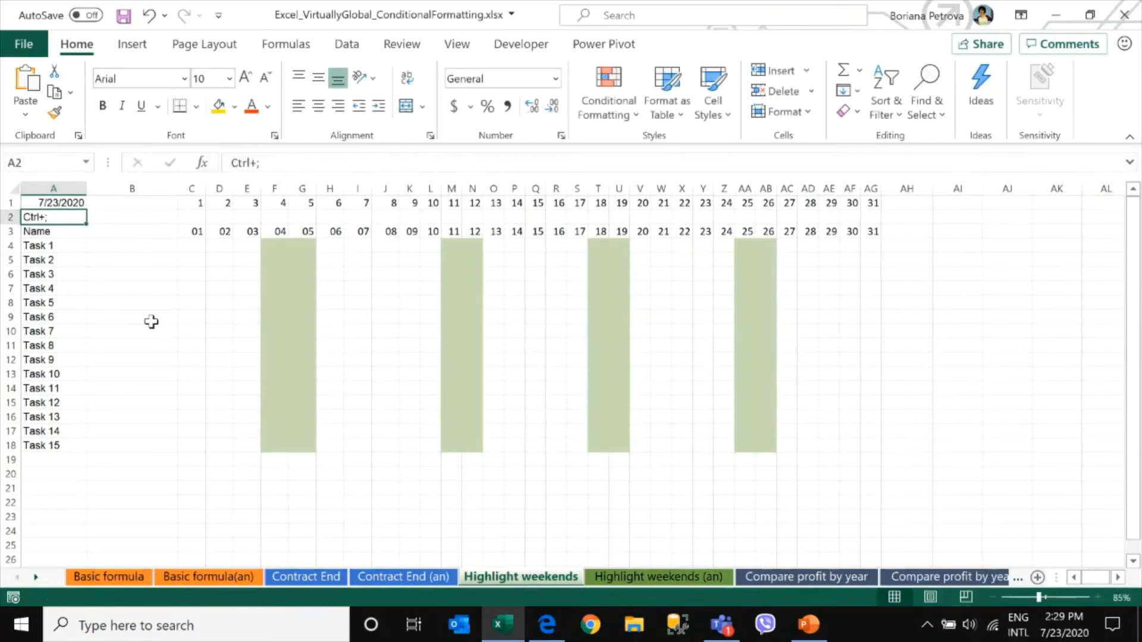
{"action": "scroll", "coordinate": [137, 319], "scroll_direction": "up", "scroll_amount": 1}
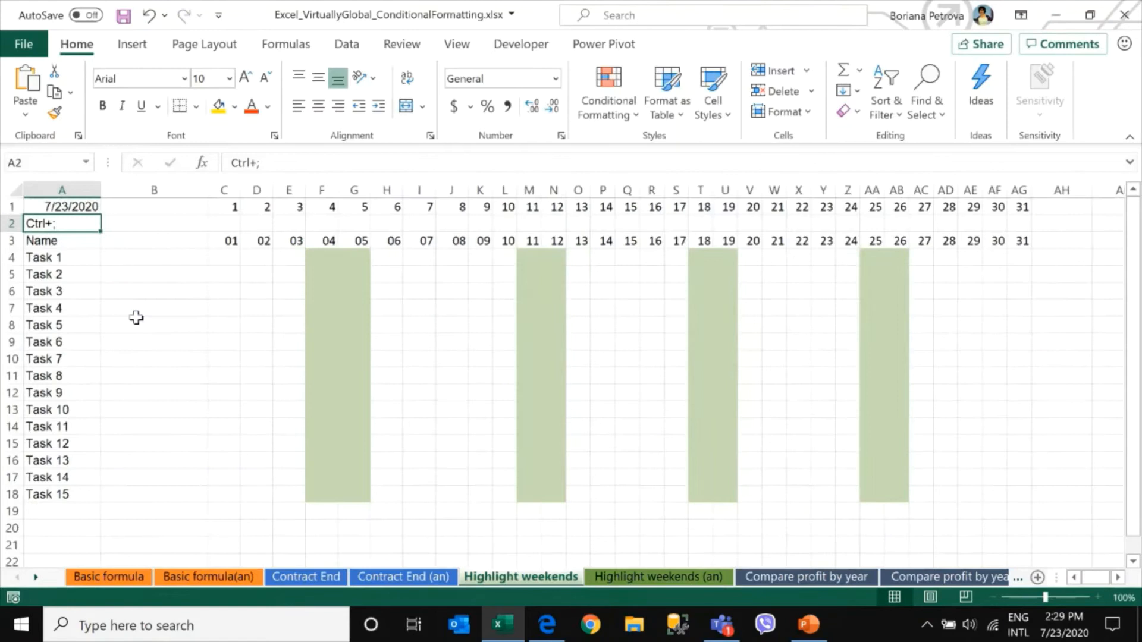
Extend the =TODAY() formula in A1 so it adds 10 days
{"action": "left_click", "coordinate": [78, 209]}
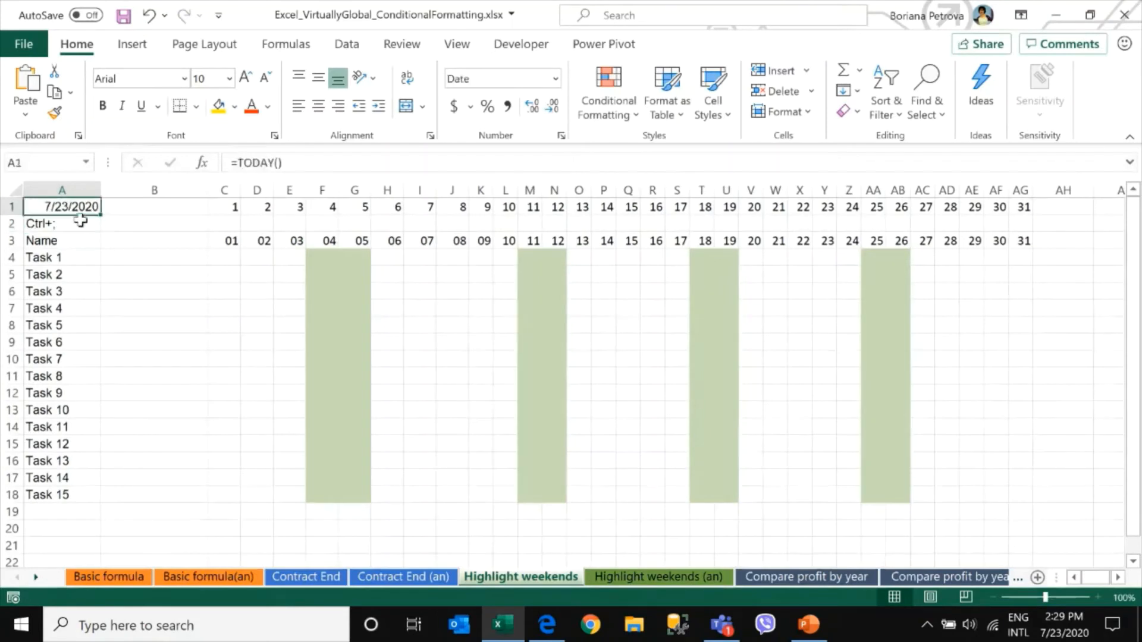
{"action": "left_click", "coordinate": [380, 162]}
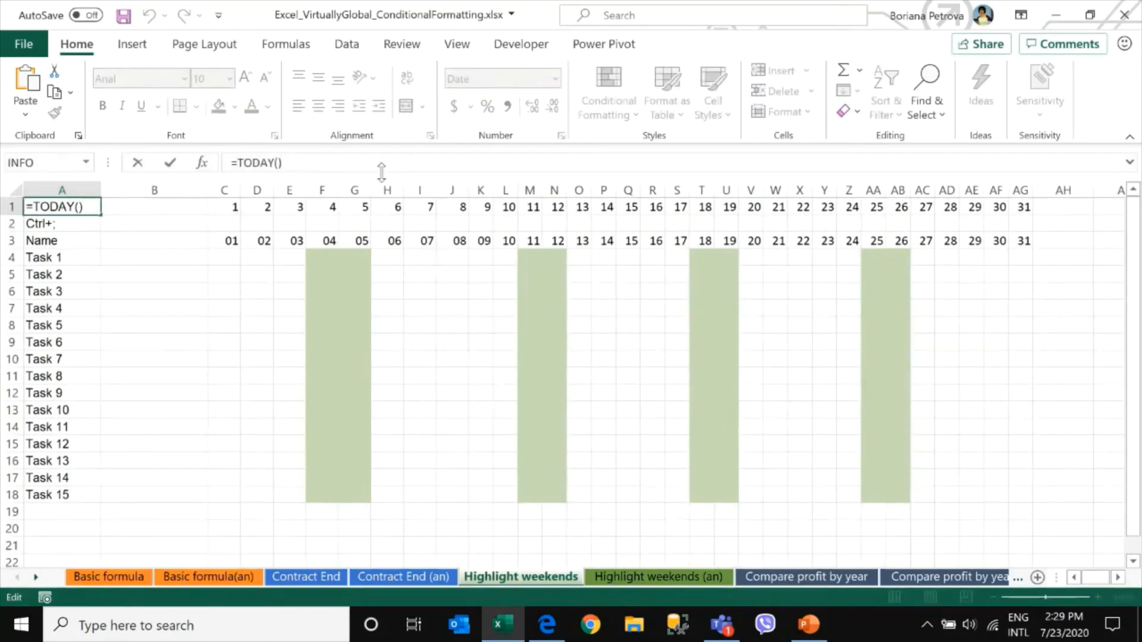
{"action": "type", "text": "+10"}
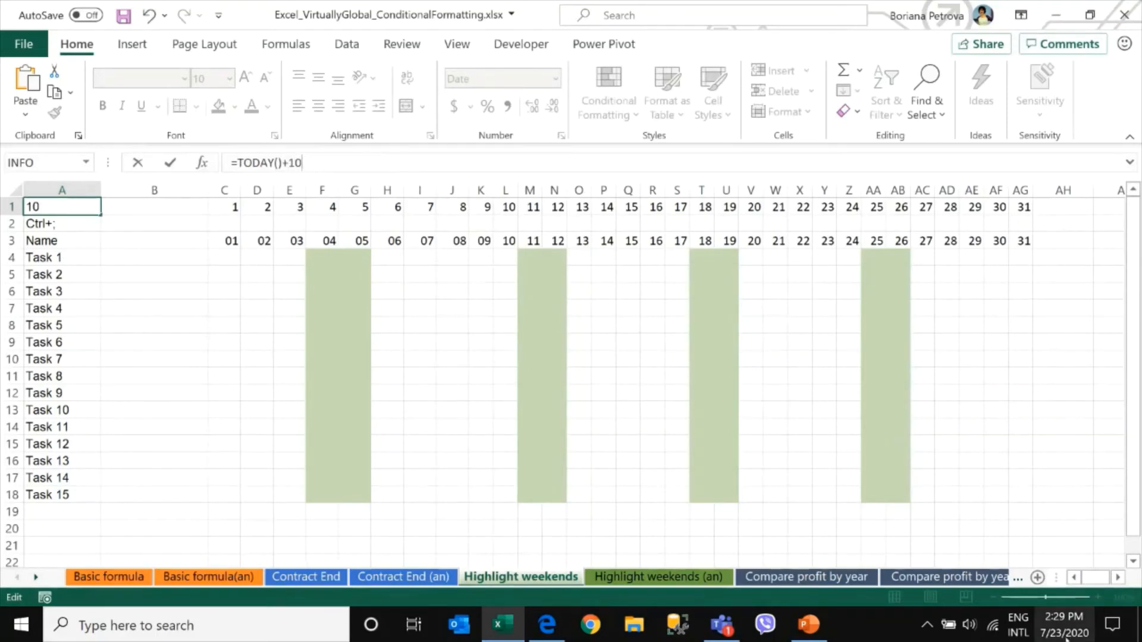
{"action": "mouse_move", "coordinate": [1066, 637]}
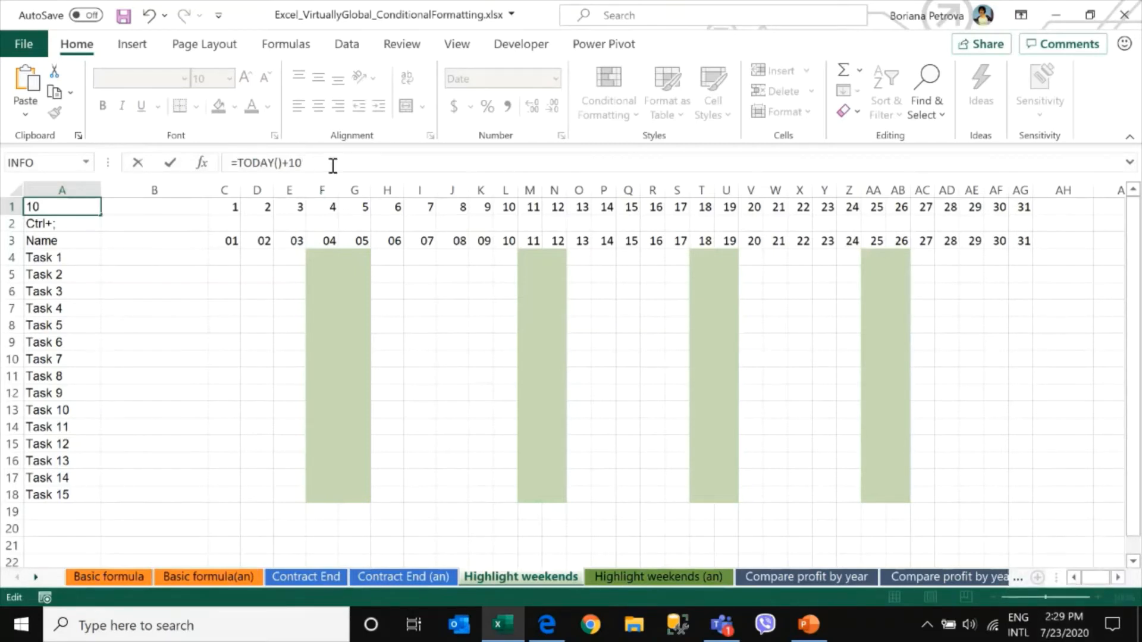
{"action": "key", "text": "Return"}
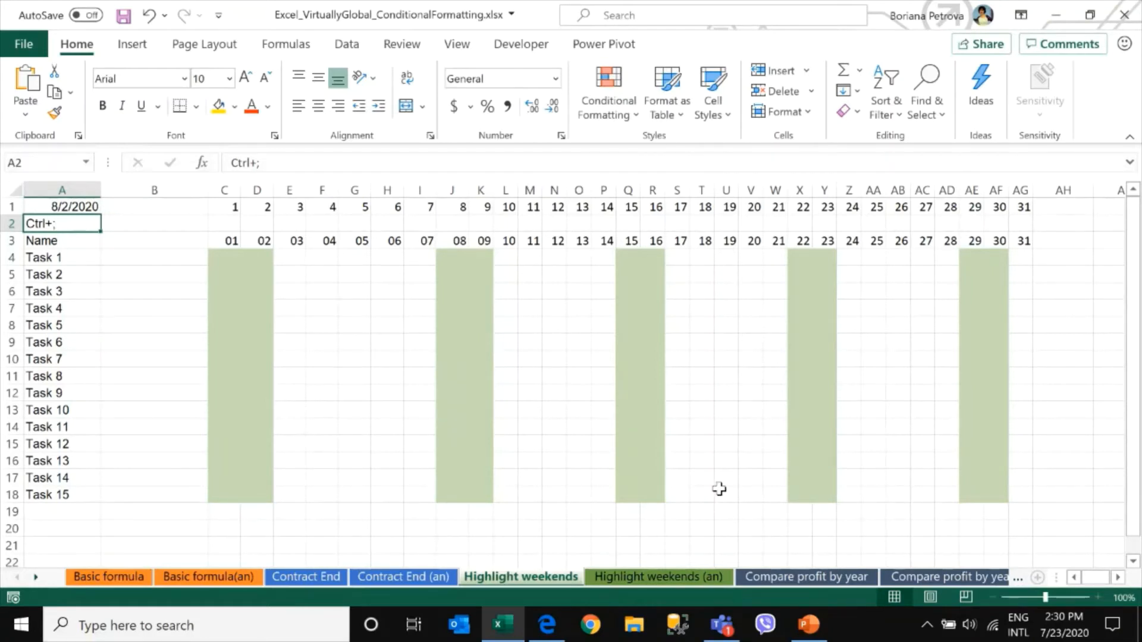
Switch to the Highlight weekends (an) sheet and examine the task names, start dates and durations
{"action": "left_click", "coordinate": [693, 577]}
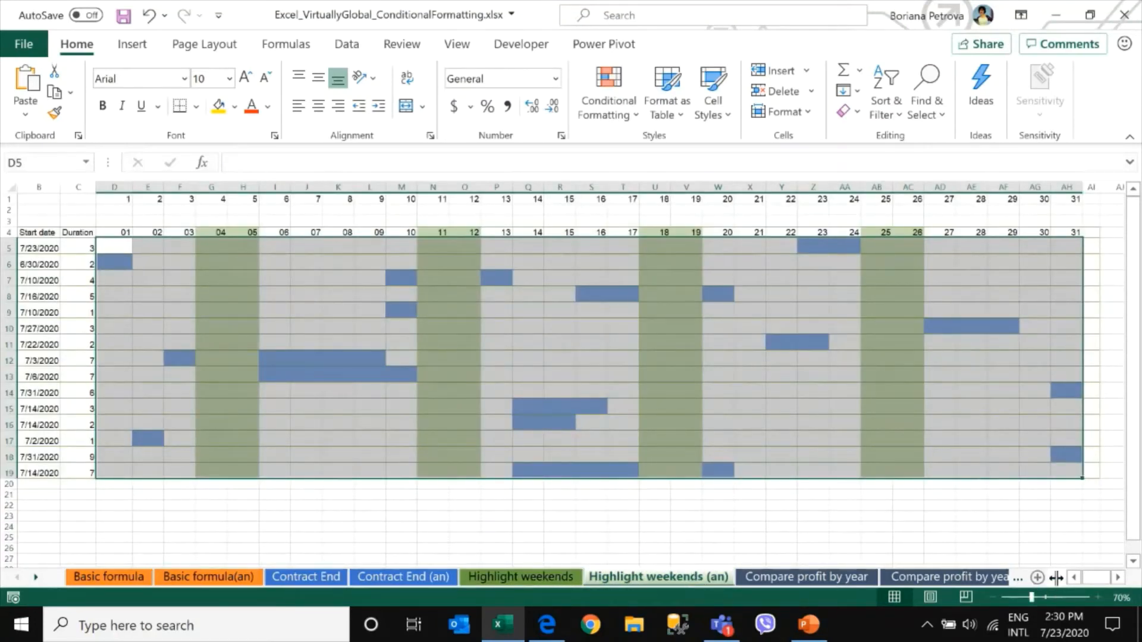
{"action": "left_click_drag", "start_coordinate": [1056, 578], "coordinate": [1023, 581]}
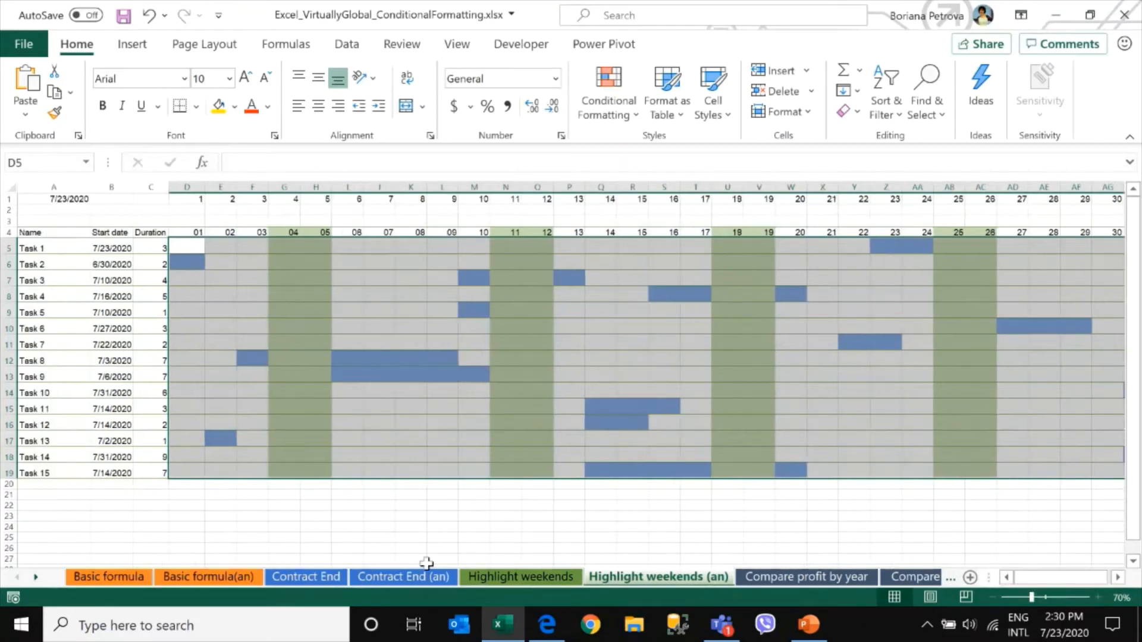
{"action": "left_click", "coordinate": [189, 246]}
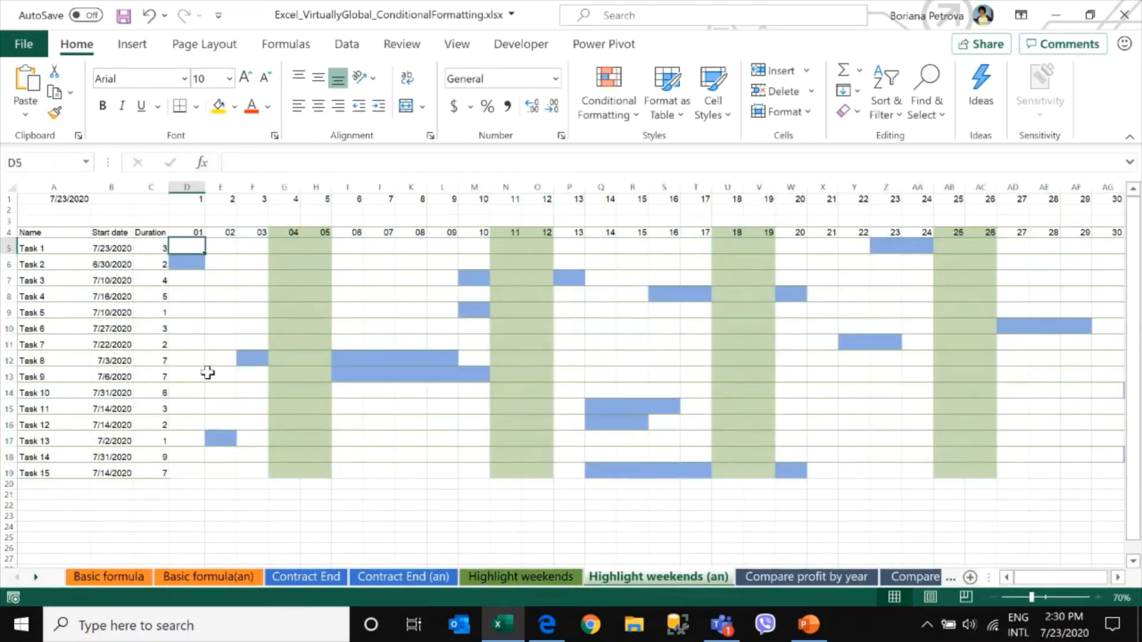
{"action": "left_click", "coordinate": [184, 264]}
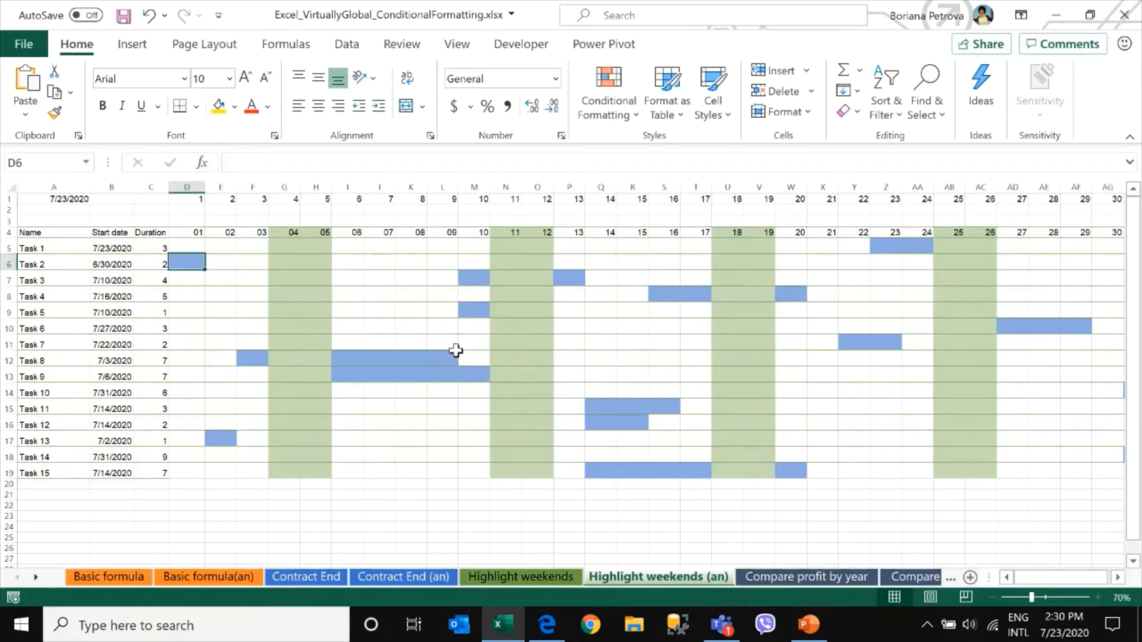
{"action": "scroll", "coordinate": [456, 351], "scroll_direction": "up", "scroll_amount": 1}
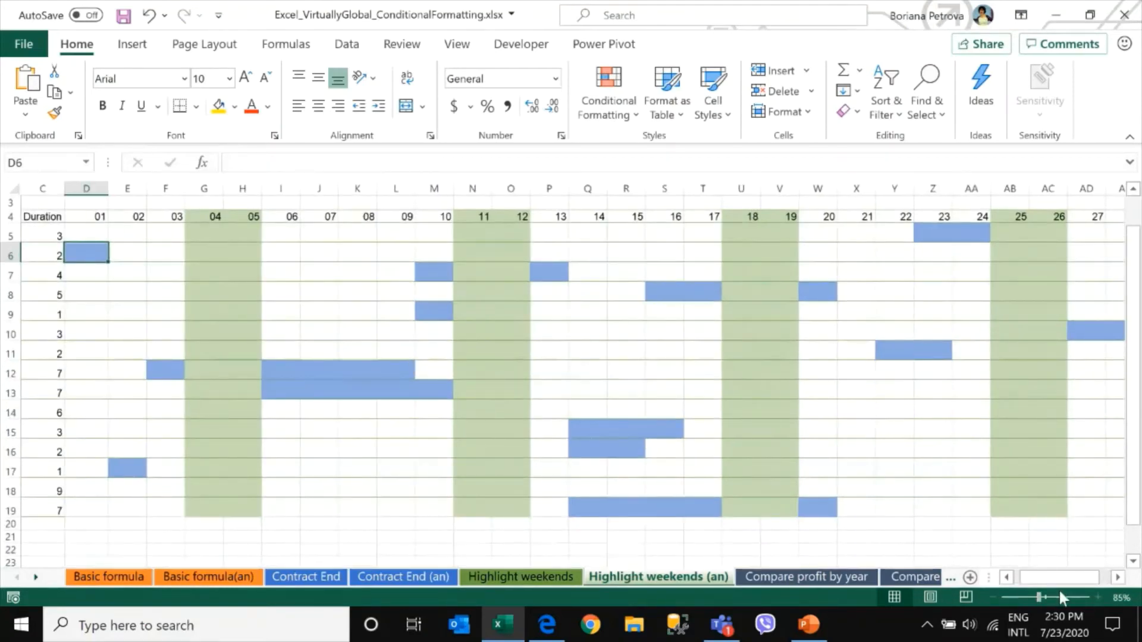
{"action": "left_click_drag", "start_coordinate": [1058, 577], "coordinate": [1035, 576]}
{"action": "scroll", "coordinate": [460, 439], "scroll_direction": "up", "scroll_amount": 1}
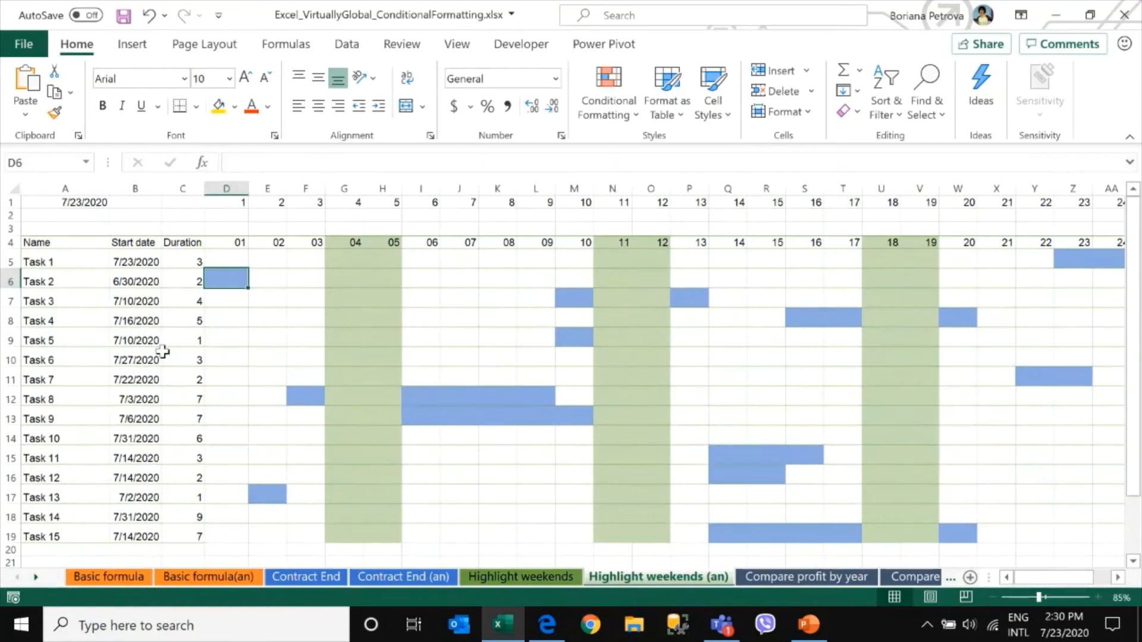
{"action": "left_click_drag", "start_coordinate": [63, 260], "coordinate": [77, 380]}
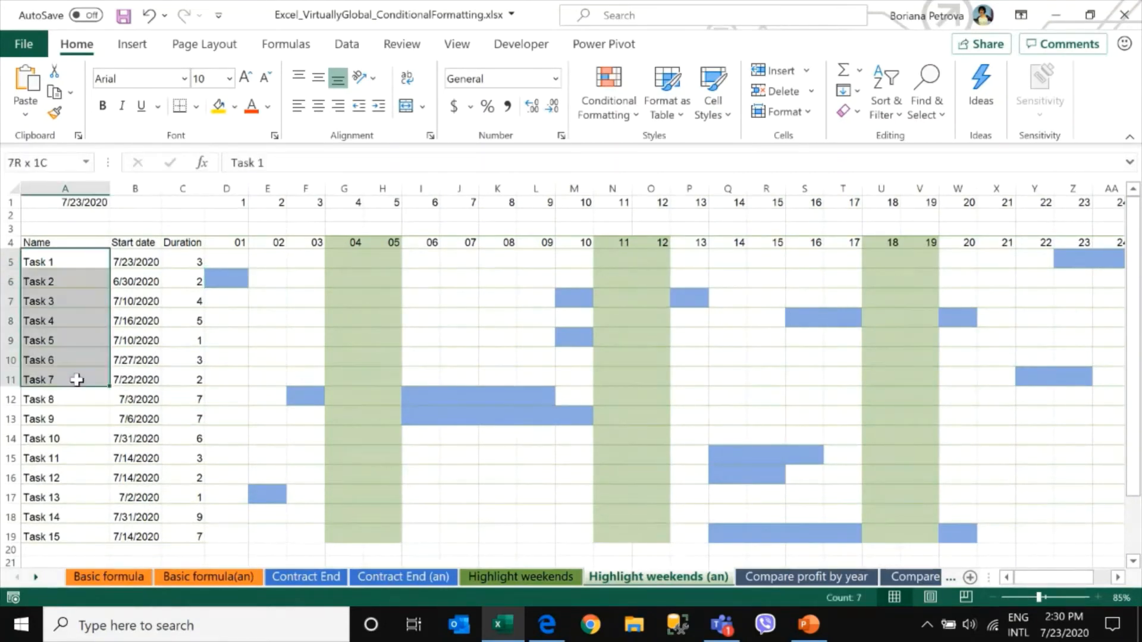
{"action": "left_click_drag", "start_coordinate": [130, 262], "coordinate": [136, 463]}
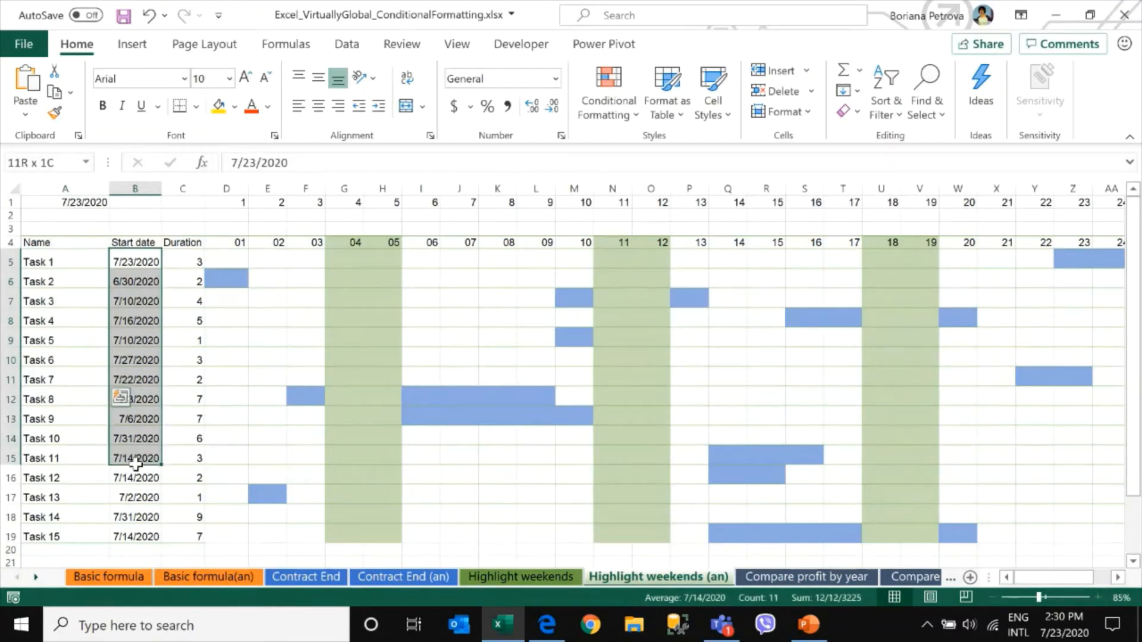
{"action": "left_click_drag", "start_coordinate": [136, 464], "coordinate": [136, 461]}
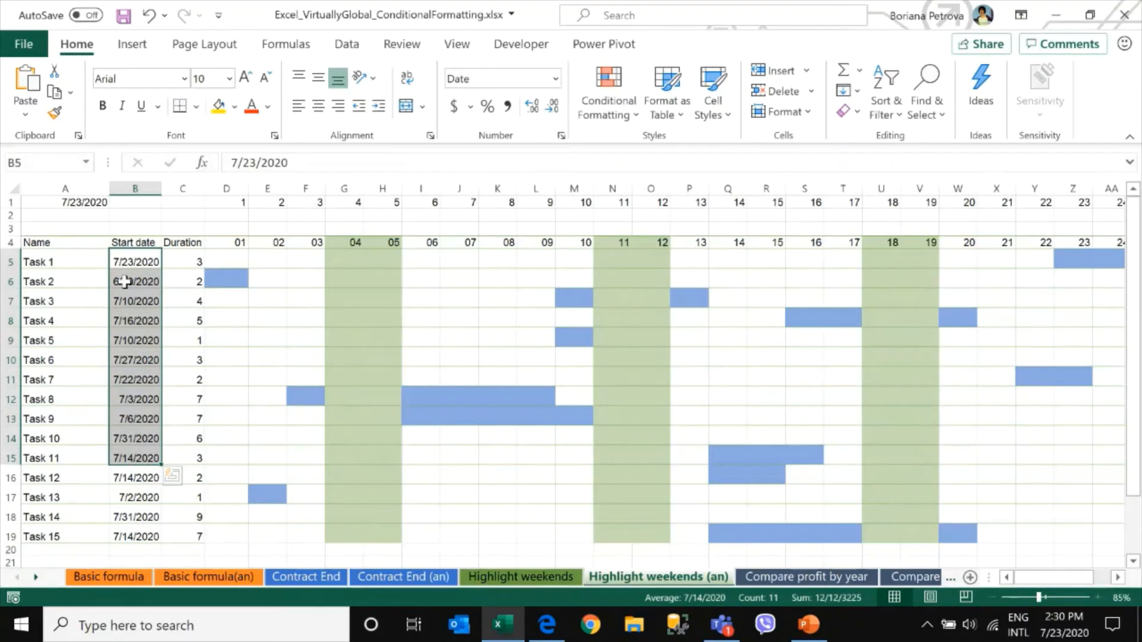
{"action": "left_click_drag", "start_coordinate": [198, 257], "coordinate": [184, 405]}
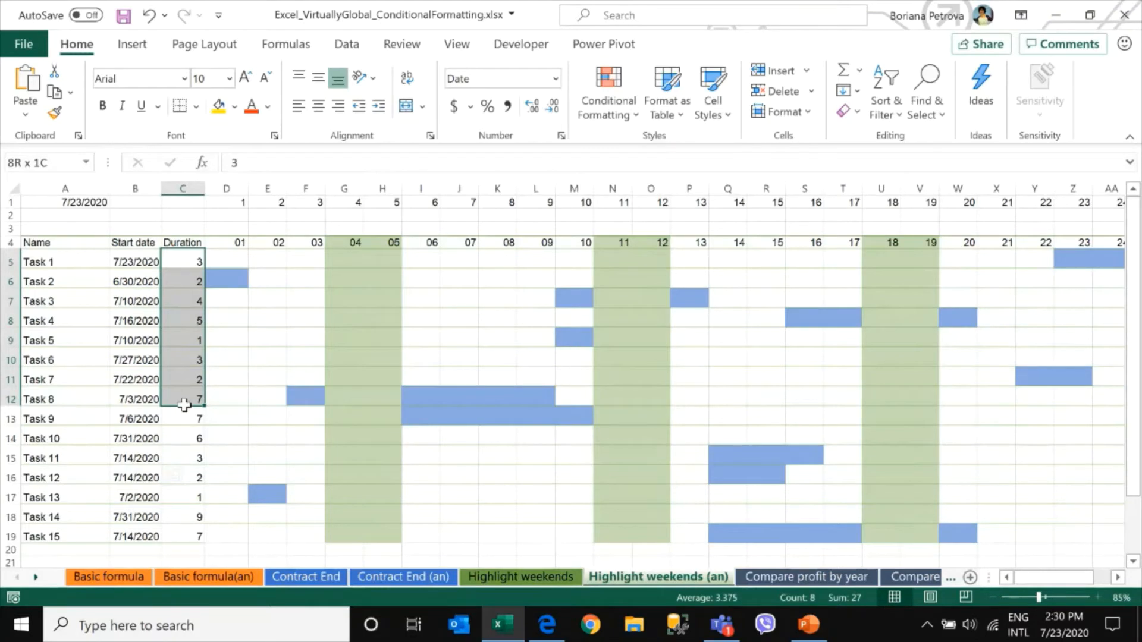
{"action": "left_click_drag", "start_coordinate": [183, 405], "coordinate": [184, 405]}
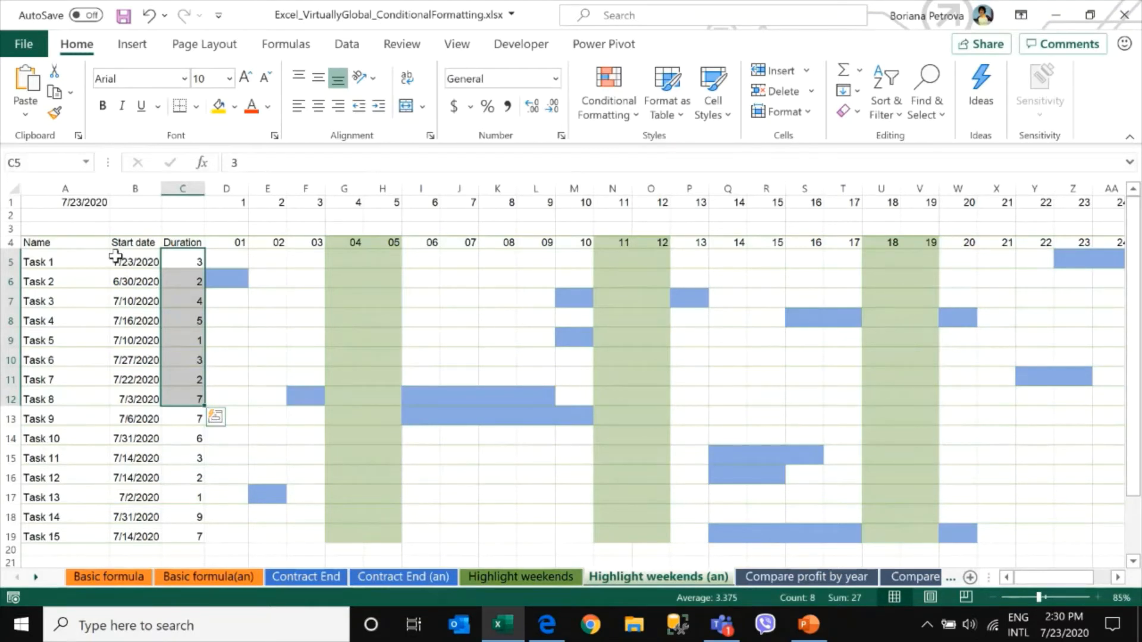
Change Task 1's start date in B5 to 7/20/2020
{"action": "left_click", "coordinate": [83, 265]}
{"action": "left_click_drag", "start_coordinate": [109, 265], "coordinate": [128, 263]}
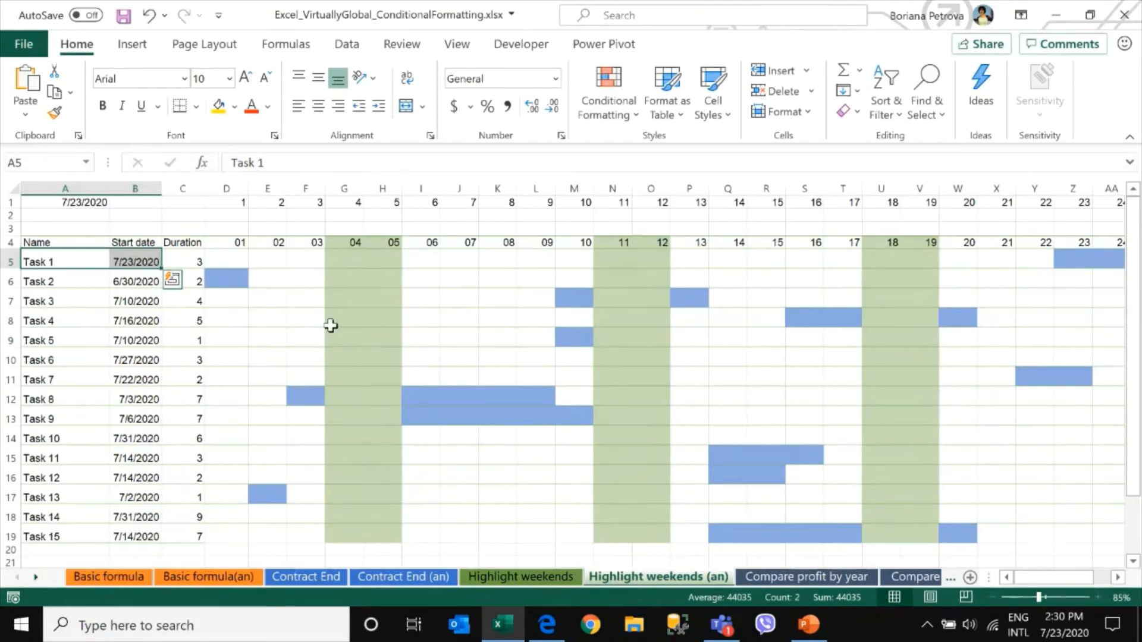
{"action": "mouse_move", "coordinate": [1062, 631]}
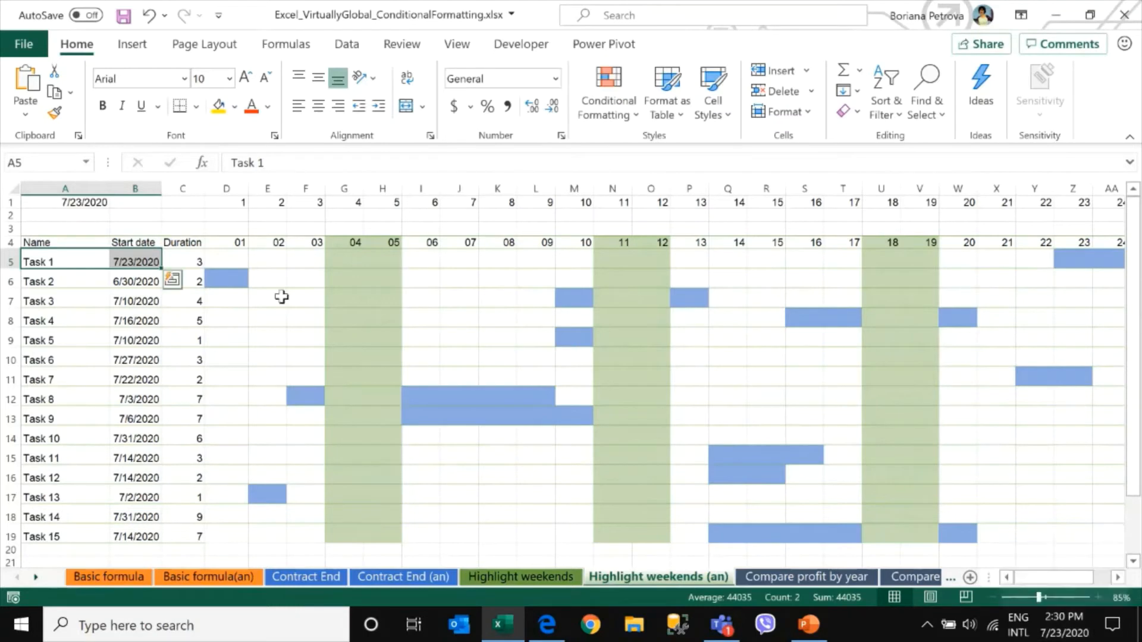
{"action": "left_click", "coordinate": [182, 261]}
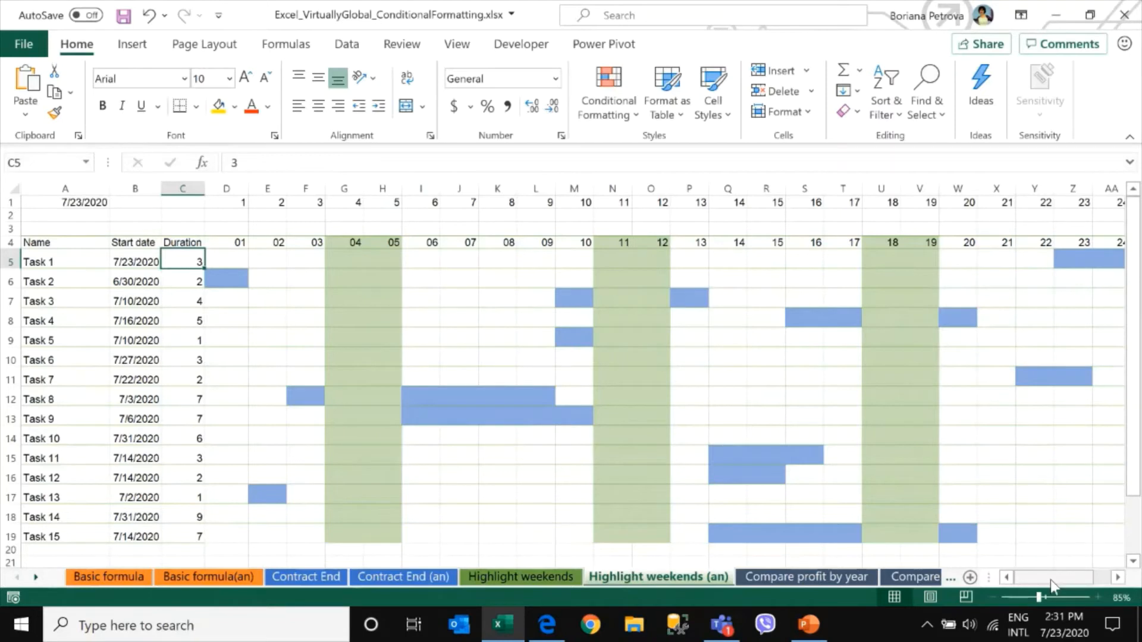
{"action": "left_click", "coordinate": [129, 260]}
{"action": "left_click", "coordinate": [253, 162]}
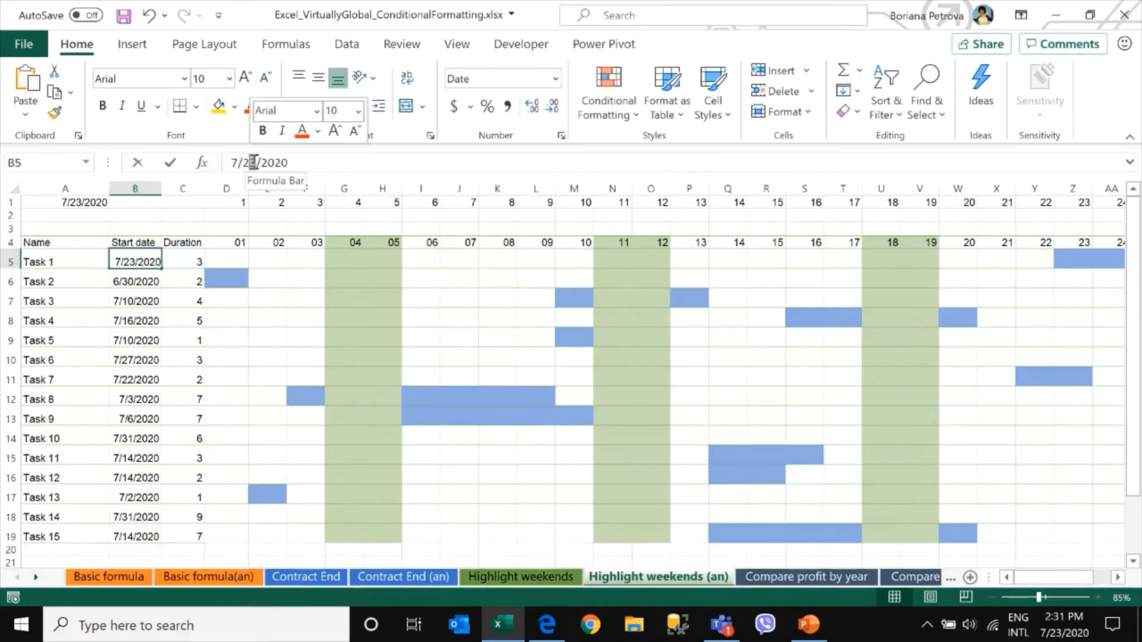
{"action": "key", "text": "BackSpace"}
{"action": "type", "text": "0"}
{"action": "key", "text": "Return"}
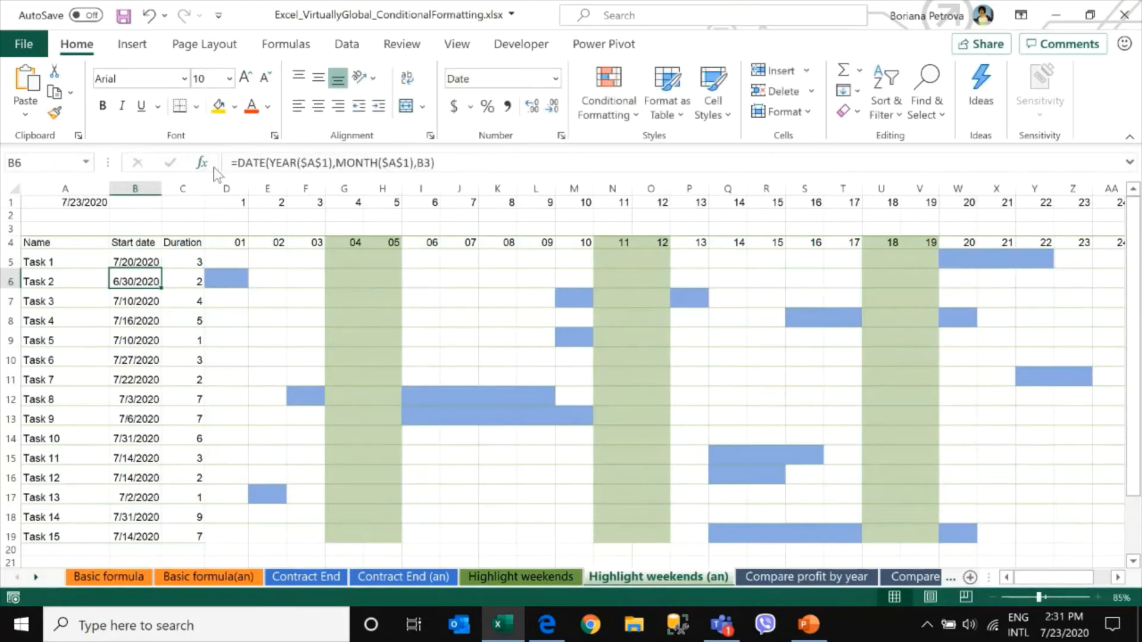
Compare the task bars in the first rows with their start dates and durations
{"action": "left_click", "coordinate": [133, 257]}
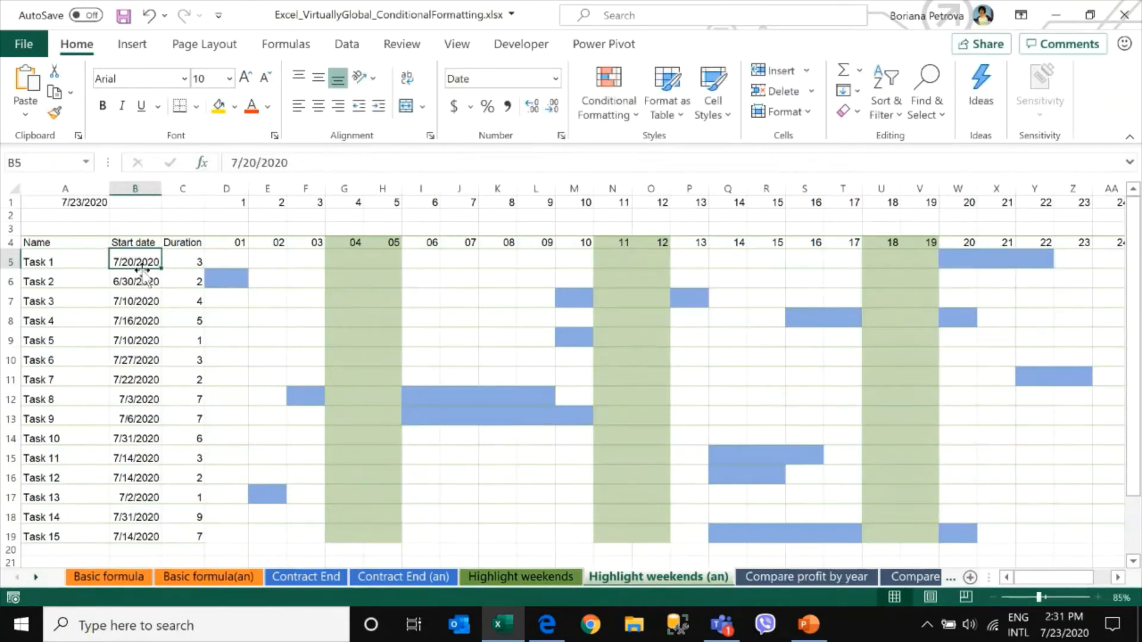
{"action": "left_click", "coordinate": [173, 257]}
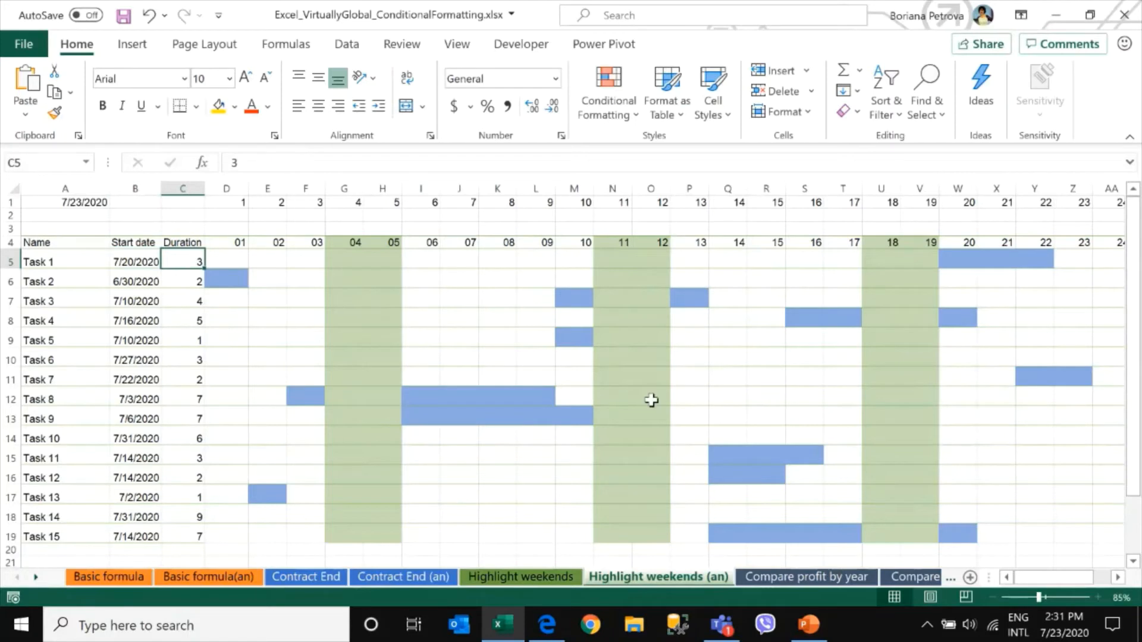
{"action": "left_click_drag", "start_coordinate": [955, 257], "coordinate": [1037, 257]}
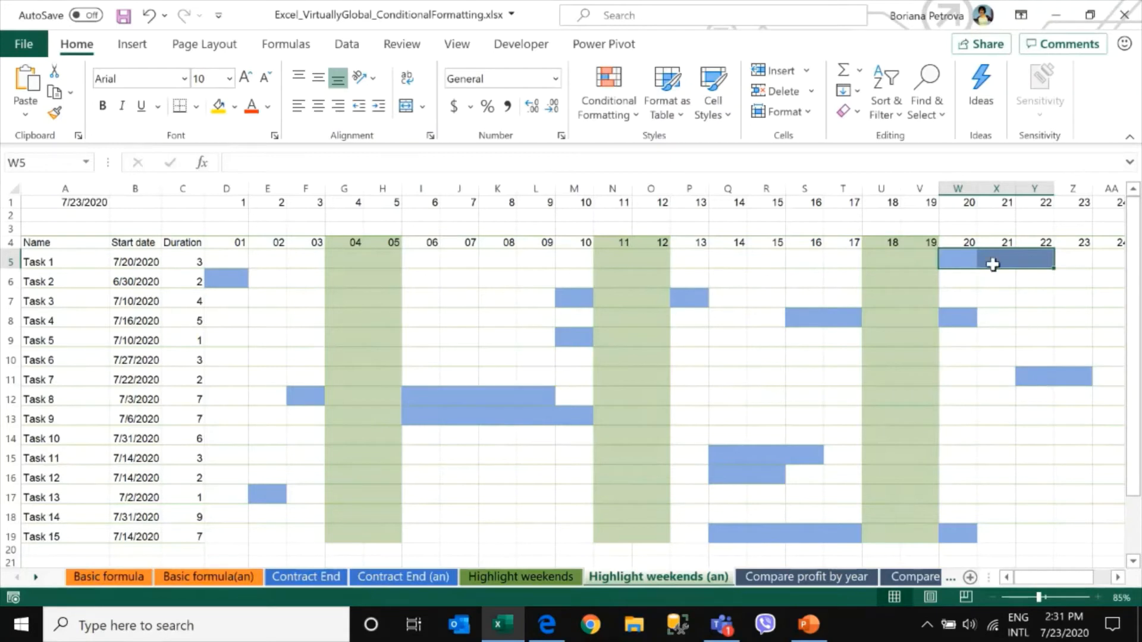
{"action": "left_click", "coordinate": [961, 258]}
{"action": "key", "text": "Right"}
{"action": "key", "text": "Right"}
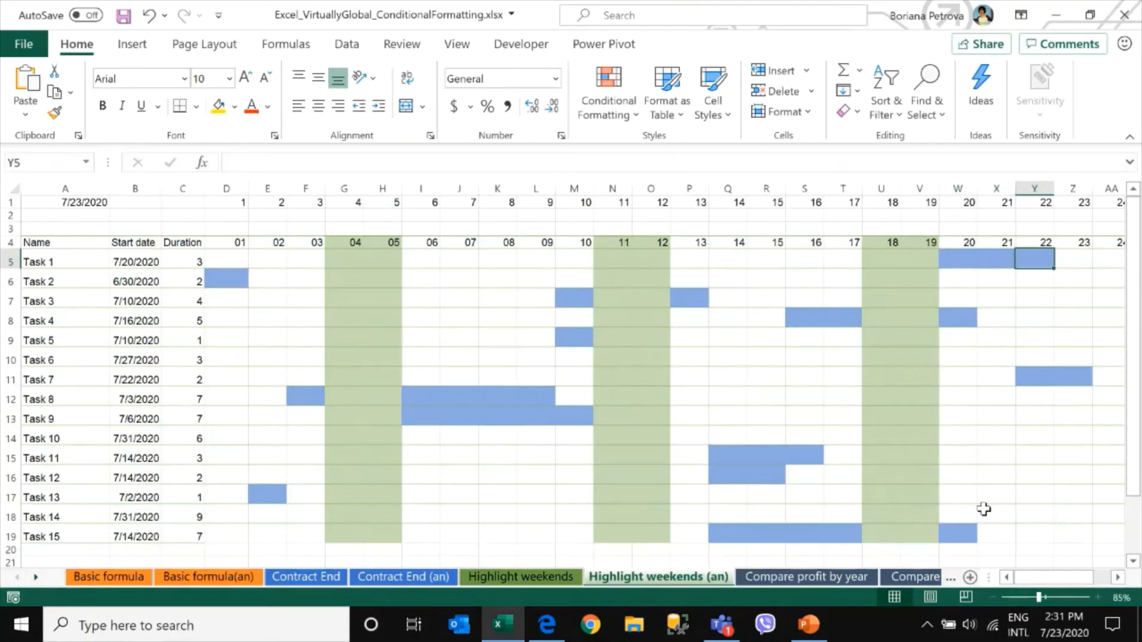
{"action": "left_click_drag", "start_coordinate": [122, 282], "coordinate": [205, 277]}
{"action": "left_click_drag", "start_coordinate": [134, 276], "coordinate": [134, 278]}
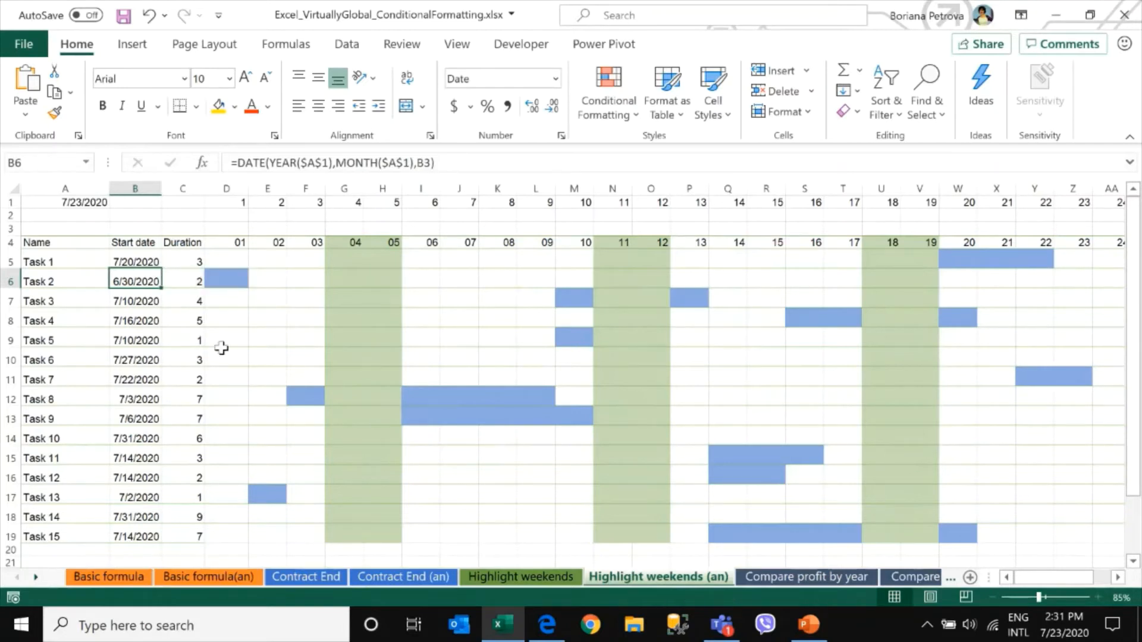
{"action": "left_click", "coordinate": [185, 278]}
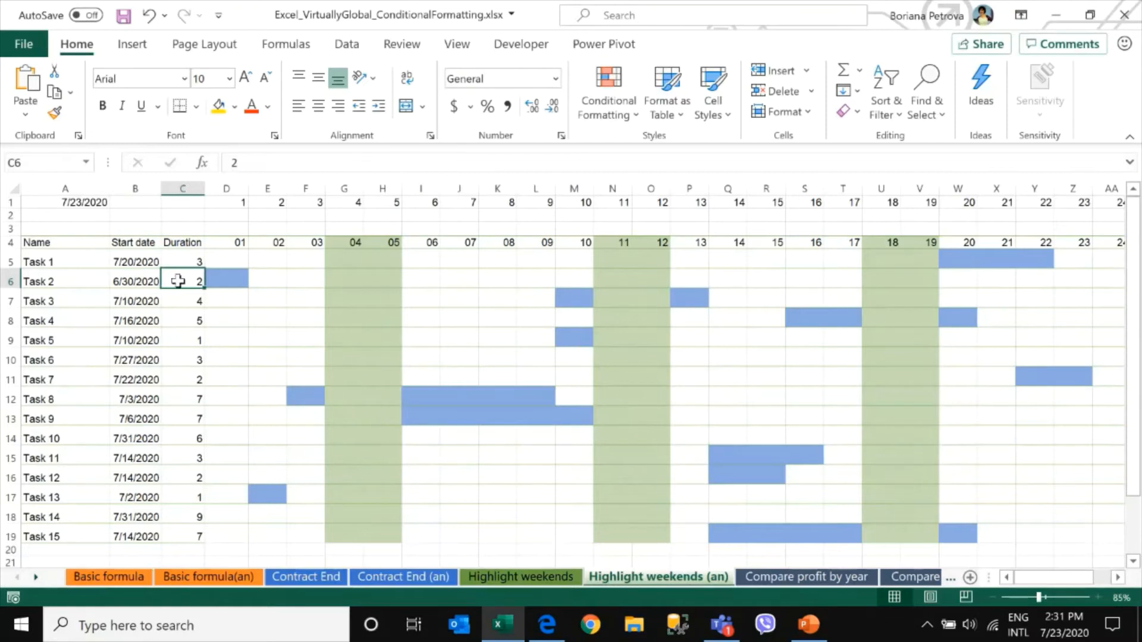
{"action": "left_click", "coordinate": [233, 276]}
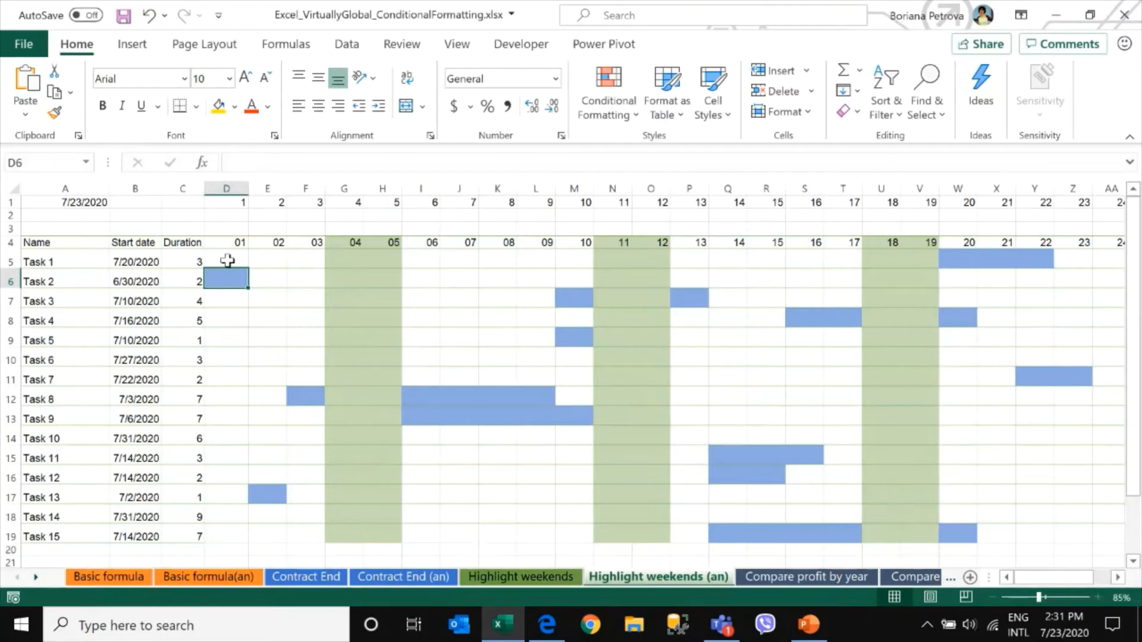
{"action": "left_click", "coordinate": [226, 262]}
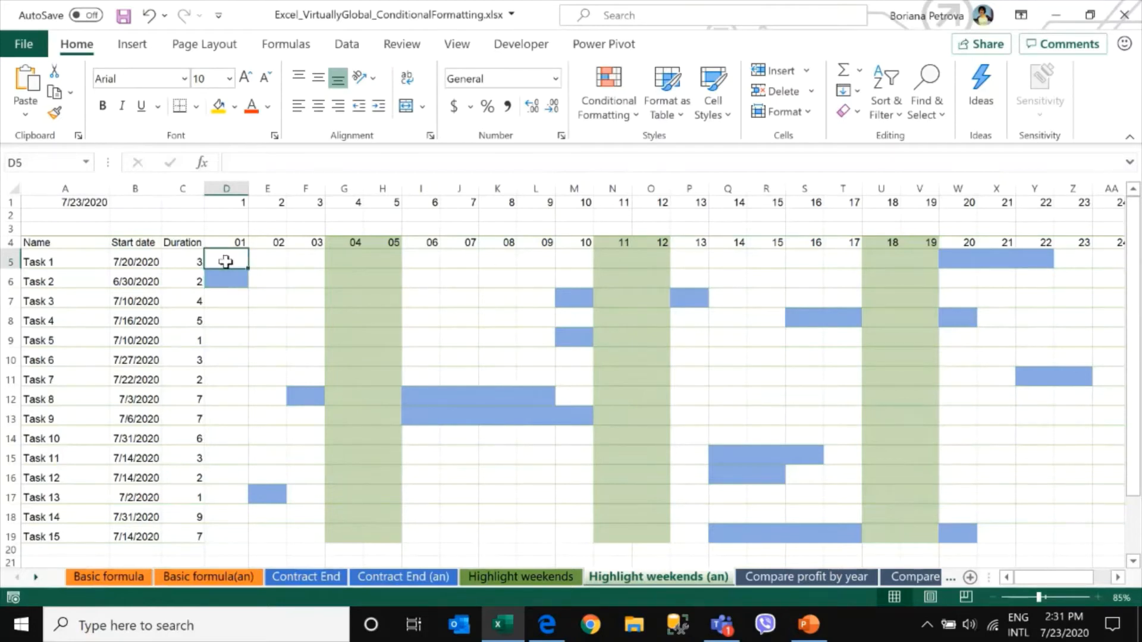
Open the conditional formatting rules for the selection and examine the weekend rule's WEEKDAY formula without changing it
{"action": "left_click", "coordinate": [619, 97]}
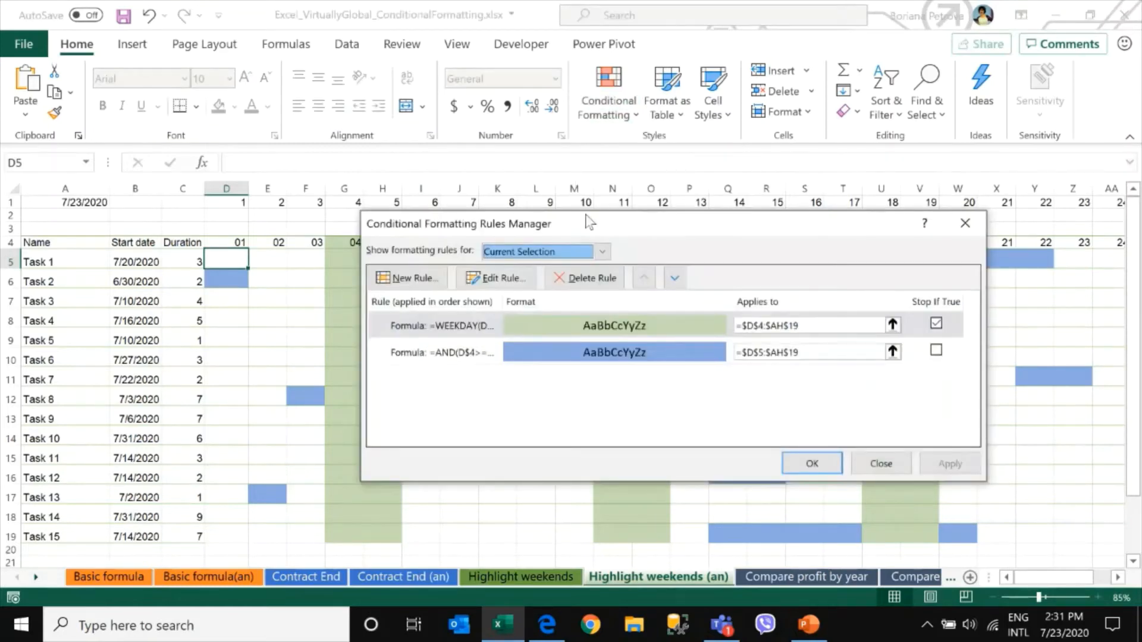
{"action": "left_click_drag", "start_coordinate": [607, 224], "coordinate": [519, 129]}
{"action": "left_click", "coordinate": [345, 237]}
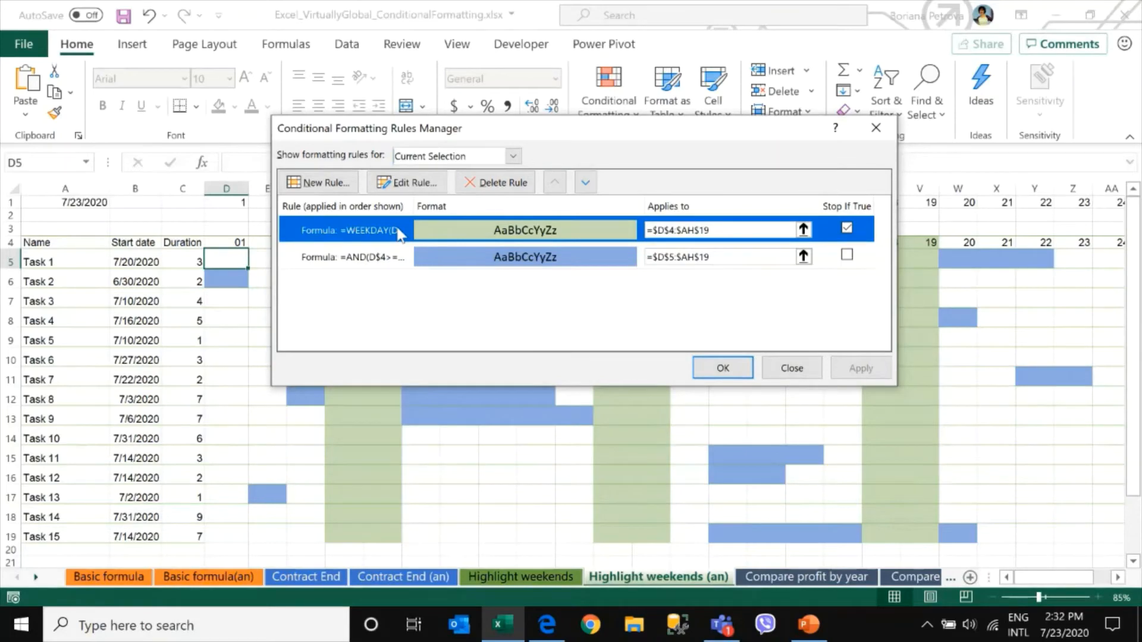
{"action": "double_click", "coordinate": [398, 233]}
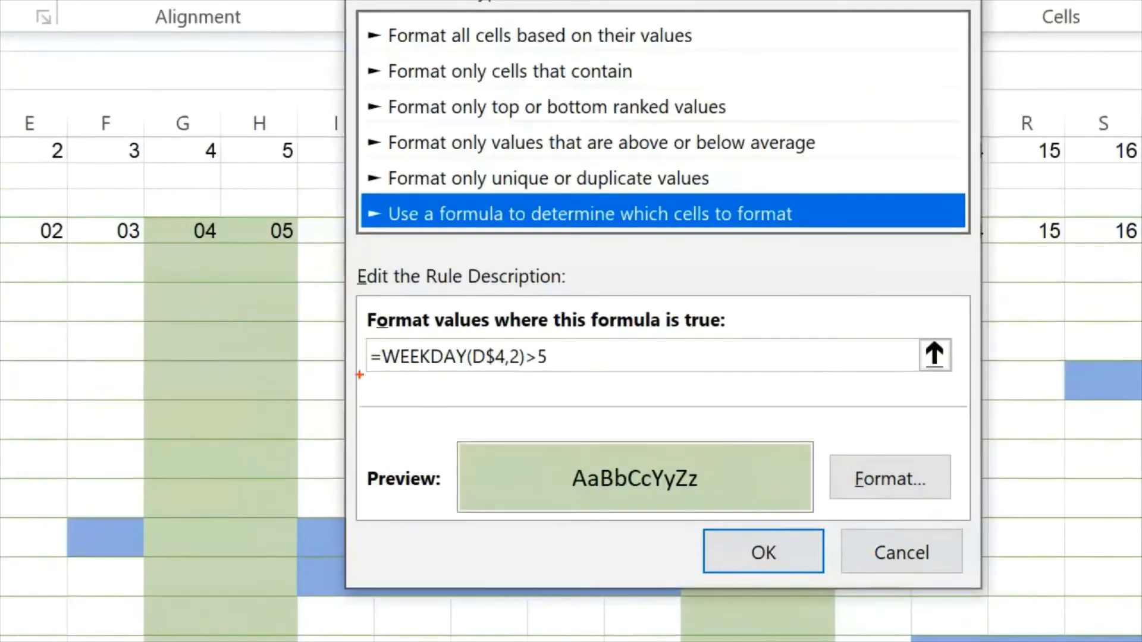
{"action": "mouse_move", "coordinate": [360, 375]}
{"action": "left_mouse_down"}
{"action": "mouse_move", "coordinate": [471, 393]}
{"action": "mouse_move", "coordinate": [610, 377]}
{"action": "left_mouse_up"}
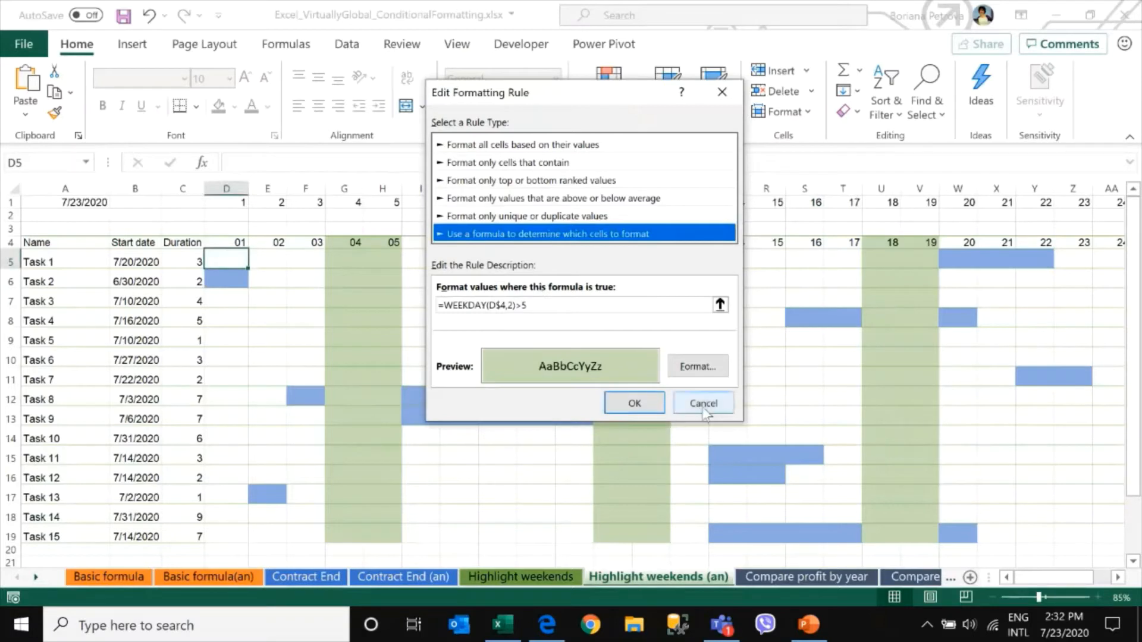
{"action": "left_click", "coordinate": [902, 552]}
Open the task-duration rule and examine its AND formula comparing row 4 dates with start dates and durations, then close the rules manager
{"action": "left_click", "coordinate": [359, 261]}
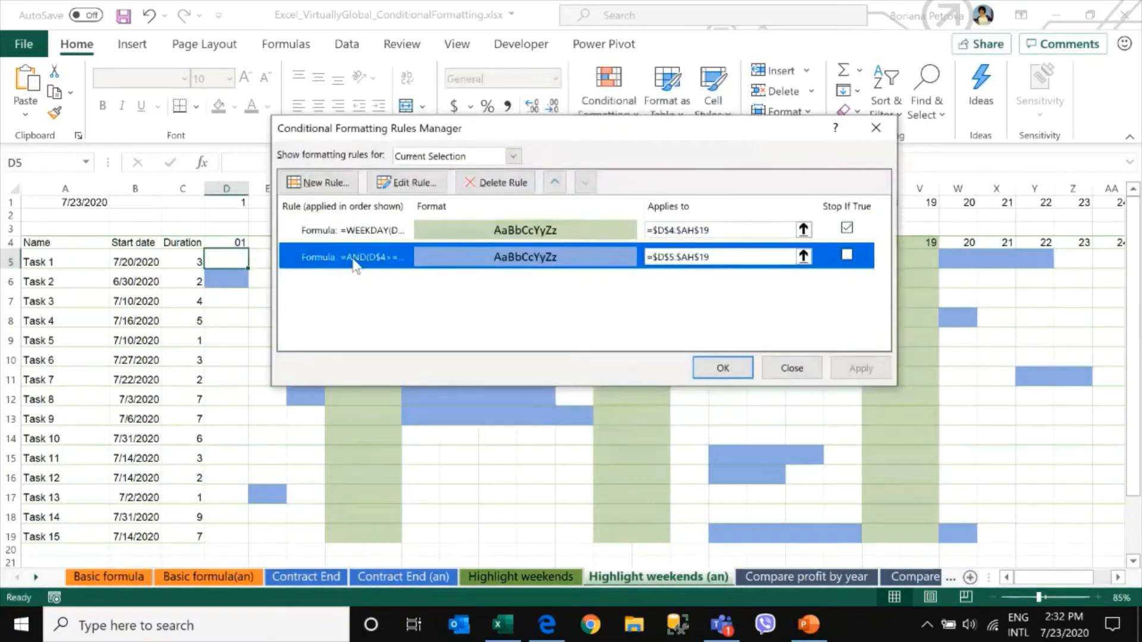
{"action": "double_click", "coordinate": [359, 262]}
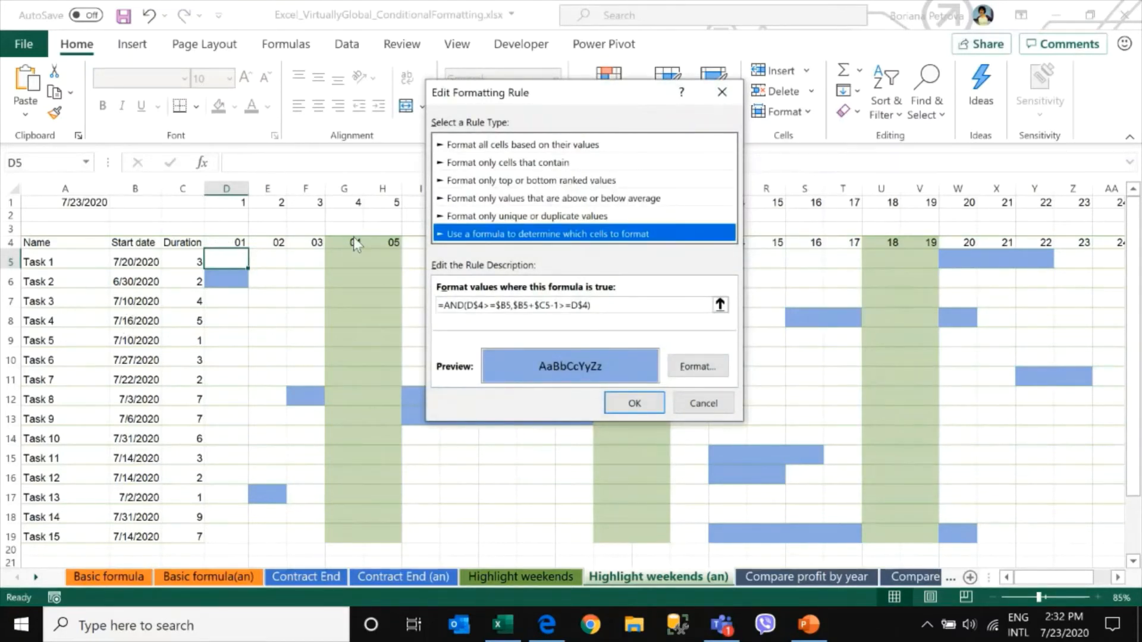
{"action": "left_click_drag", "start_coordinate": [561, 88], "coordinate": [455, 94]}
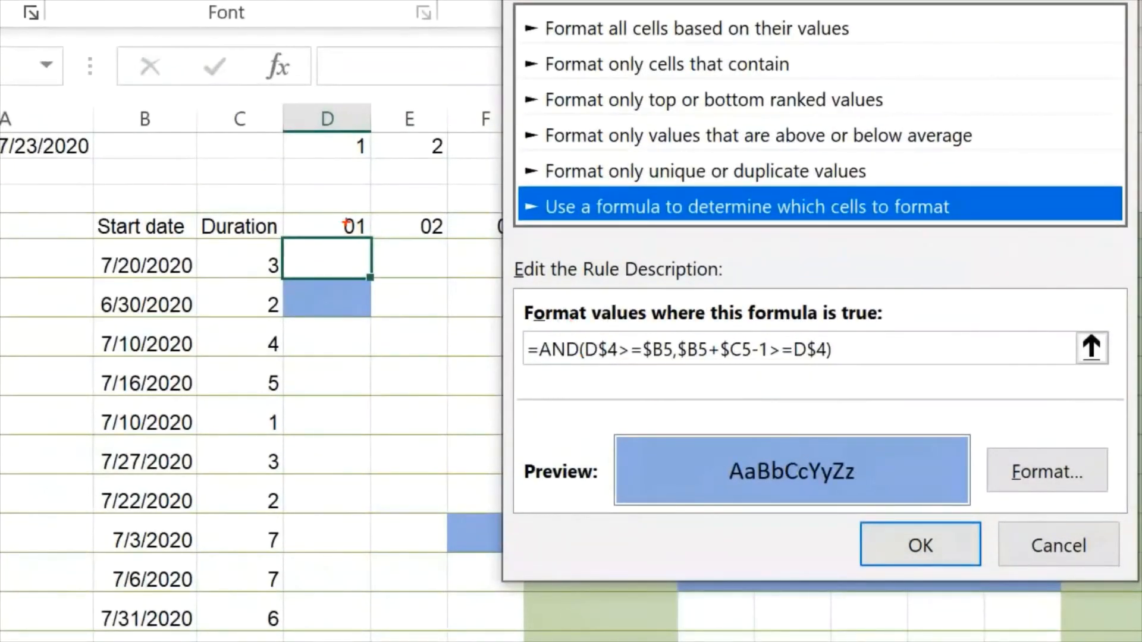
{"action": "mouse_move", "coordinate": [367, 208]}
{"action": "left_mouse_down"}
{"action": "mouse_move", "coordinate": [301, 227]}
{"action": "mouse_move", "coordinate": [462, 246]}
{"action": "mouse_move", "coordinate": [473, 226]}
{"action": "mouse_move", "coordinate": [333, 210]}
{"action": "left_mouse_up"}
{"action": "left_click_drag", "start_coordinate": [590, 363], "coordinate": [622, 360]}
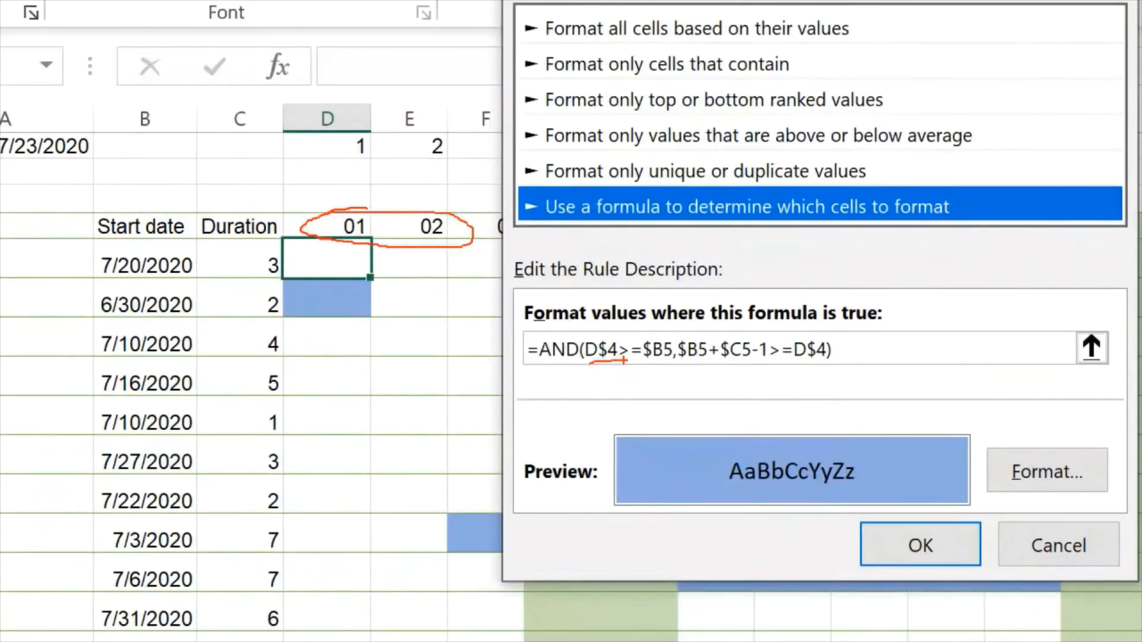
{"action": "mouse_move", "coordinate": [146, 240]}
{"action": "left_mouse_down"}
{"action": "mouse_move", "coordinate": [122, 240]}
{"action": "mouse_move", "coordinate": [93, 275]}
{"action": "mouse_move", "coordinate": [190, 286]}
{"action": "mouse_move", "coordinate": [169, 234]}
{"action": "mouse_move", "coordinate": [129, 239]}
{"action": "left_mouse_up"}
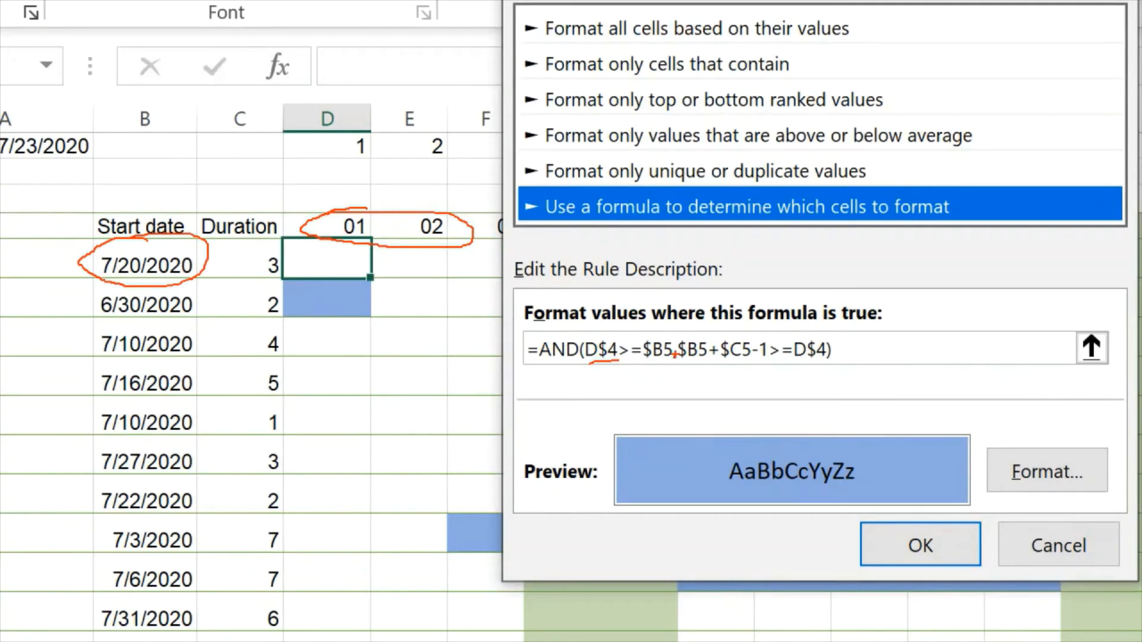
{"action": "mouse_move", "coordinate": [676, 350]}
{"action": "left_mouse_down"}
{"action": "mouse_move", "coordinate": [676, 372]}
{"action": "mouse_move", "coordinate": [570, 383]}
{"action": "left_mouse_up"}
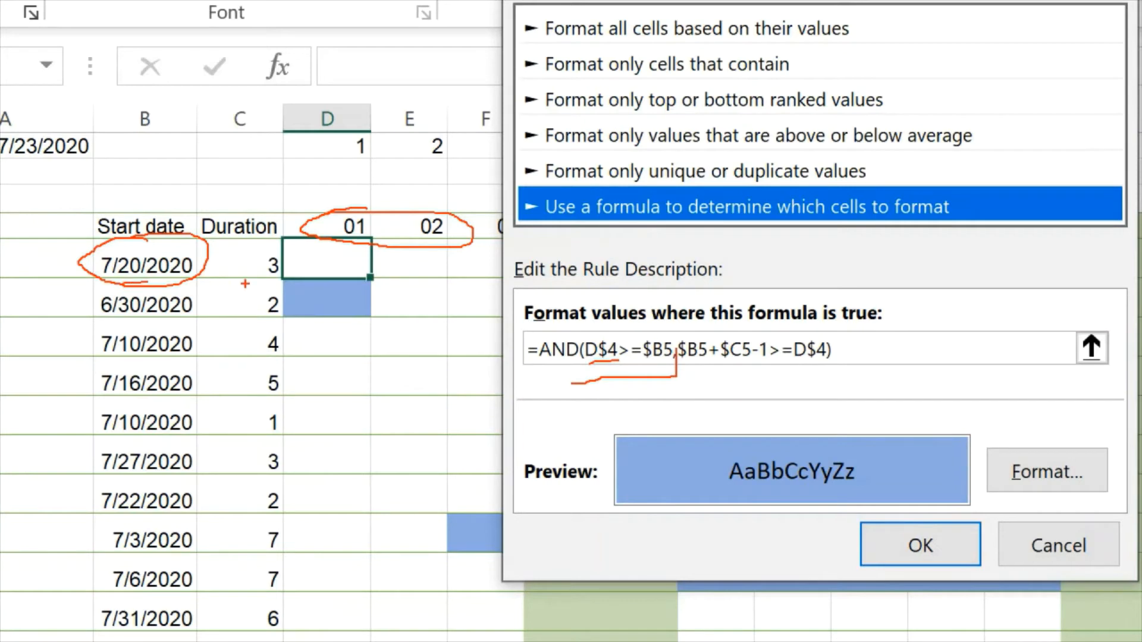
{"action": "left_click_drag", "start_coordinate": [246, 283], "coordinate": [285, 283]}
{"action": "left_click_drag", "start_coordinate": [769, 369], "coordinate": [694, 368]}
{"action": "left_click_drag", "start_coordinate": [415, 240], "coordinate": [424, 240]}
{"action": "mouse_move", "coordinate": [268, 275]}
{"action": "left_mouse_down"}
{"action": "mouse_move", "coordinate": [278, 269]}
{"action": "mouse_move", "coordinate": [257, 279]}
{"action": "mouse_move", "coordinate": [275, 284]}
{"action": "left_mouse_up"}
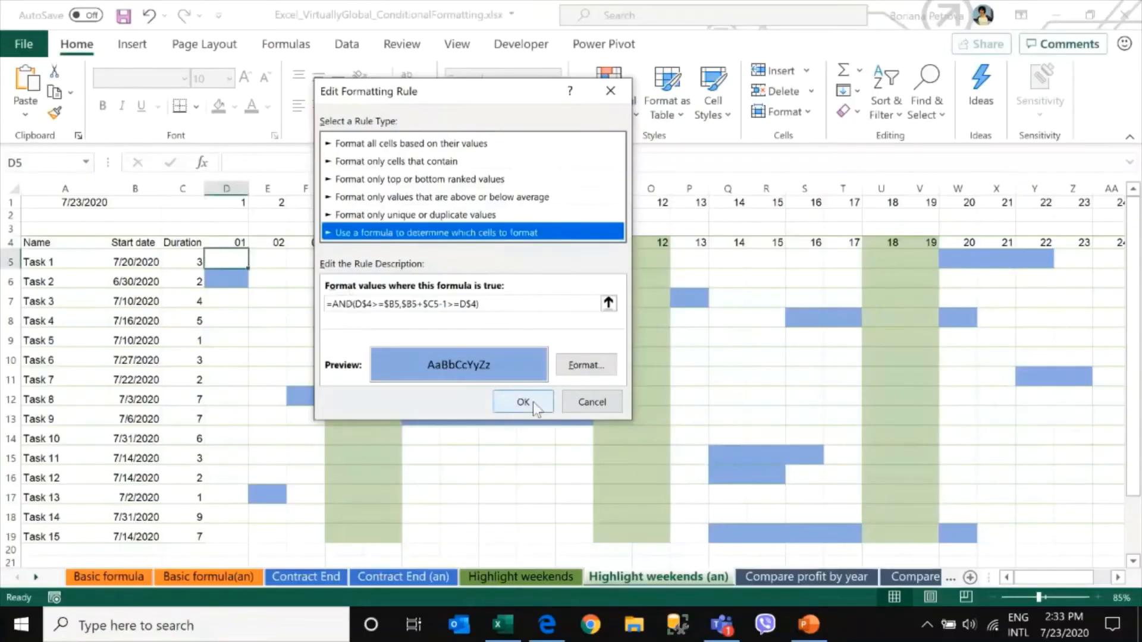
{"action": "left_click", "coordinate": [837, 500]}
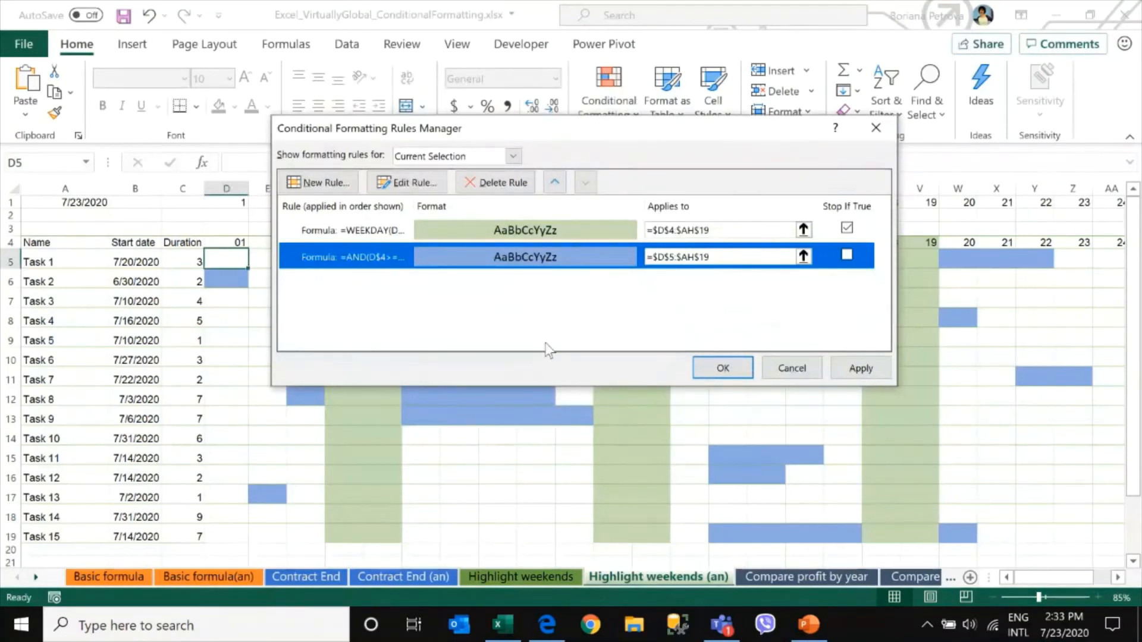
{"action": "left_click", "coordinate": [869, 365]}
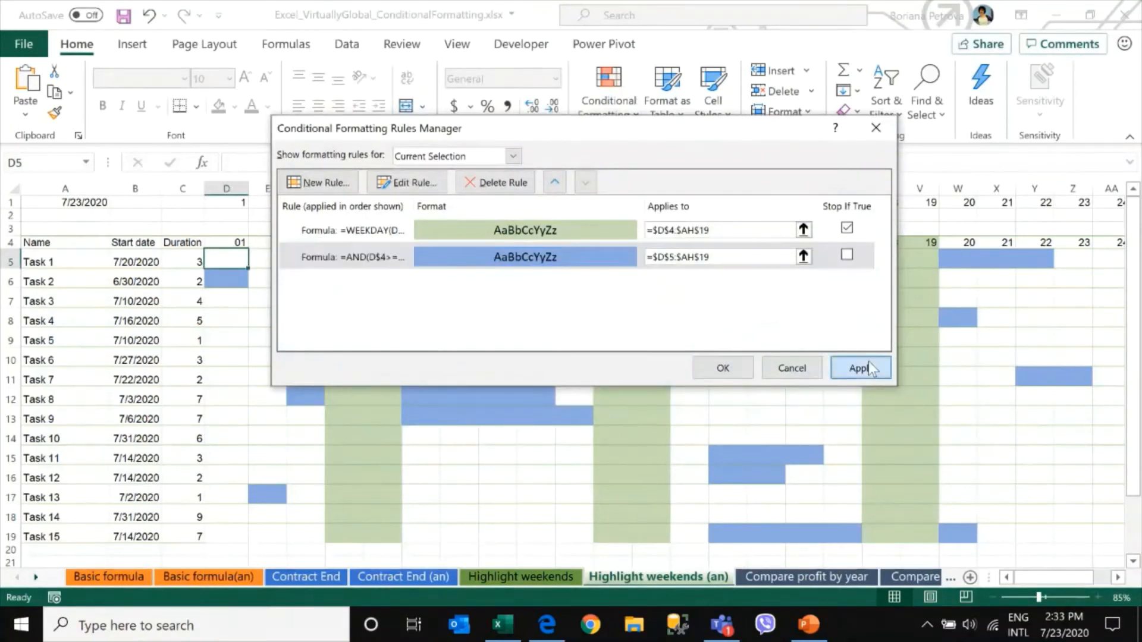
{"action": "left_click", "coordinate": [735, 375]}
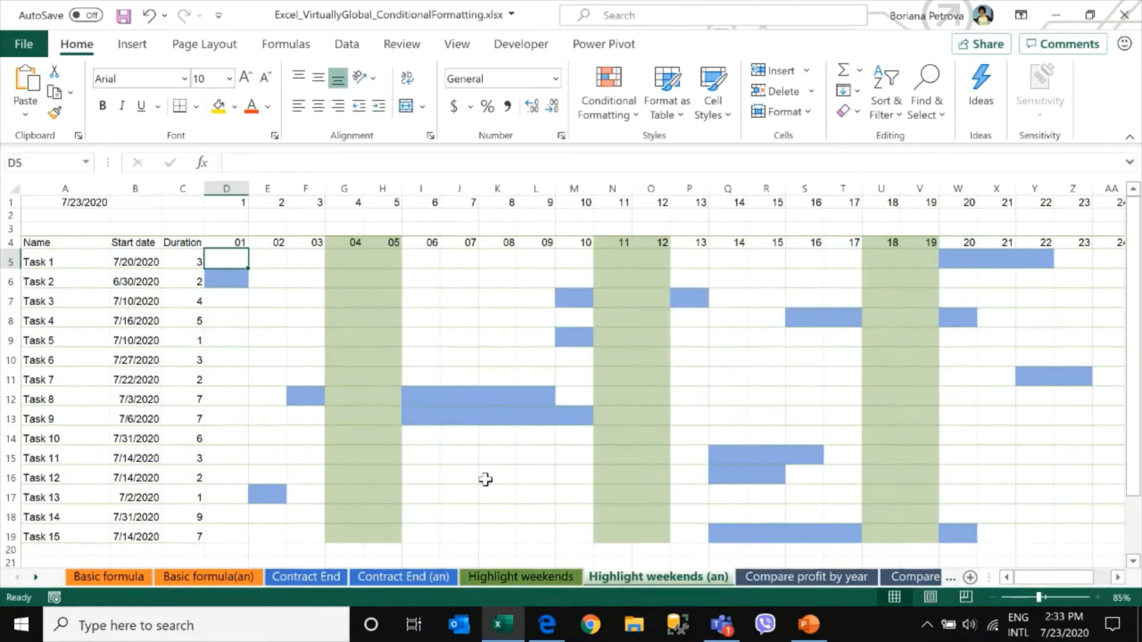
Inspect Task 8's start date and the highlighted cells of its bar across the schedule grid
{"action": "left_click", "coordinate": [128, 398]}
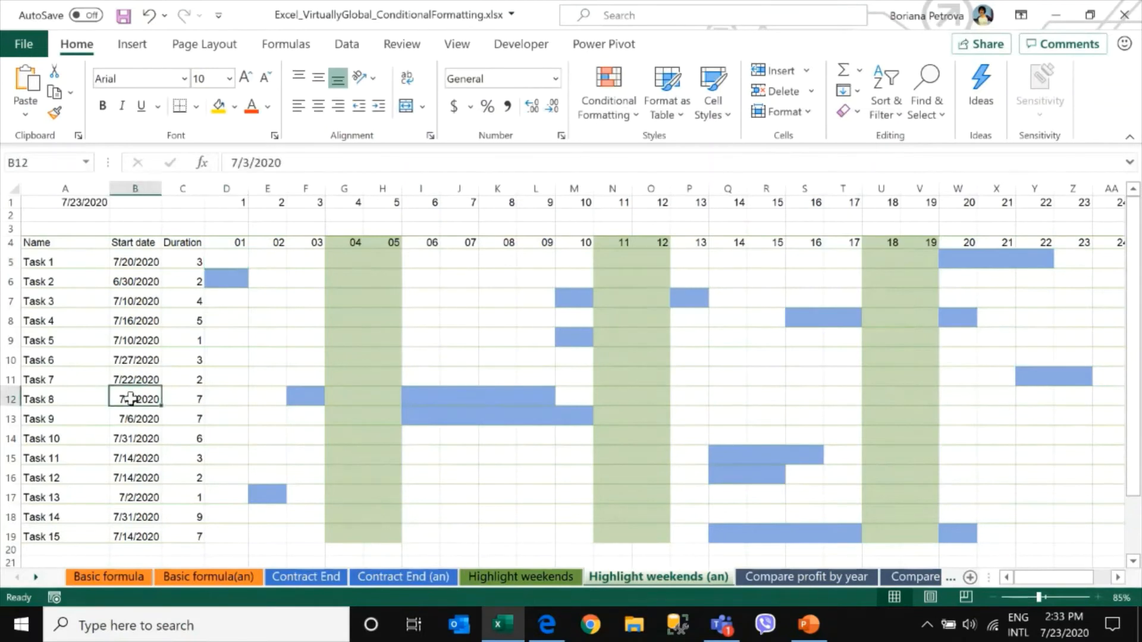
{"action": "left_click", "coordinate": [303, 399]}
{"action": "left_click_drag", "start_coordinate": [303, 399], "coordinate": [548, 395]}
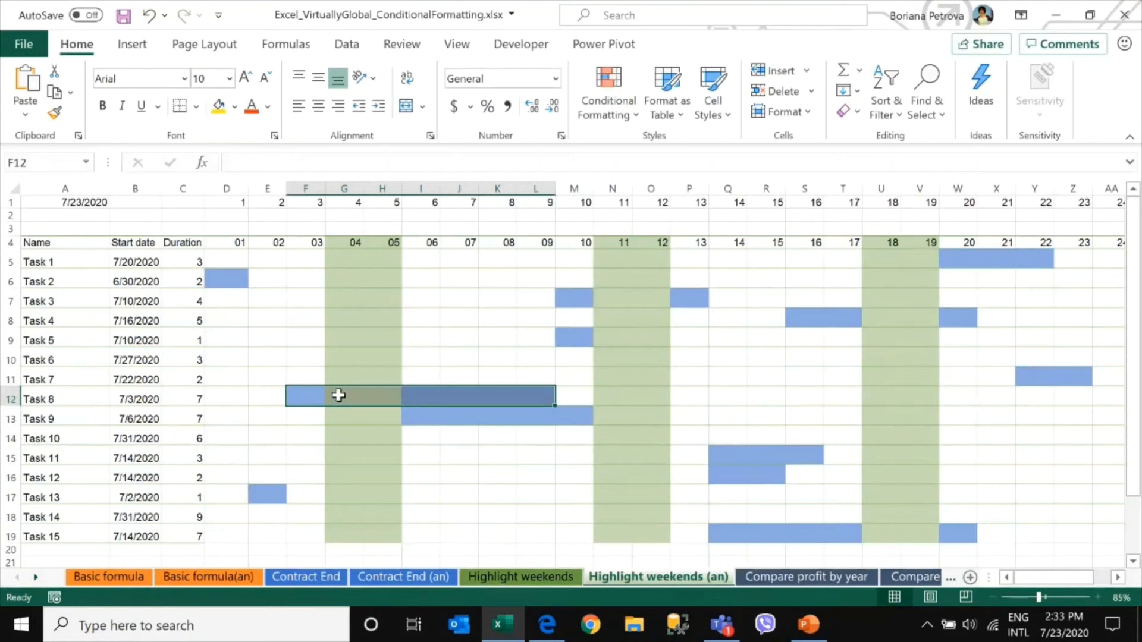
{"action": "left_click_drag", "start_coordinate": [336, 395], "coordinate": [381, 394]}
{"action": "left_click", "coordinate": [568, 399]}
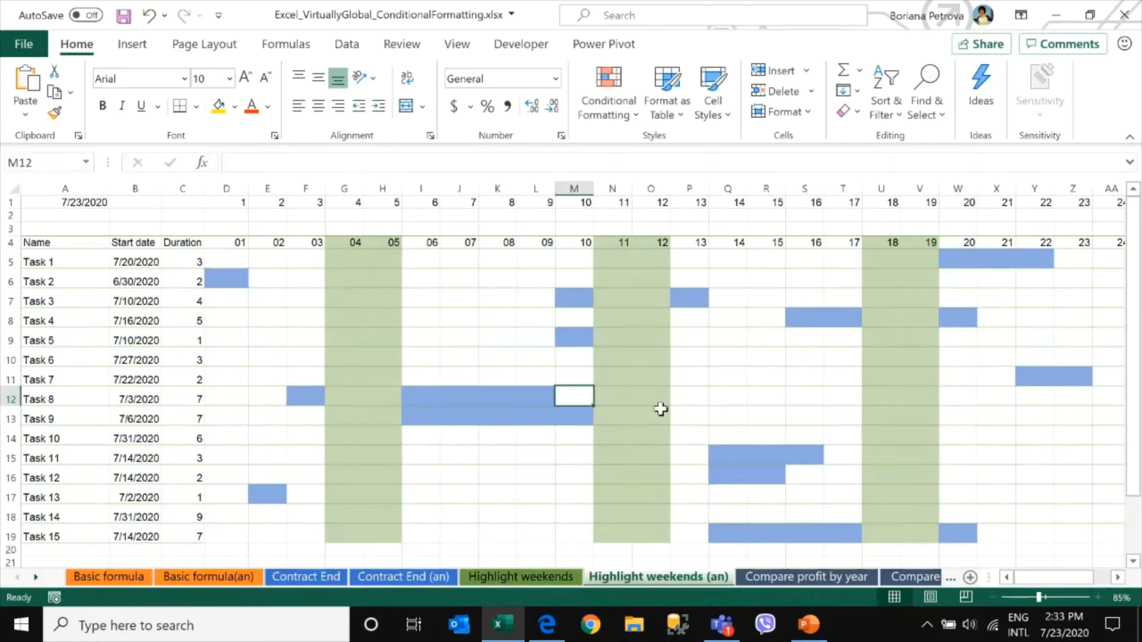
{"action": "left_click", "coordinate": [688, 396]}
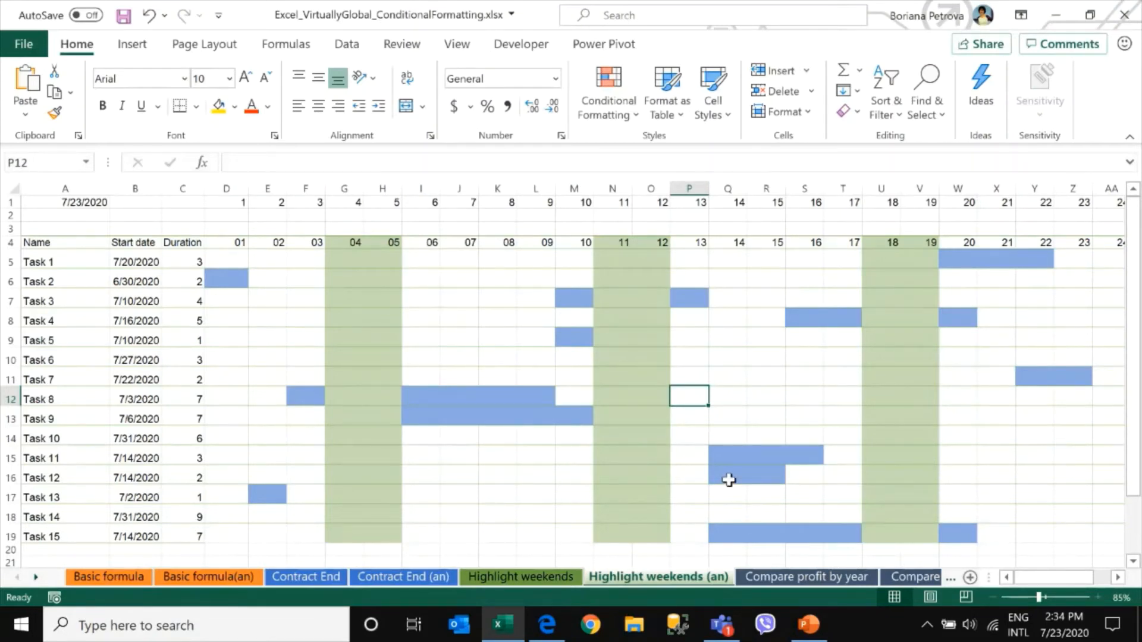
Switch to PowerPoint, go to slide 13, start the slide show from it and advance to the next slide
{"action": "left_click", "coordinate": [809, 626]}
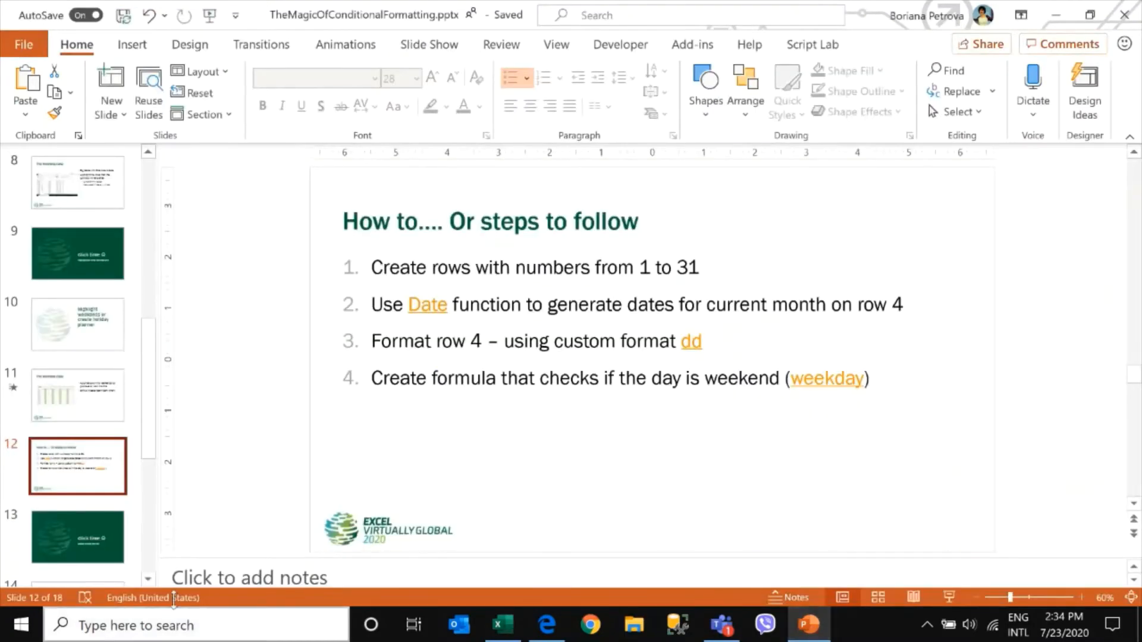
{"action": "left_click", "coordinate": [90, 538]}
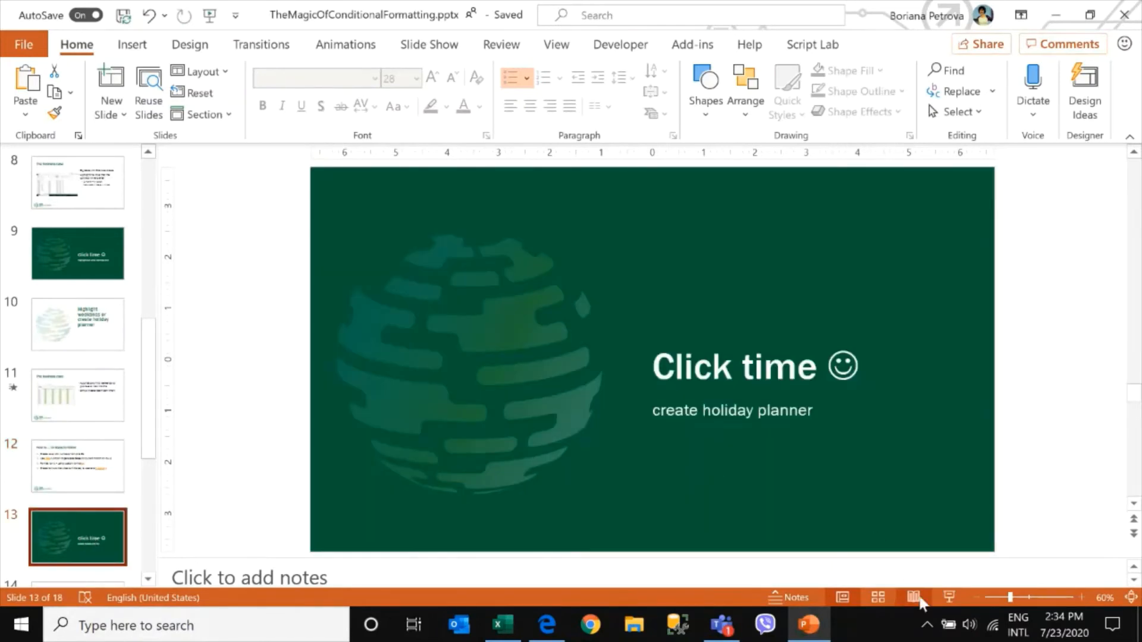
{"action": "left_click", "coordinate": [954, 596]}
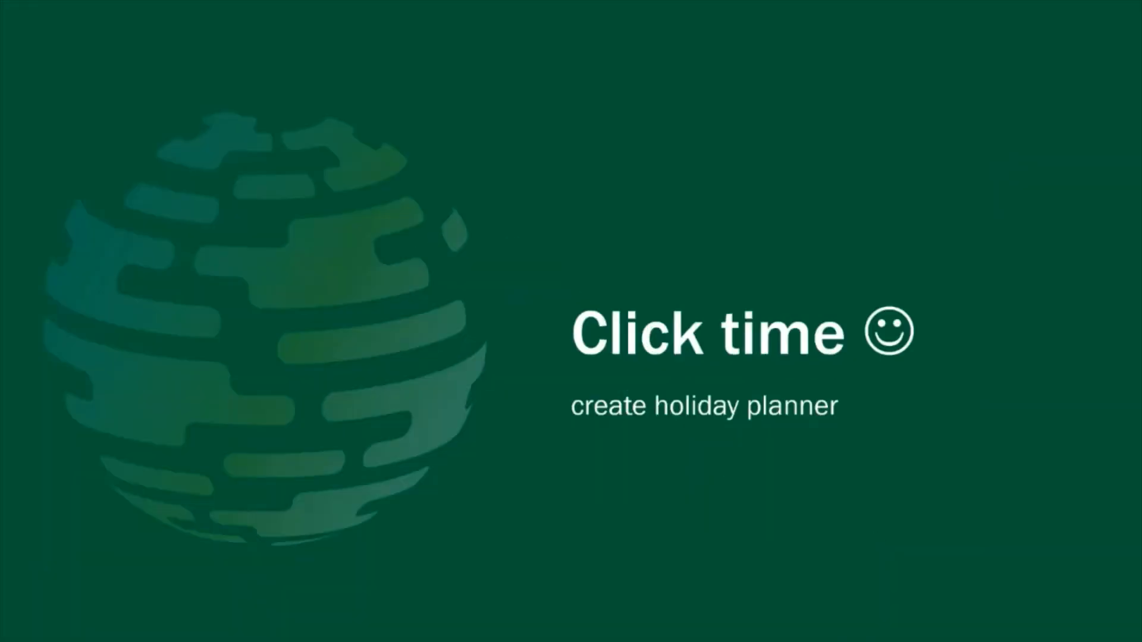
{"action": "key", "text": "Right"}
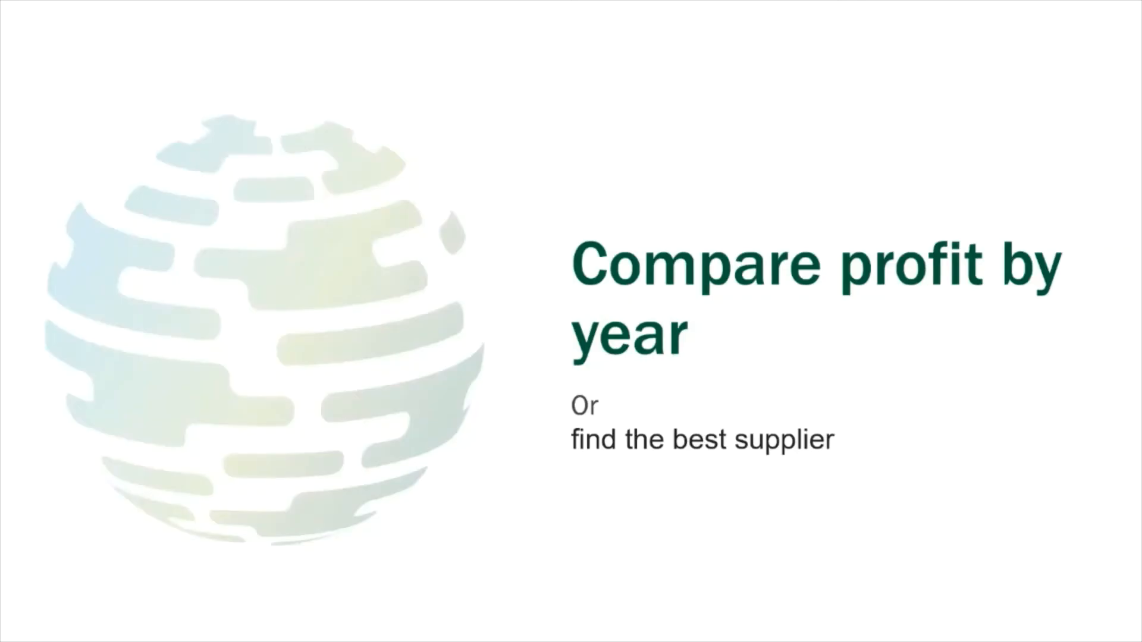
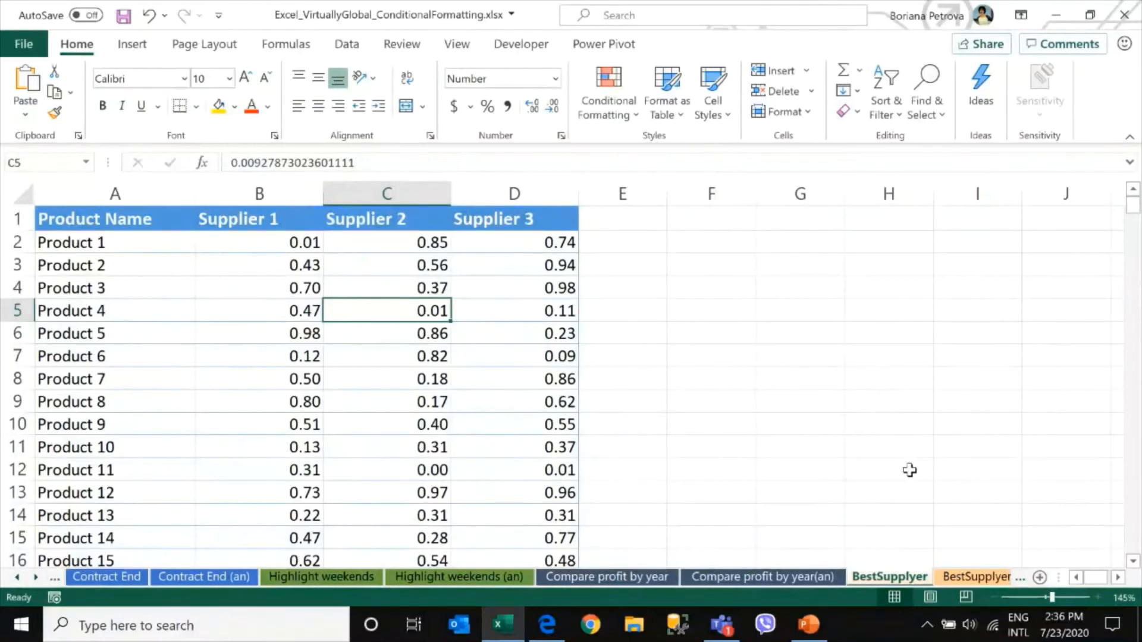
Copy columns A to D of the supplier table and paste them starting at column F
{"action": "left_click_drag", "start_coordinate": [89, 194], "coordinate": [523, 221]}
{"action": "right_click", "coordinate": [506, 239]}
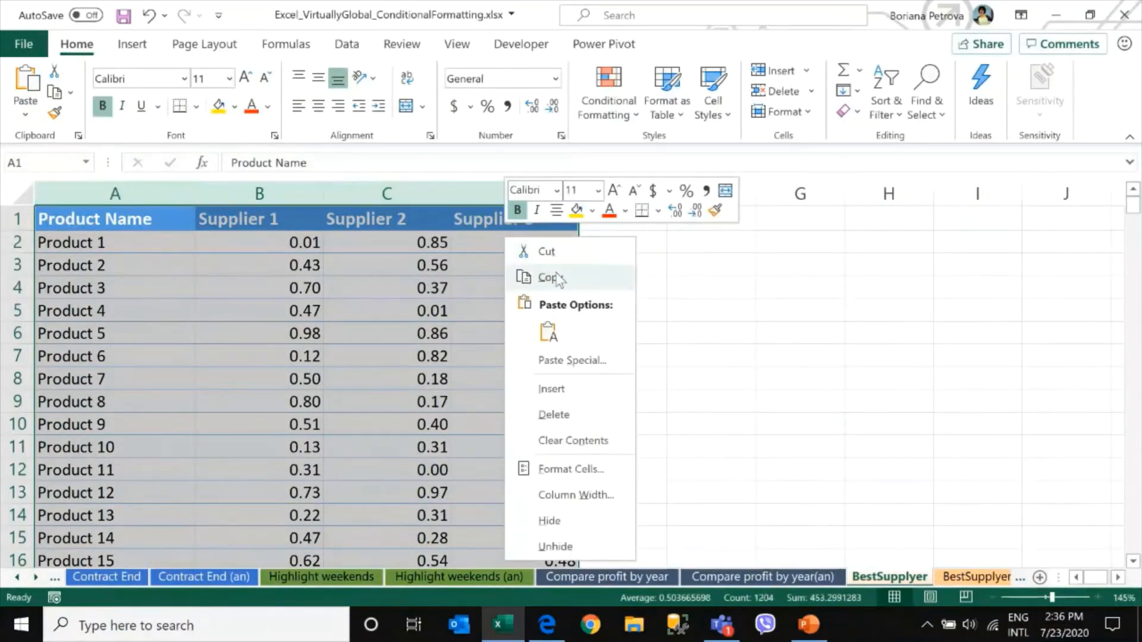
{"action": "left_click", "coordinate": [557, 277]}
{"action": "right_click", "coordinate": [701, 215]}
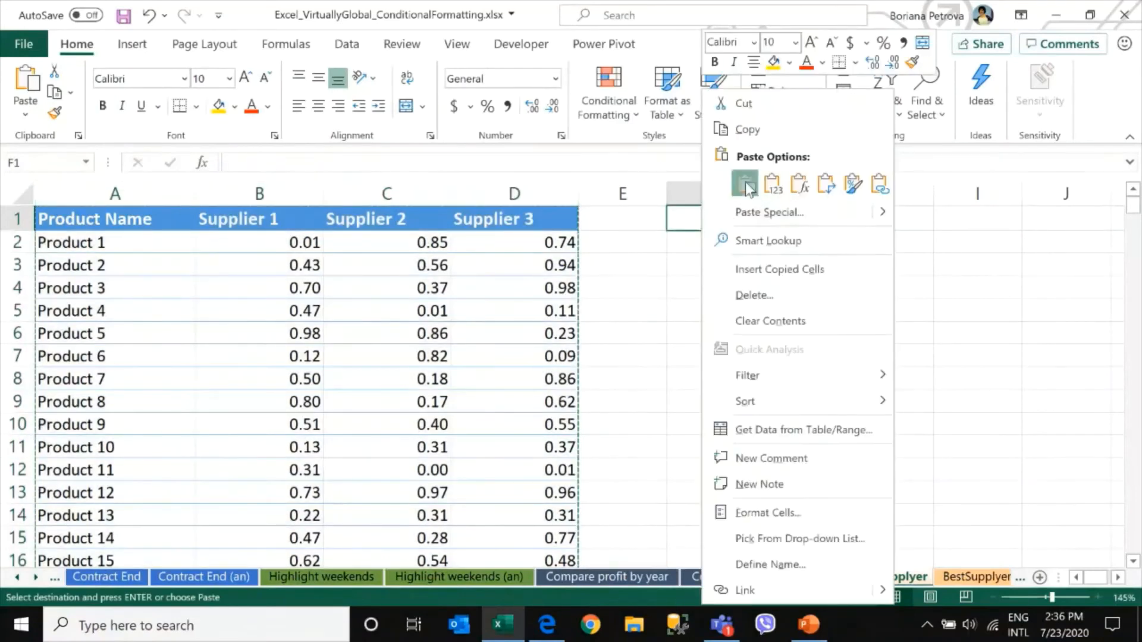
{"action": "left_click", "coordinate": [745, 180]}
{"action": "left_click", "coordinate": [746, 242]}
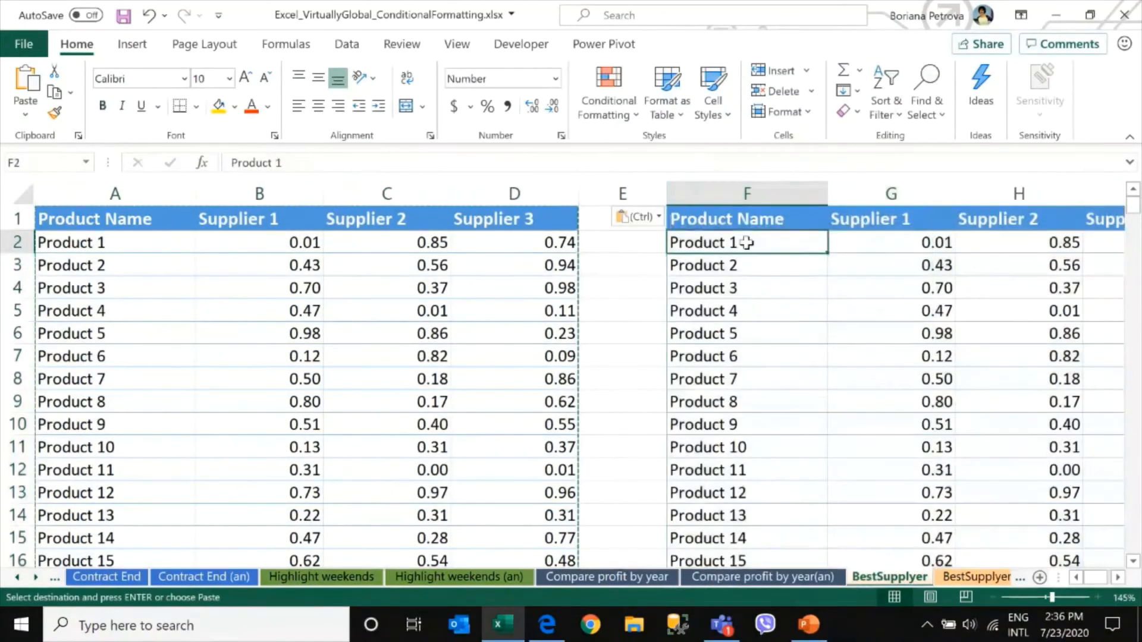
Clear the pasted supplier values below the headers in columns G to I
{"action": "scroll", "coordinate": [744, 236], "scroll_direction": "down", "scroll_amount": 1, "text": "ctrl"}
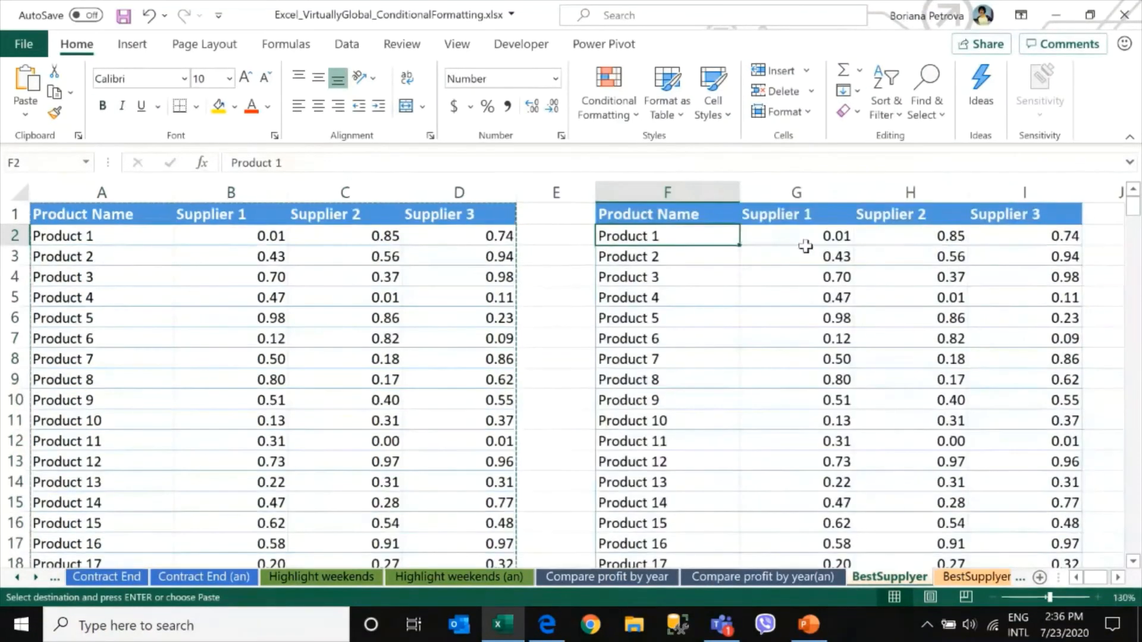
{"action": "left_click_drag", "start_coordinate": [829, 234], "coordinate": [1022, 250]}
{"action": "key", "text": "ctrl+shift+Down"}
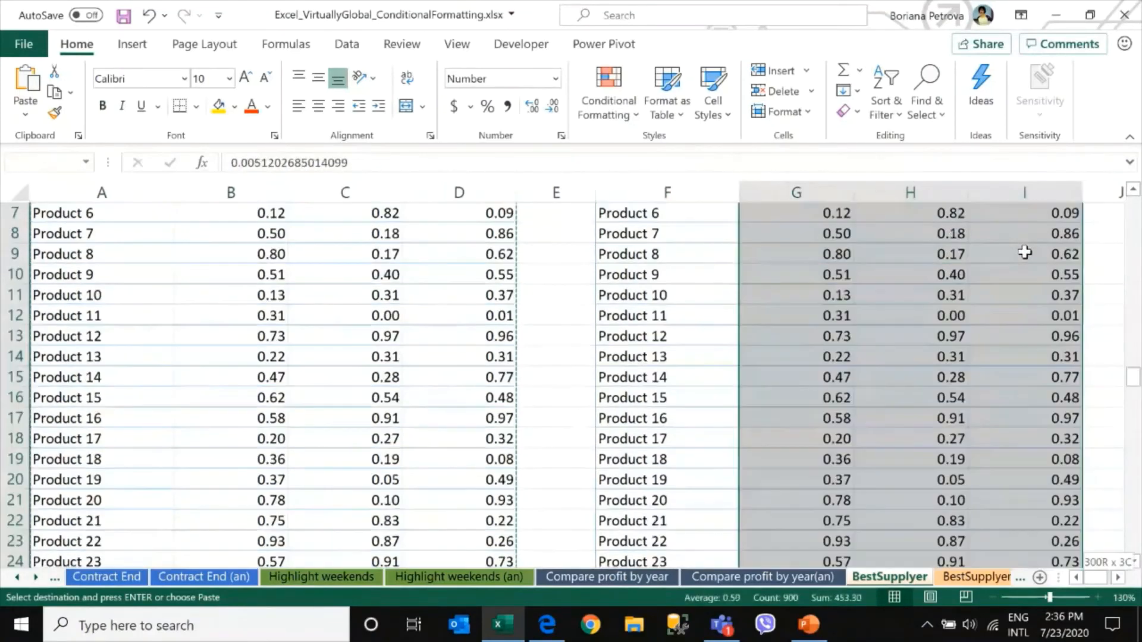
{"action": "key", "text": "Delete"}
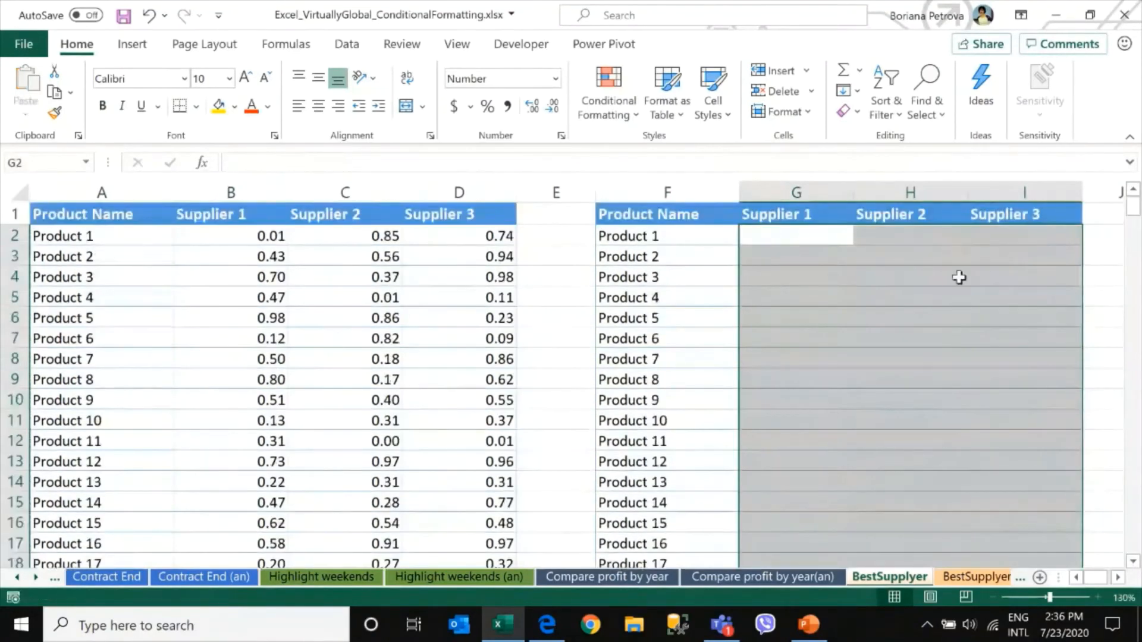
Enter =MIN(B2:D2) in G2 to get Product 1's lowest supplier price
{"action": "left_click", "coordinate": [815, 238]}
{"action": "scroll", "coordinate": [826, 349], "scroll_direction": "down", "scroll_amount": 1, "text": "ctrl"}
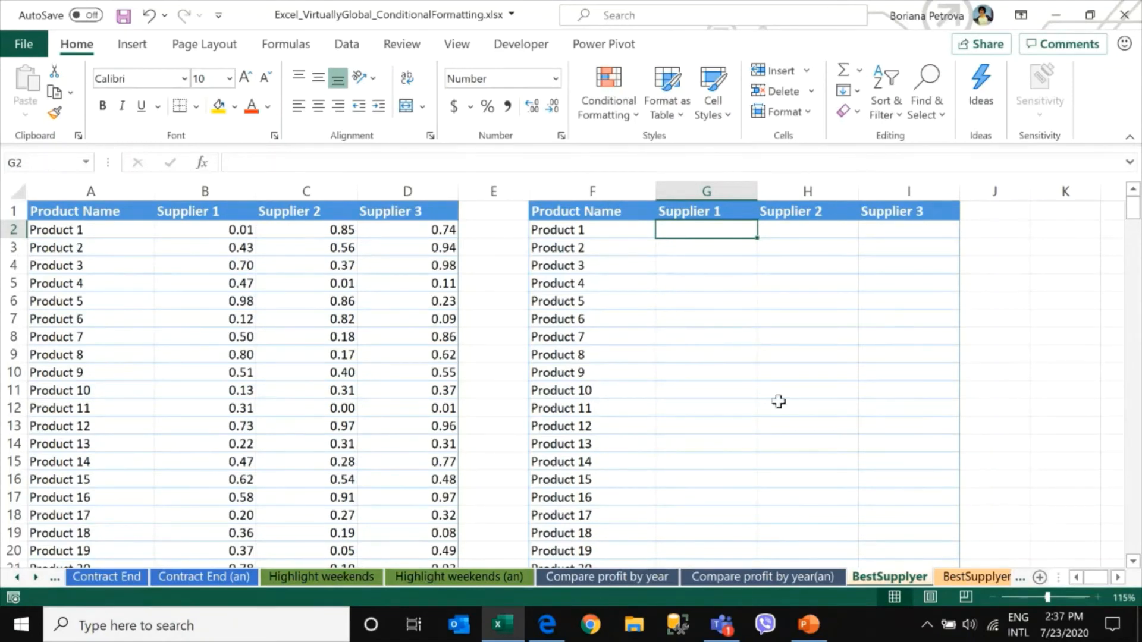
{"action": "type", "text": "=min"}
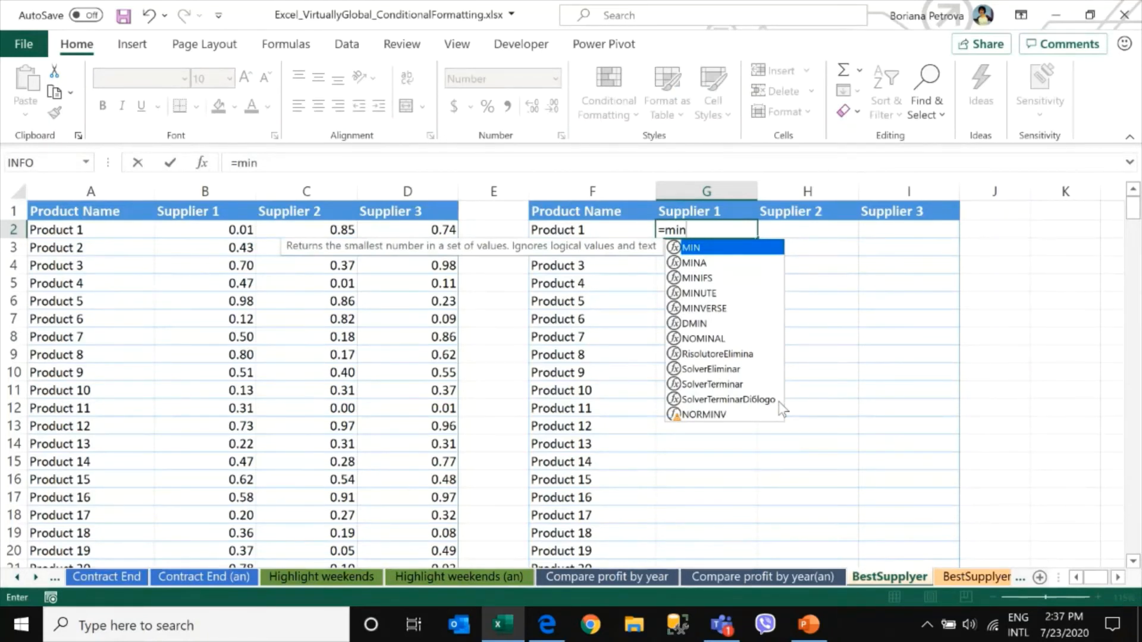
{"action": "key", "text": "Tab"}
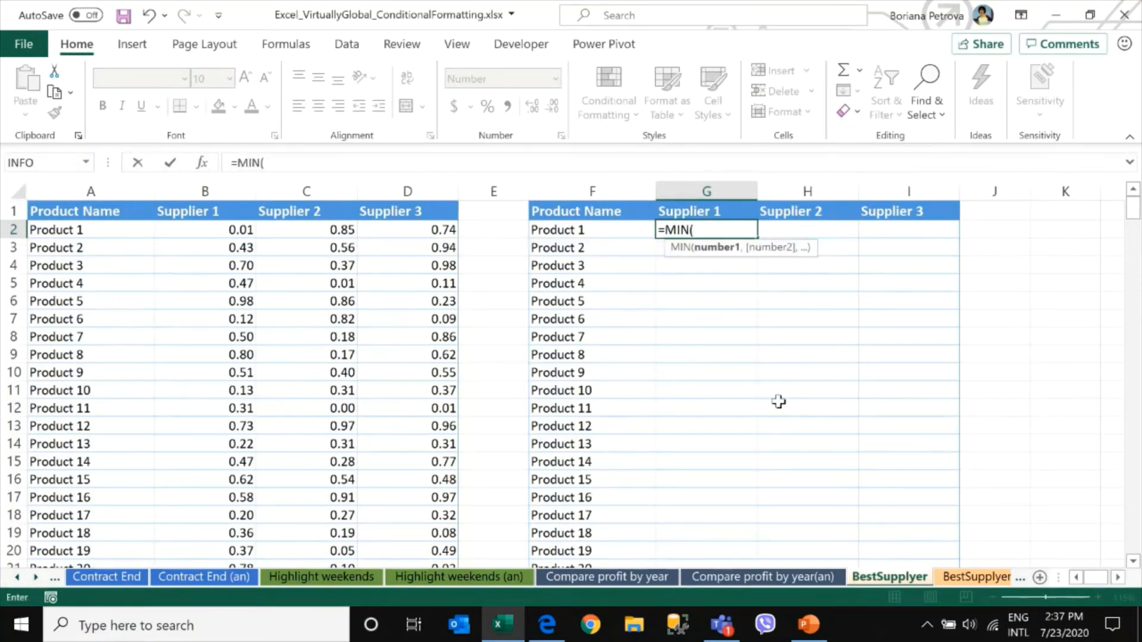
{"action": "left_click_drag", "start_coordinate": [225, 230], "coordinate": [397, 232]}
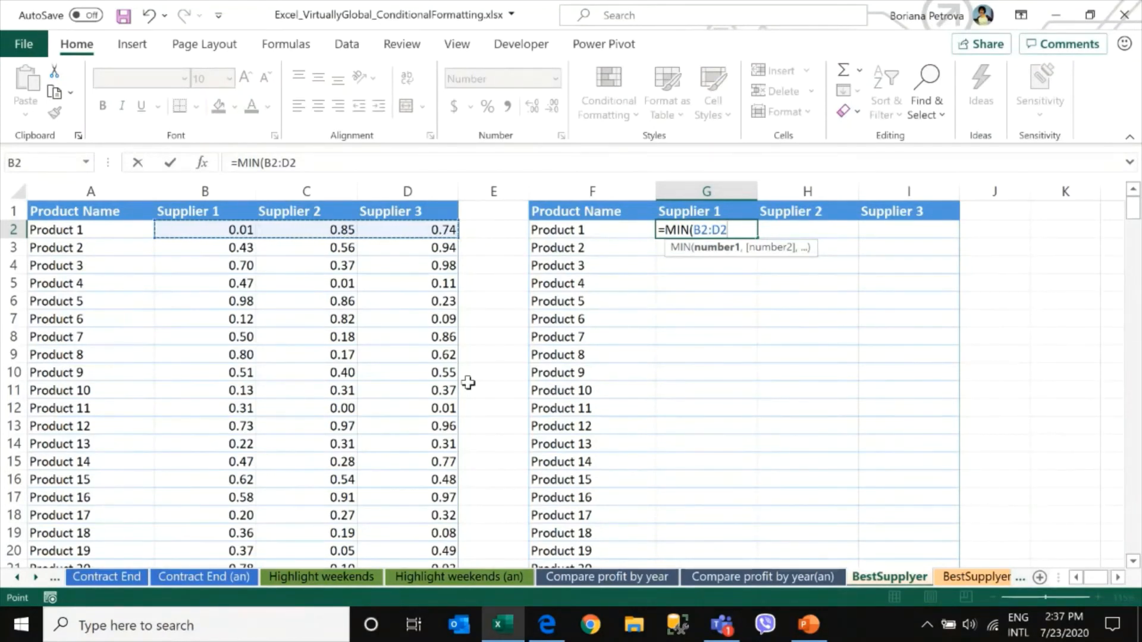
{"action": "type", "text": ")"}
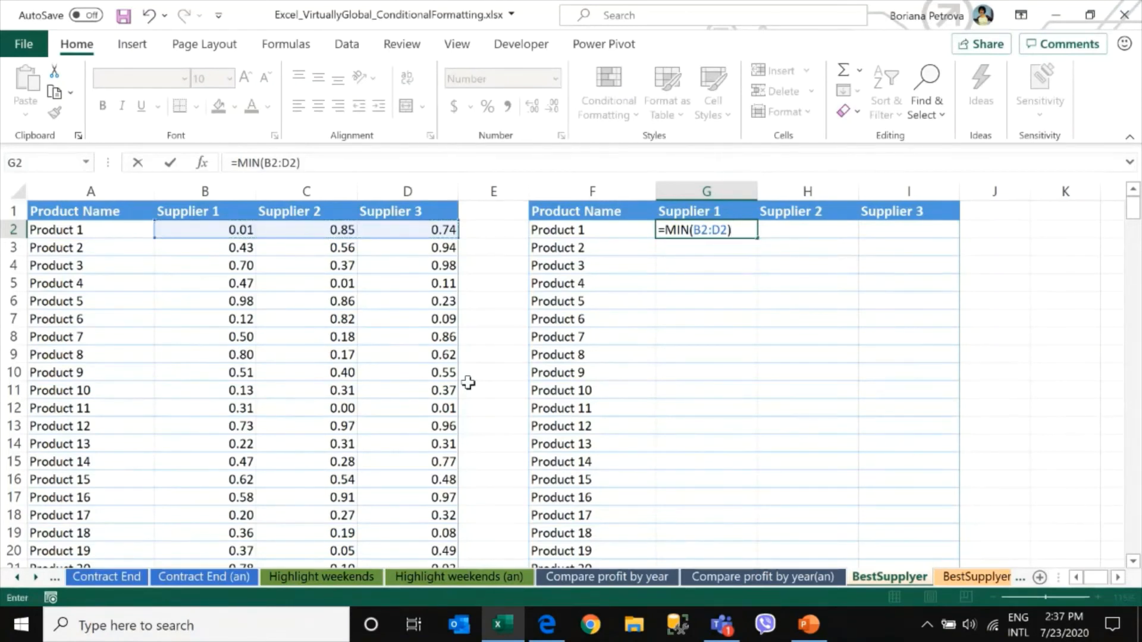
{"action": "key", "text": "Return"}
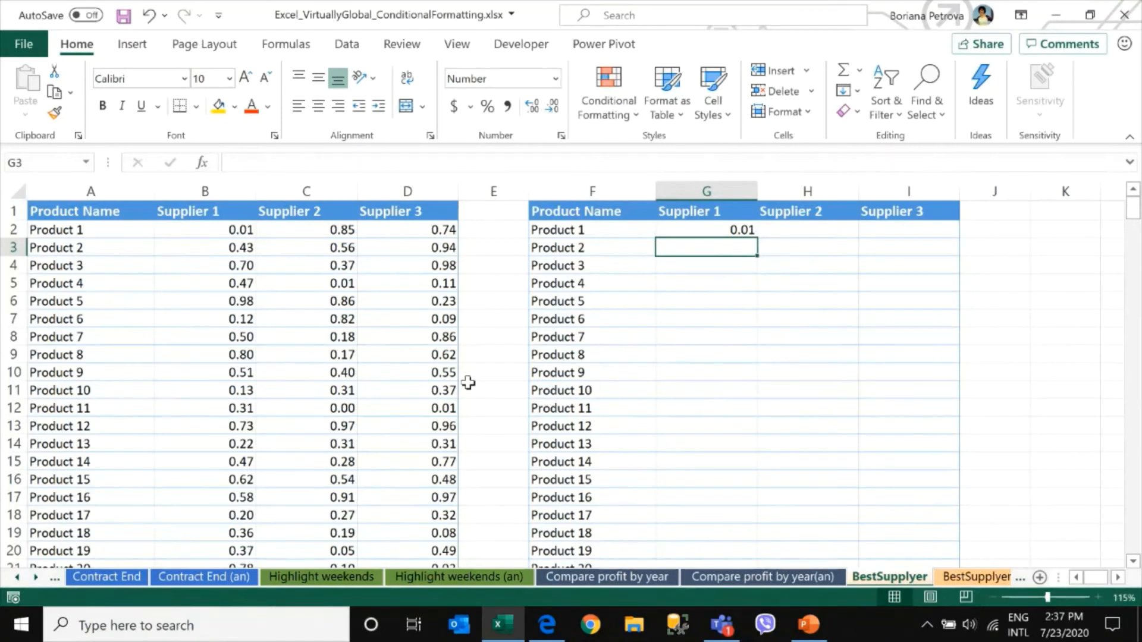
Fill the G2 minimum formula down column G to row 14
{"action": "left_click_drag", "start_coordinate": [238, 230], "coordinate": [418, 224]}
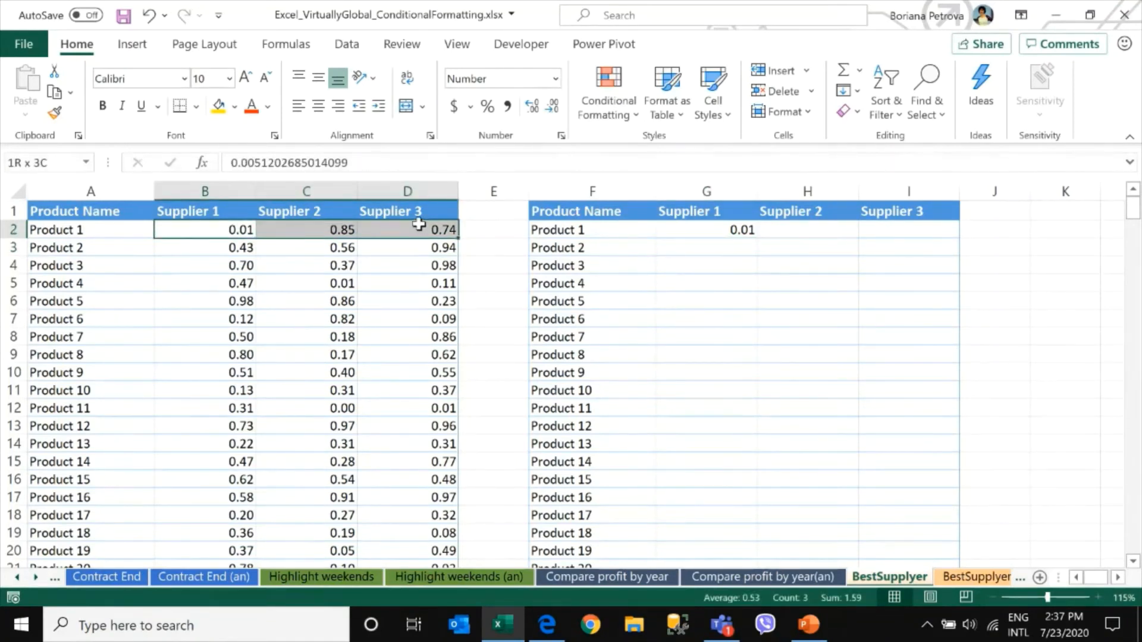
{"action": "left_click", "coordinate": [222, 247]}
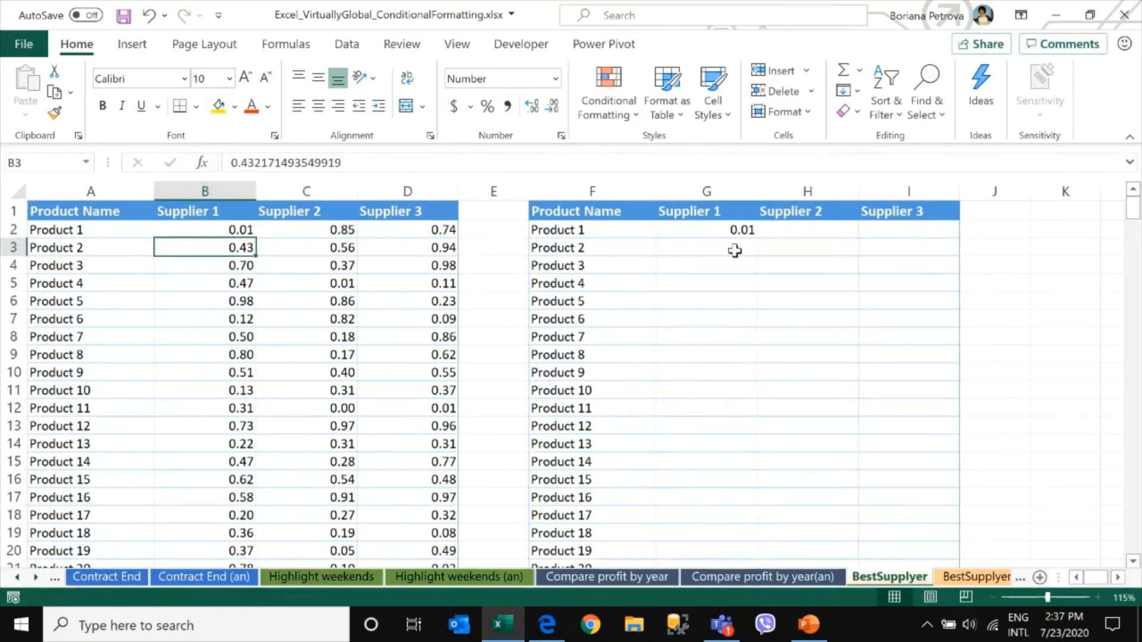
{"action": "left_click", "coordinate": [741, 231]}
{"action": "left_click_drag", "start_coordinate": [756, 238], "coordinate": [760, 453]}
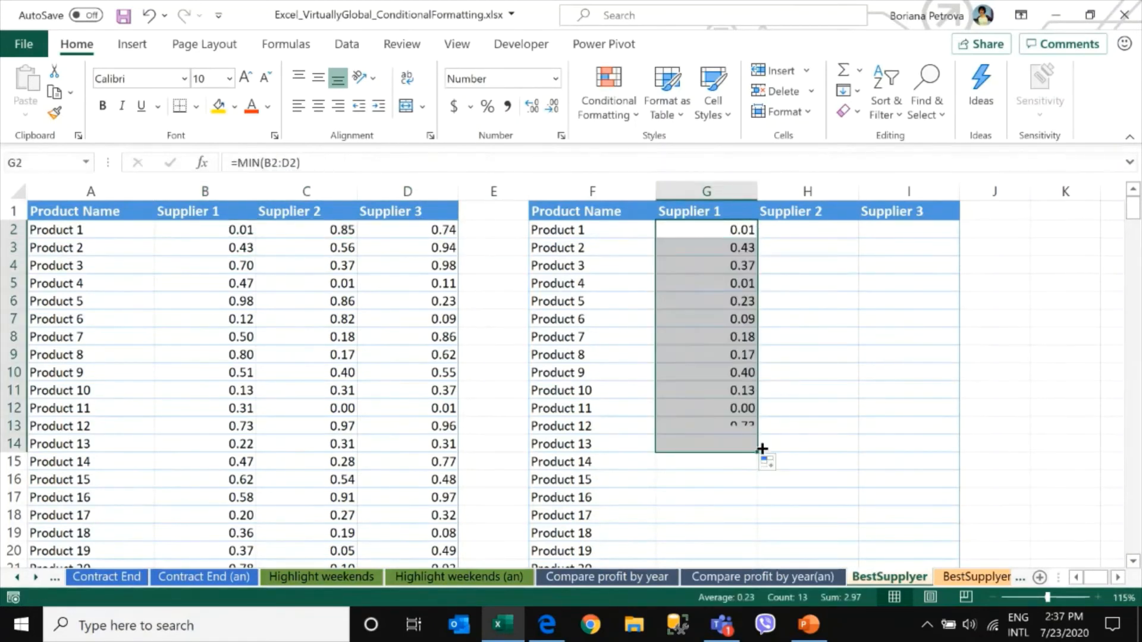
Compare the filled minimum formulas in column G against the supplier prices in rows 3 and 4
{"action": "left_click", "coordinate": [704, 233]}
{"action": "mouse_move", "coordinate": [225, 246]}
{"action": "left_mouse_down"}
{"action": "mouse_move", "coordinate": [438, 247]}
{"action": "mouse_move", "coordinate": [214, 247]}
{"action": "left_mouse_up"}
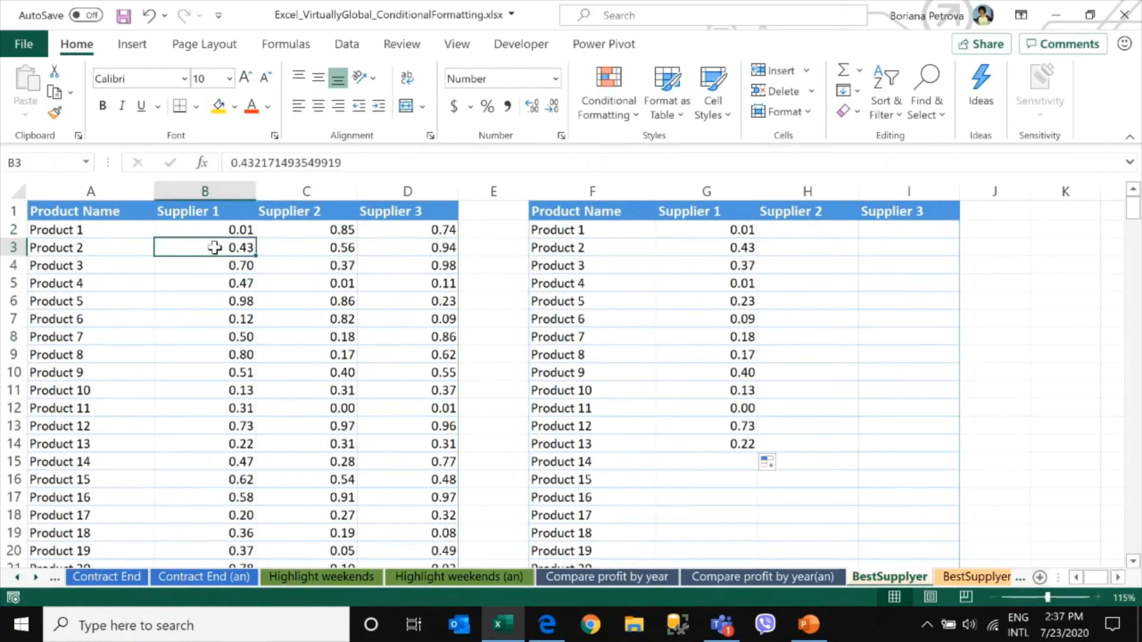
{"action": "left_click", "coordinate": [724, 249]}
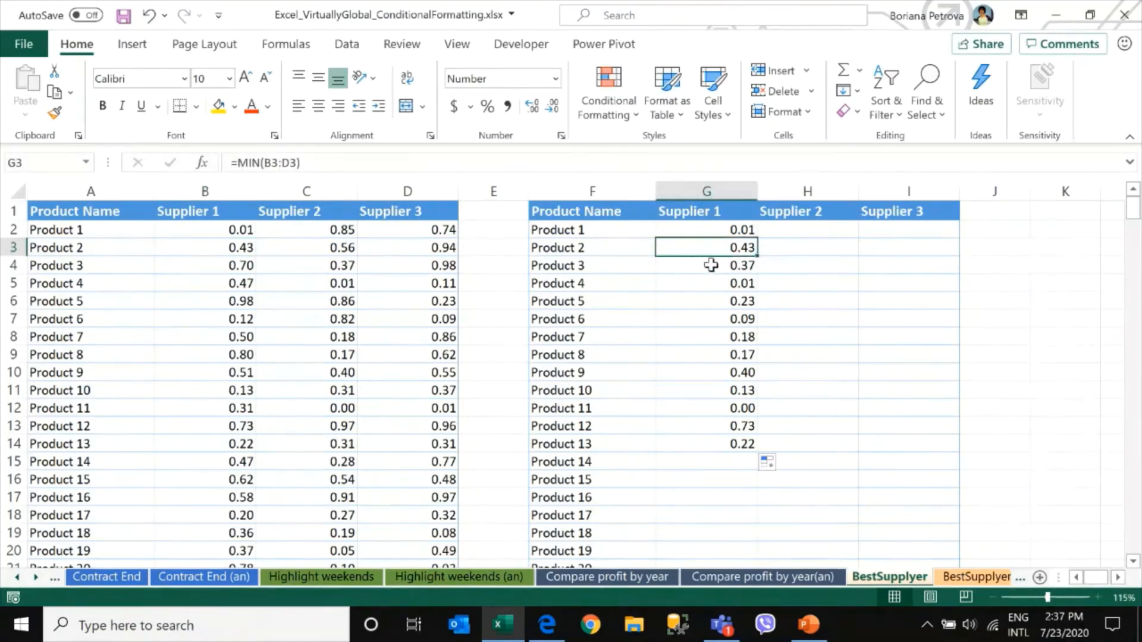
{"action": "left_click", "coordinate": [711, 263]}
{"action": "left_click_drag", "start_coordinate": [205, 265], "coordinate": [380, 265]}
{"action": "left_click", "coordinate": [314, 265]}
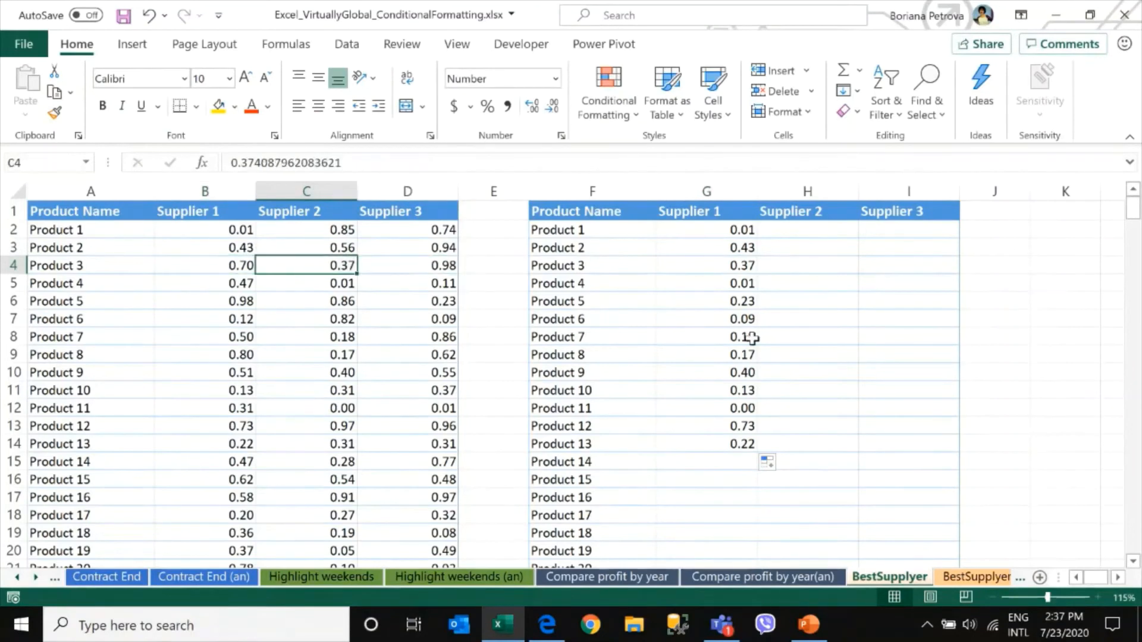
{"action": "left_click", "coordinate": [739, 265]}
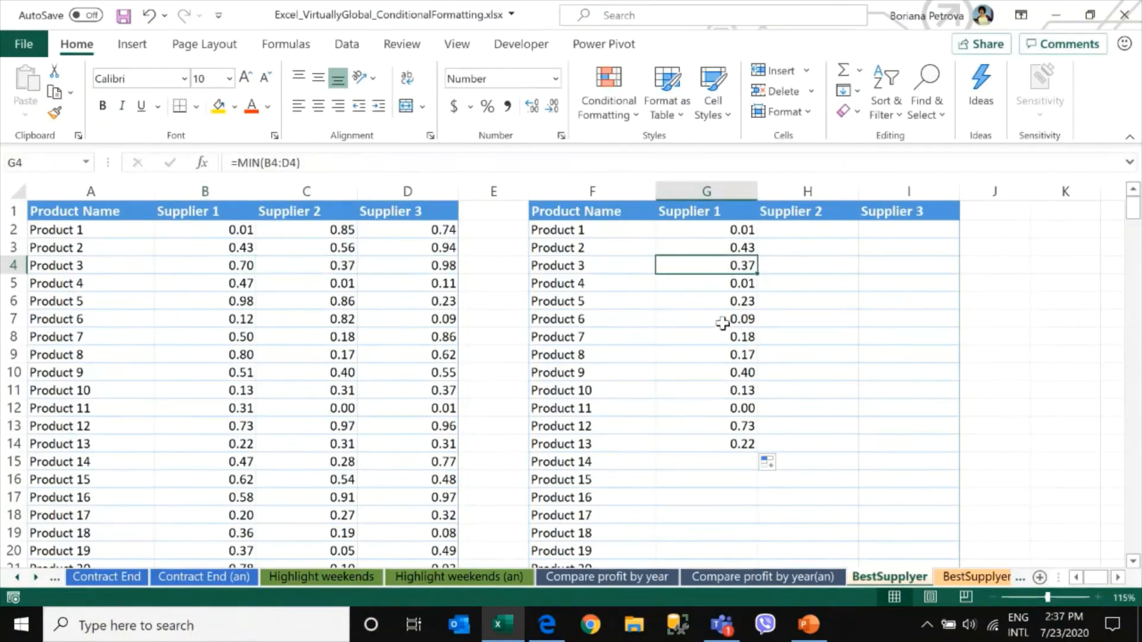
{"action": "left_click", "coordinate": [732, 227]}
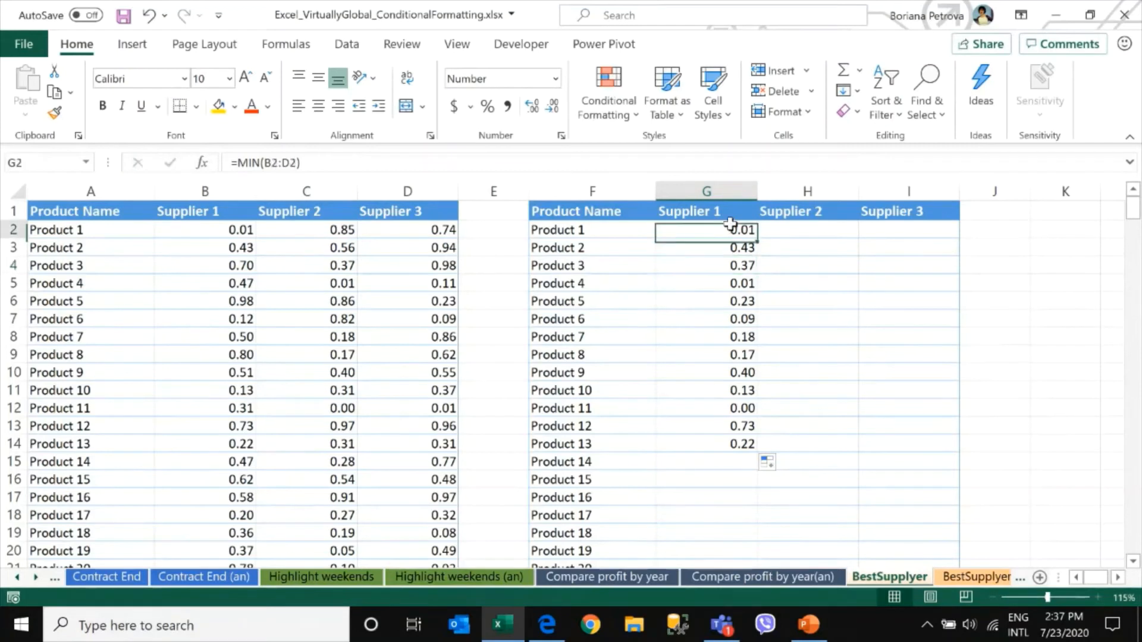
Fill G2's formula across to I2 and inspect the shifted reference in H2's formula
{"action": "left_click_drag", "start_coordinate": [757, 237], "coordinate": [951, 231]}
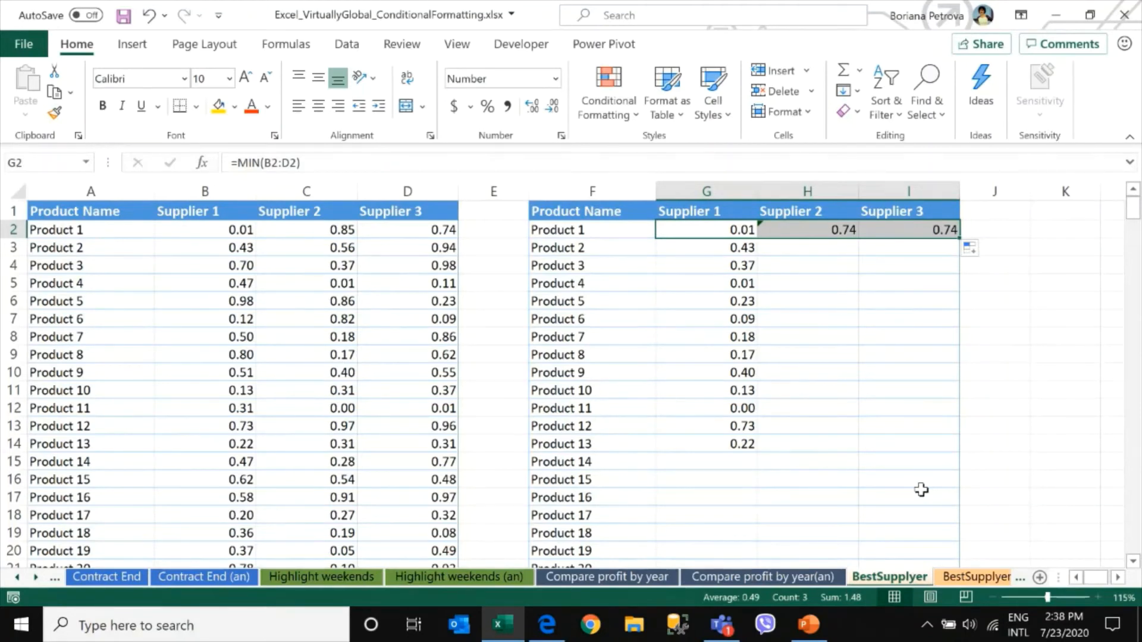
{"action": "left_click", "coordinate": [700, 229]}
{"action": "left_click_drag", "start_coordinate": [823, 229], "coordinate": [888, 236]}
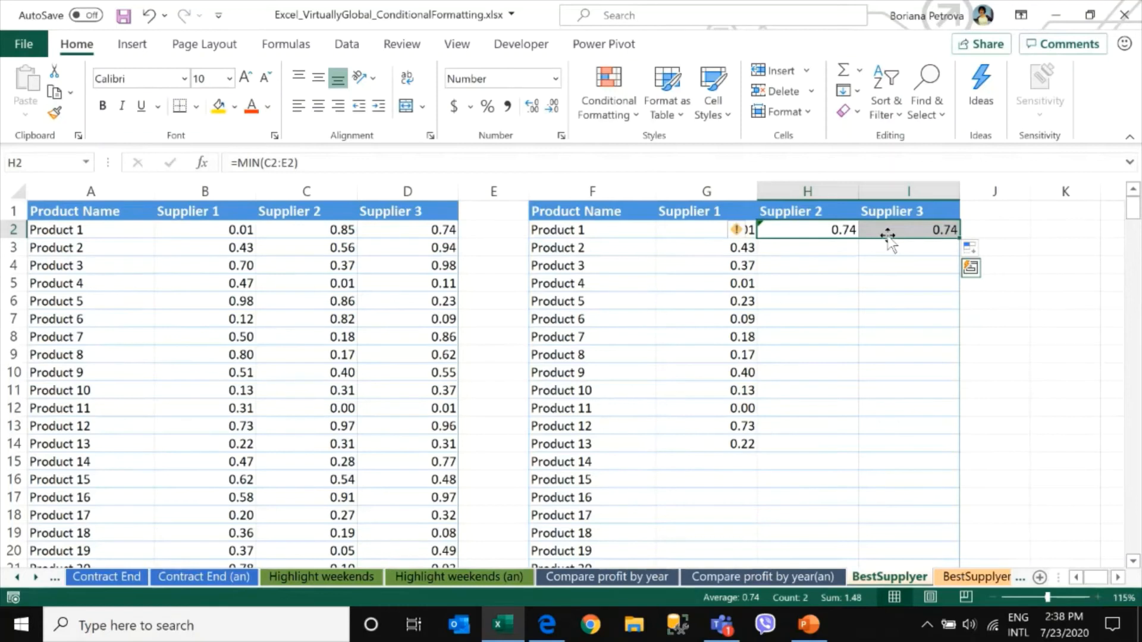
{"action": "left_click", "coordinate": [678, 230]}
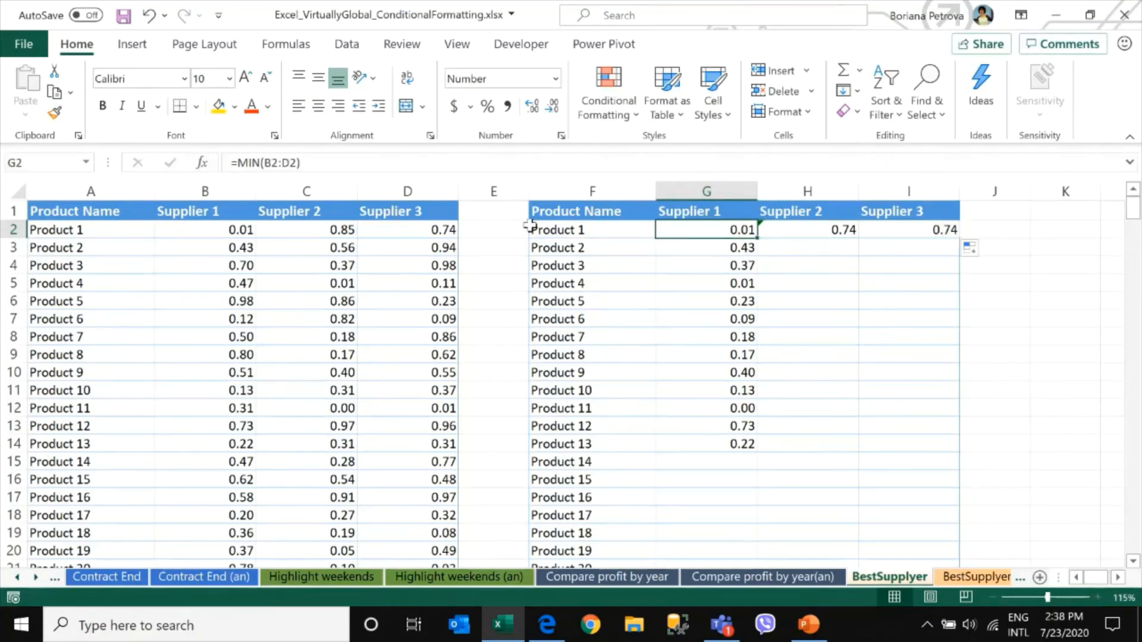
{"action": "left_click", "coordinate": [833, 232]}
{"action": "key", "text": "F2"}
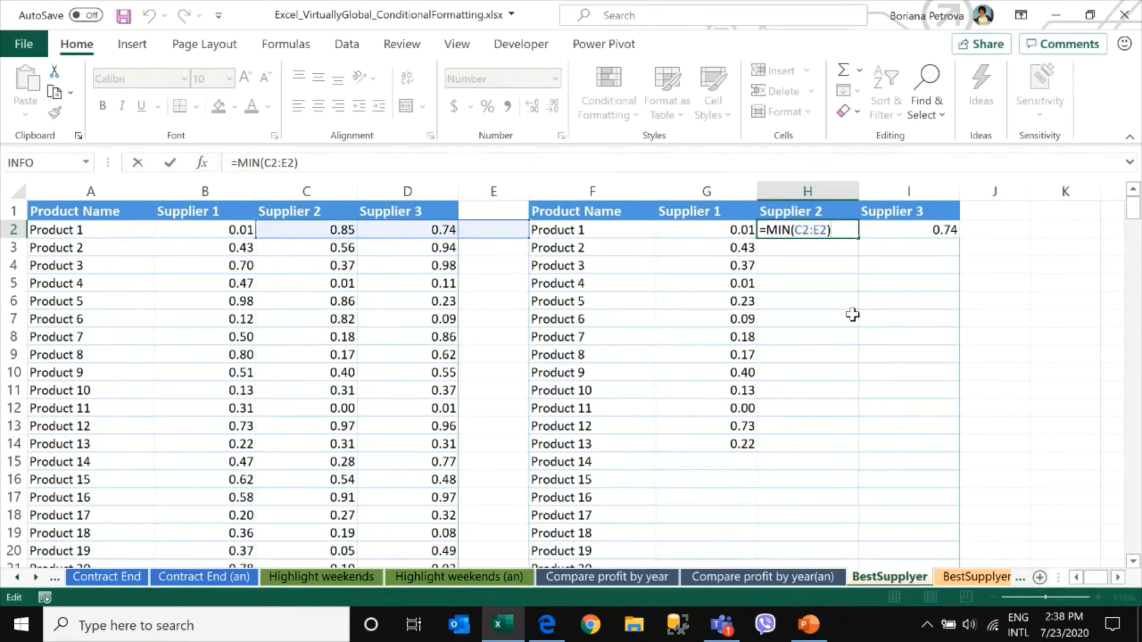
{"action": "key", "text": "Escape"}
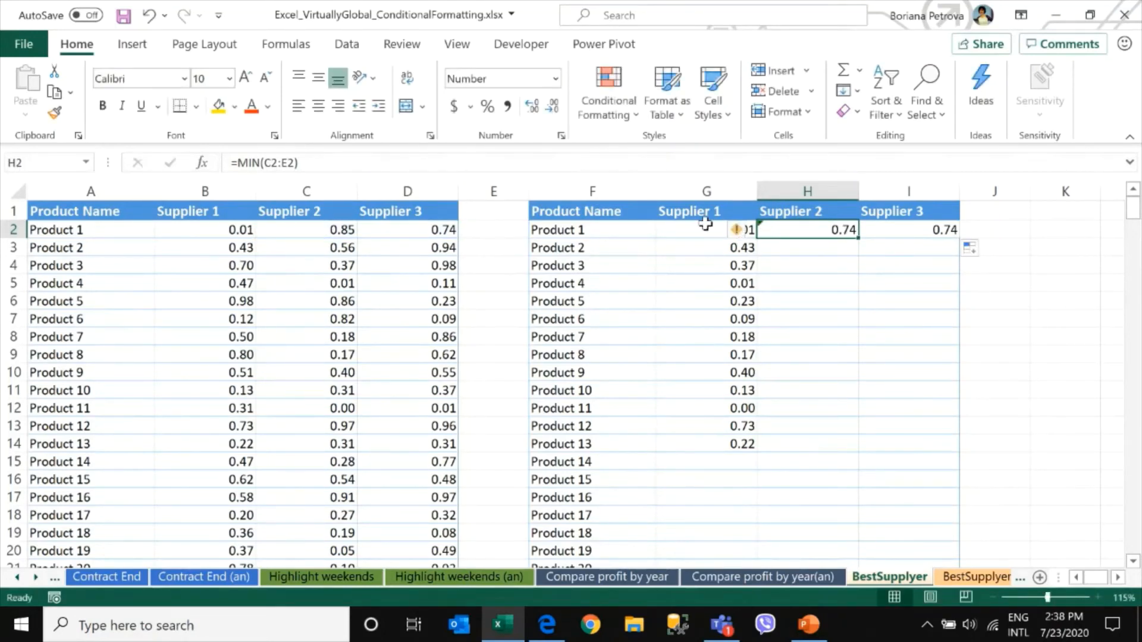
Lock the columns in G2's formula so it reads =MIN($B2:$D2)
{"action": "left_click", "coordinate": [706, 227]}
{"action": "left_click_drag", "start_coordinate": [264, 163], "coordinate": [301, 162]}
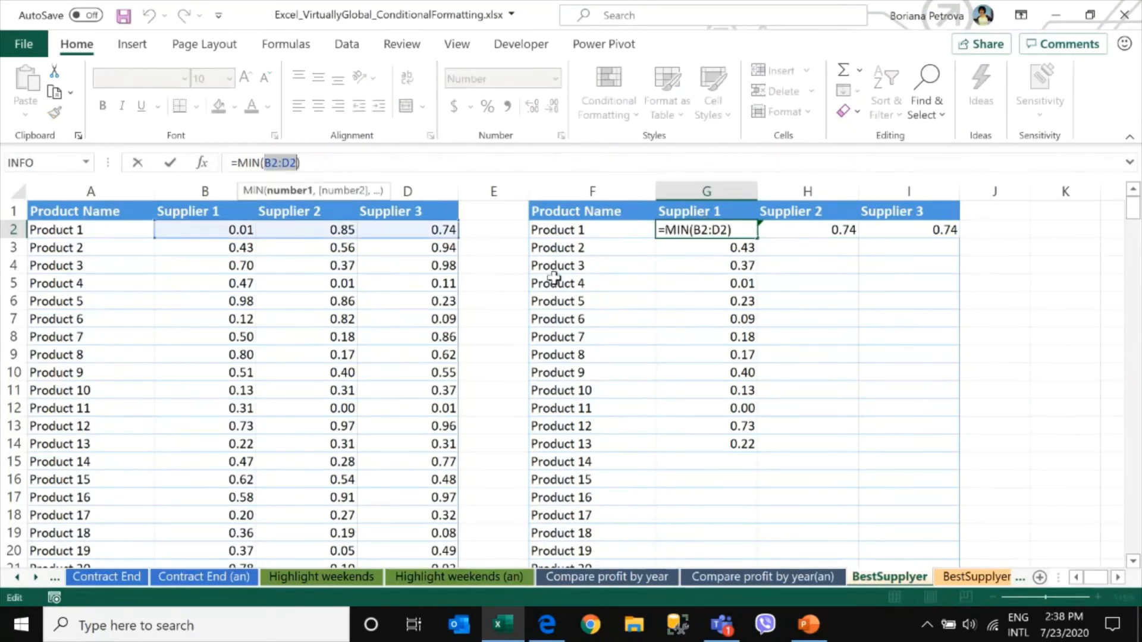
{"action": "key", "text": "F4"}
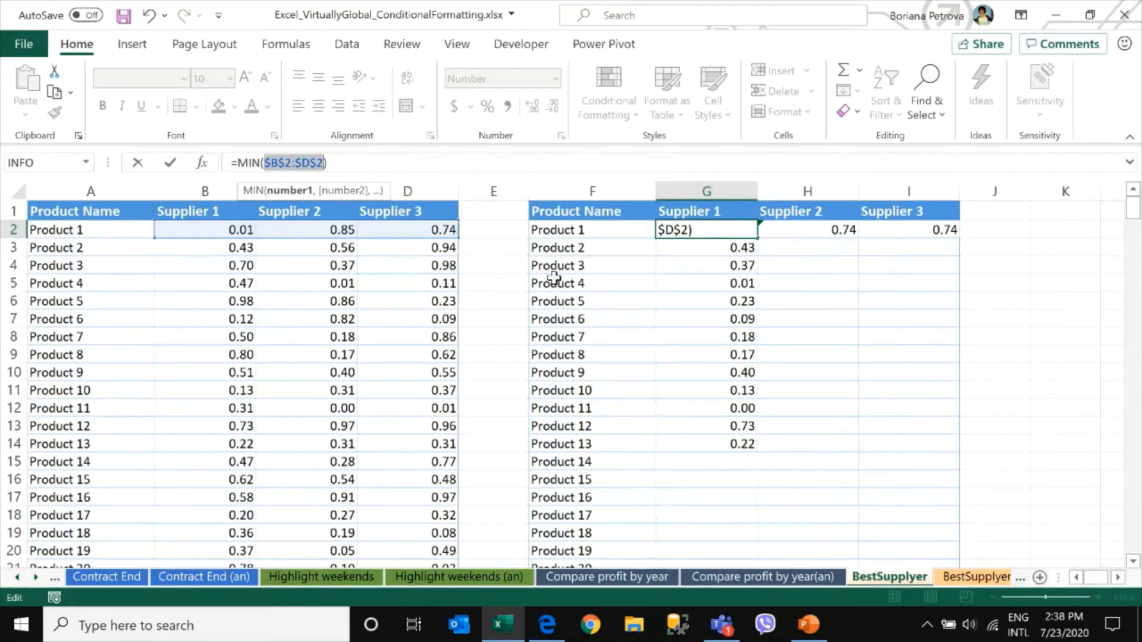
{"action": "key", "text": "F4"}
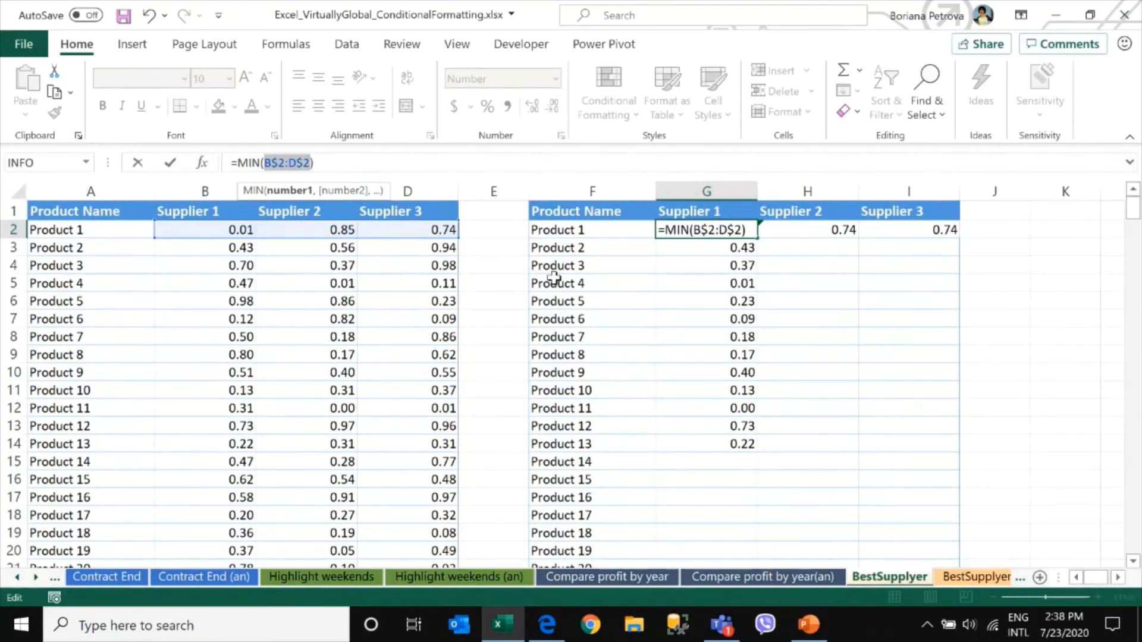
{"action": "key", "text": "F4"}
{"action": "key", "text": "Return"}
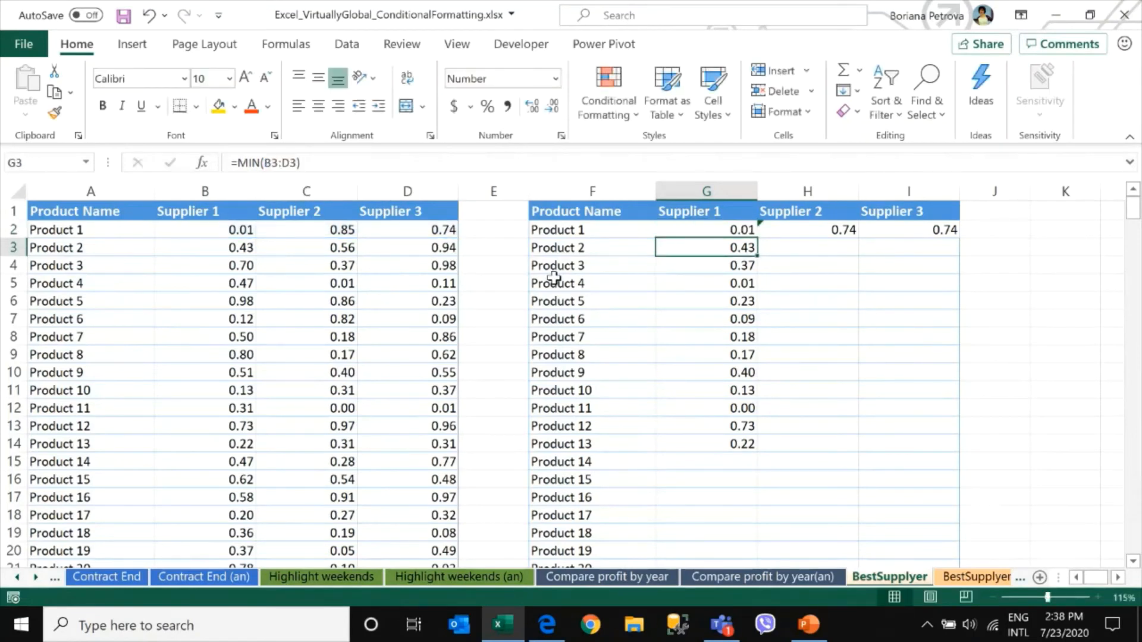
Fill G2's formula across to column I and down to row 16
{"action": "left_click", "coordinate": [737, 227]}
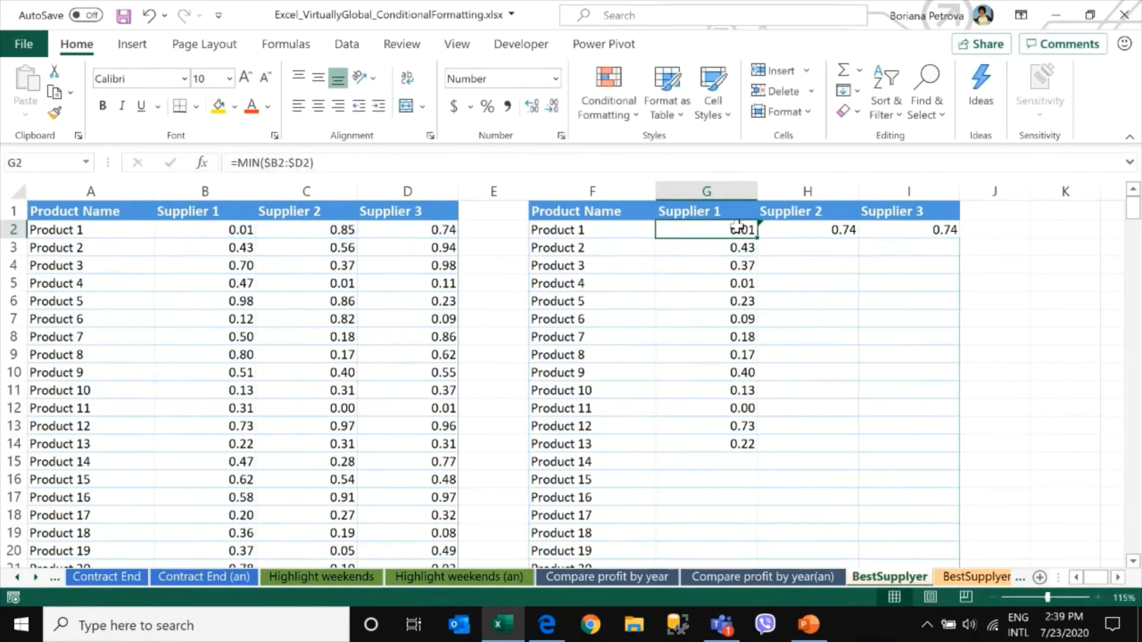
{"action": "left_click_drag", "start_coordinate": [756, 238], "coordinate": [946, 512]}
Compare the minimum values across rows of columns G to I, then change G2's formula to =MIN($B2:$D2)=B2
{"action": "left_click_drag", "start_coordinate": [735, 233], "coordinate": [922, 253]}
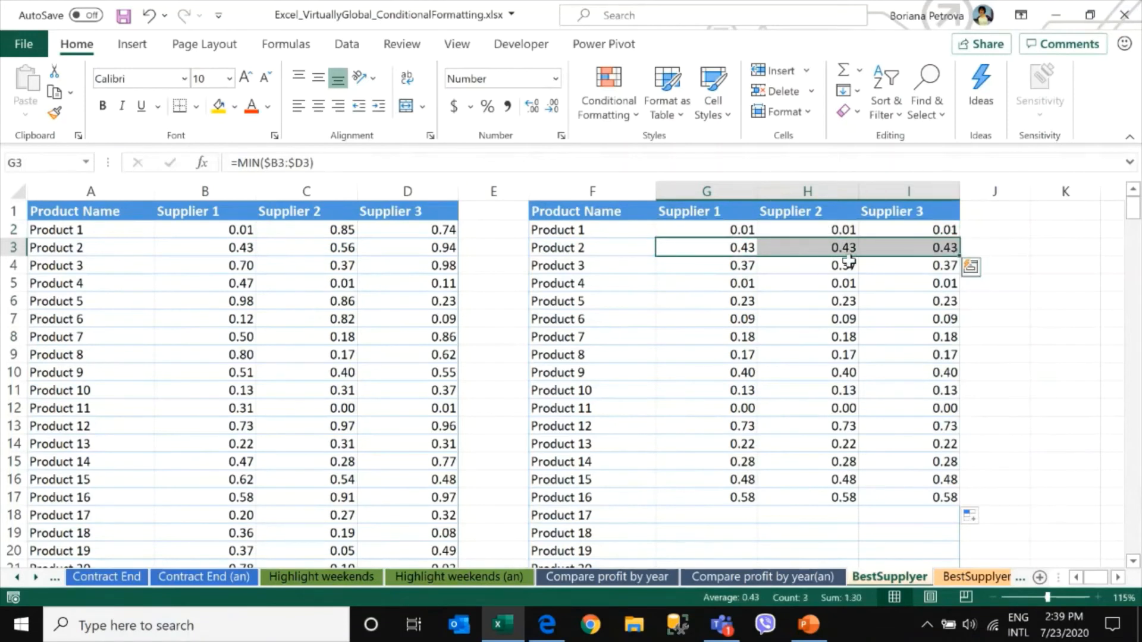
{"action": "left_click_drag", "start_coordinate": [726, 265], "coordinate": [929, 283]}
{"action": "left_click_drag", "start_coordinate": [712, 300], "coordinate": [945, 301]}
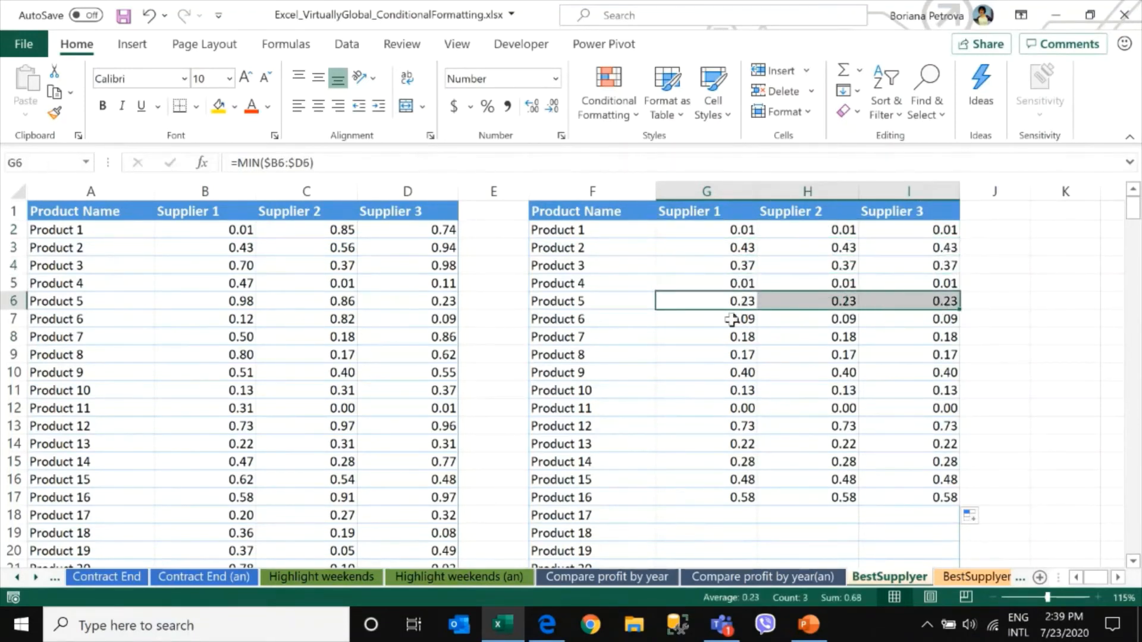
{"action": "left_click_drag", "start_coordinate": [732, 318], "coordinate": [933, 319]}
{"action": "left_click_drag", "start_coordinate": [737, 337], "coordinate": [916, 342]}
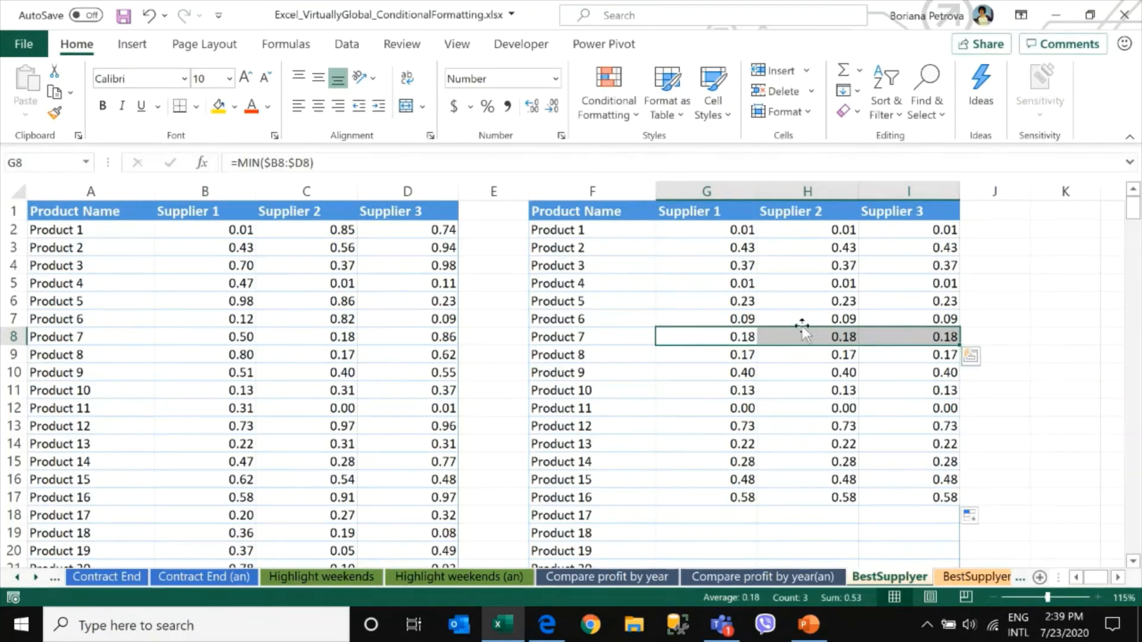
{"action": "left_click", "coordinate": [745, 231]}
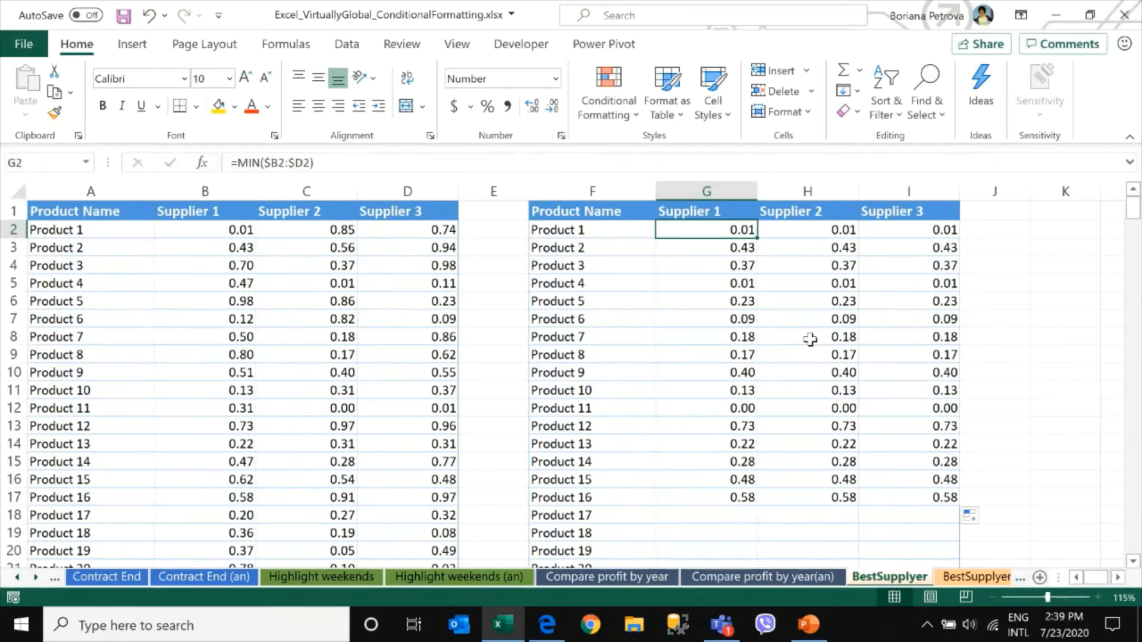
{"action": "left_click", "coordinate": [376, 162]}
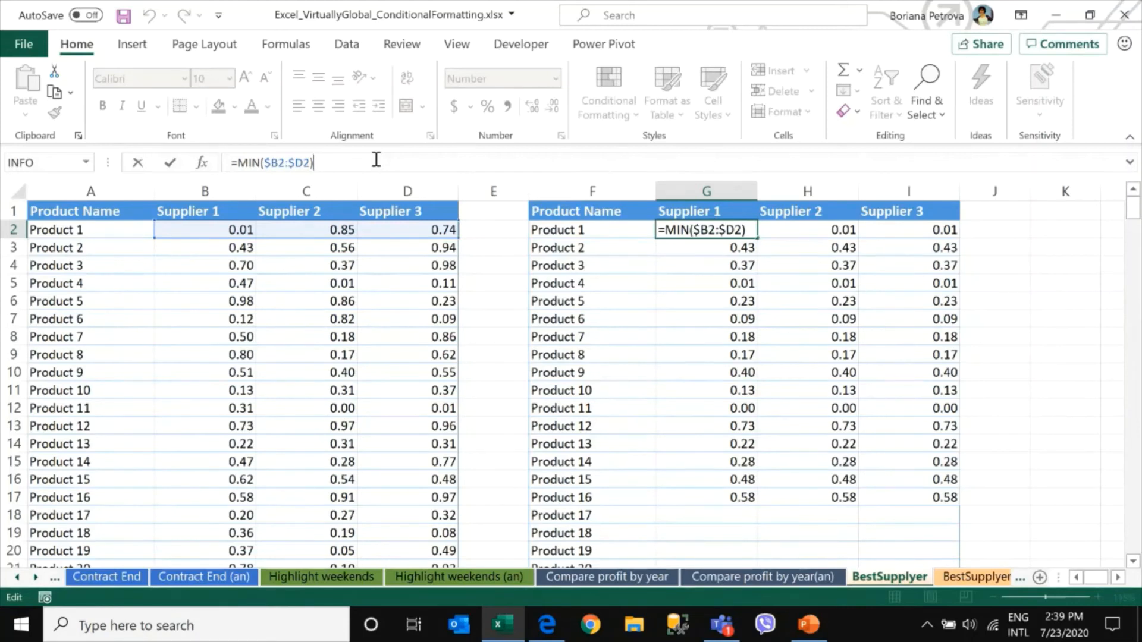
{"action": "type", "text": "="}
{"action": "left_click", "coordinate": [213, 228]}
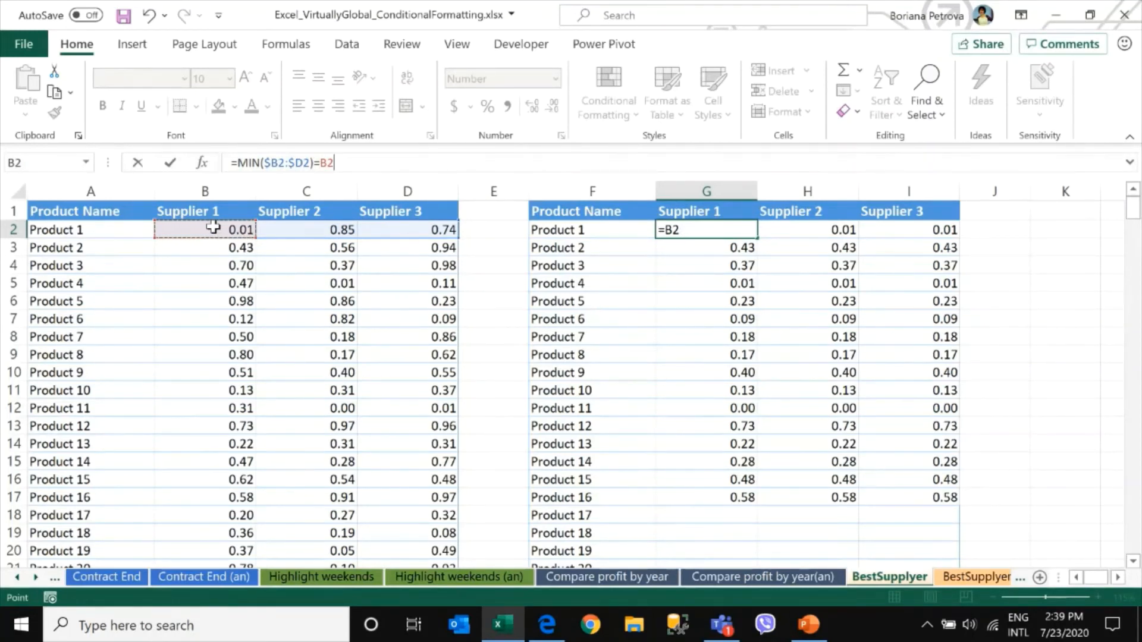
{"action": "key", "text": "Return"}
Fill G2's comparison formula across to I2 and down through row 16
{"action": "left_click", "coordinate": [709, 228]}
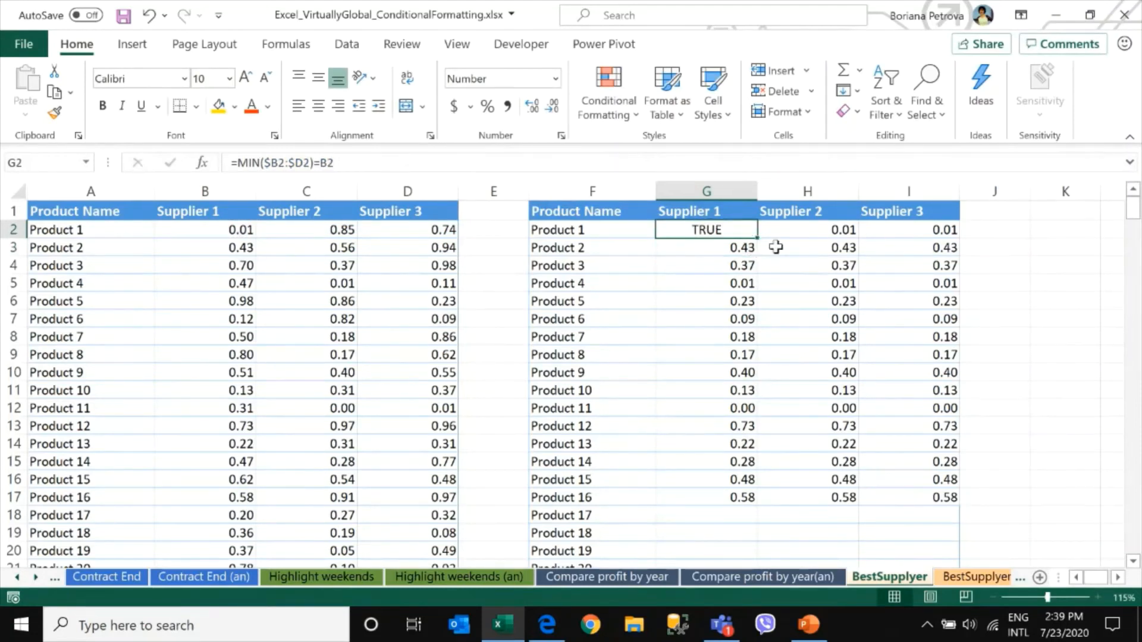
{"action": "left_click_drag", "start_coordinate": [766, 239], "coordinate": [925, 248]}
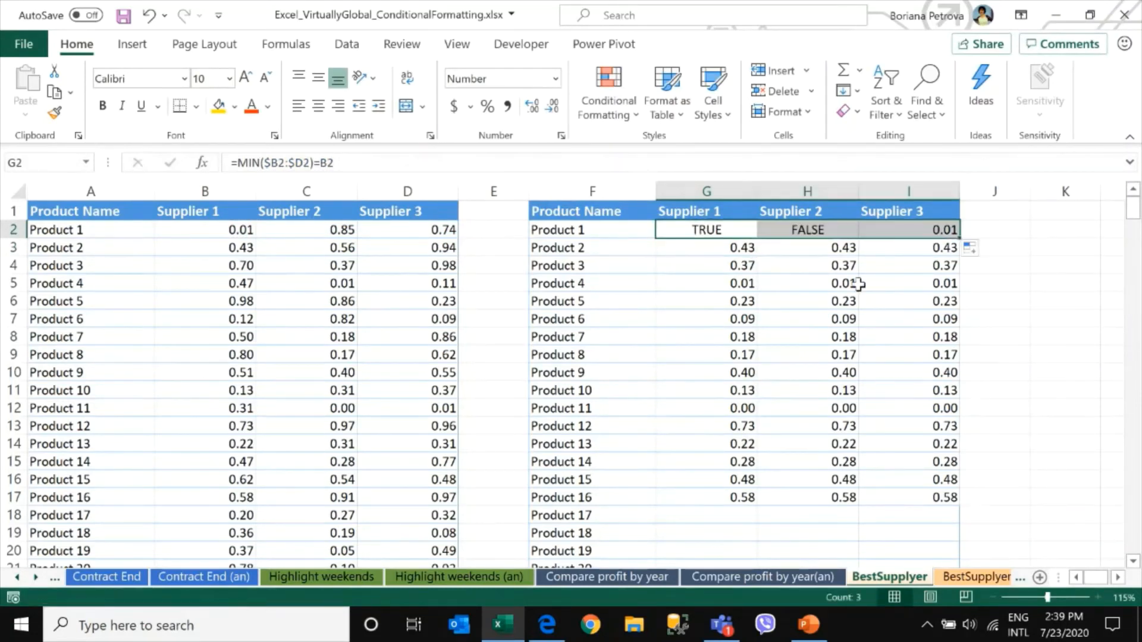
{"action": "left_click", "coordinate": [909, 229]}
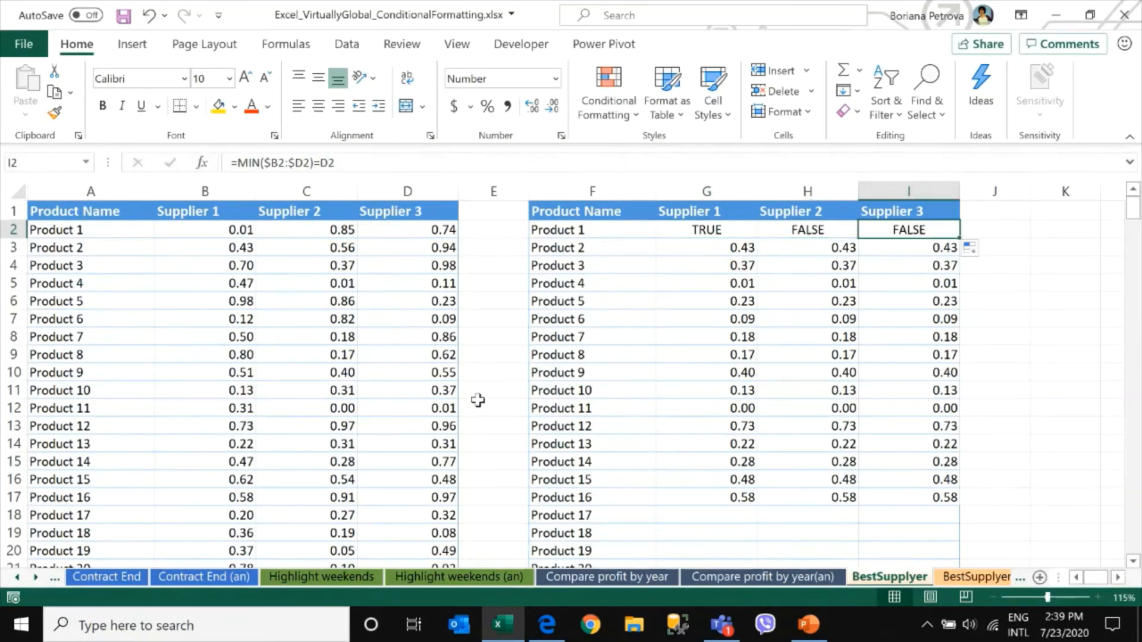
{"action": "left_click_drag", "start_coordinate": [747, 233], "coordinate": [961, 503]}
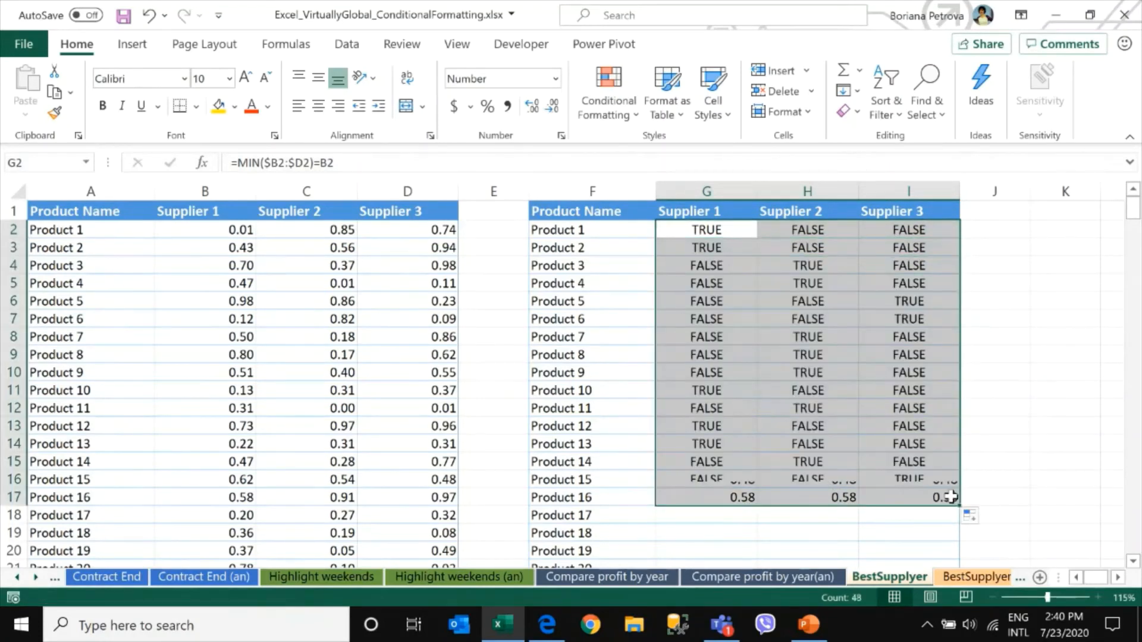
Check the TRUE results in G3, H4 and H5 against the matching supplier prices in rows 3 to 5
{"action": "left_click", "coordinate": [707, 244]}
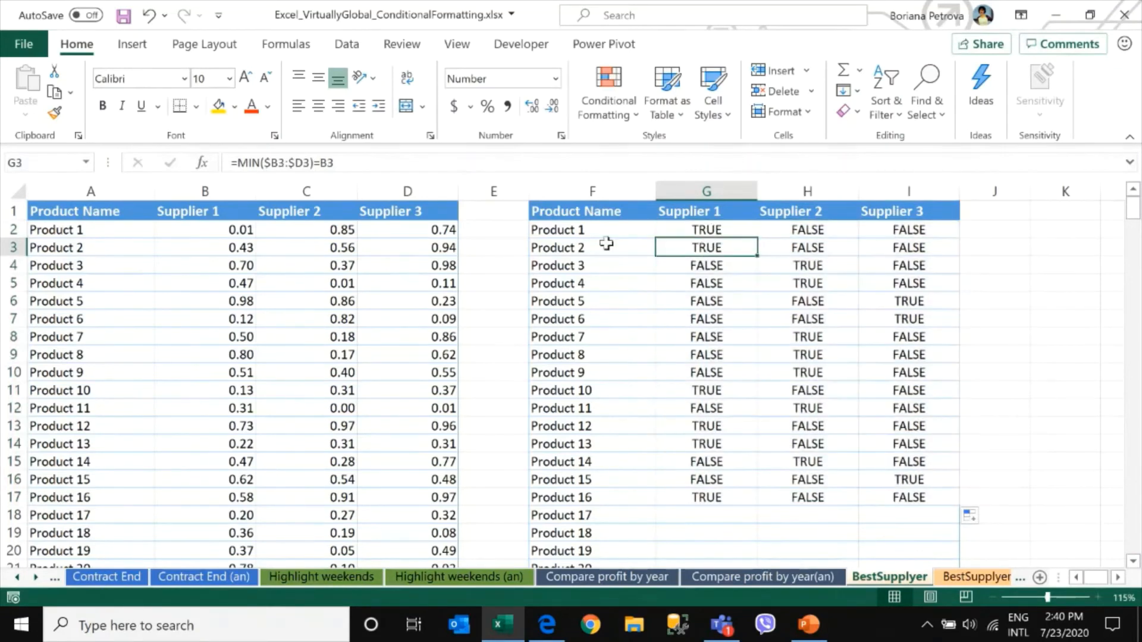
{"action": "left_click", "coordinate": [228, 249]}
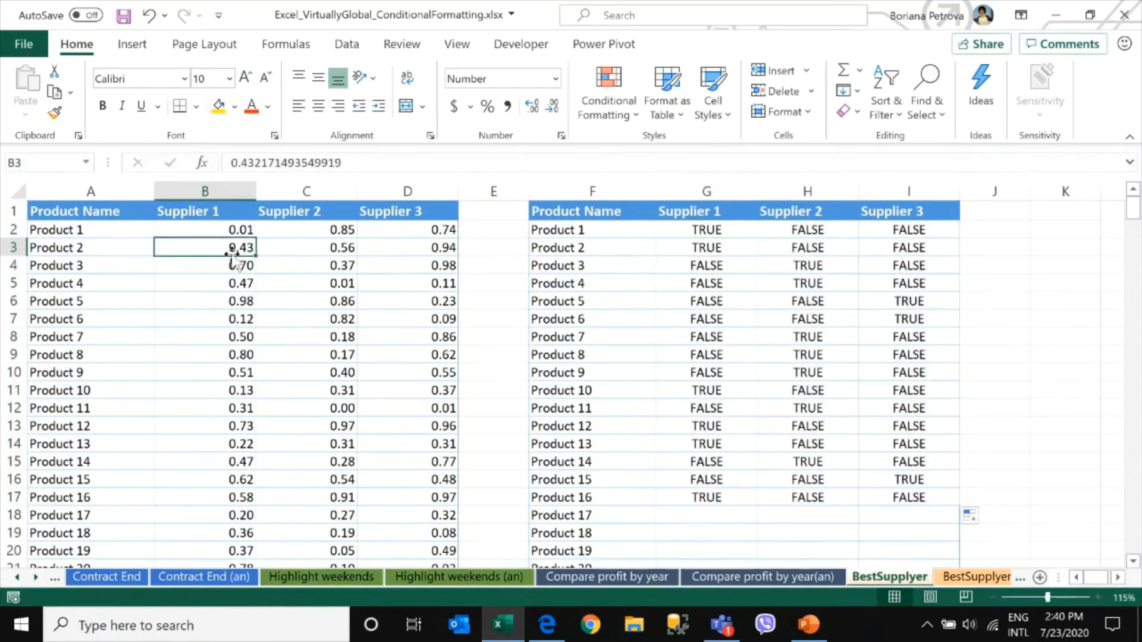
{"action": "left_click", "coordinate": [346, 265]}
{"action": "left_click", "coordinate": [804, 263]}
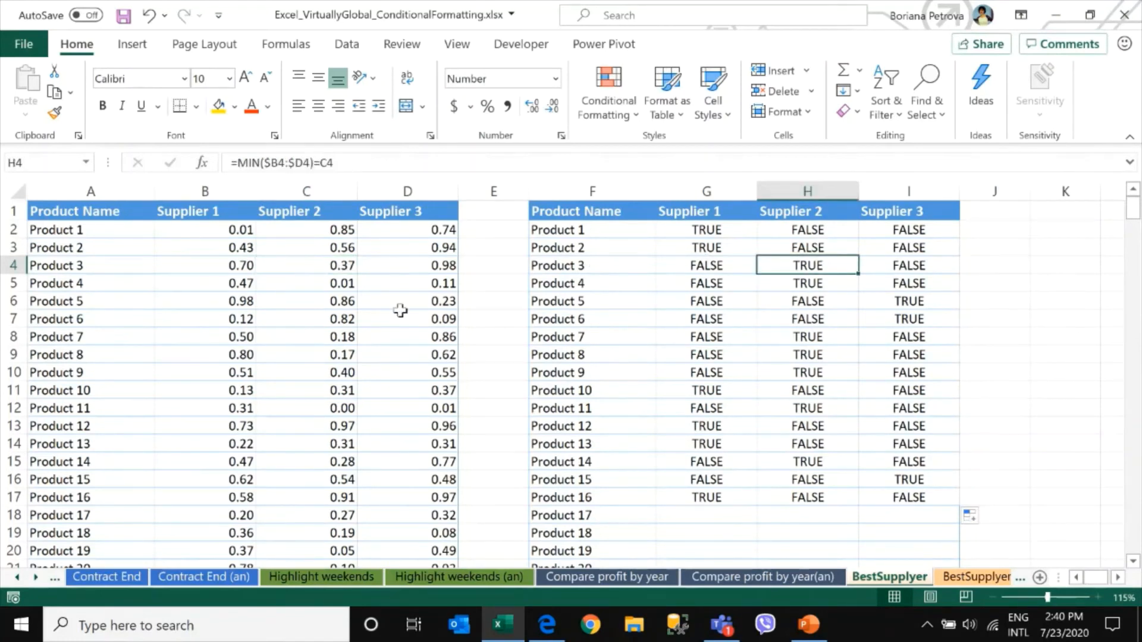
{"action": "left_click_drag", "start_coordinate": [339, 265], "coordinate": [339, 283]}
{"action": "left_click", "coordinate": [338, 284]}
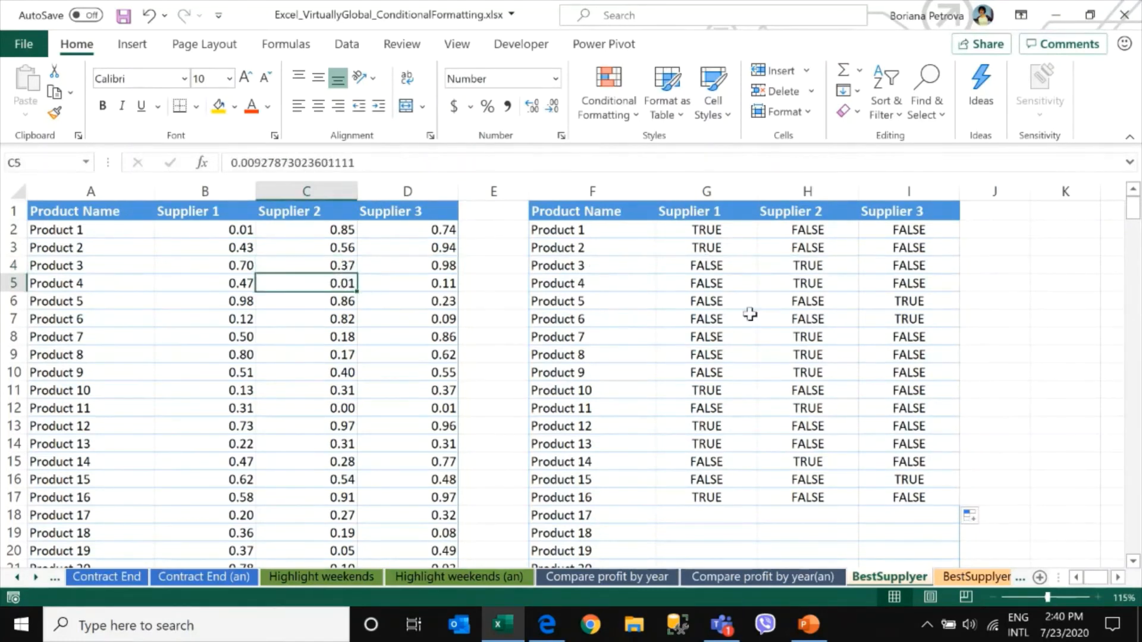
{"action": "left_click", "coordinate": [823, 265]}
{"action": "left_click_drag", "start_coordinate": [823, 265], "coordinate": [826, 278]}
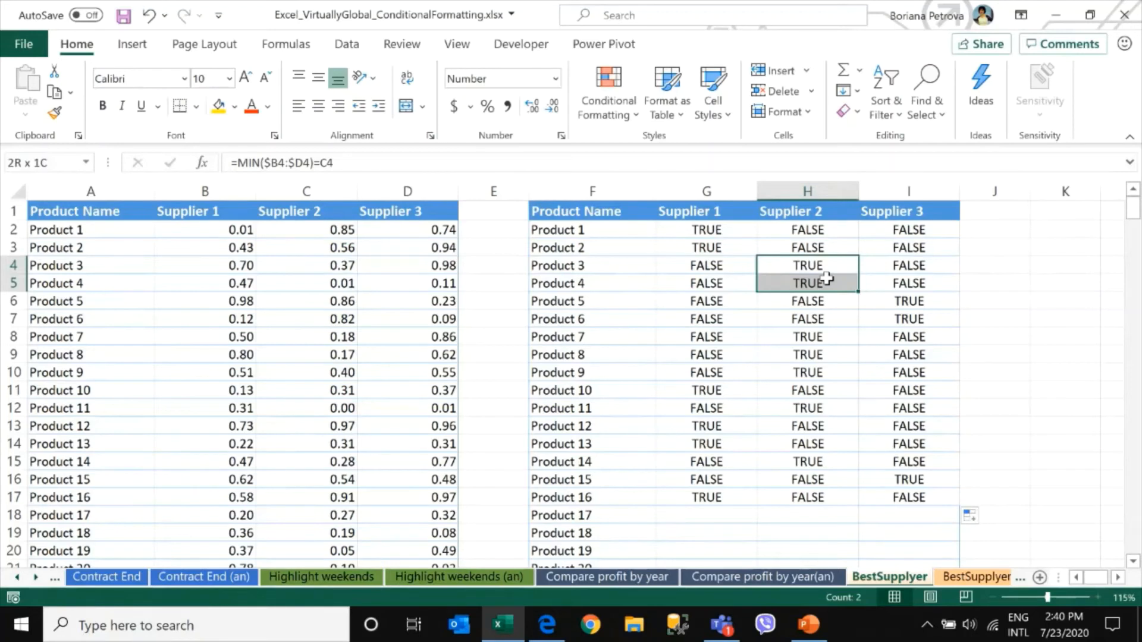
{"action": "left_click", "coordinate": [712, 231]}
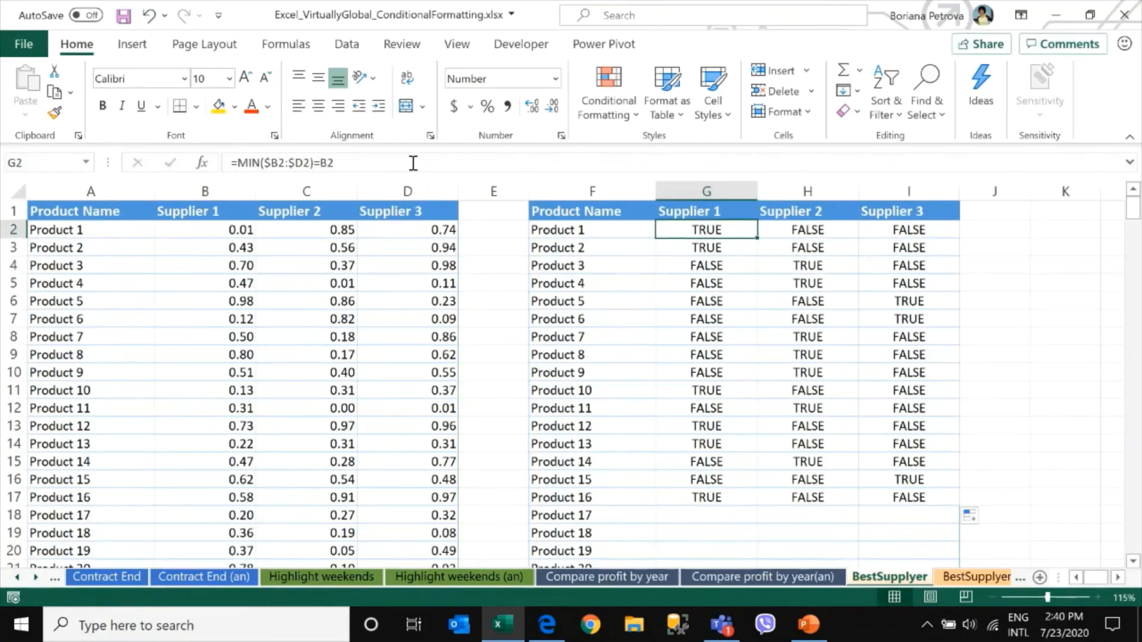
Copy G2's formula =MIN($B2:$D2)=B2 from the formula bar without changing the cell
{"action": "left_click_drag", "start_coordinate": [412, 163], "coordinate": [230, 163]}
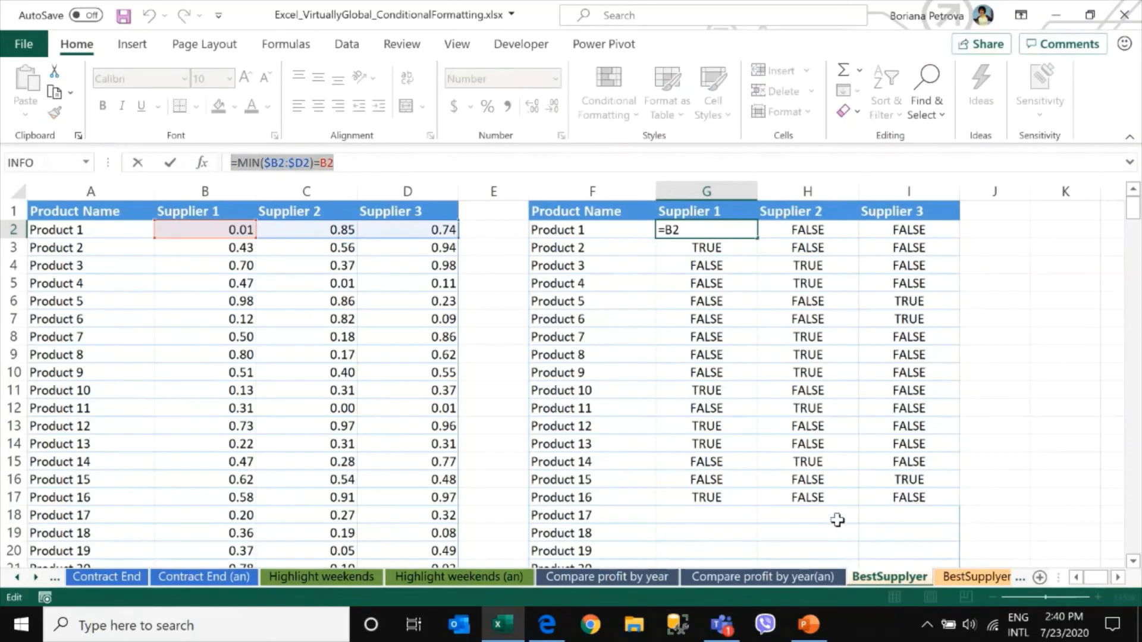
{"action": "key", "text": "ctrl+c"}
{"action": "key", "text": "Escape"}
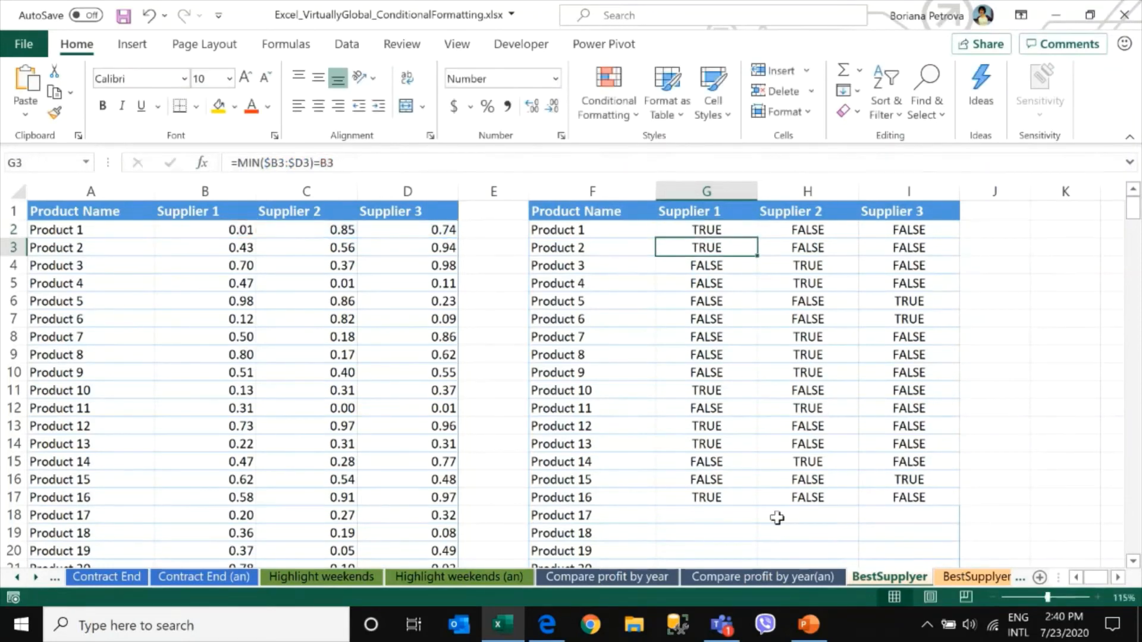
Apply a formula-based conditional formatting rule to B2:D301 using the copied formula with a light orange fill
{"action": "left_click", "coordinate": [220, 228]}
{"action": "left_click_drag", "start_coordinate": [219, 229], "coordinate": [378, 255]}
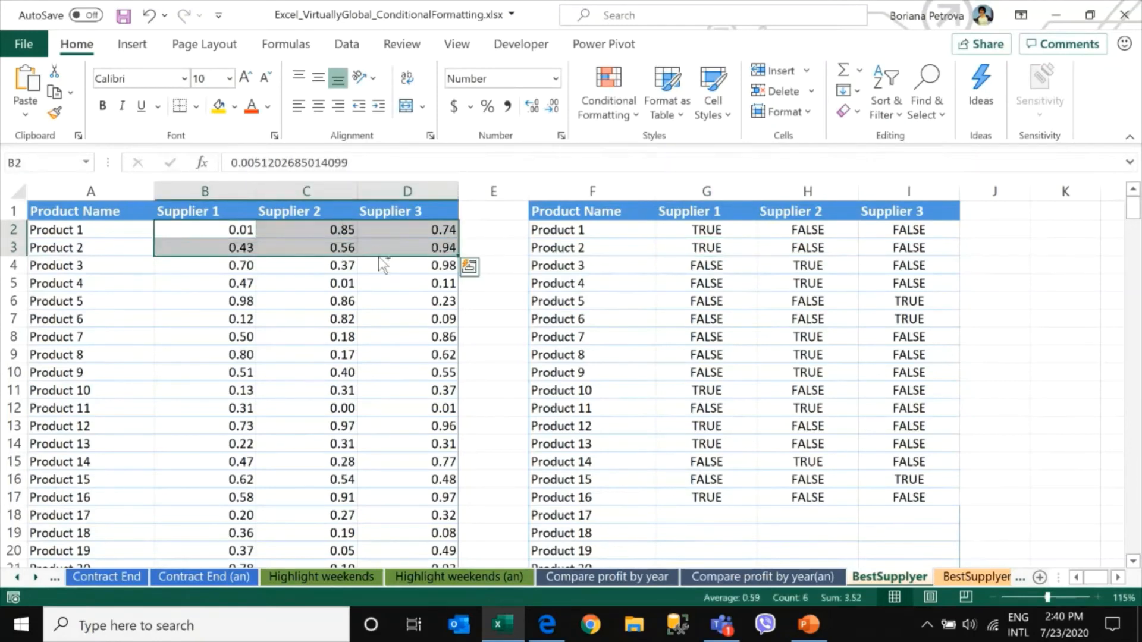
{"action": "key", "text": "ctrl+shift+Down"}
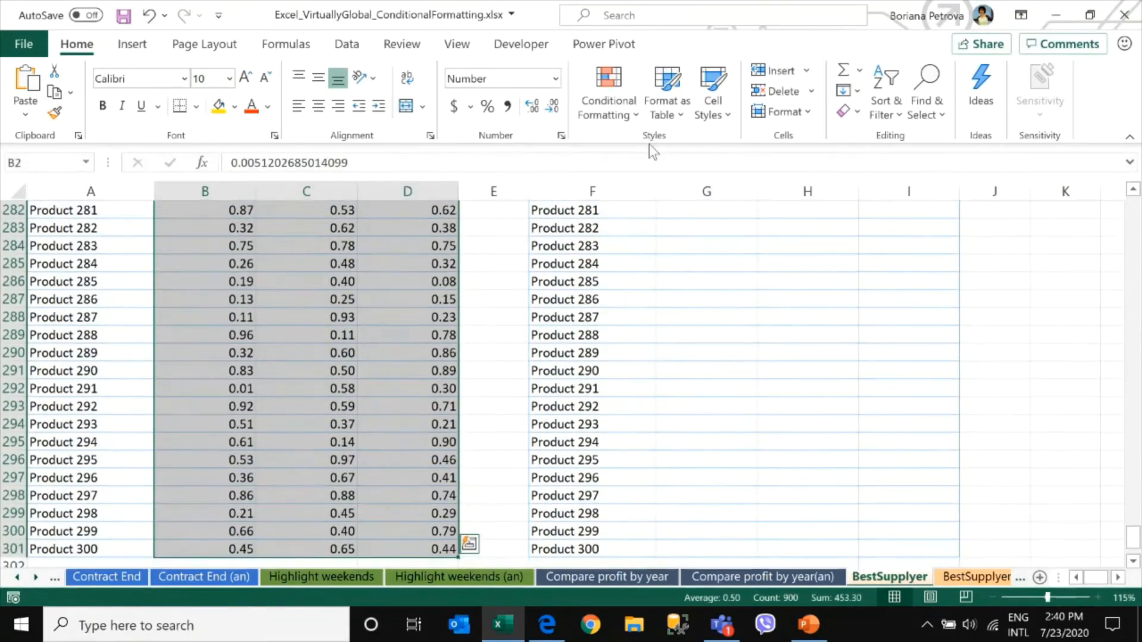
{"action": "left_click", "coordinate": [606, 83]}
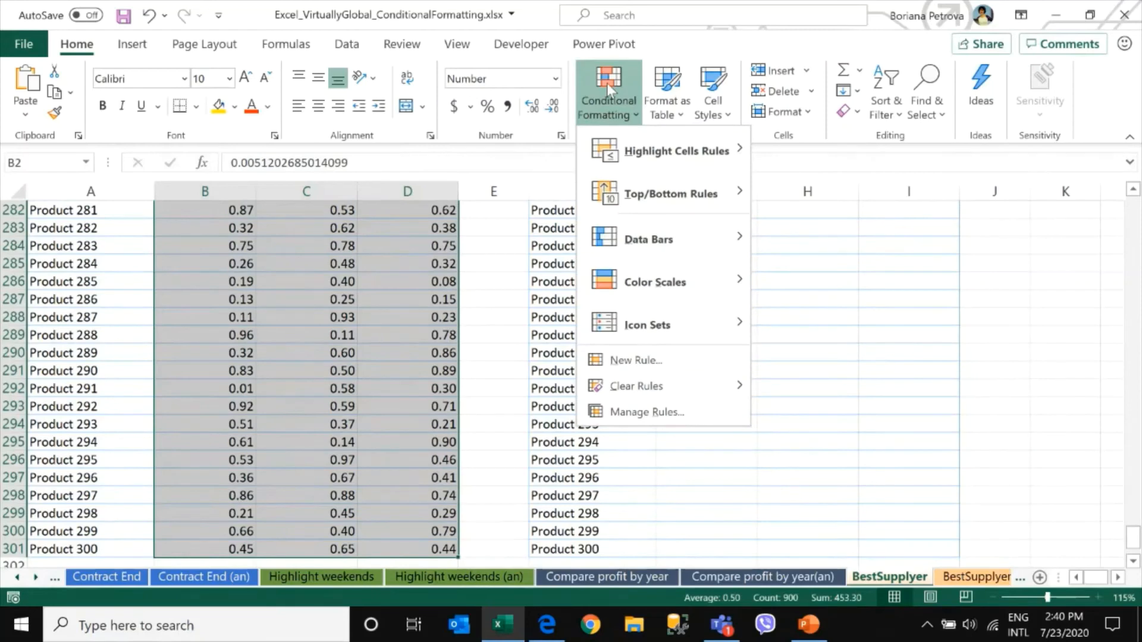
{"action": "left_click", "coordinate": [623, 364]}
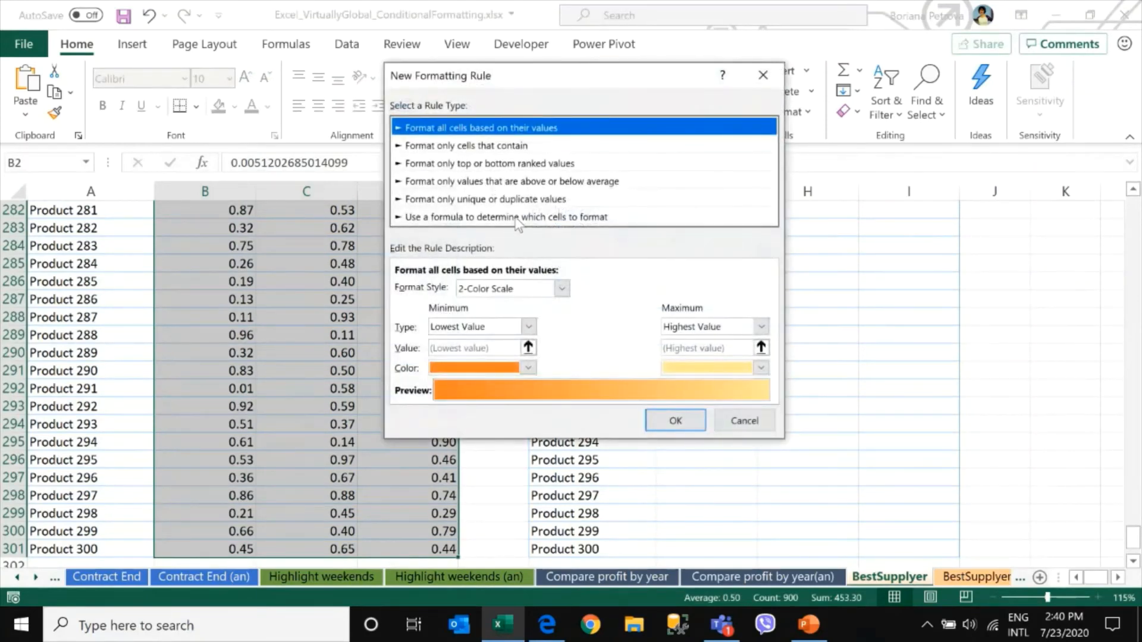
{"action": "left_click", "coordinate": [515, 217]}
{"action": "left_click", "coordinate": [477, 287]}
{"action": "key", "text": "ctrl+v"}
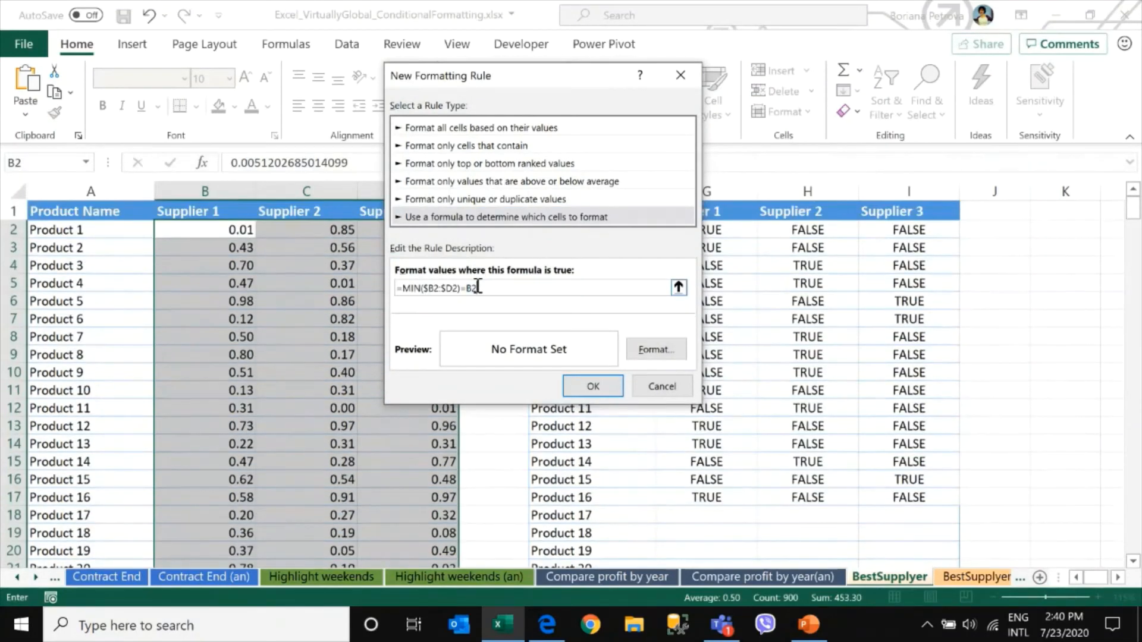
{"action": "left_click", "coordinate": [658, 355]}
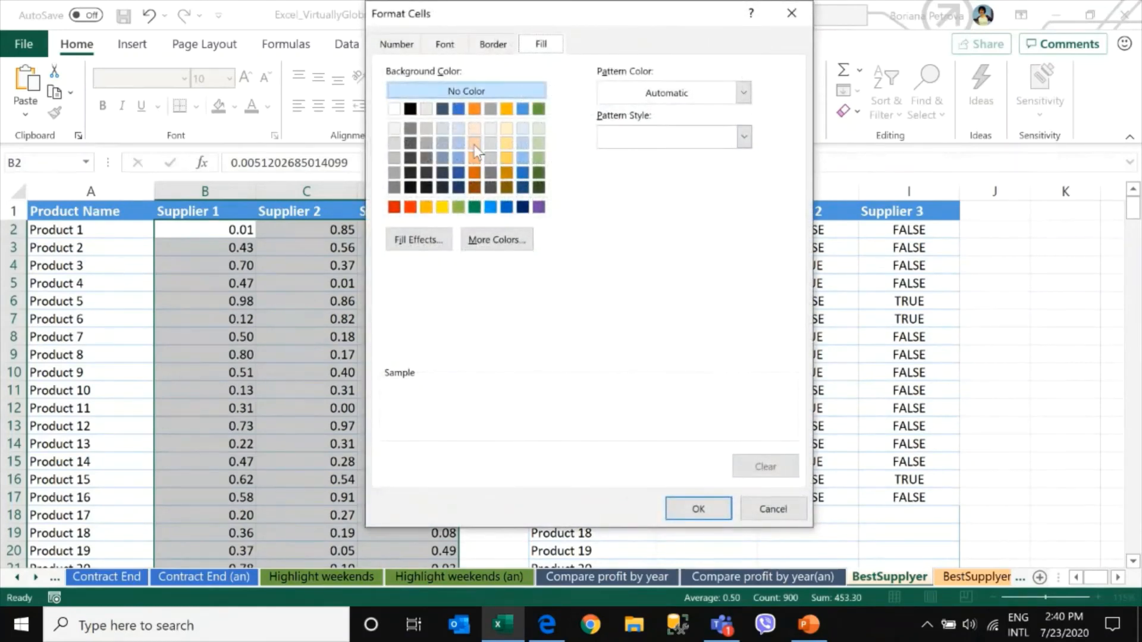
{"action": "left_click", "coordinate": [475, 145]}
{"action": "left_click", "coordinate": [700, 506]}
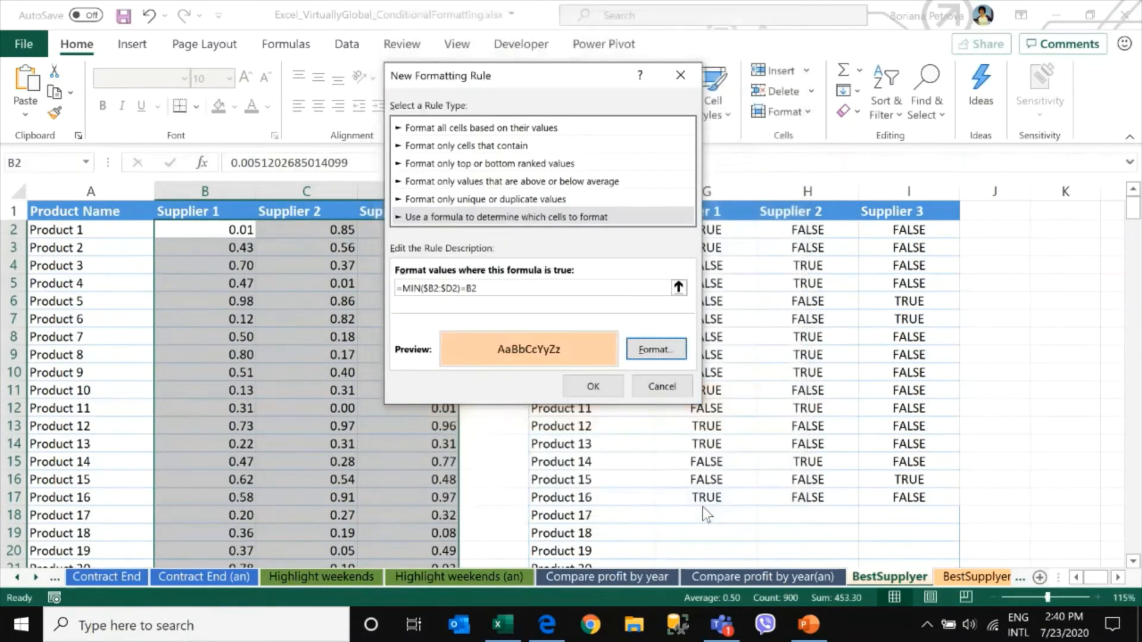
{"action": "left_click", "coordinate": [588, 388]}
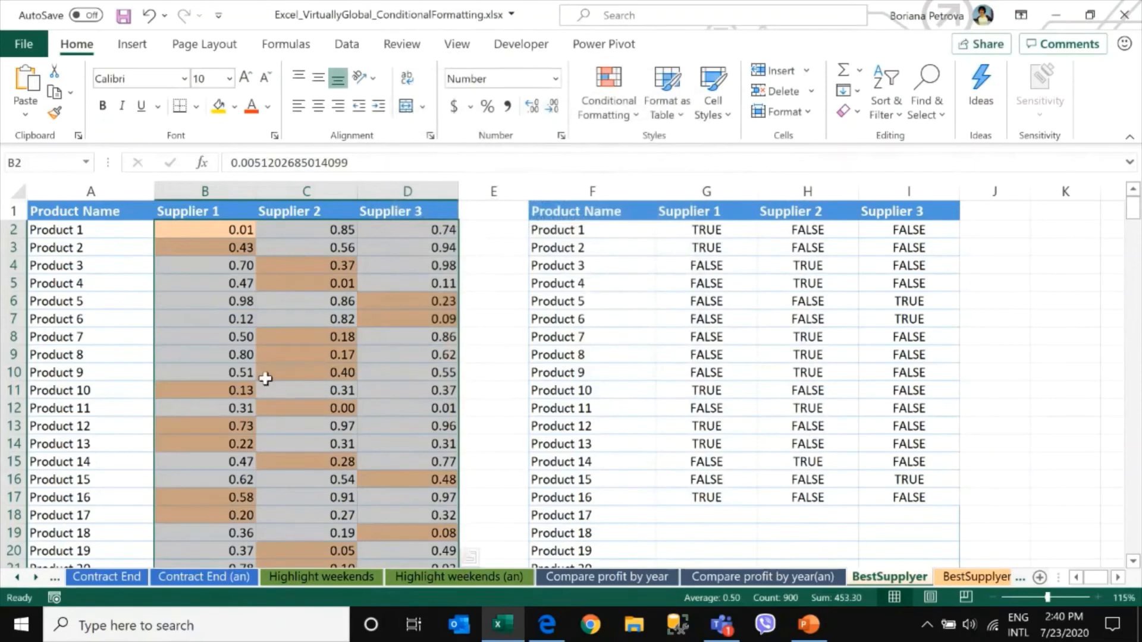
Scroll through the supplier price columns to review the highlighted lowest prices
{"action": "scroll", "coordinate": [351, 396], "scroll_direction": "down", "scroll_amount": 1}
{"action": "scroll", "coordinate": [351, 397], "scroll_direction": "down", "scroll_amount": 6}
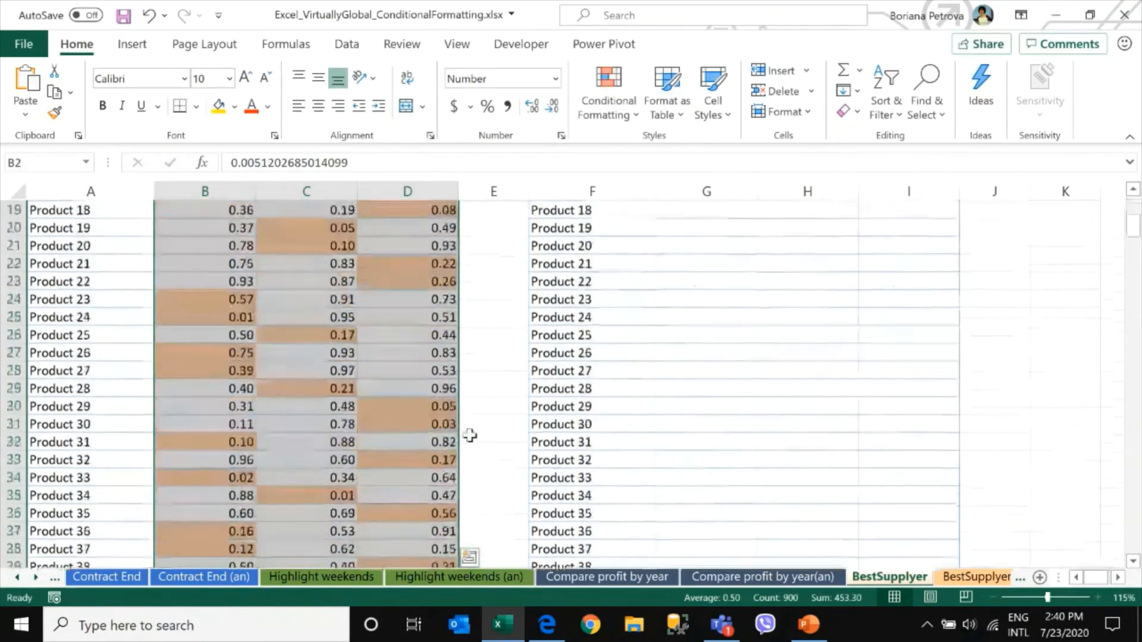
{"action": "left_click", "coordinate": [194, 369]}
{"action": "key", "text": "ctrl+Down"}
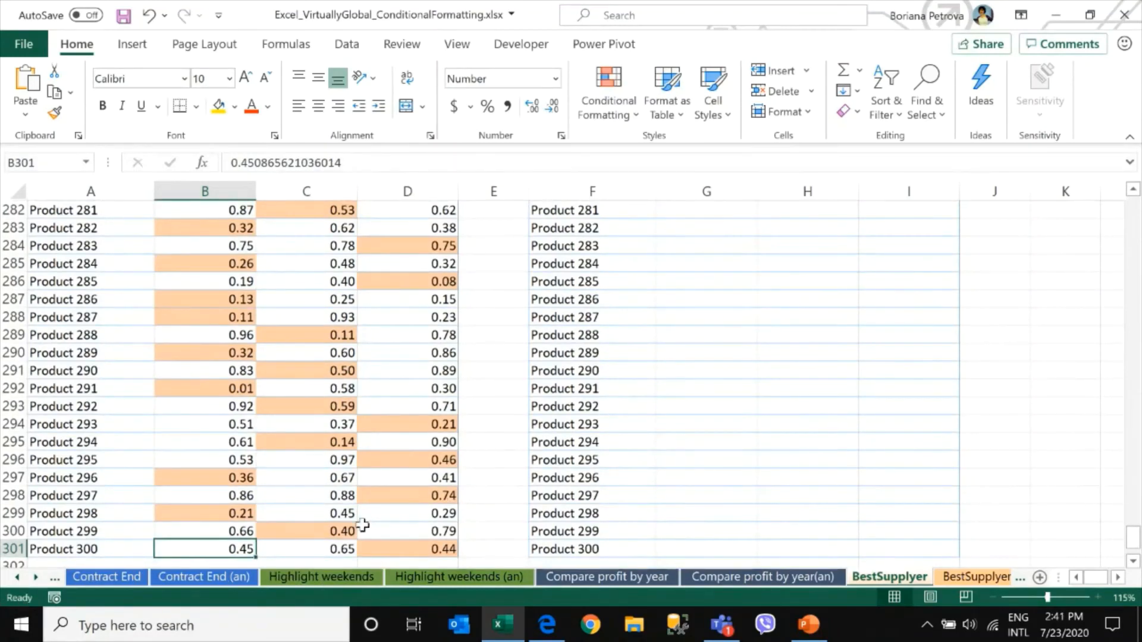
{"action": "key", "text": "ctrl+Up"}
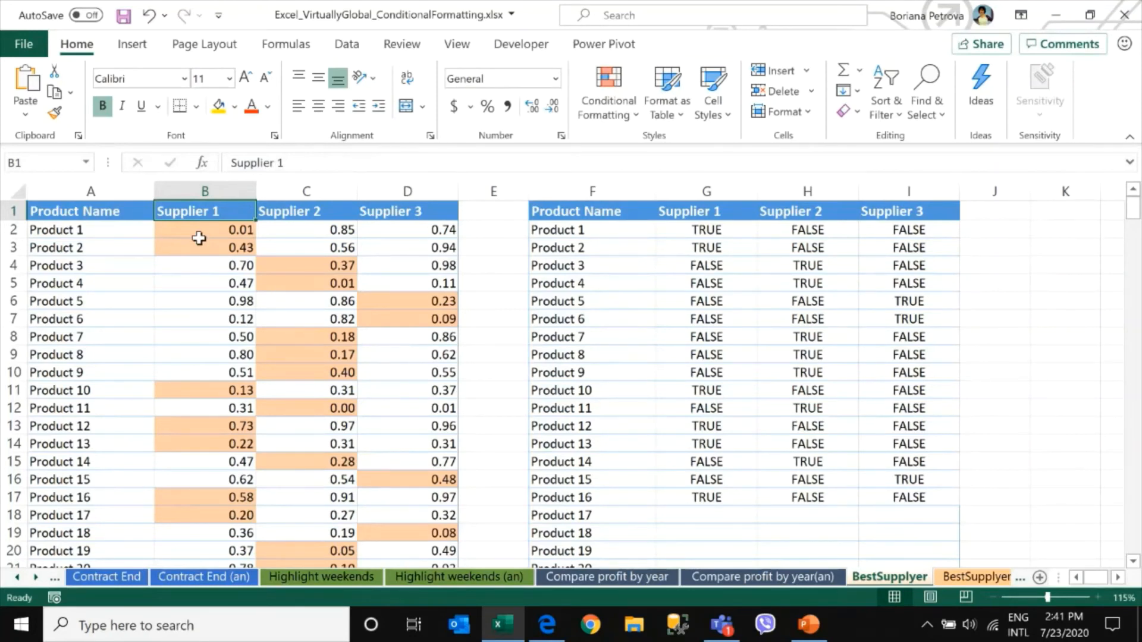
Turn on filtering and filter the Supplier 1 column by the light orange cell color
{"action": "left_click", "coordinate": [347, 44]}
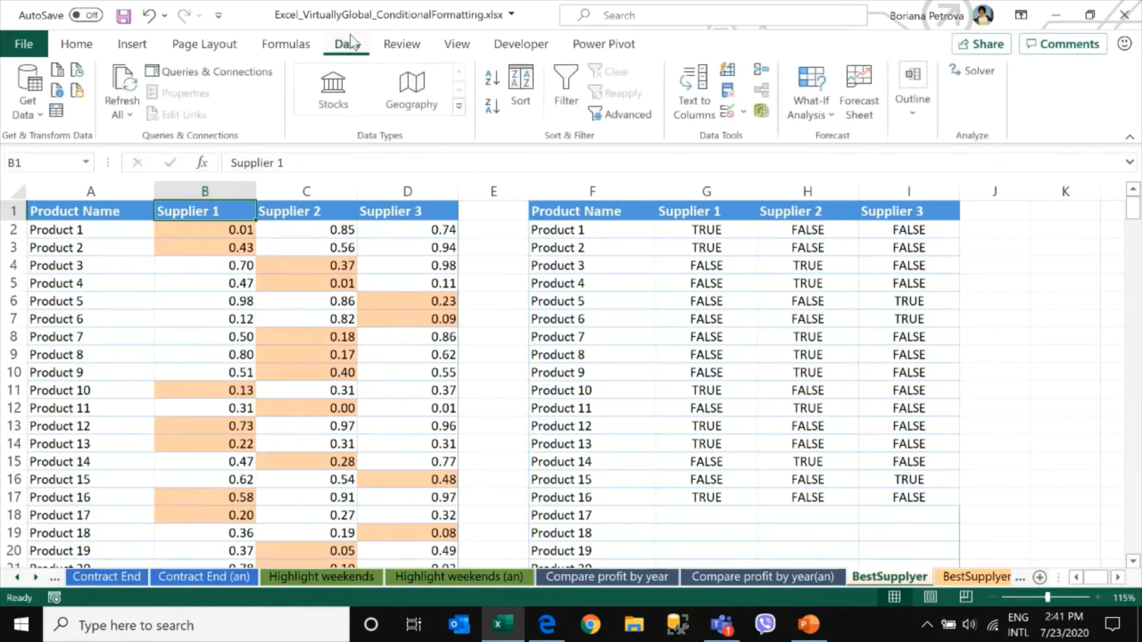
{"action": "left_click", "coordinate": [568, 101]}
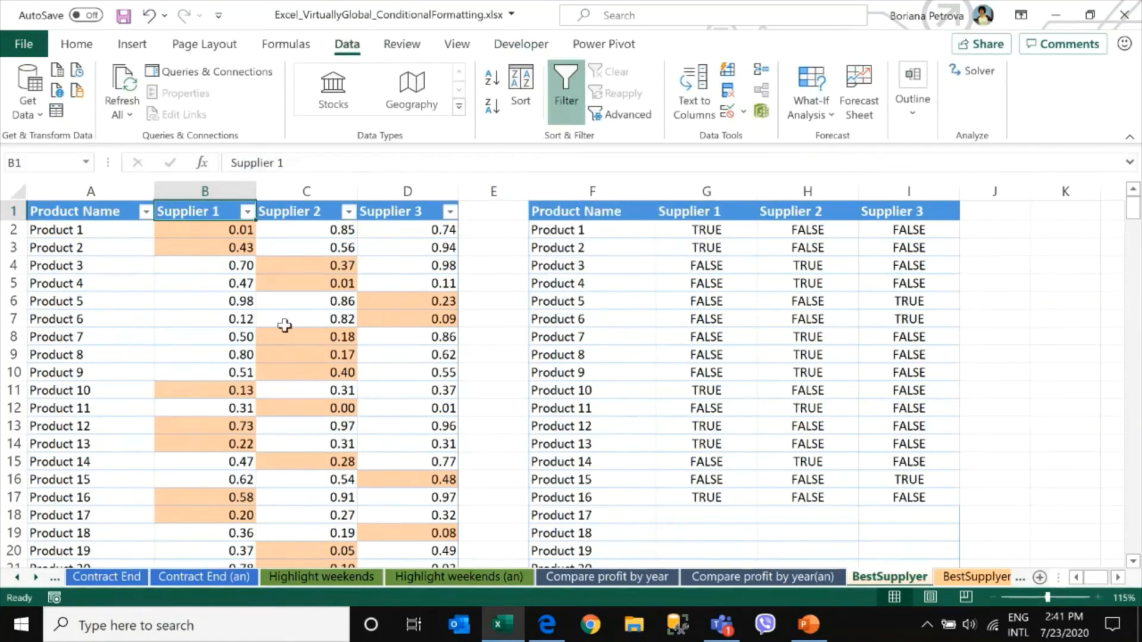
{"action": "left_click", "coordinate": [247, 212]}
{"action": "mouse_move", "coordinate": [144, 278]}
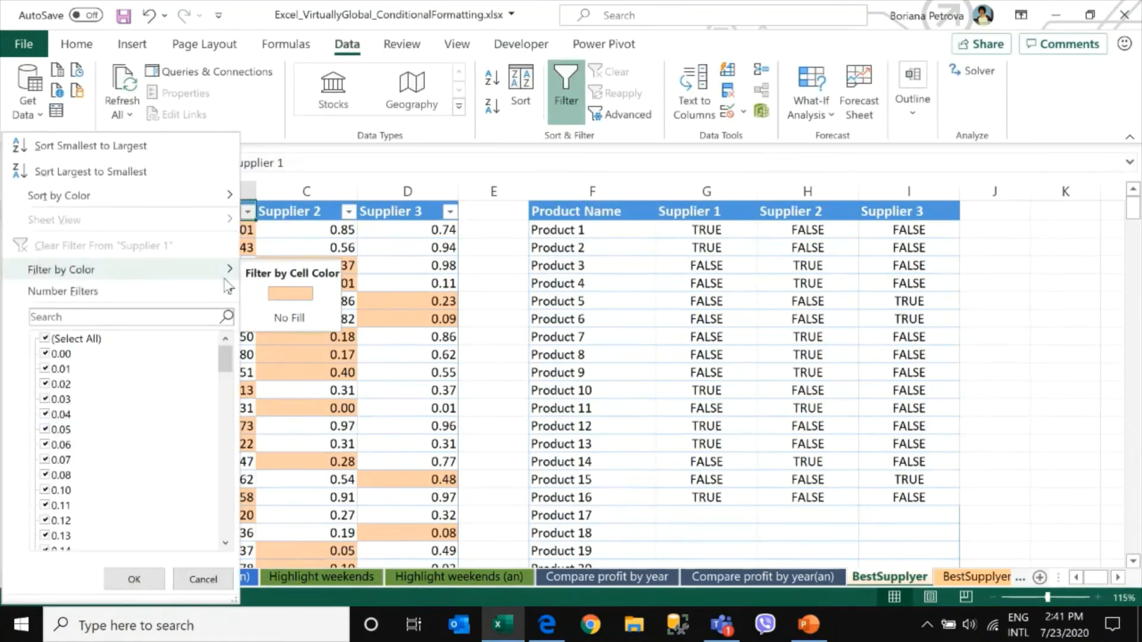
{"action": "left_click", "coordinate": [307, 294]}
Copy the filtered product names and Supplier 1 prices, then switch to Outlook
{"action": "left_click", "coordinate": [147, 227]}
{"action": "left_click_drag", "start_coordinate": [147, 227], "coordinate": [222, 230]}
{"action": "key", "text": "ctrl+shift+Down"}
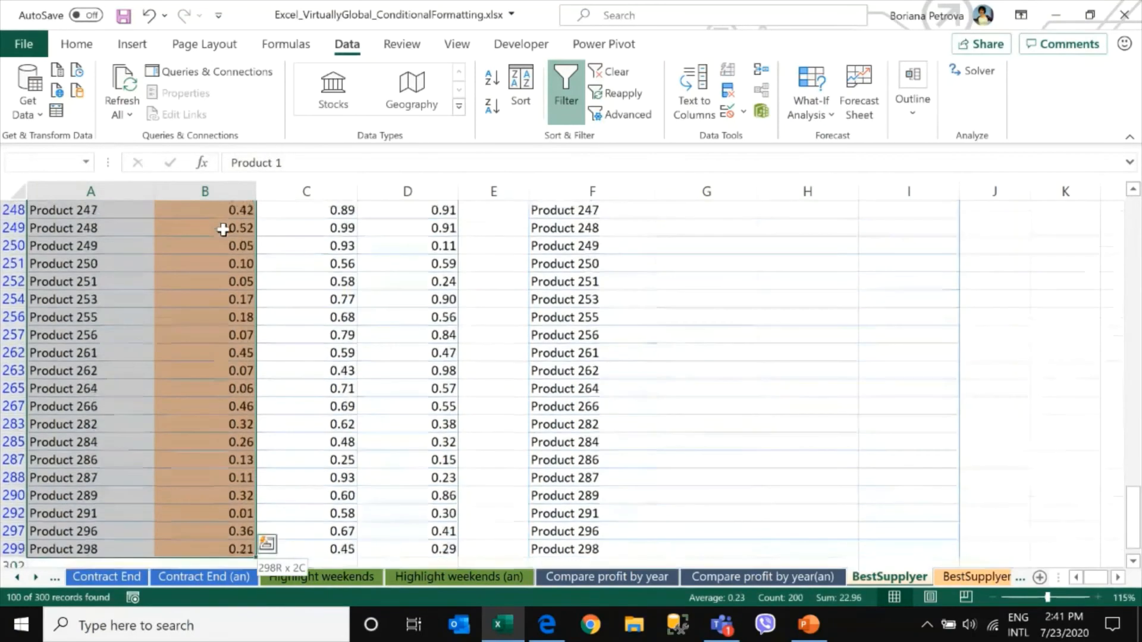
{"action": "key", "text": "ctrl+c"}
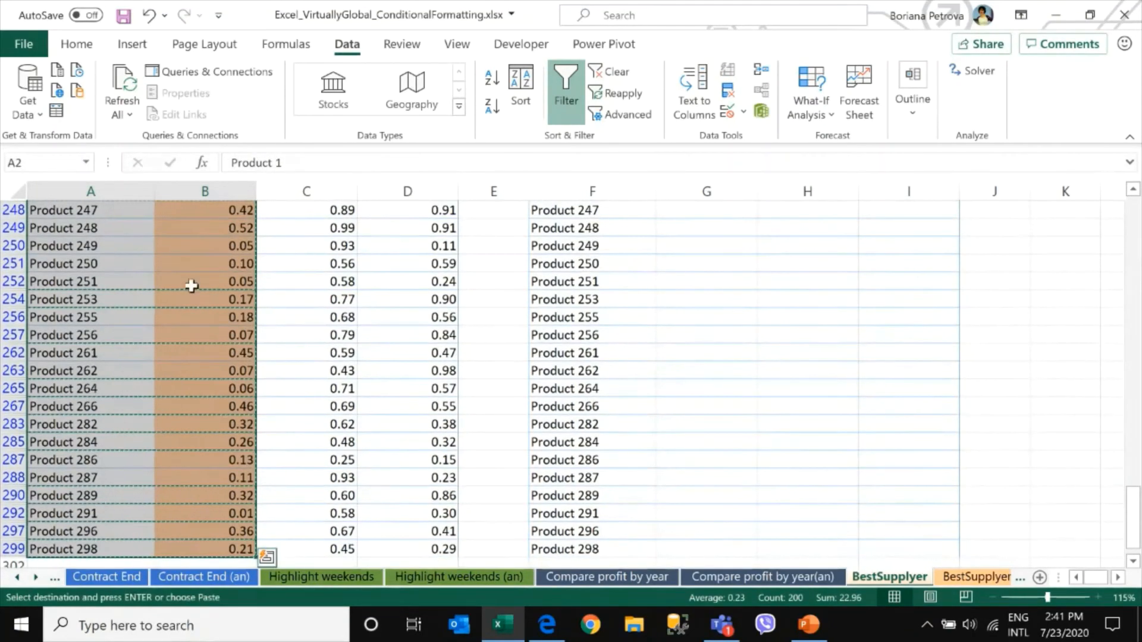
{"action": "left_click", "coordinate": [459, 624]}
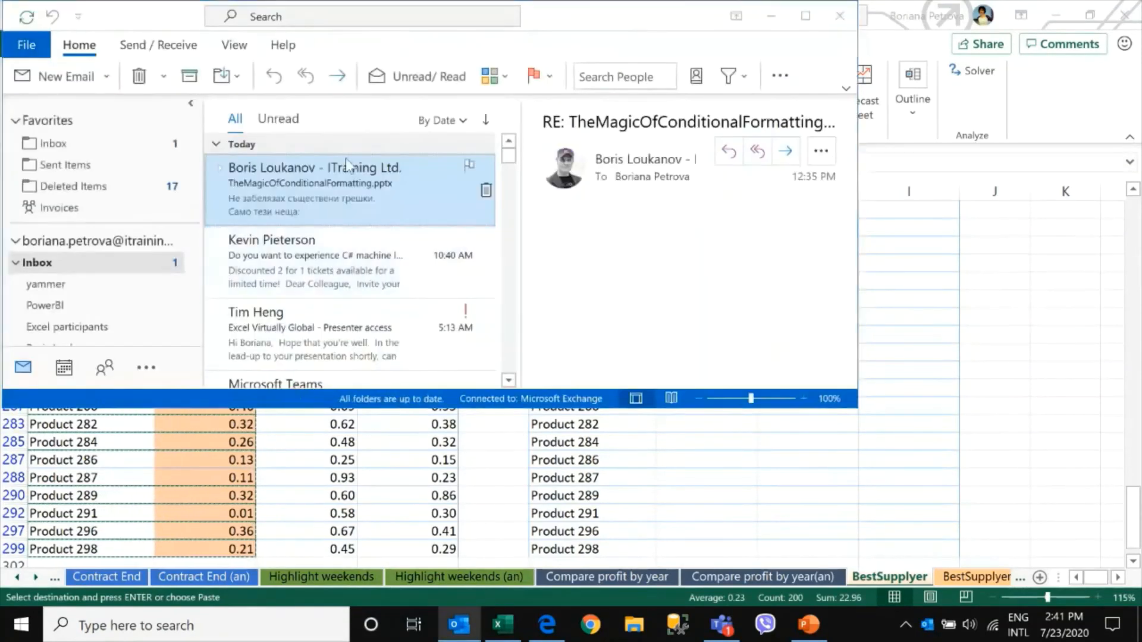
Paste the copied Supplier 1 results into a new email message, then switch back to the Excel workbook
{"action": "left_click", "coordinate": [61, 77]}
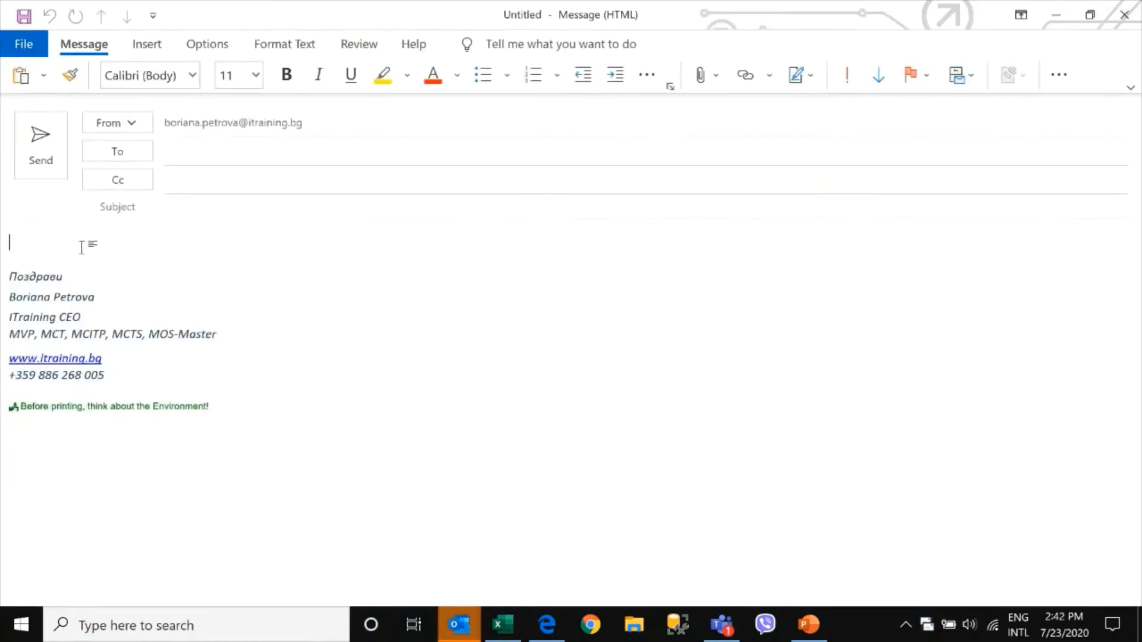
{"action": "key", "text": "ctrl+v"}
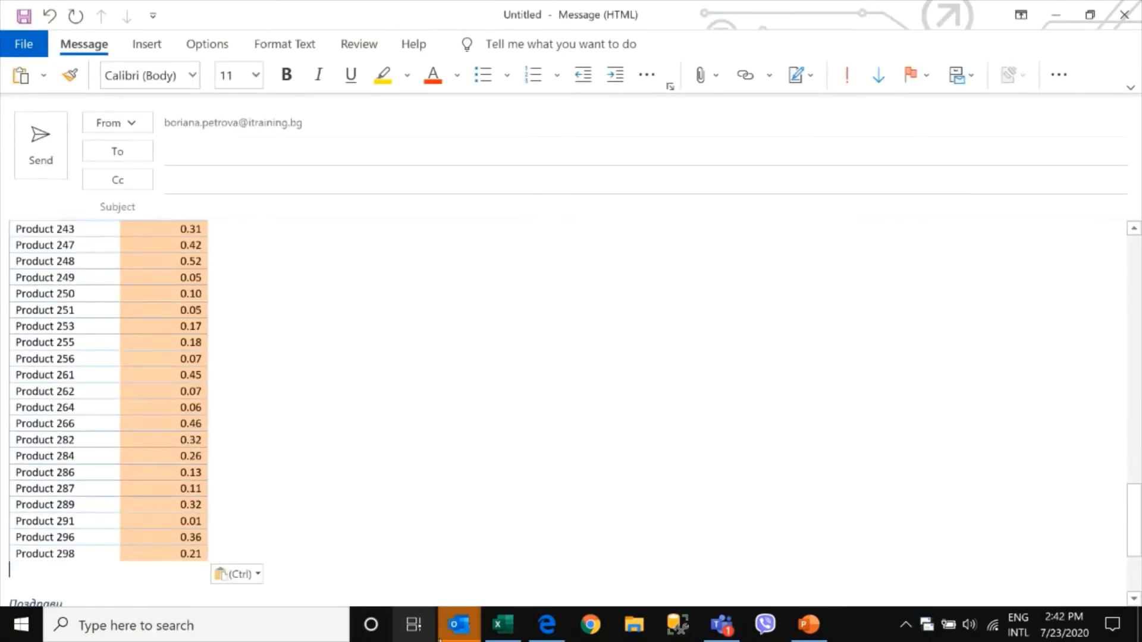
{"action": "key", "text": "alt+Tab"}
{"action": "key", "text": "alt+Tab"}
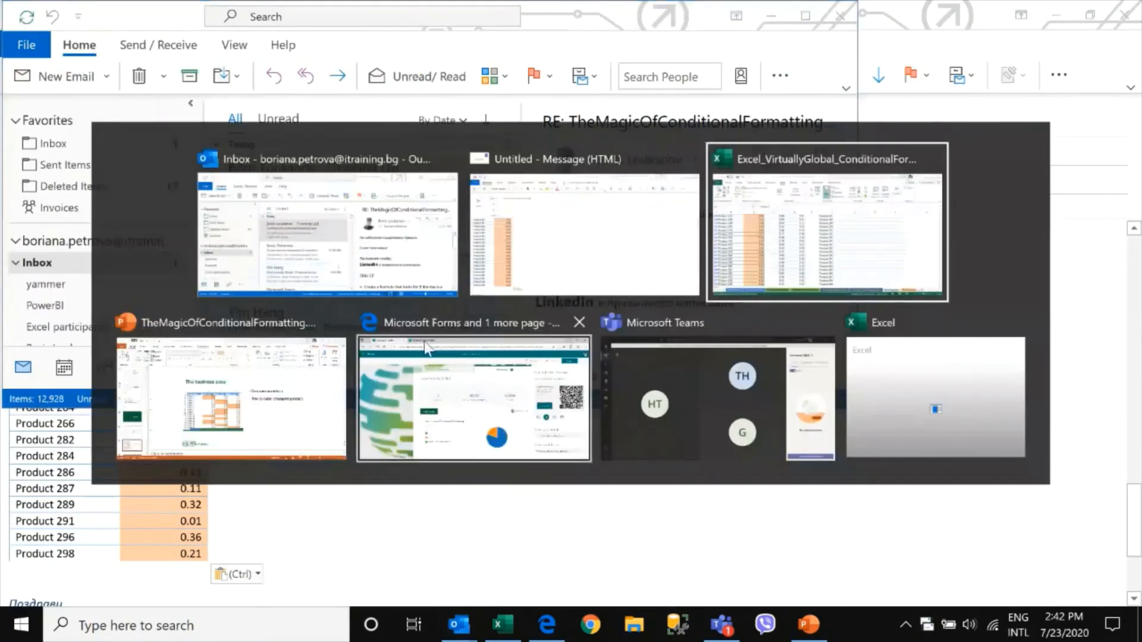
{"action": "left_click", "coordinate": [232, 209]}
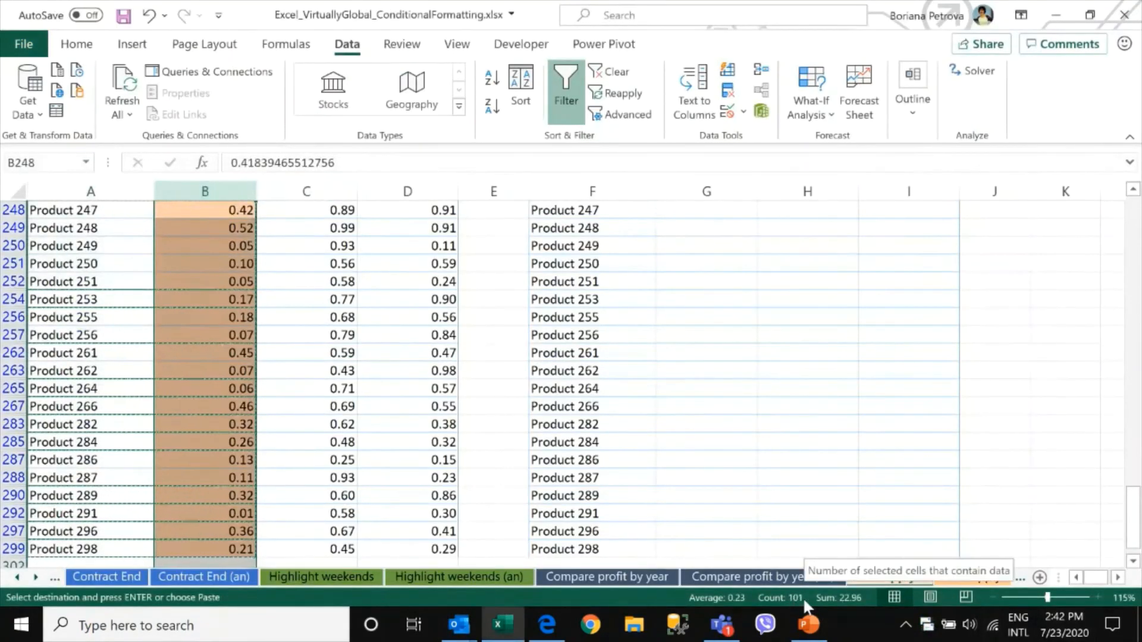
Clear the active filter from the supplier price table
{"action": "key", "text": "Escape"}
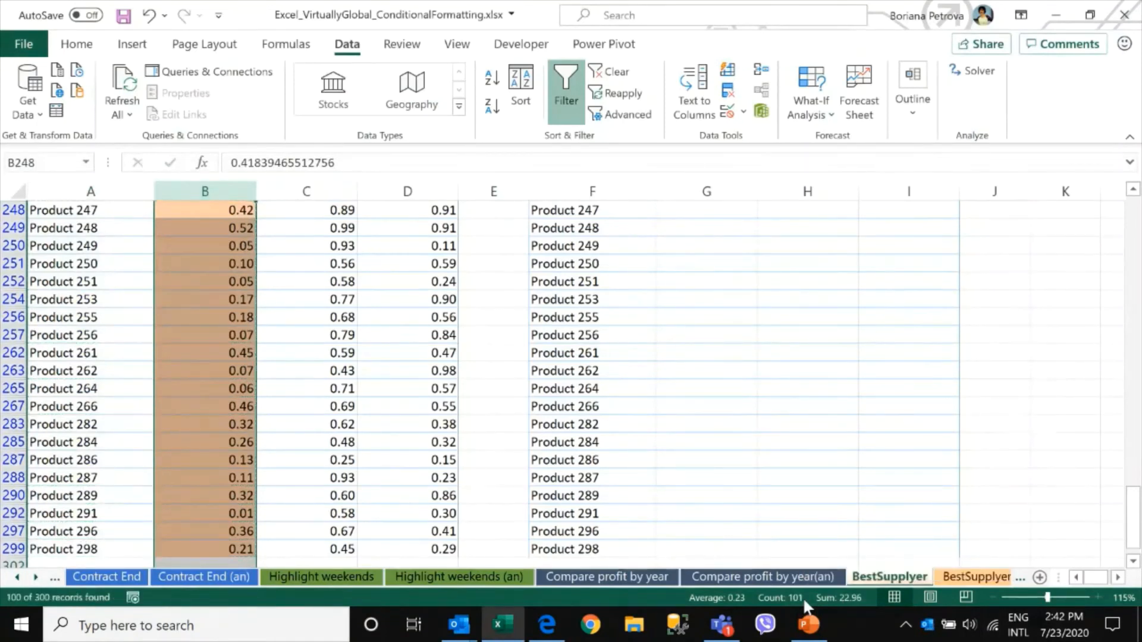
{"action": "left_click", "coordinate": [217, 548]}
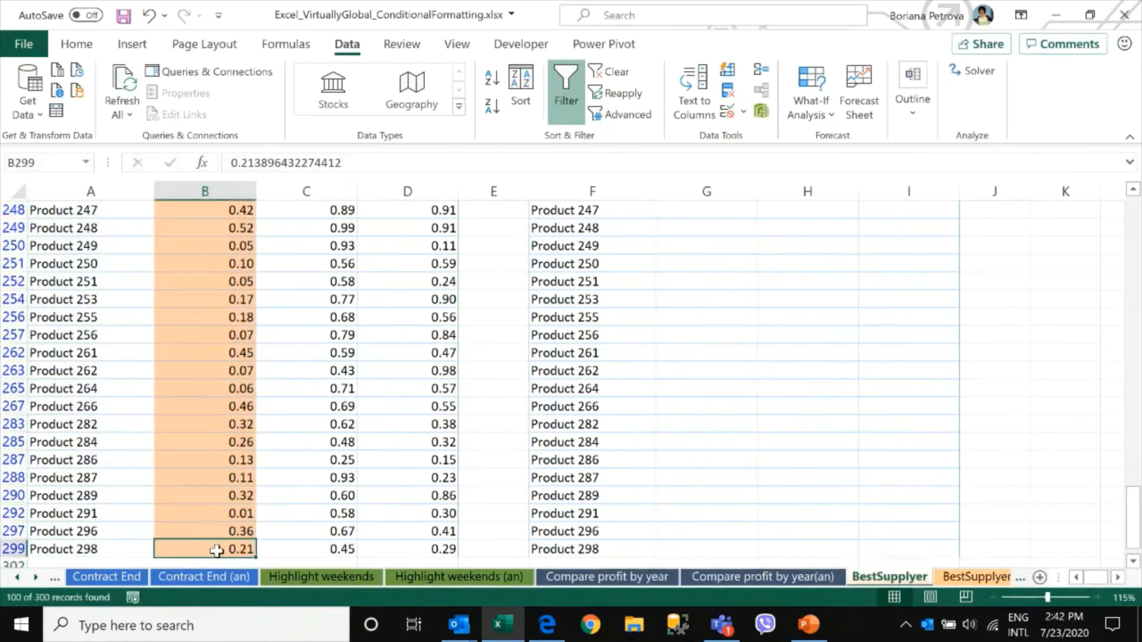
{"action": "key", "text": "ctrl+Up"}
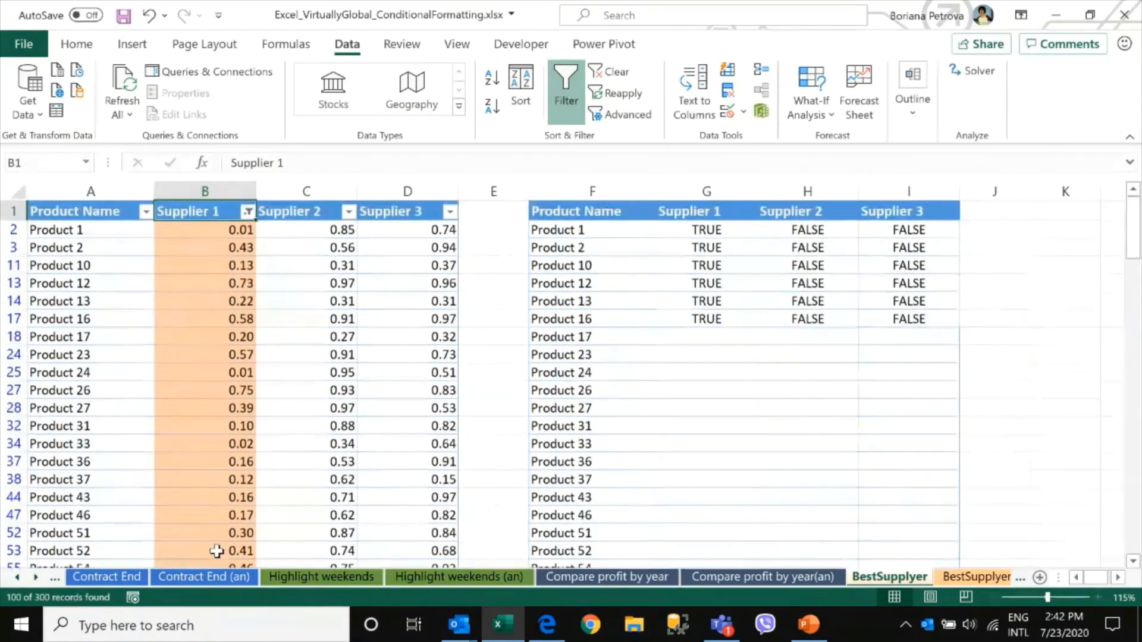
{"action": "left_click", "coordinate": [609, 71]}
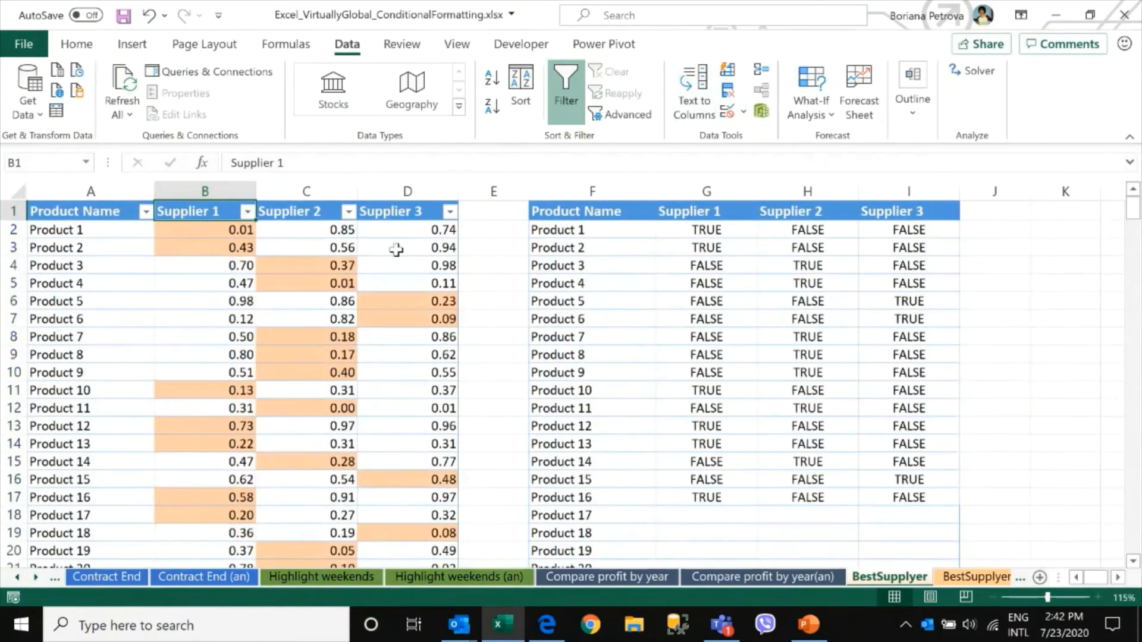
Filter the Supplier 2 column by the light orange cell color
{"action": "left_click", "coordinate": [349, 211]}
{"action": "mouse_move", "coordinate": [224, 270]}
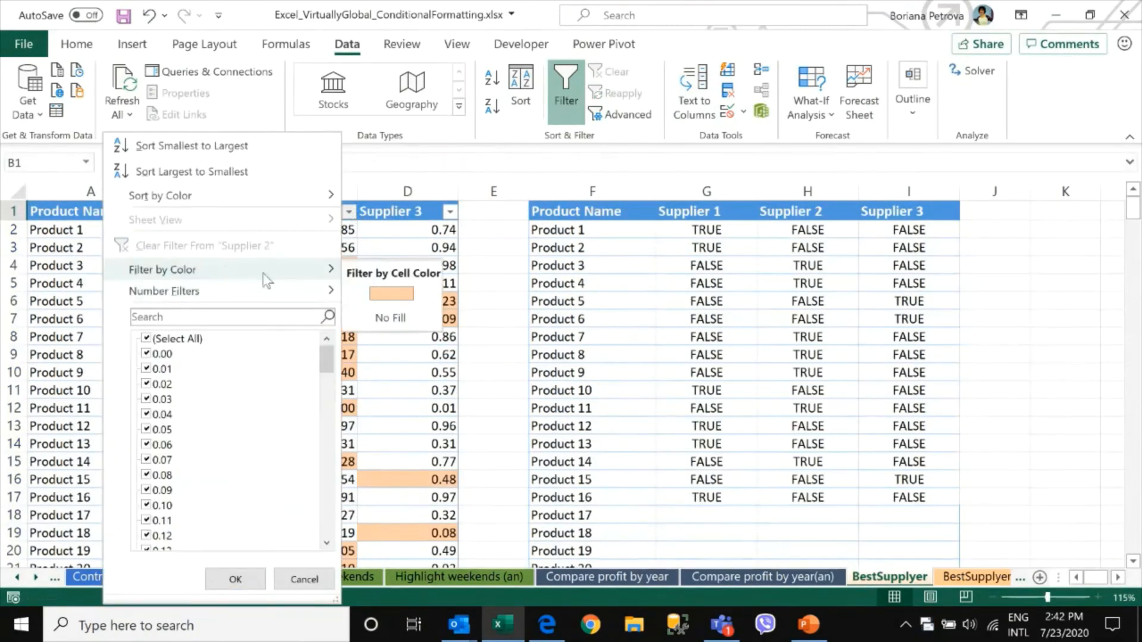
{"action": "left_click", "coordinate": [411, 295]}
{"action": "left_click", "coordinate": [313, 191]}
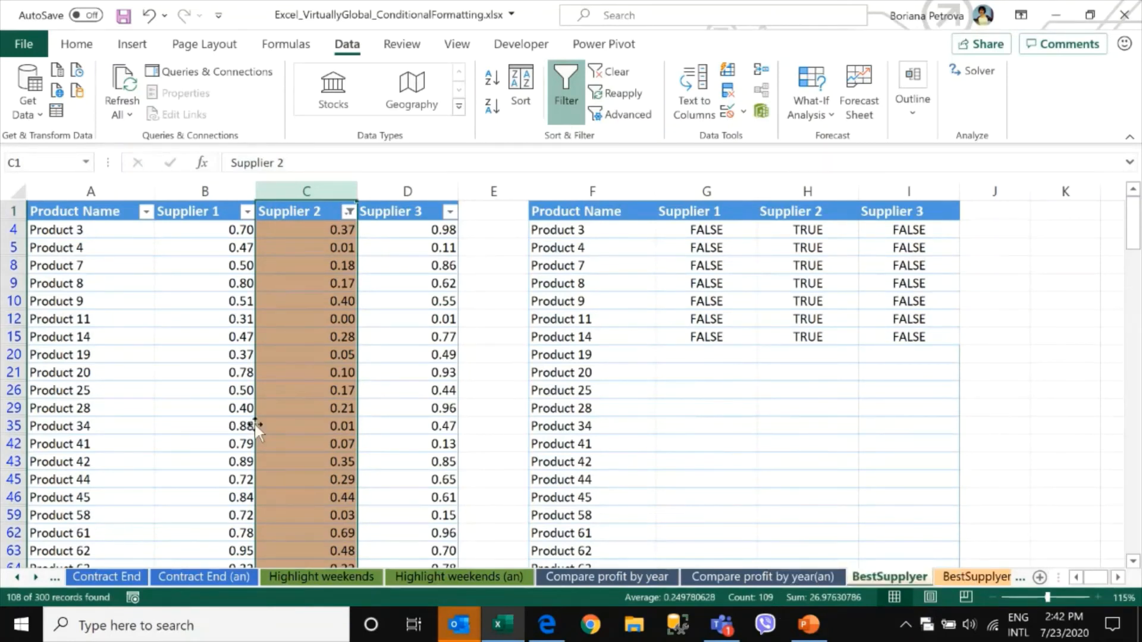
{"action": "left_click", "coordinate": [285, 216]}
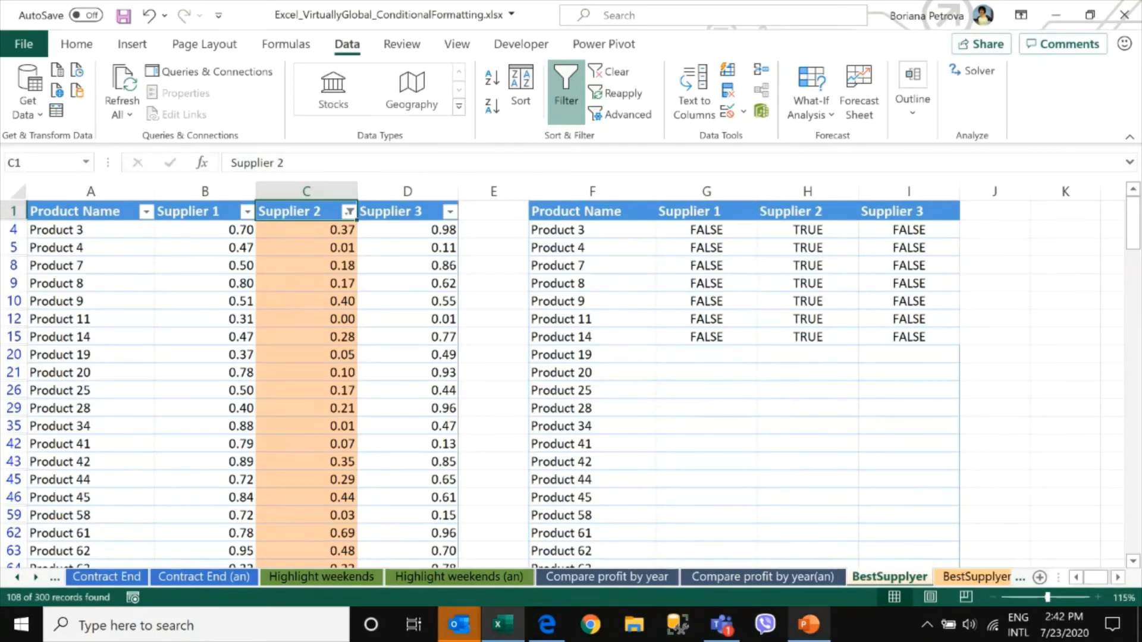
Look through the other workbook sheets and the business-case slide in the presentation
{"action": "left_click", "coordinate": [985, 579]}
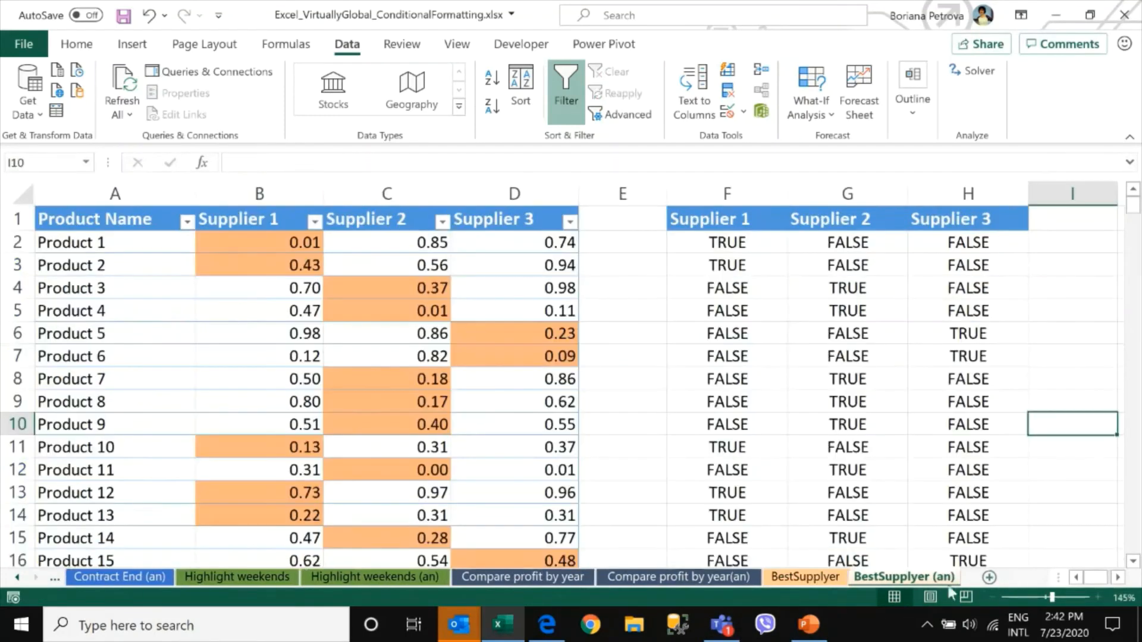
{"action": "left_click", "coordinate": [801, 578]}
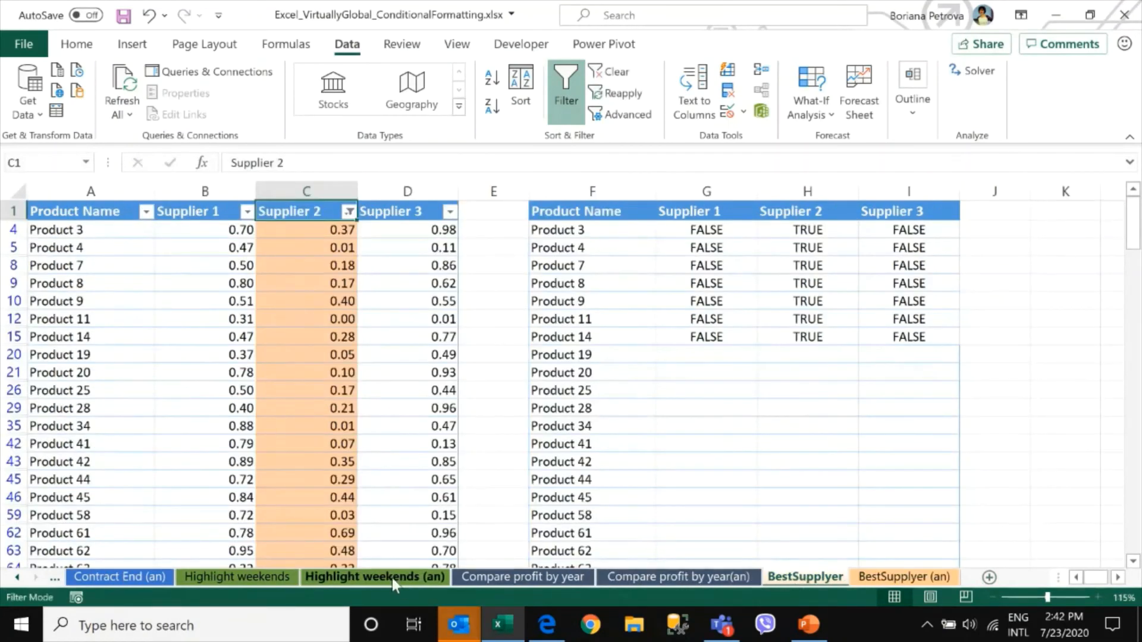
{"action": "left_click", "coordinate": [249, 581]}
{"action": "left_click", "coordinate": [314, 578]}
{"action": "left_click", "coordinate": [129, 579]}
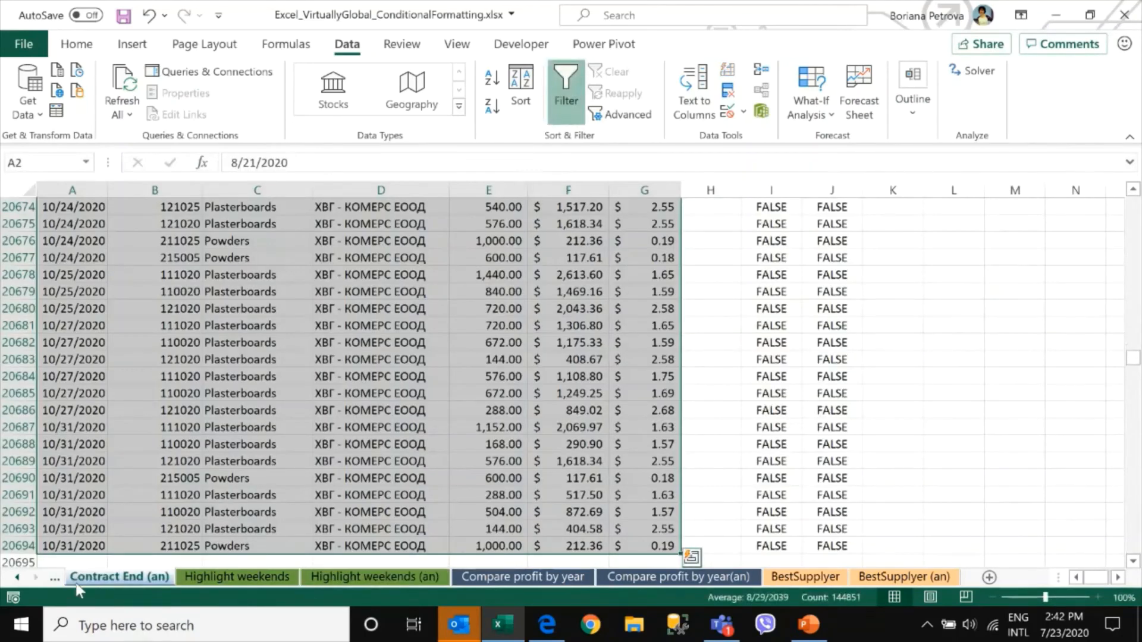
{"action": "left_click", "coordinate": [57, 581]}
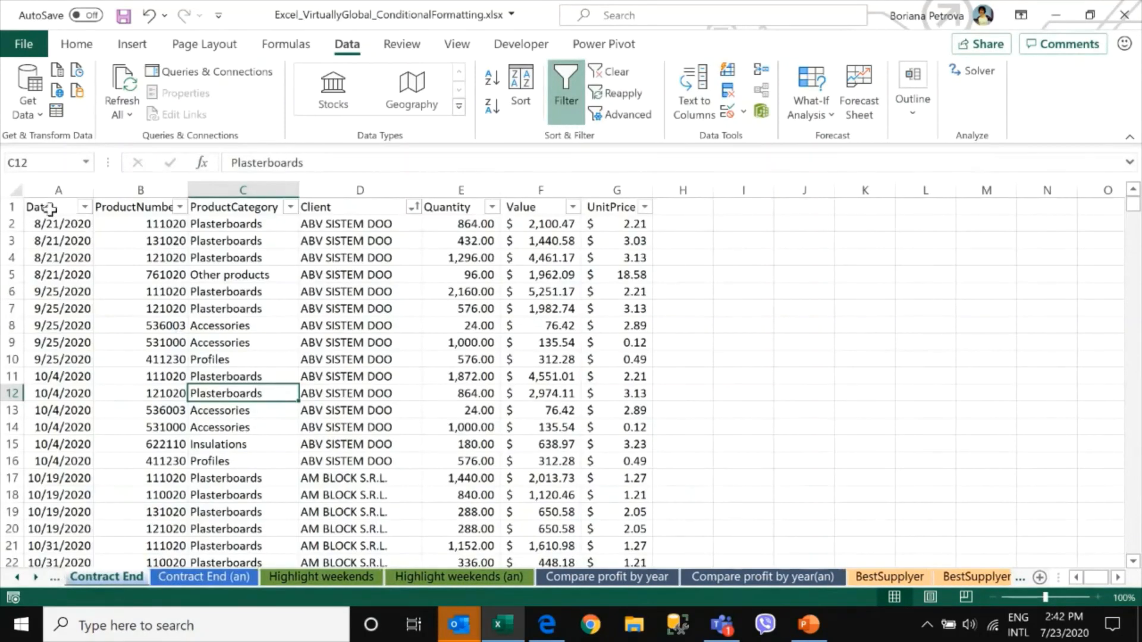
{"action": "left_click", "coordinate": [74, 212]}
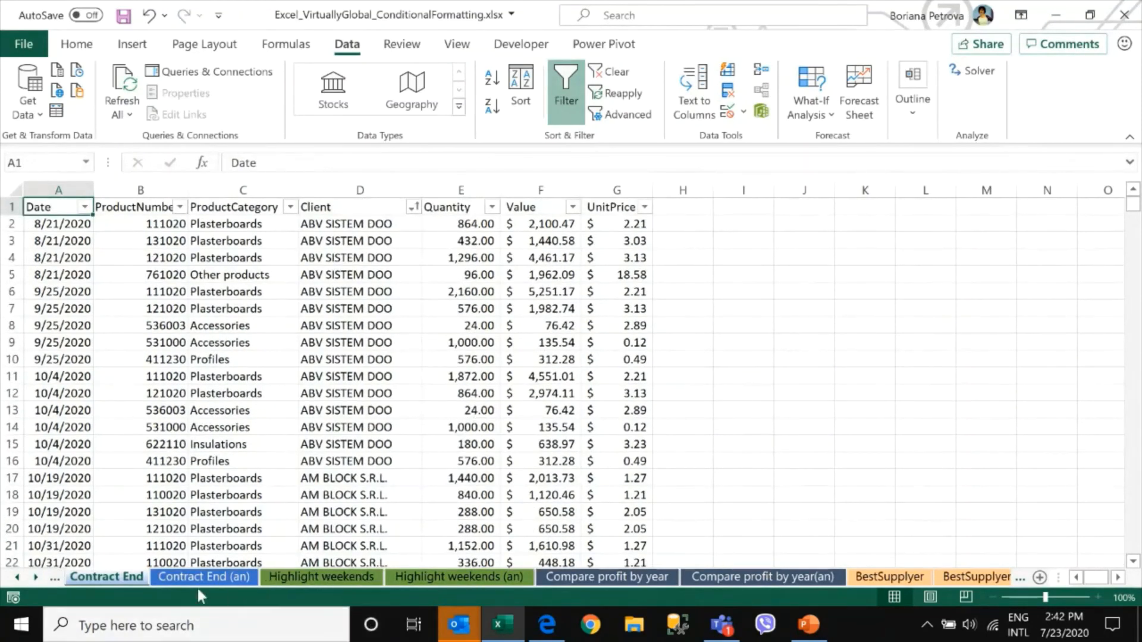
{"action": "left_click", "coordinate": [808, 625]}
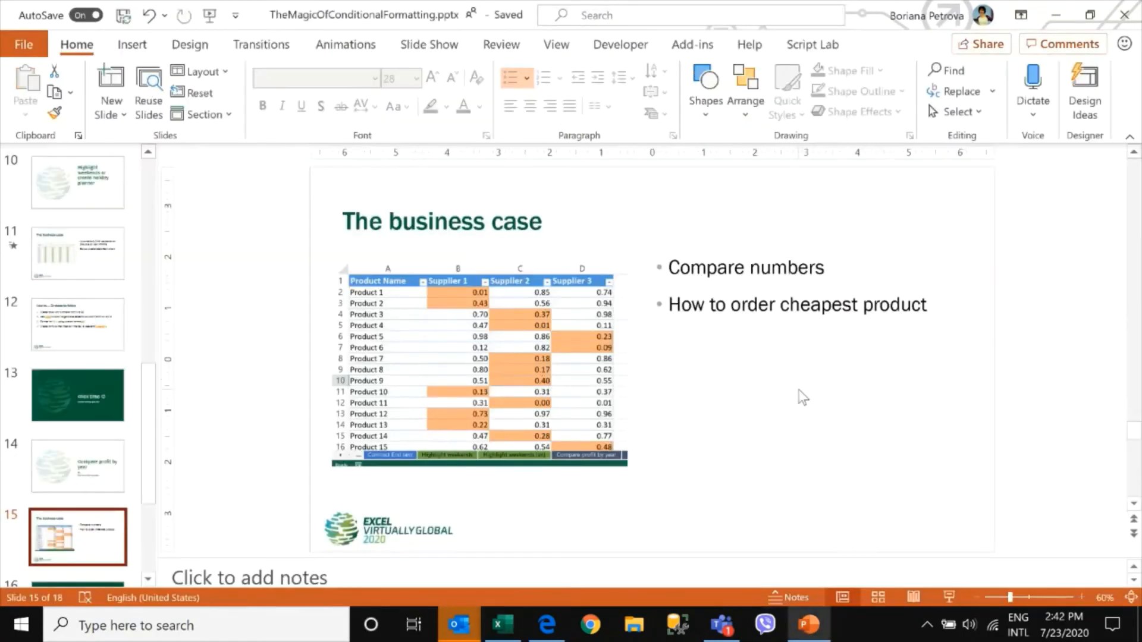
{"action": "left_click", "coordinate": [809, 628]}
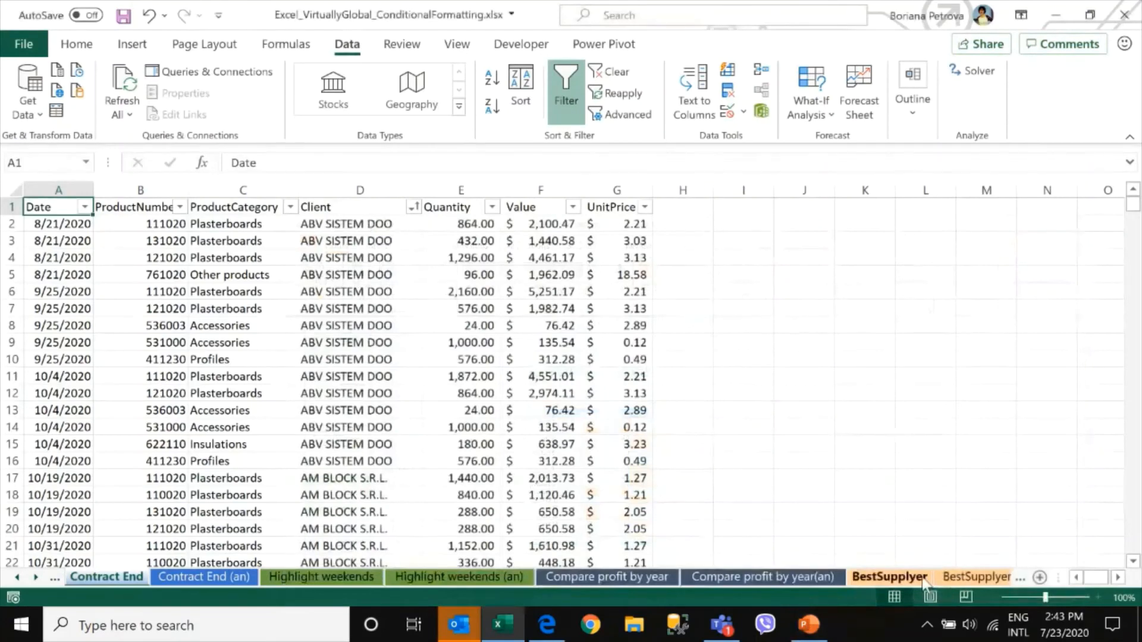
Clear the Supplier 2 color filter on the BestSupplier sheet
{"action": "left_click", "coordinate": [898, 577]}
{"action": "left_click", "coordinate": [364, 318]}
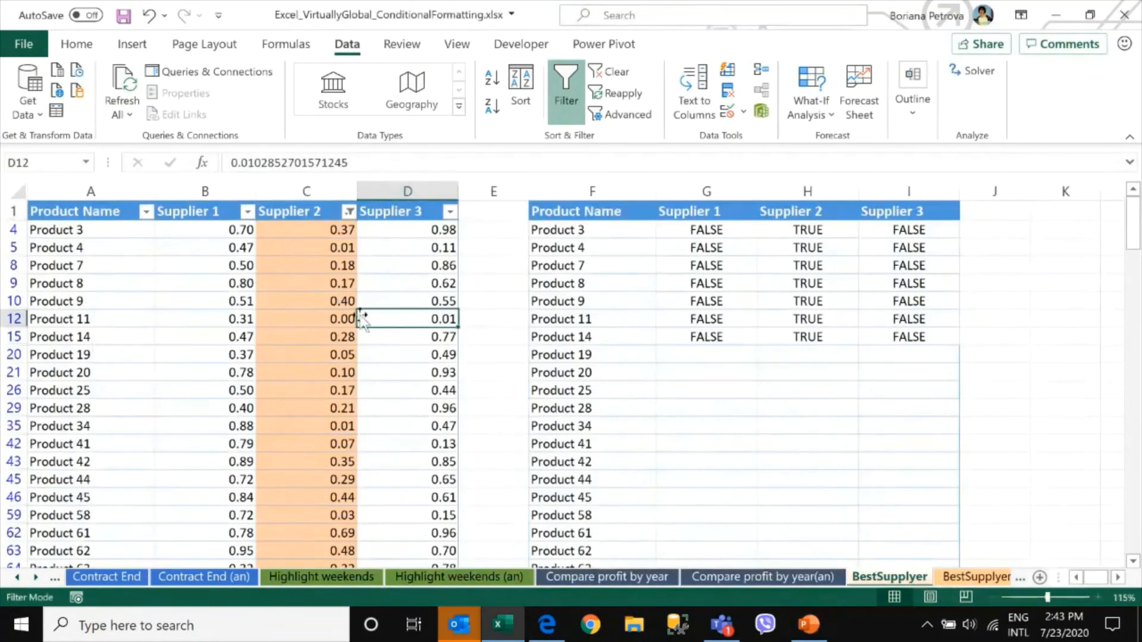
{"action": "left_click", "coordinate": [347, 212]}
{"action": "left_click", "coordinate": [234, 246]}
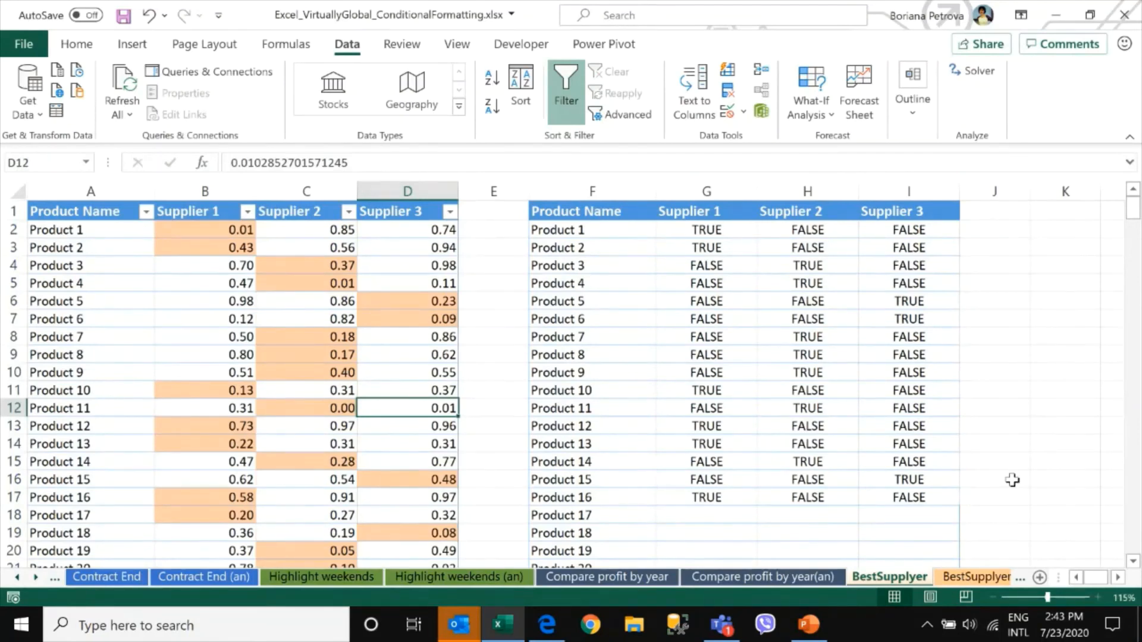
Copy the pivot table on the Compare profit by year sheet, paste its values at G4, and clear the pasted numbers
{"action": "left_click", "coordinate": [605, 578]}
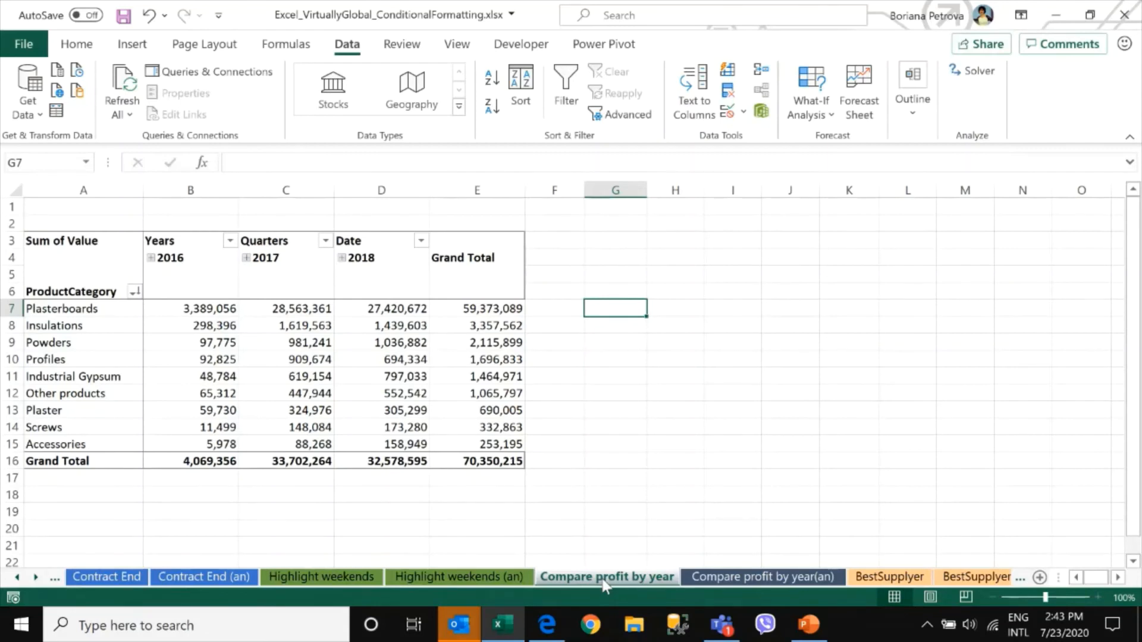
{"action": "left_click_drag", "start_coordinate": [512, 443], "coordinate": [4, 262]}
{"action": "right_click", "coordinate": [314, 351]}
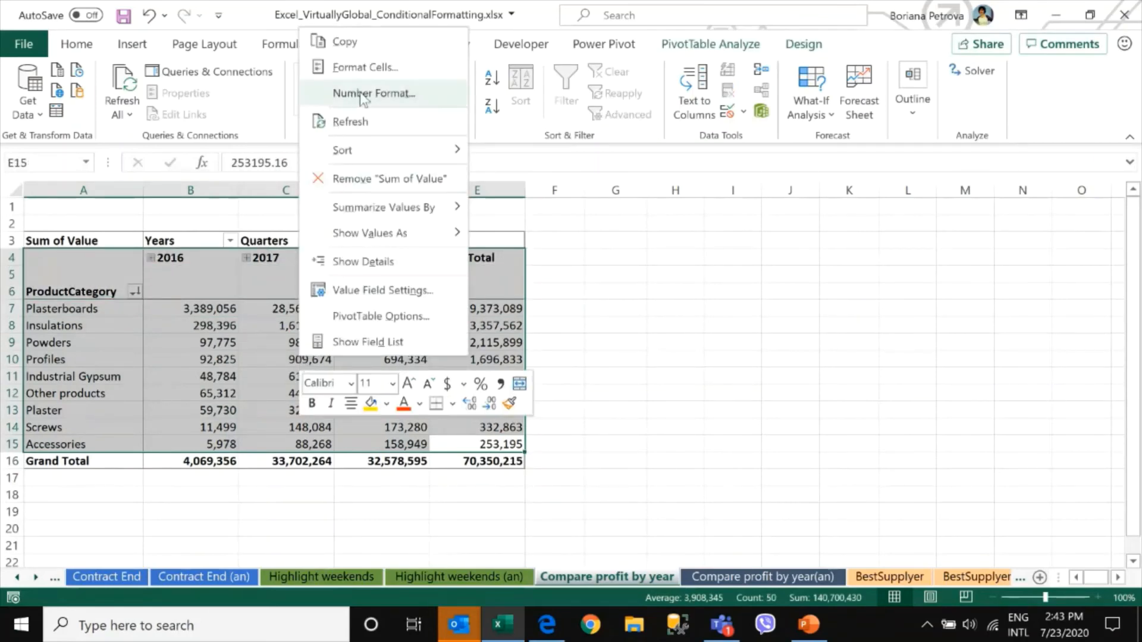
{"action": "left_click", "coordinate": [368, 44]}
{"action": "right_click", "coordinate": [617, 254]}
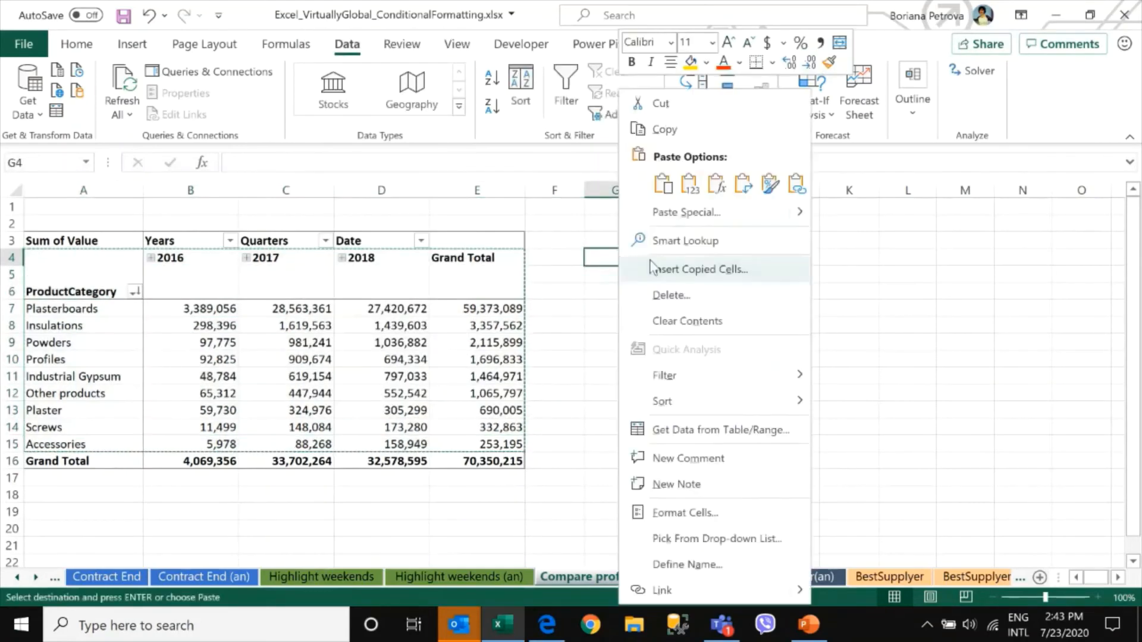
{"action": "left_click", "coordinate": [685, 186]}
{"action": "left_click_drag", "start_coordinate": [675, 308], "coordinate": [864, 446]}
{"action": "key", "text": "Delete"}
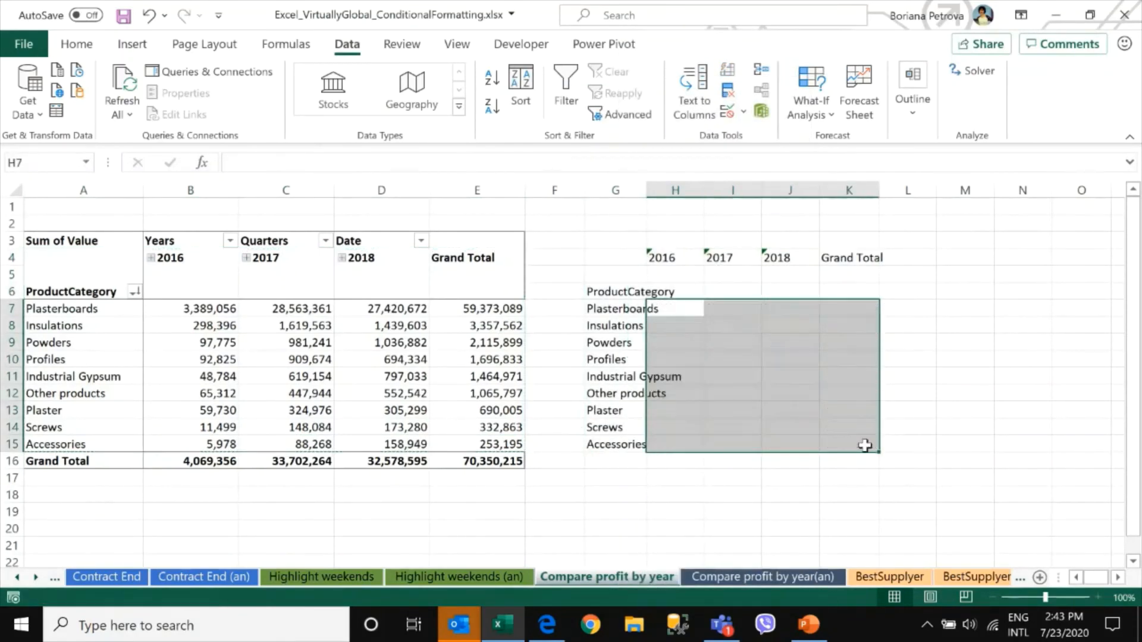
Widen columns H to K and move the pasted year headers down into row 6
{"action": "left_click_drag", "start_coordinate": [629, 189], "coordinate": [884, 190]}
{"action": "left_click_drag", "start_coordinate": [759, 257], "coordinate": [983, 300]}
{"action": "left_click", "coordinate": [779, 310]}
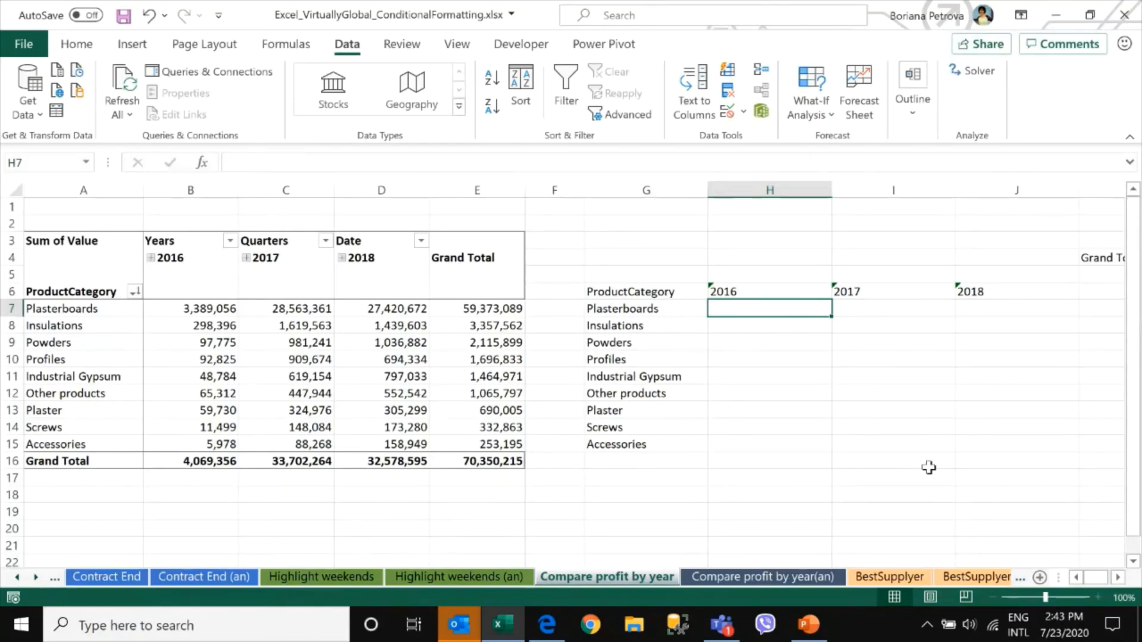
Enter a MAX formula in H7 over the Plasterboards yearly values, locking the columns as $B7:$D7
{"action": "type", "text": "=max"}
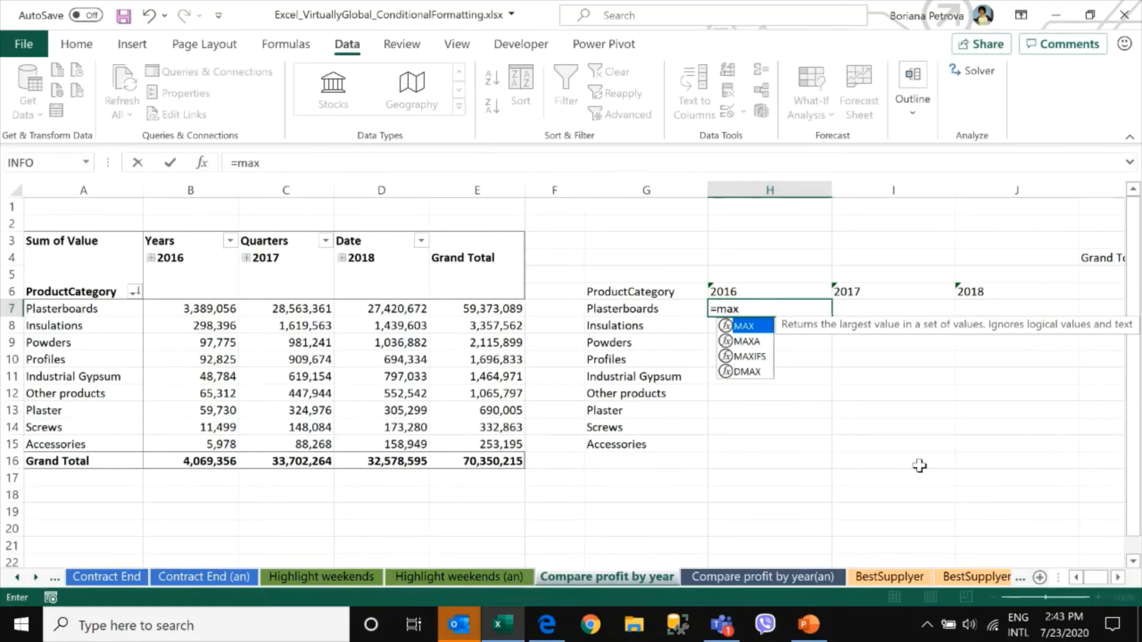
{"action": "key", "text": "Tab"}
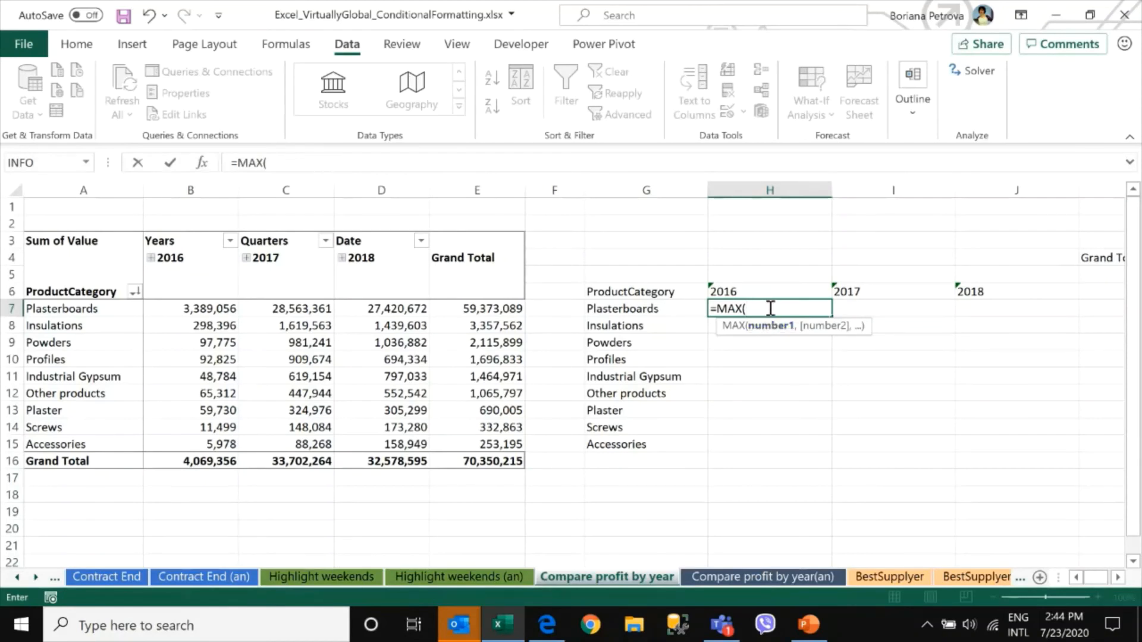
{"action": "left_click_drag", "start_coordinate": [204, 306], "coordinate": [387, 306]}
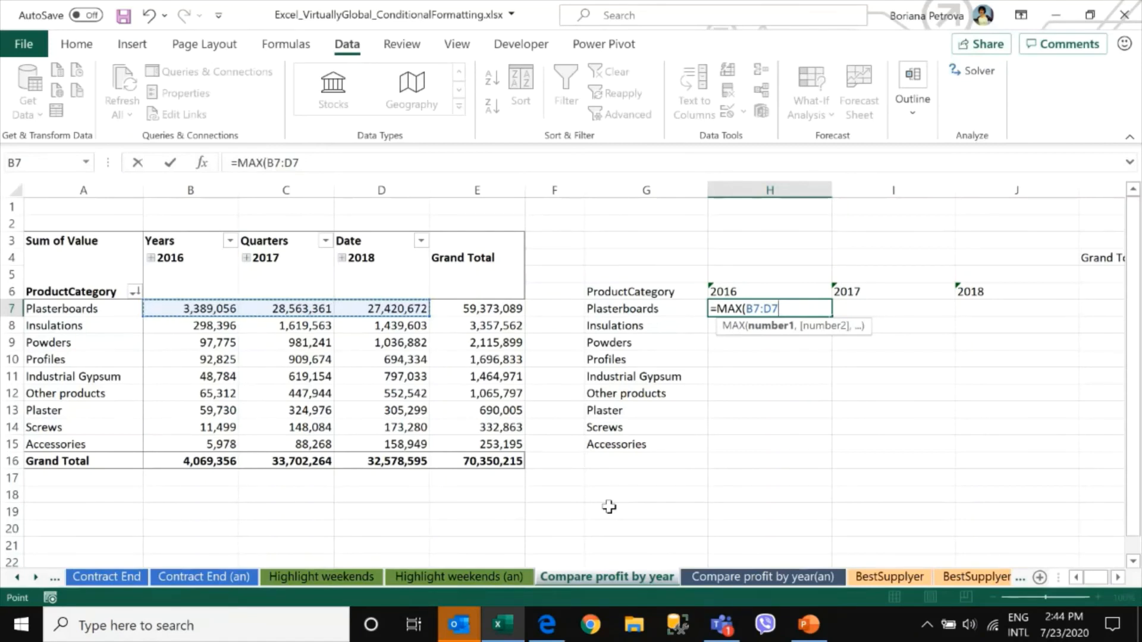
{"action": "type", "text": ")"}
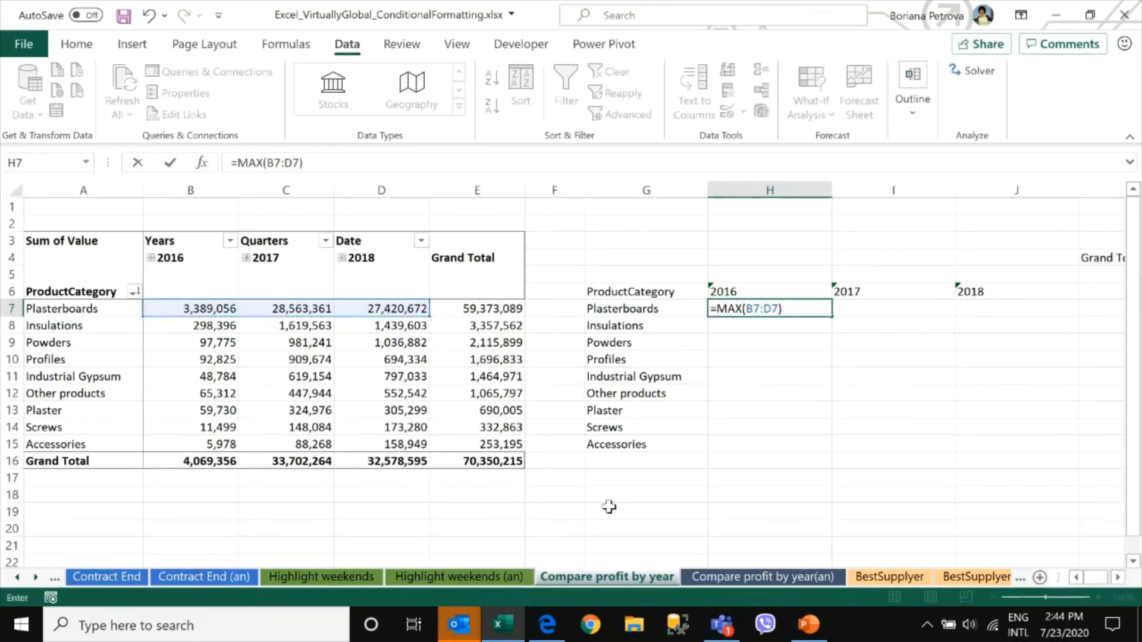
{"action": "left_click_drag", "start_coordinate": [266, 163], "coordinate": [299, 163]}
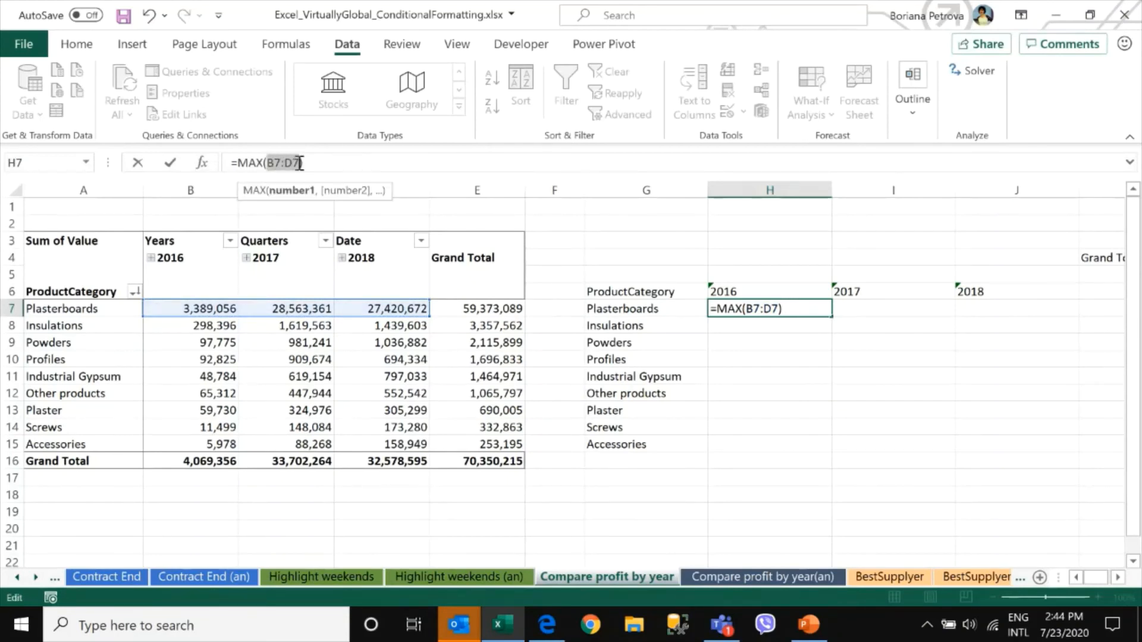
{"action": "key", "text": "F4"}
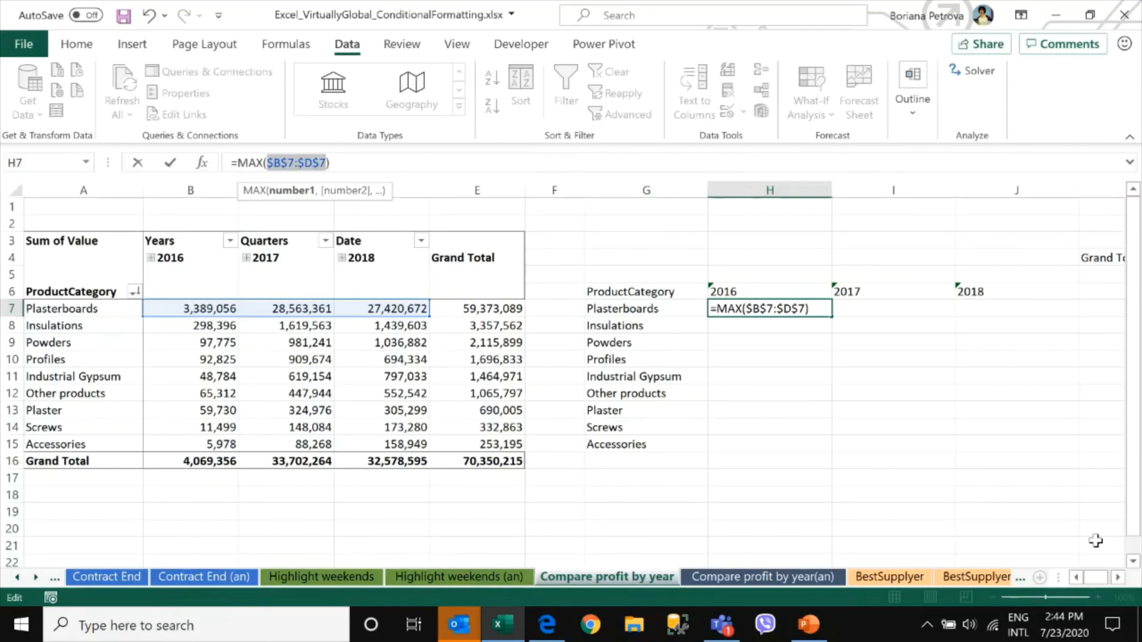
{"action": "key", "text": "F4"}
{"action": "key", "text": "F4"}
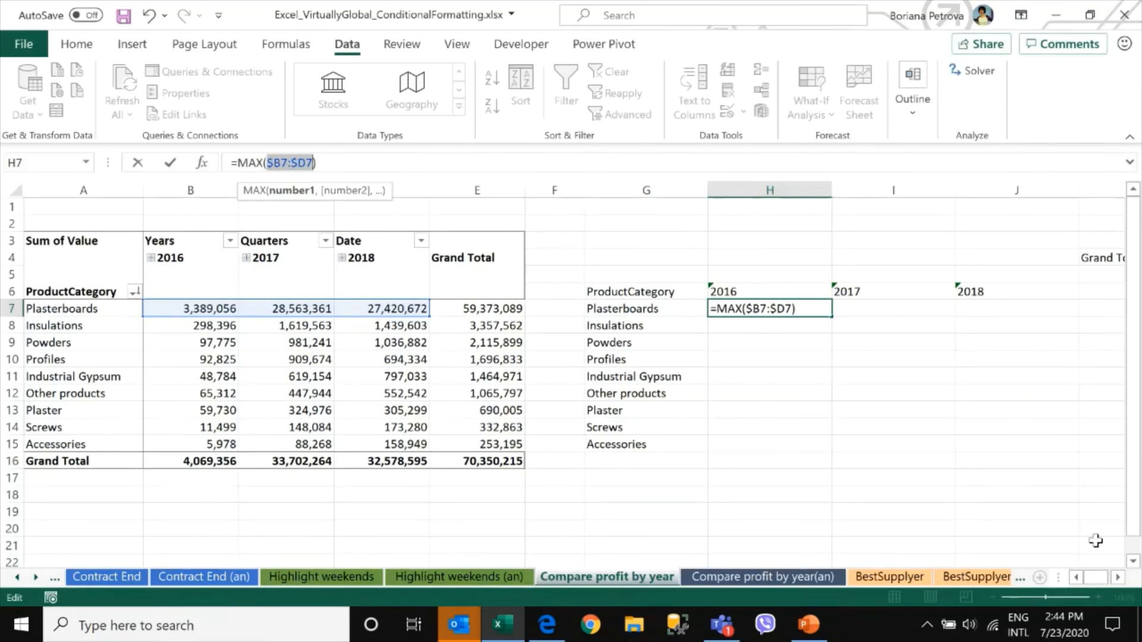
{"action": "key", "text": "Return"}
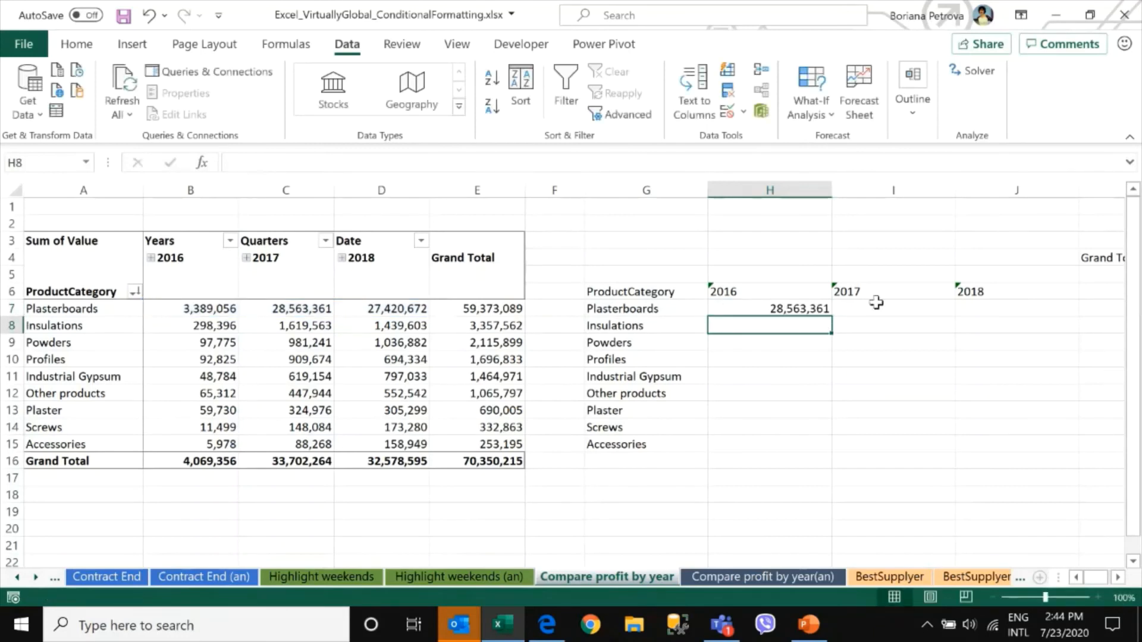
Fill the H7 formula across to J7 and down through row 15
{"action": "left_click", "coordinate": [786, 307]}
{"action": "left_click_drag", "start_coordinate": [832, 318], "coordinate": [1060, 312]}
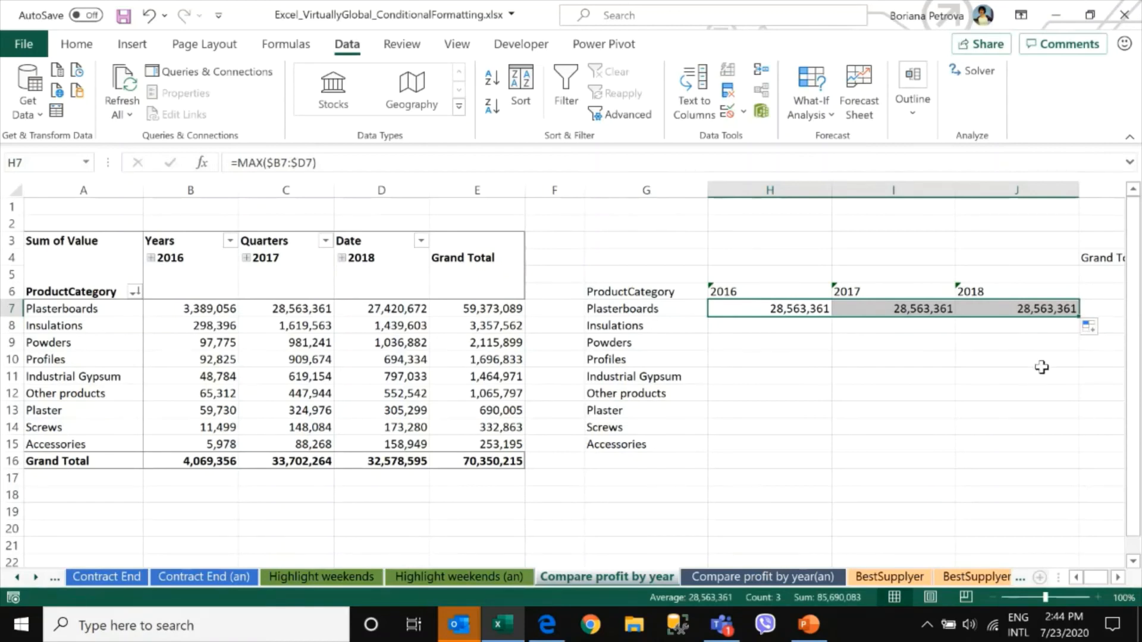
{"action": "left_click_drag", "start_coordinate": [1078, 320], "coordinate": [1094, 450]}
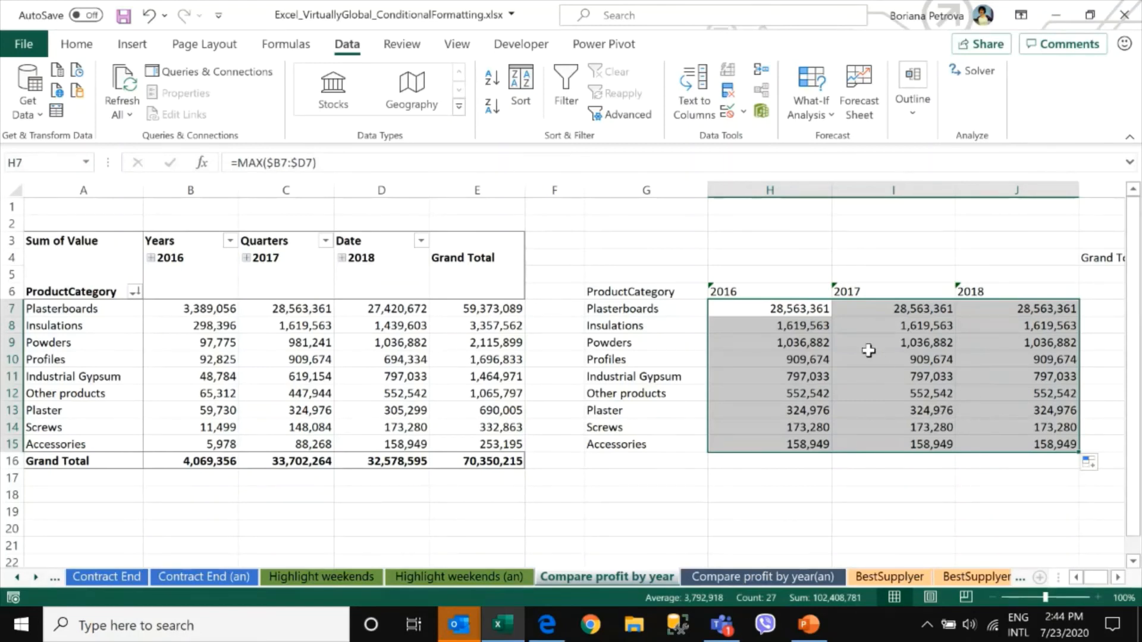
Extend the H7 formula to =MAX($B7:$D7)=B7 and fill it across and down through J15
{"action": "left_click", "coordinate": [675, 309]}
{"action": "left_click_drag", "start_coordinate": [716, 309], "coordinate": [1025, 306]}
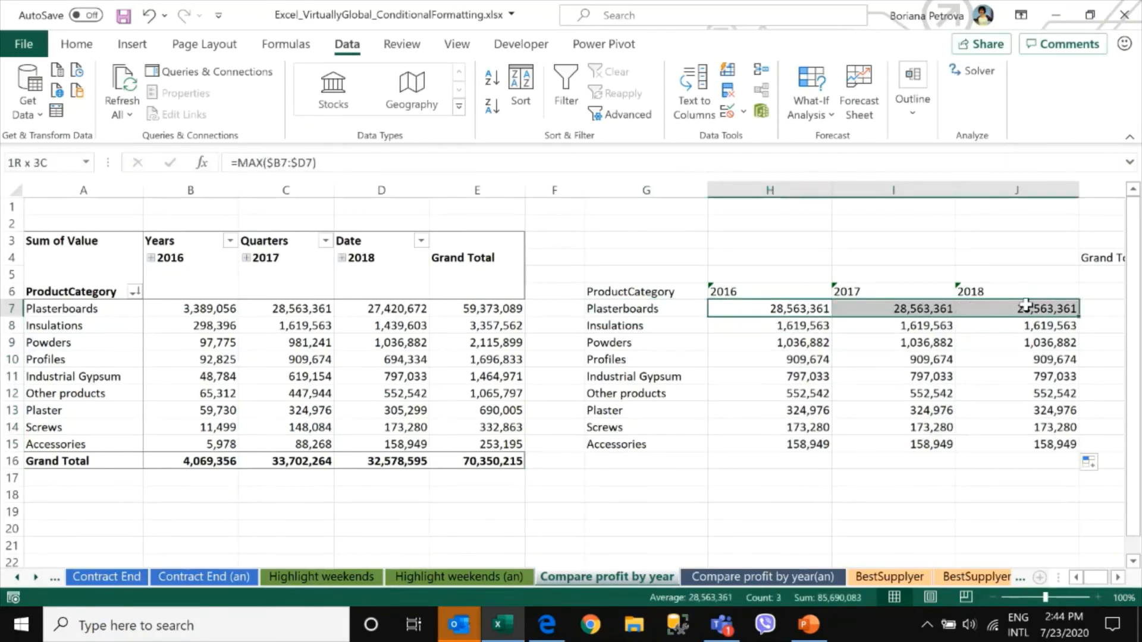
{"action": "left_click_drag", "start_coordinate": [1026, 306], "coordinate": [1026, 306]}
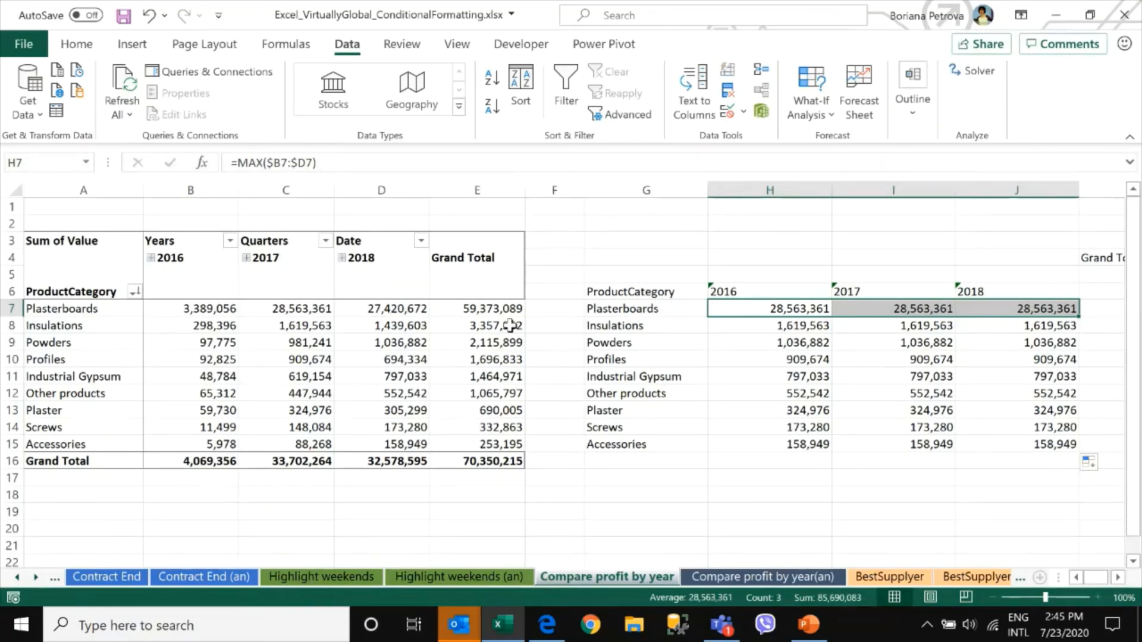
{"action": "left_click", "coordinate": [798, 308]}
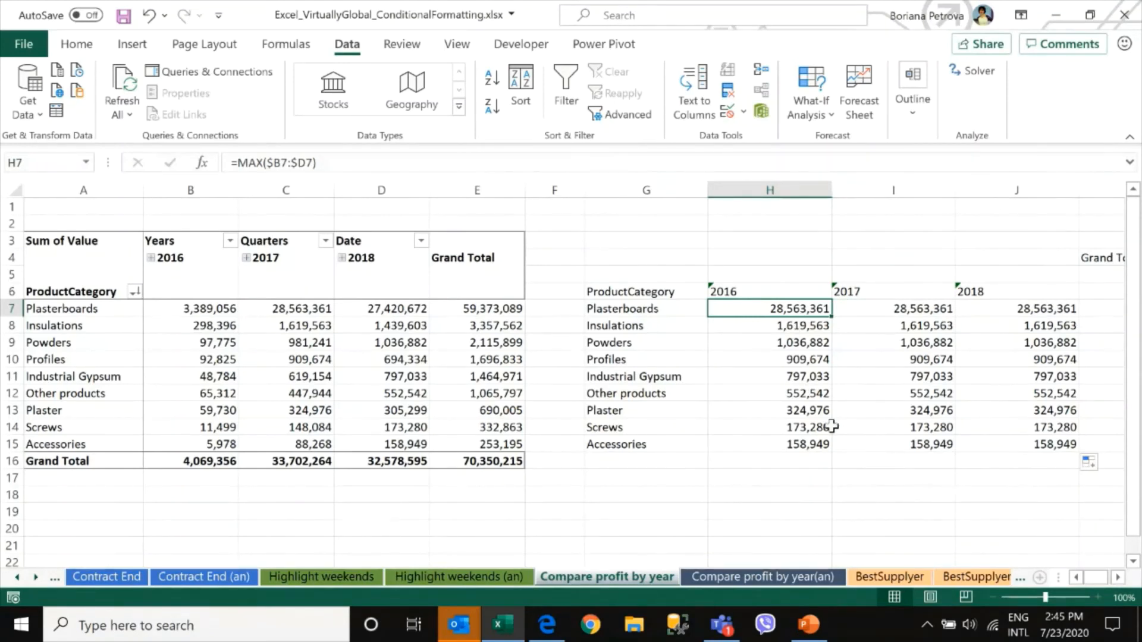
{"action": "left_click", "coordinate": [366, 167]}
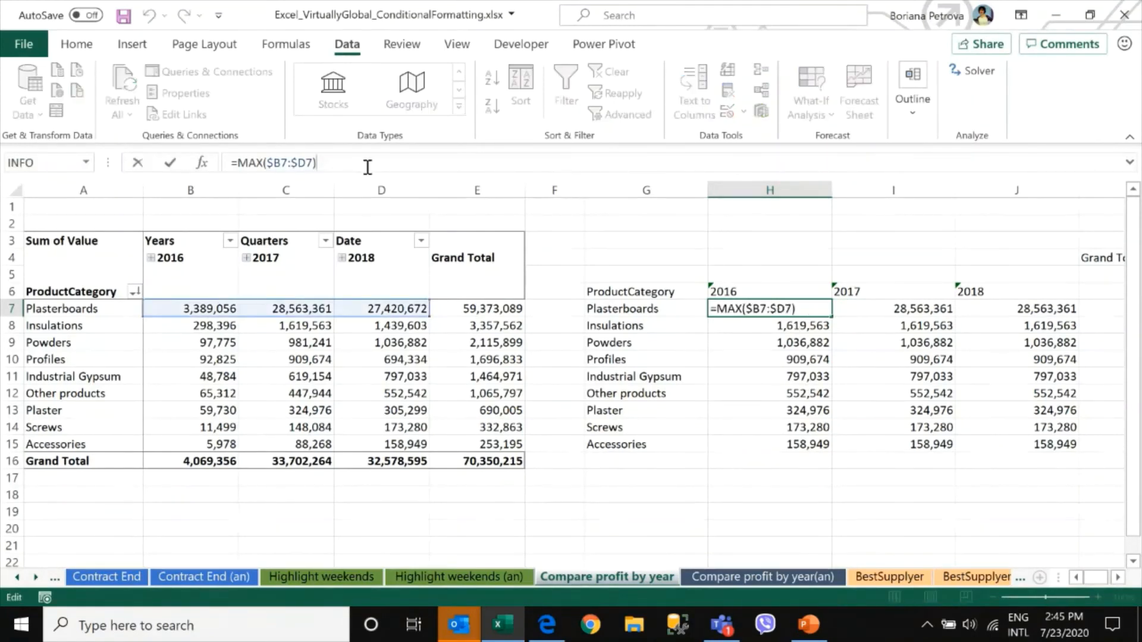
{"action": "type", "text": "="}
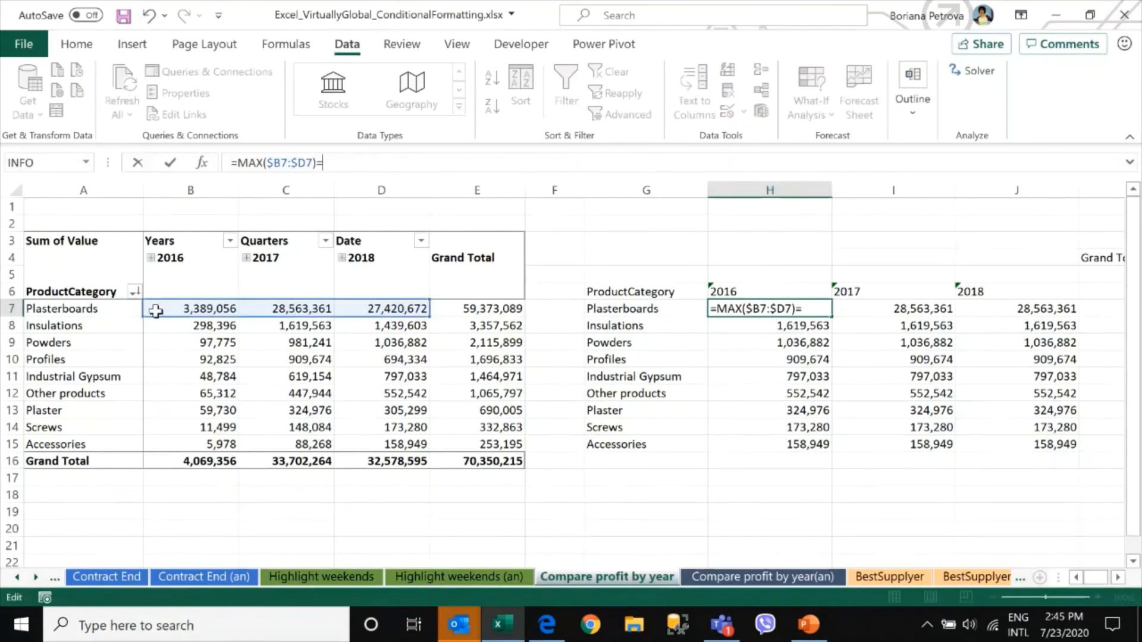
{"action": "left_click", "coordinate": [191, 308]}
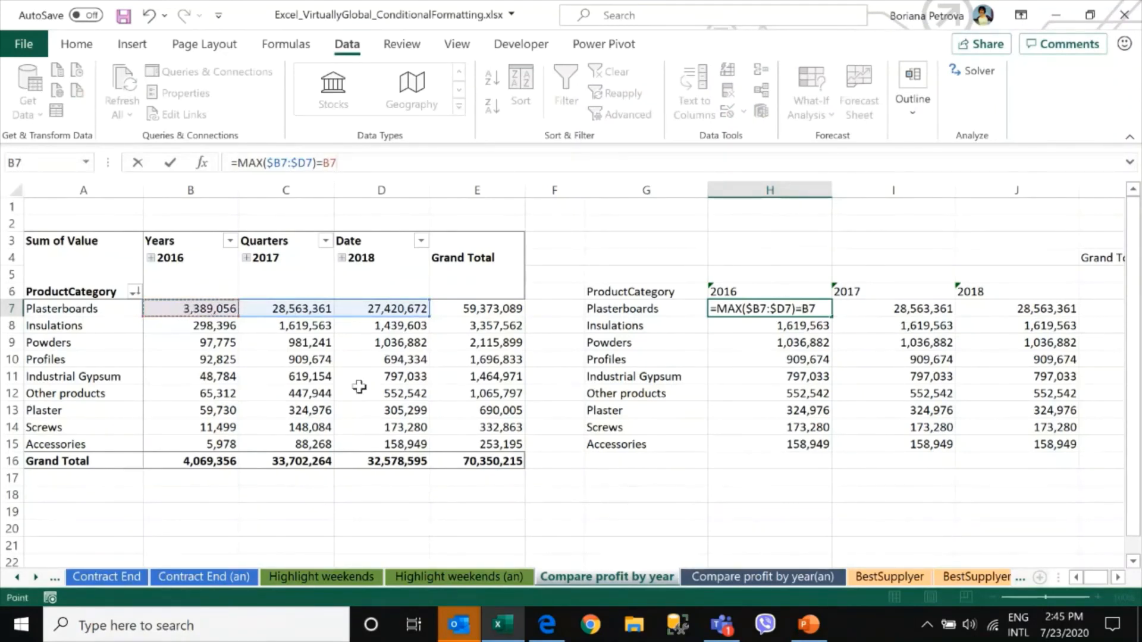
{"action": "key", "text": "Return"}
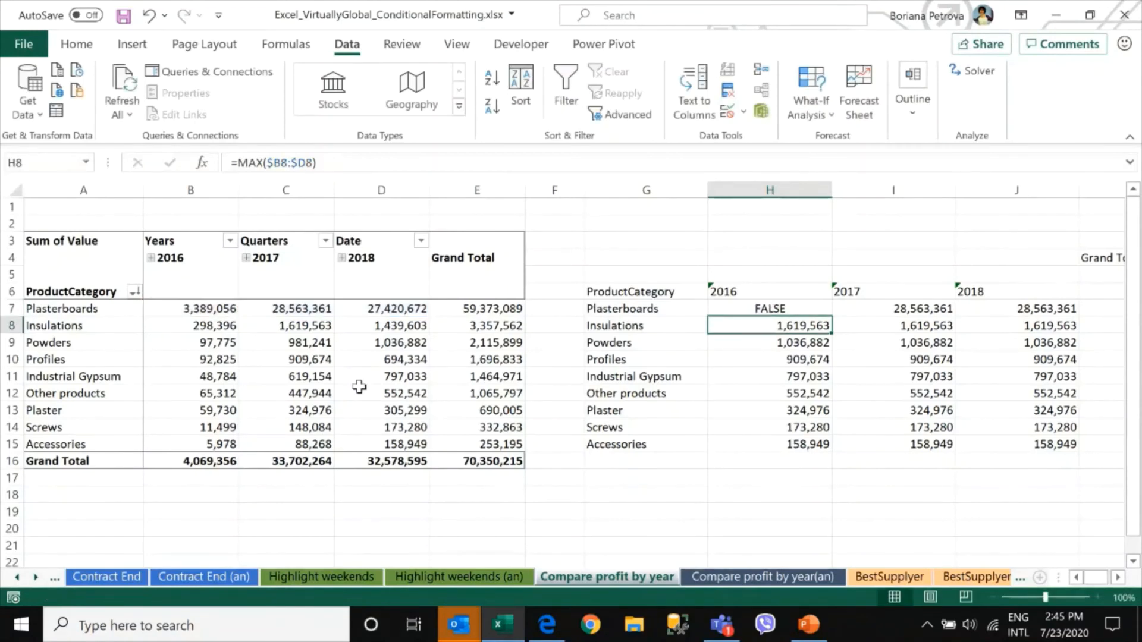
{"action": "left_click", "coordinate": [800, 308]}
{"action": "left_click_drag", "start_coordinate": [838, 316], "coordinate": [1083, 449]}
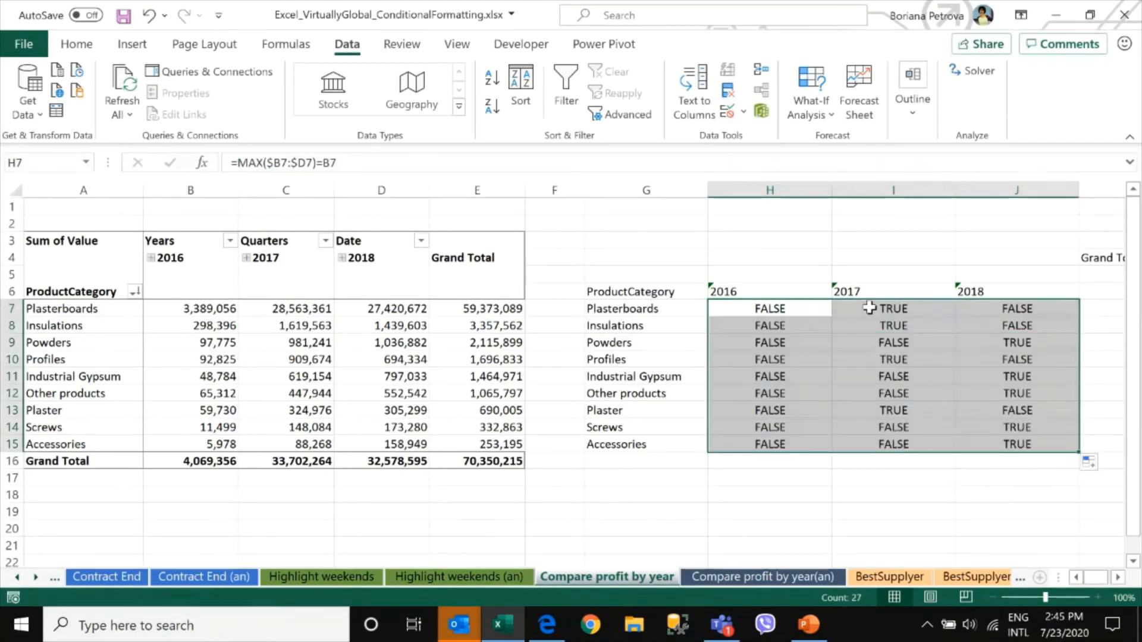
Inspect the filled results and copy the full formula text from H7
{"action": "left_click", "coordinate": [797, 309]}
{"action": "left_click_drag", "start_coordinate": [894, 309], "coordinate": [894, 325]}
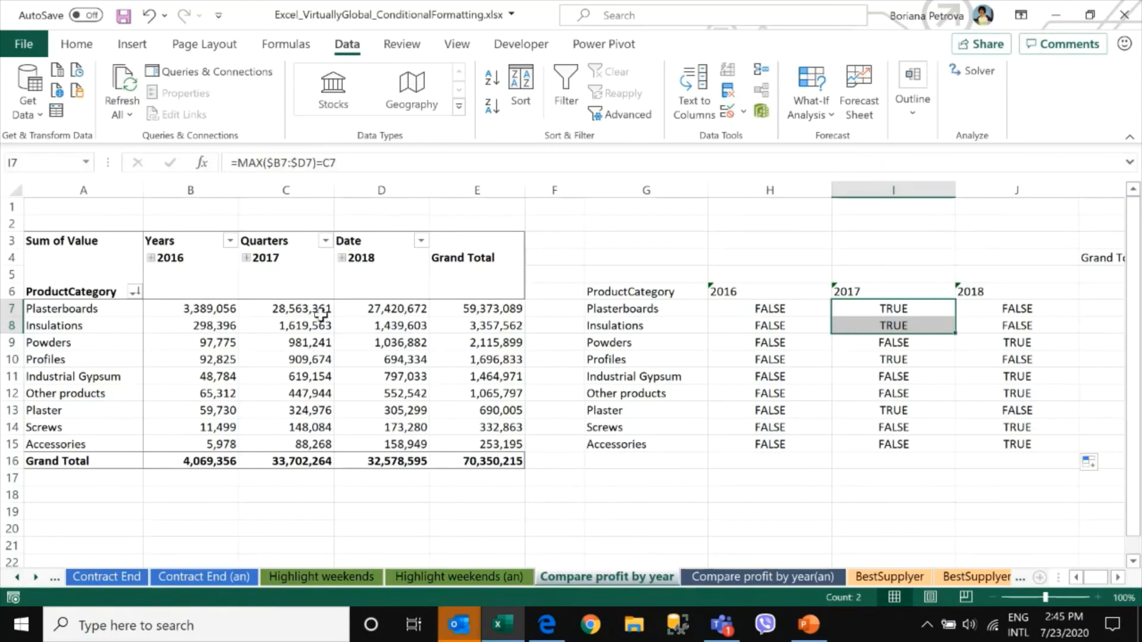
{"action": "mouse_move", "coordinate": [312, 324]}
{"action": "left_click", "coordinate": [743, 308]}
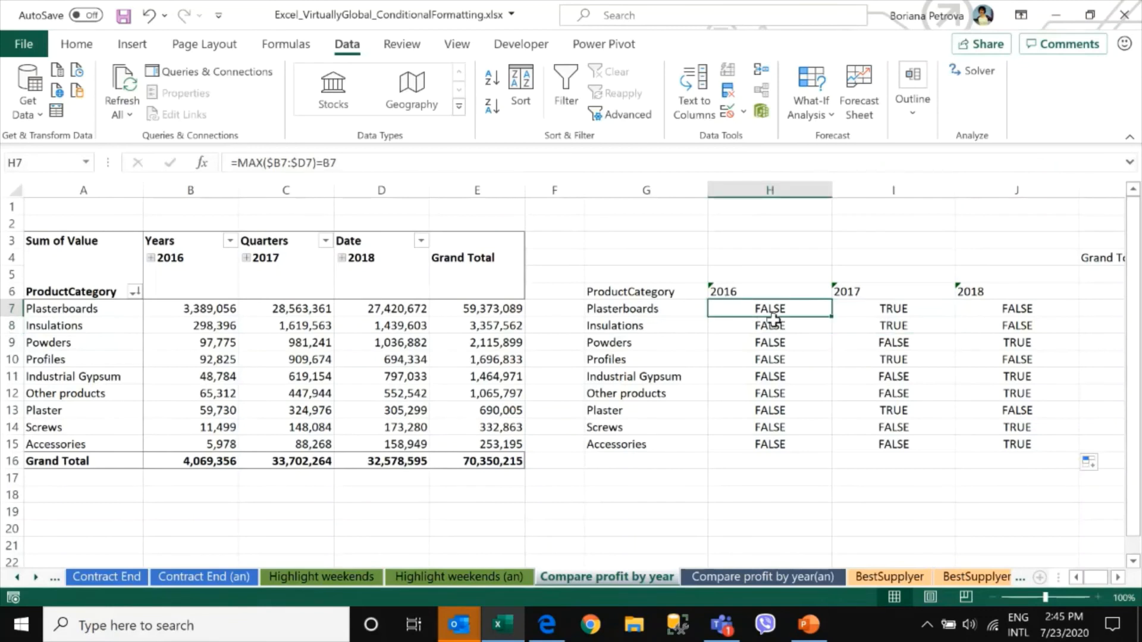
{"action": "left_click_drag", "start_coordinate": [369, 161], "coordinate": [164, 149]}
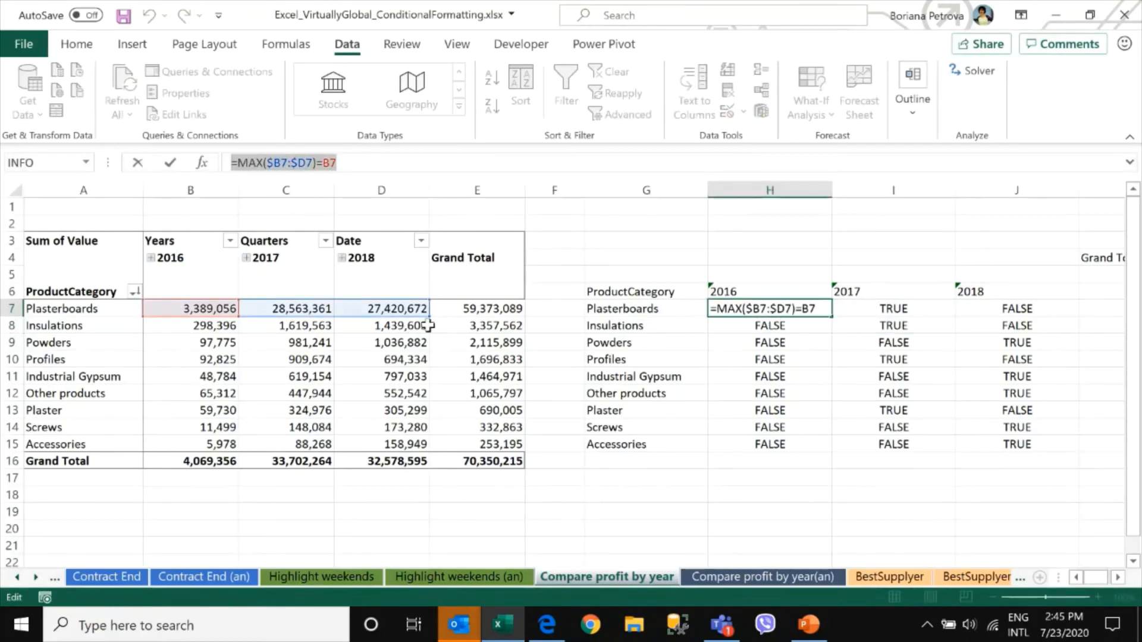
{"action": "key", "text": "Return"}
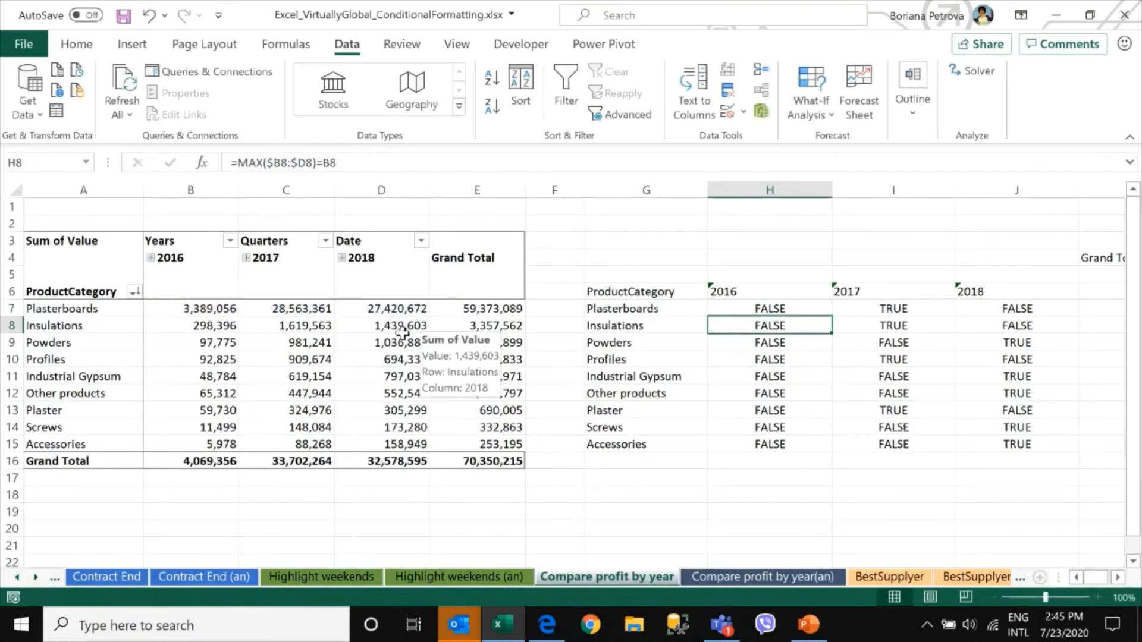
Apply a new formula-based conditional formatting rule to the pivot values B7:D15 using the copied formula with a light orange fill
{"action": "left_click_drag", "start_coordinate": [199, 308], "coordinate": [407, 443]}
{"action": "left_click", "coordinate": [77, 44]}
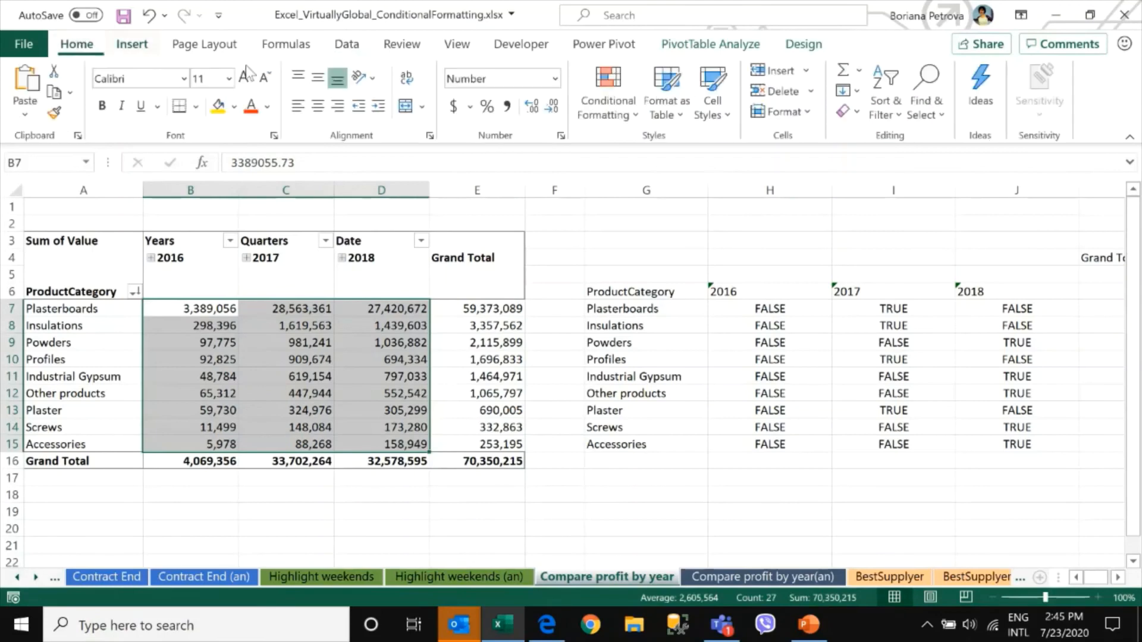
{"action": "left_click", "coordinate": [608, 98]}
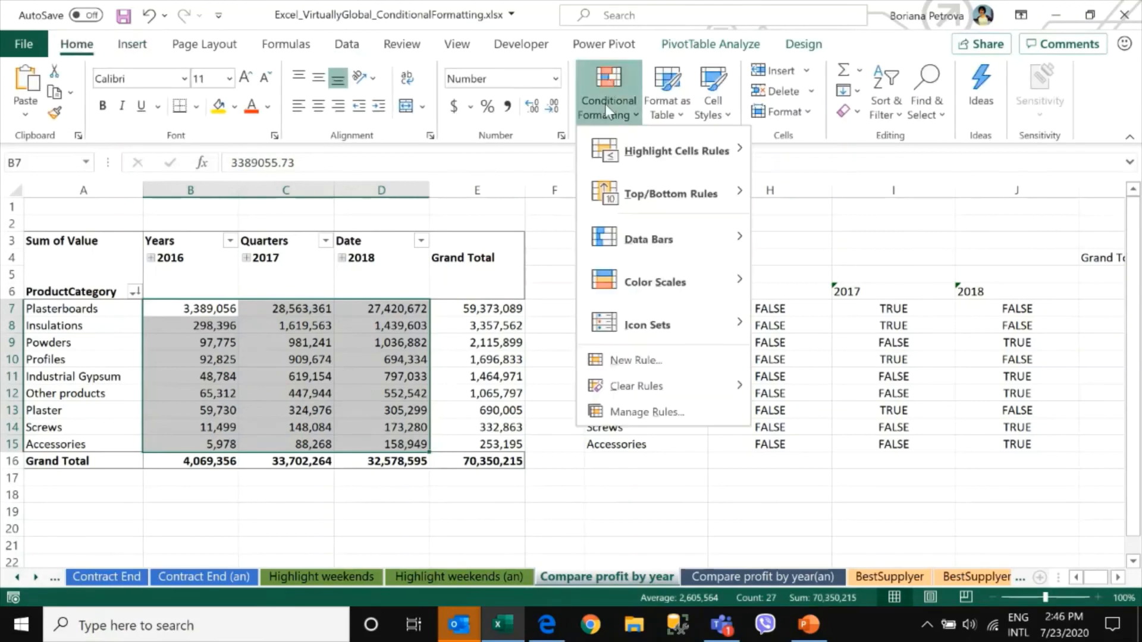
{"action": "left_click", "coordinate": [627, 359]}
{"action": "left_click", "coordinate": [494, 246]}
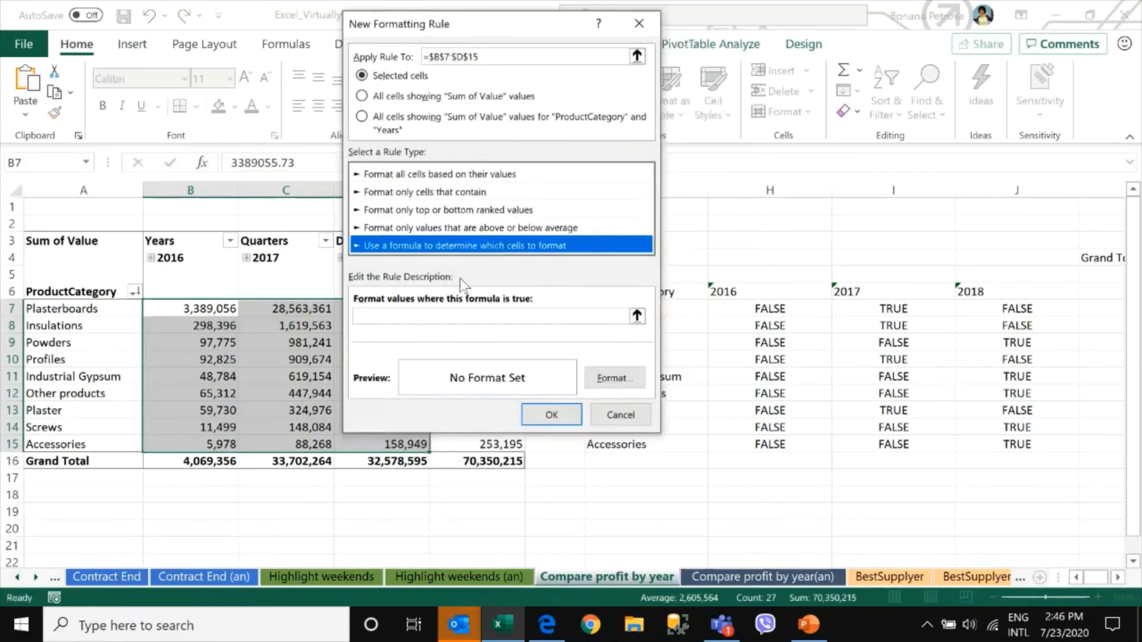
{"action": "left_click", "coordinate": [459, 319]}
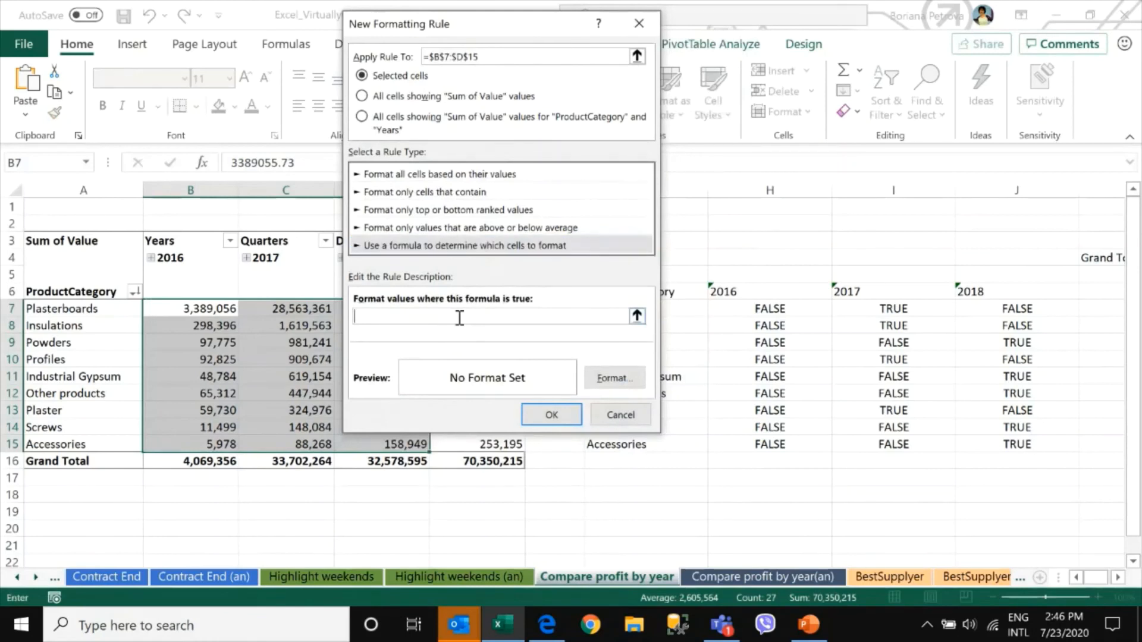
{"action": "key", "text": "ctrl+v"}
{"action": "left_click", "coordinate": [633, 385]}
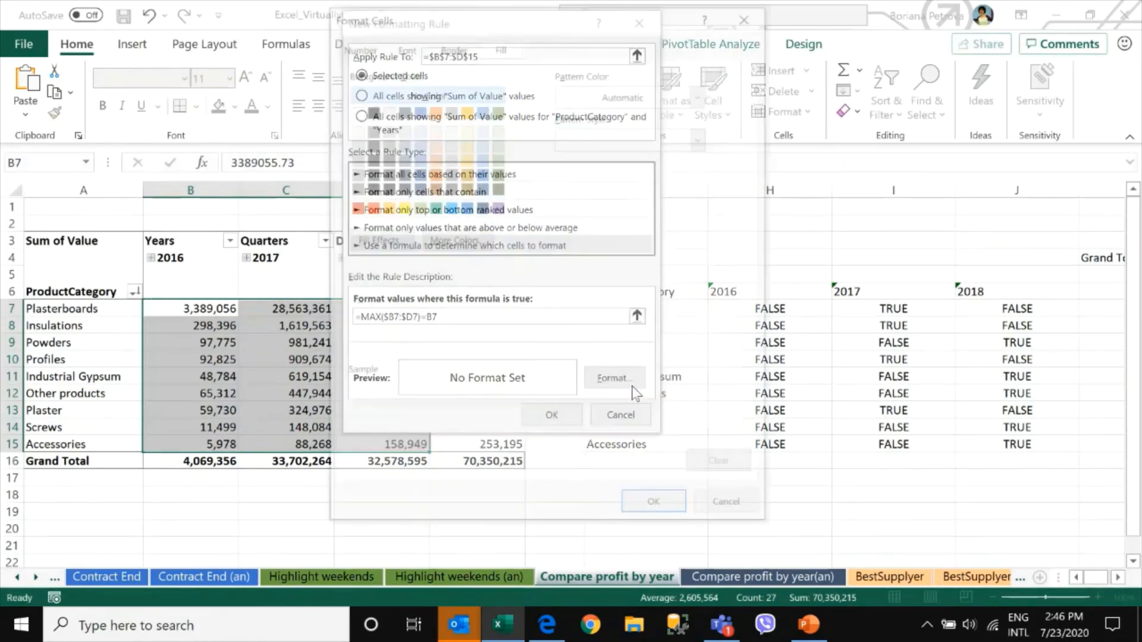
{"action": "left_click", "coordinate": [402, 144]}
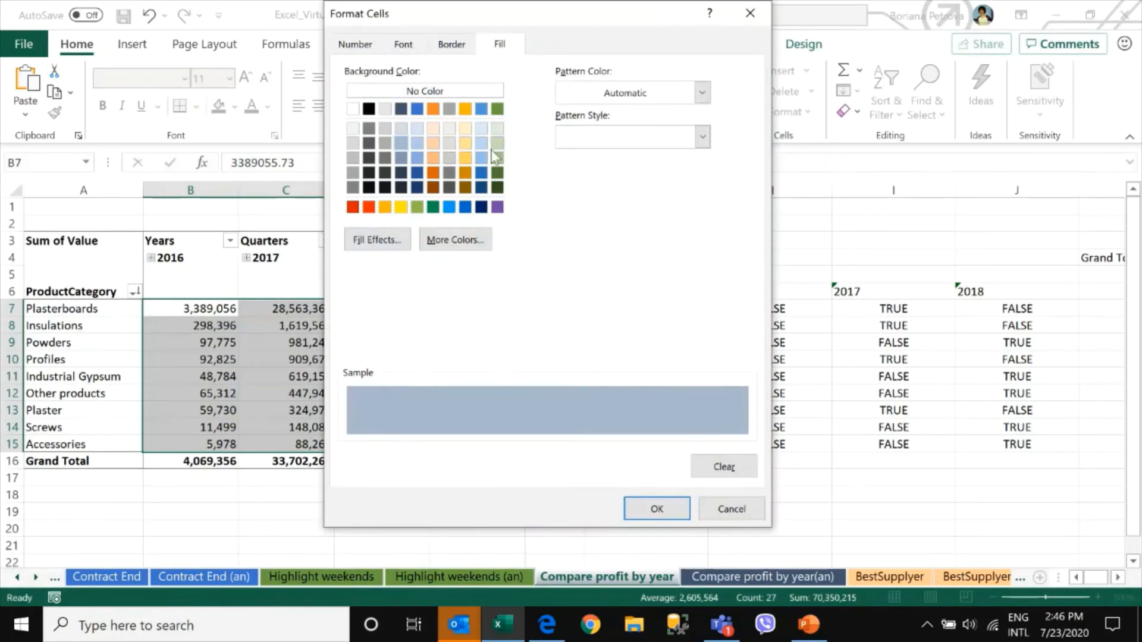
{"action": "left_click", "coordinate": [465, 143]}
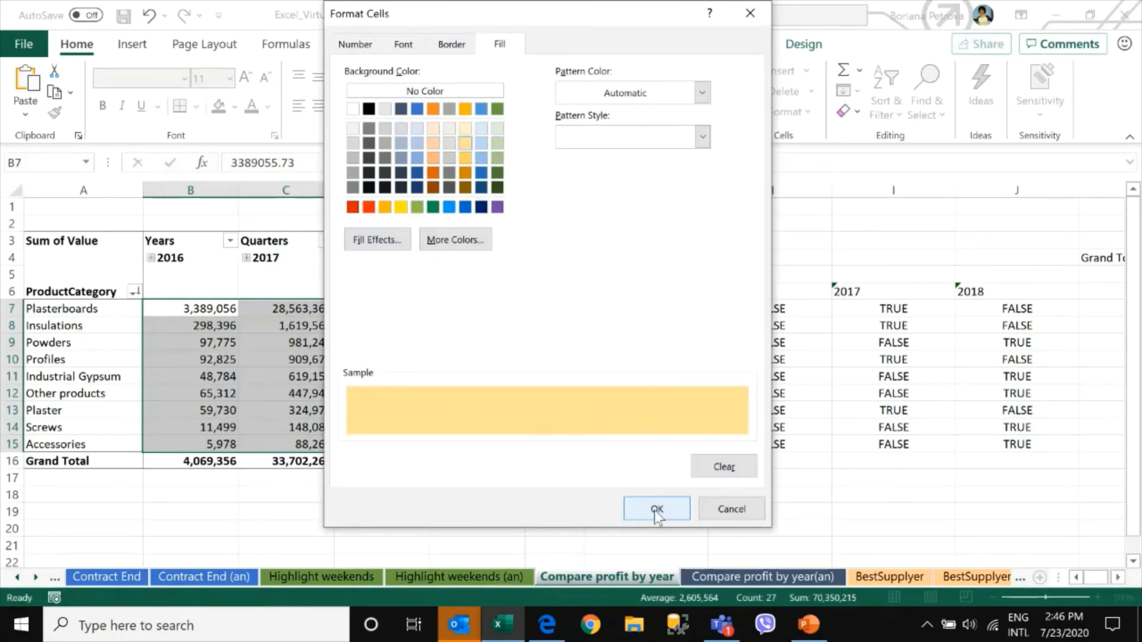
{"action": "left_click", "coordinate": [656, 510]}
{"action": "left_click", "coordinate": [547, 414]}
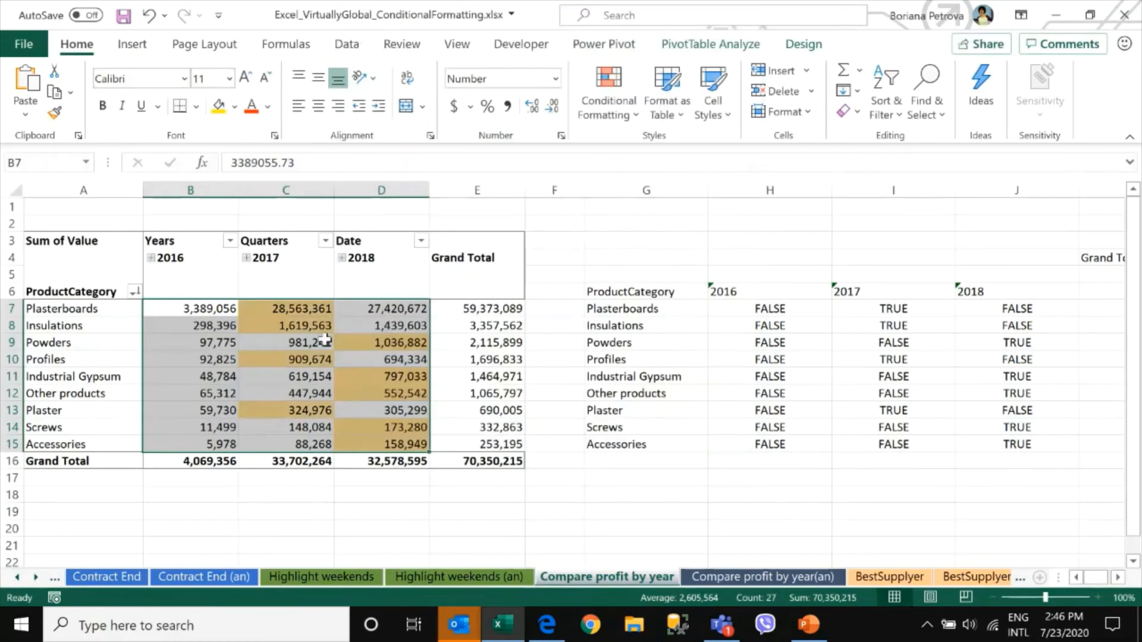
{"action": "key", "text": "Right"}
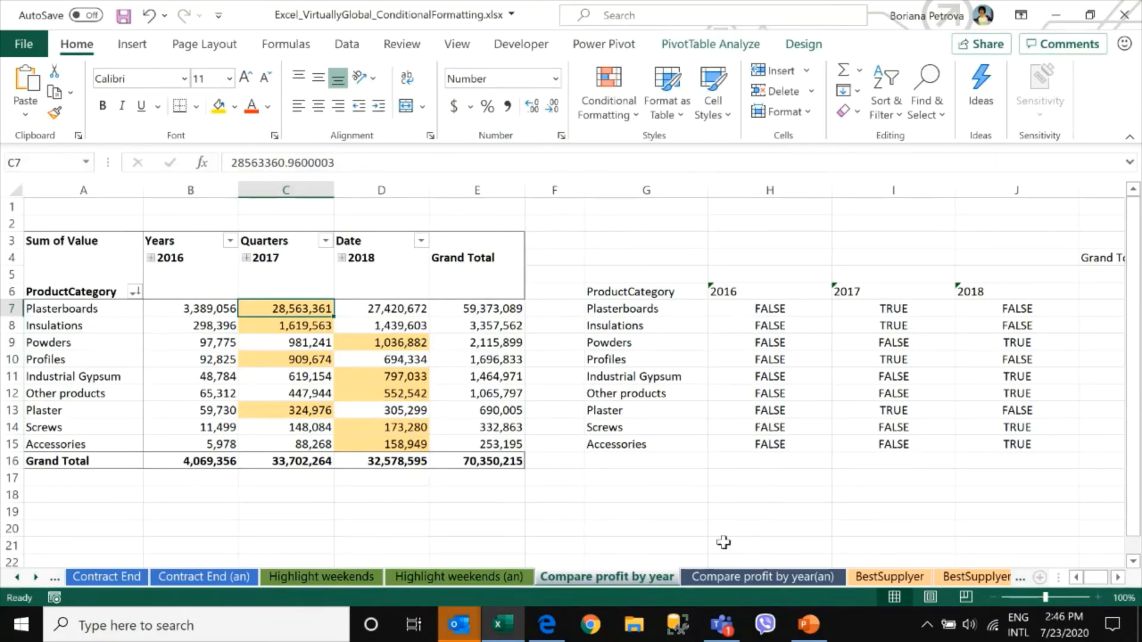
Look through the Highlight weekends, Contract End and Contract End (an) sheets
{"action": "left_click", "coordinate": [346, 578]}
{"action": "left_click", "coordinate": [458, 577]}
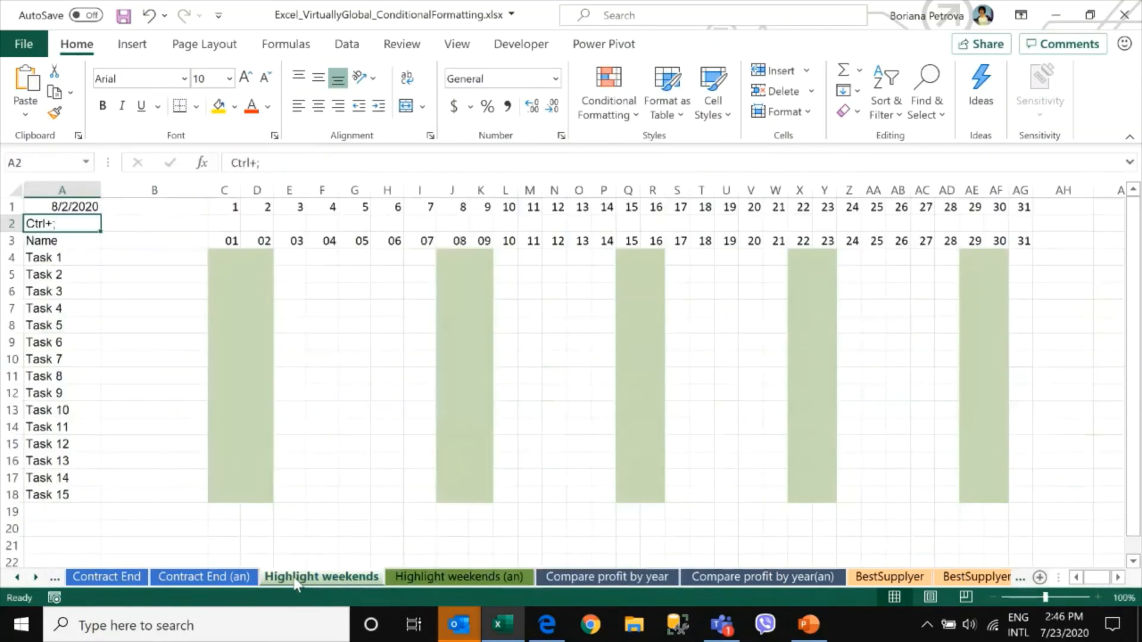
{"action": "left_click", "coordinate": [236, 579]}
{"action": "left_click", "coordinate": [102, 578]}
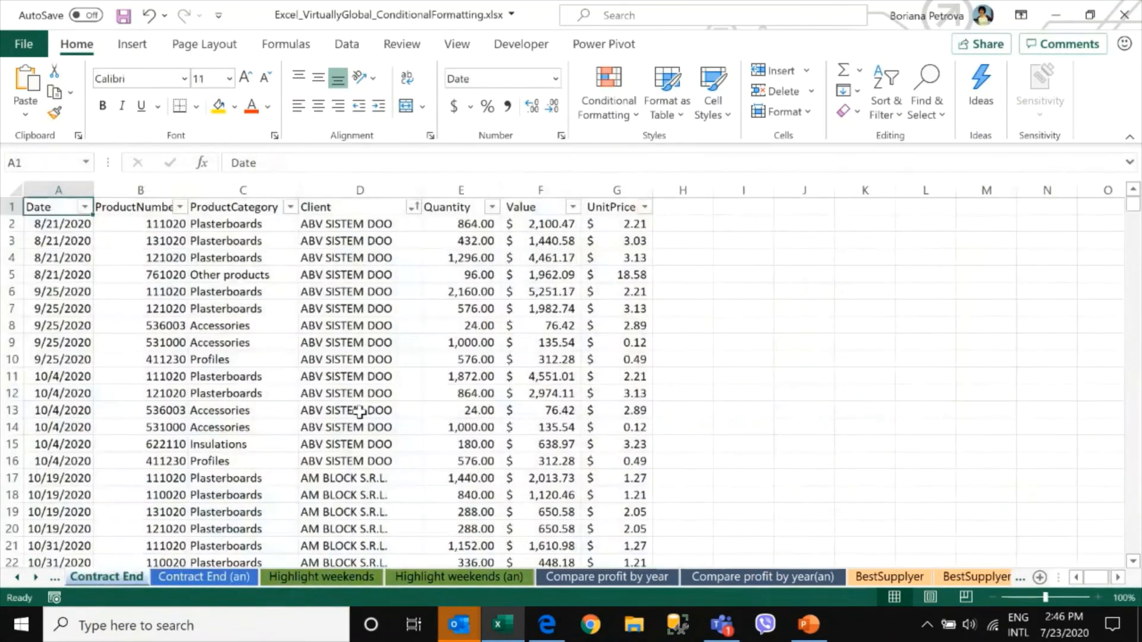
{"action": "left_click", "coordinate": [55, 588]}
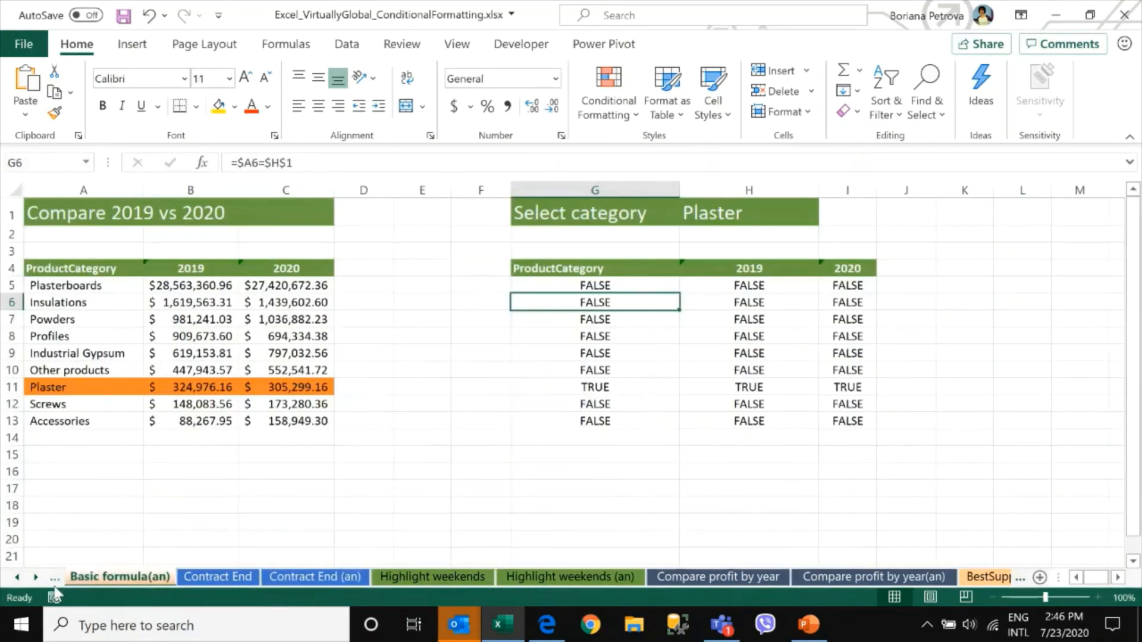
{"action": "left_click", "coordinate": [54, 587]}
{"action": "left_click", "coordinate": [318, 580]}
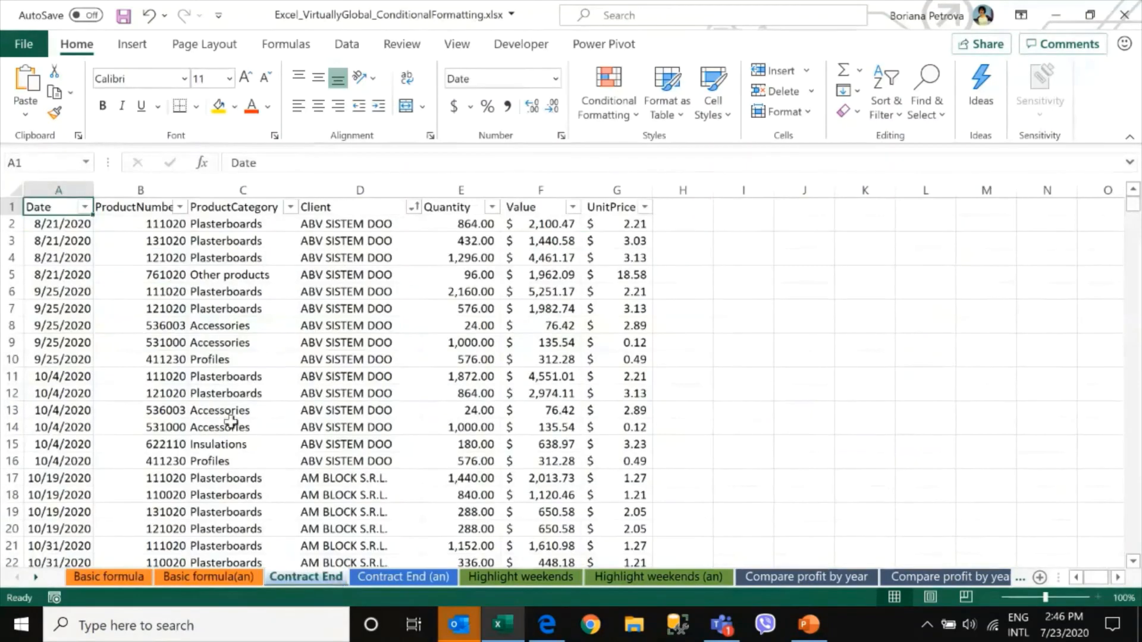
{"action": "left_click", "coordinate": [234, 416]}
{"action": "left_click", "coordinate": [79, 314]}
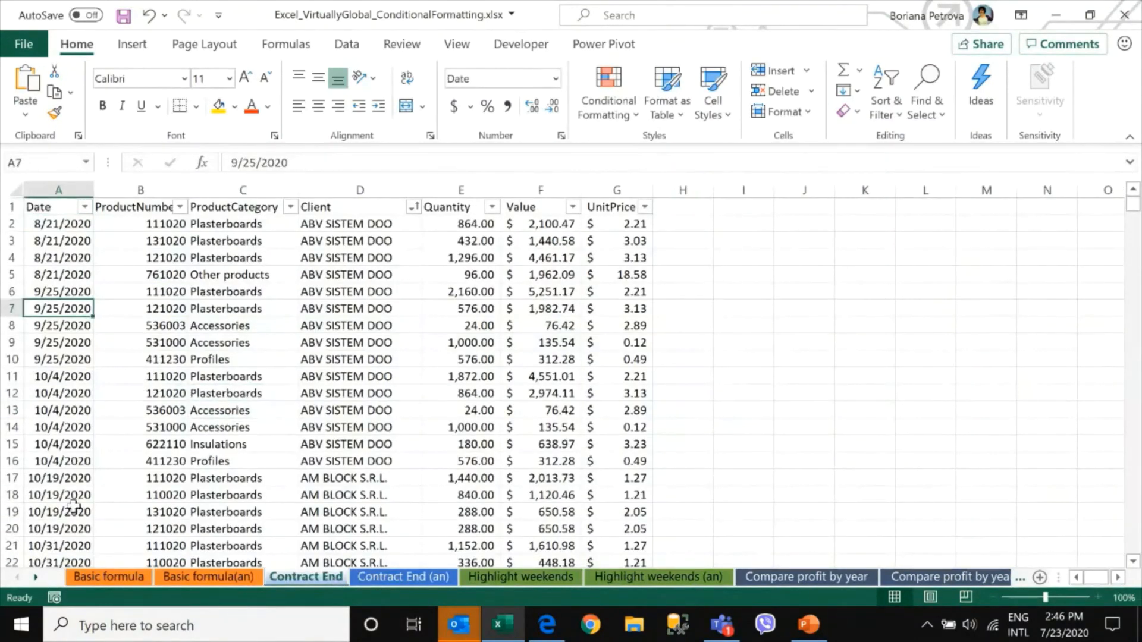
{"action": "scroll", "coordinate": [74, 507], "scroll_direction": "down", "scroll_amount": 3}
{"action": "left_click", "coordinate": [68, 378]}
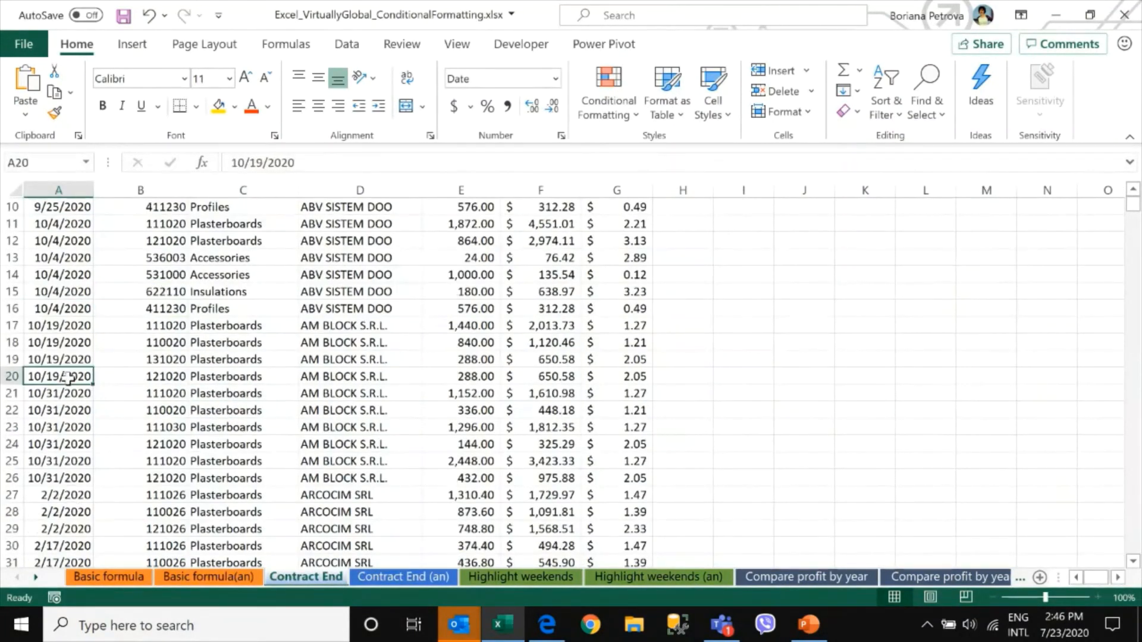
{"action": "left_click", "coordinate": [408, 581]}
{"action": "left_click", "coordinate": [305, 582]}
{"action": "left_click", "coordinate": [70, 208]}
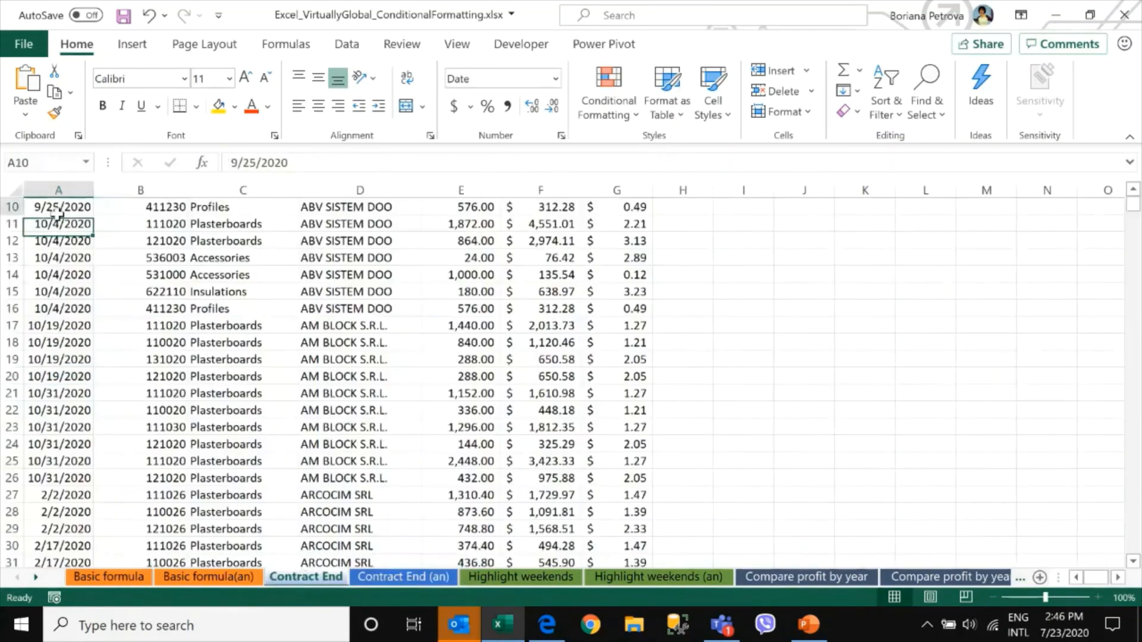
{"action": "key", "text": "ctrl+Home"}
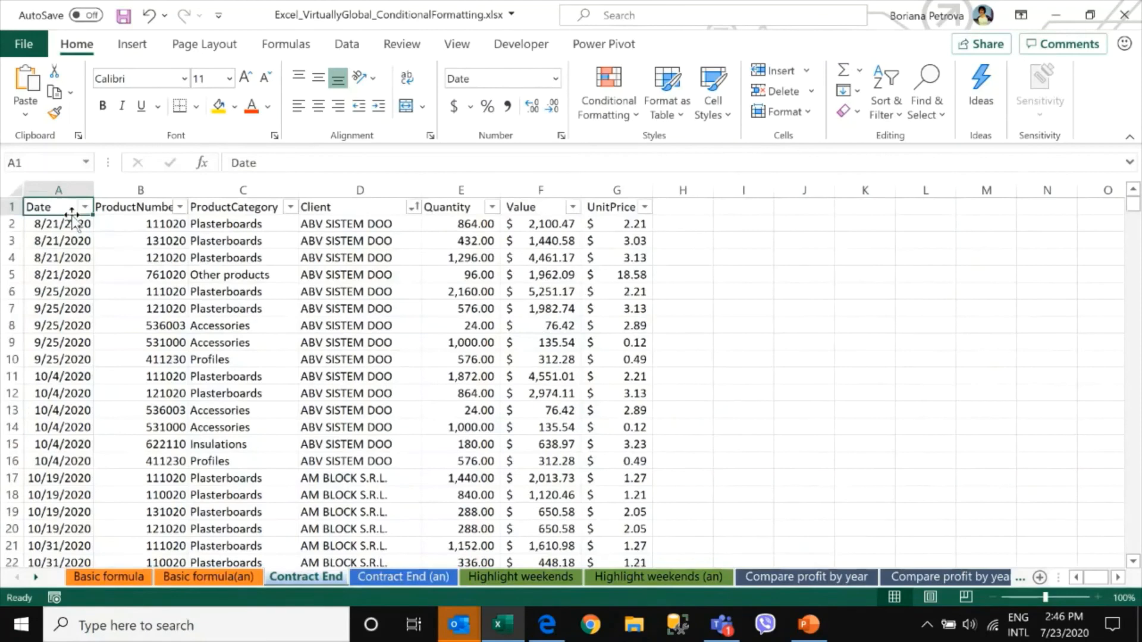
{"action": "left_click", "coordinate": [409, 579]}
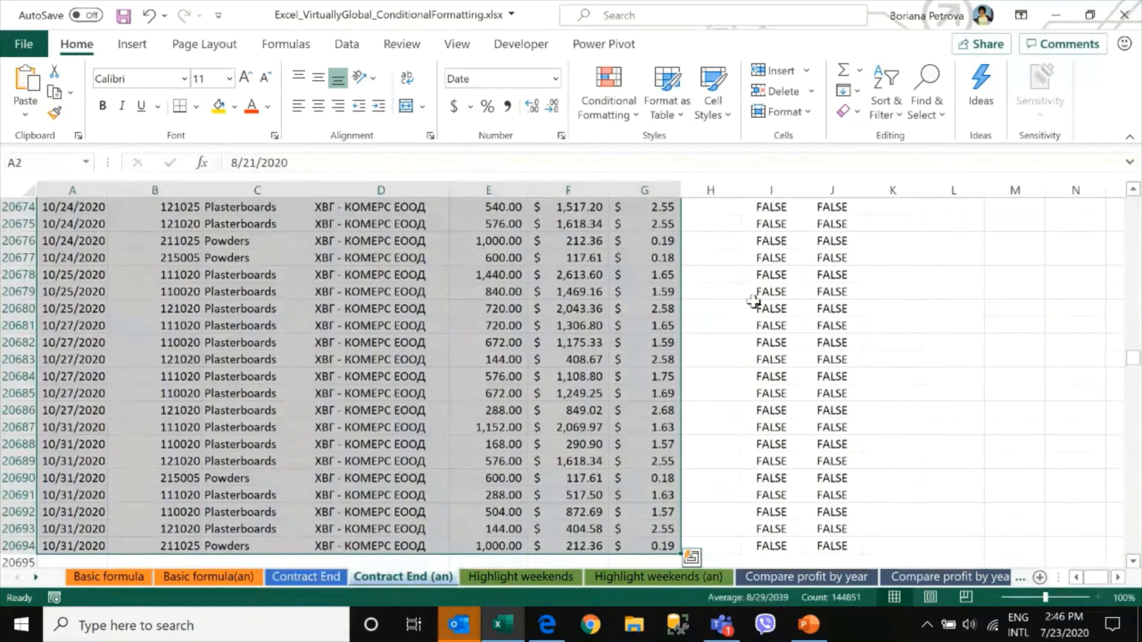
{"action": "left_click", "coordinate": [780, 289]}
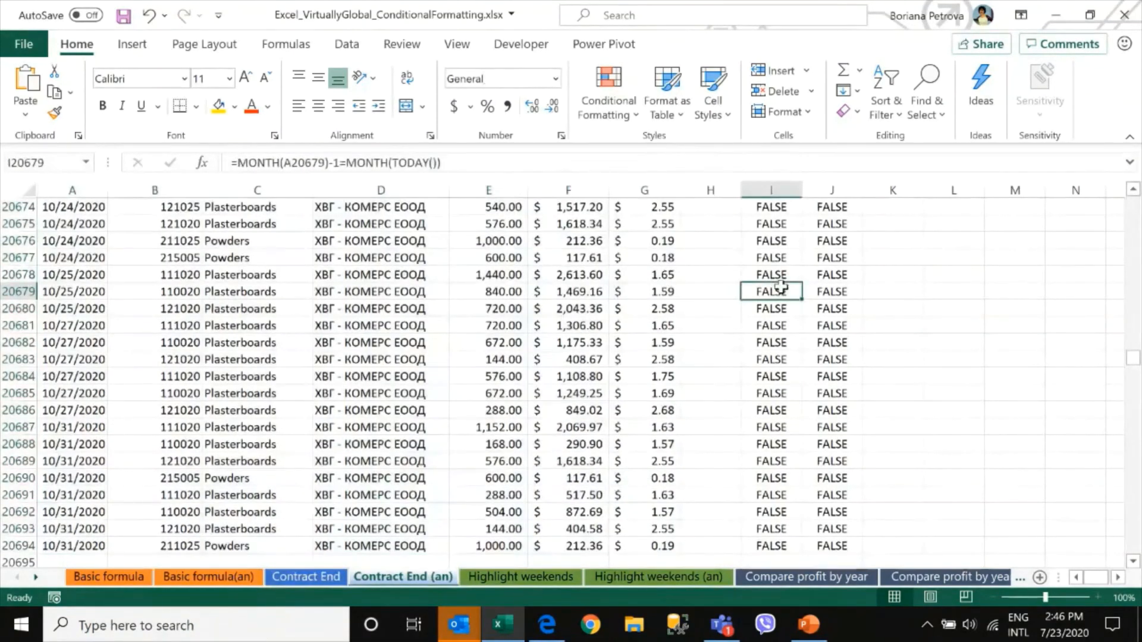
{"action": "key", "text": "ctrl+Up"}
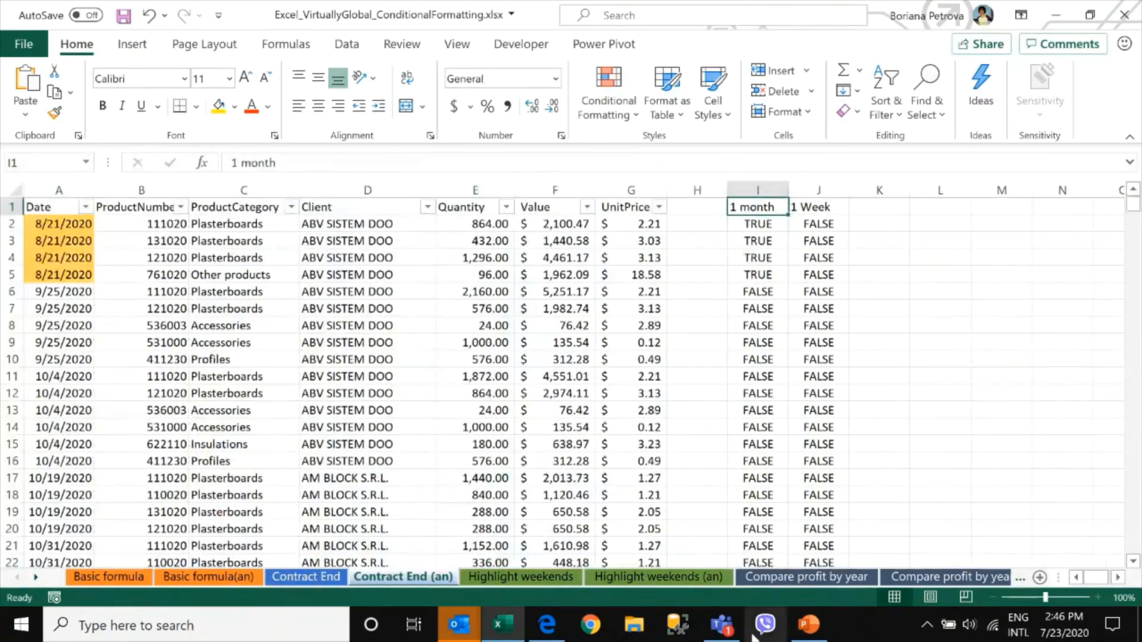
Switch to PowerPoint and open the Click time slide for Compare profit by year
{"action": "left_click", "coordinate": [804, 638]}
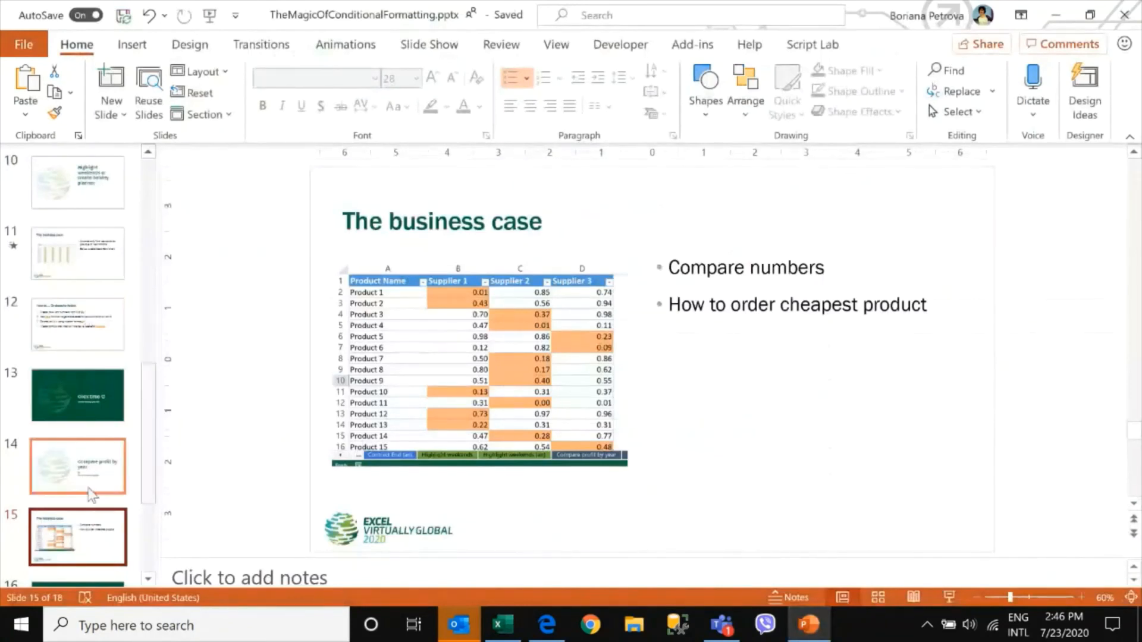
{"action": "scroll", "coordinate": [77, 452], "scroll_direction": "down", "scroll_amount": 3}
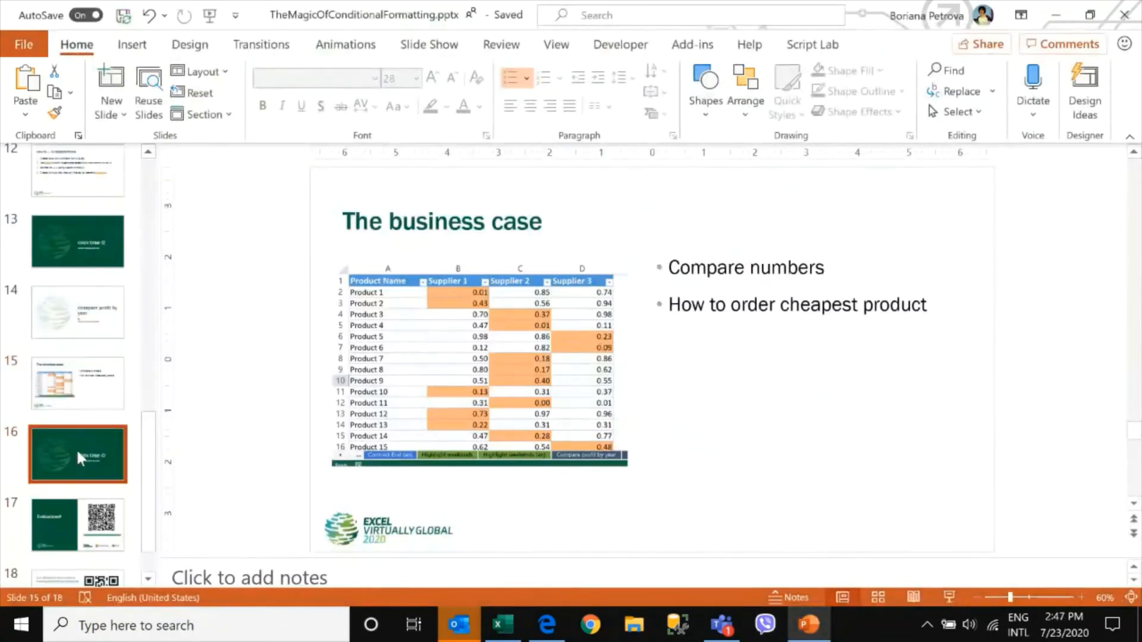
{"action": "left_click", "coordinate": [77, 450]}
{"action": "scroll", "coordinate": [92, 410], "scroll_direction": "up", "scroll_amount": 5}
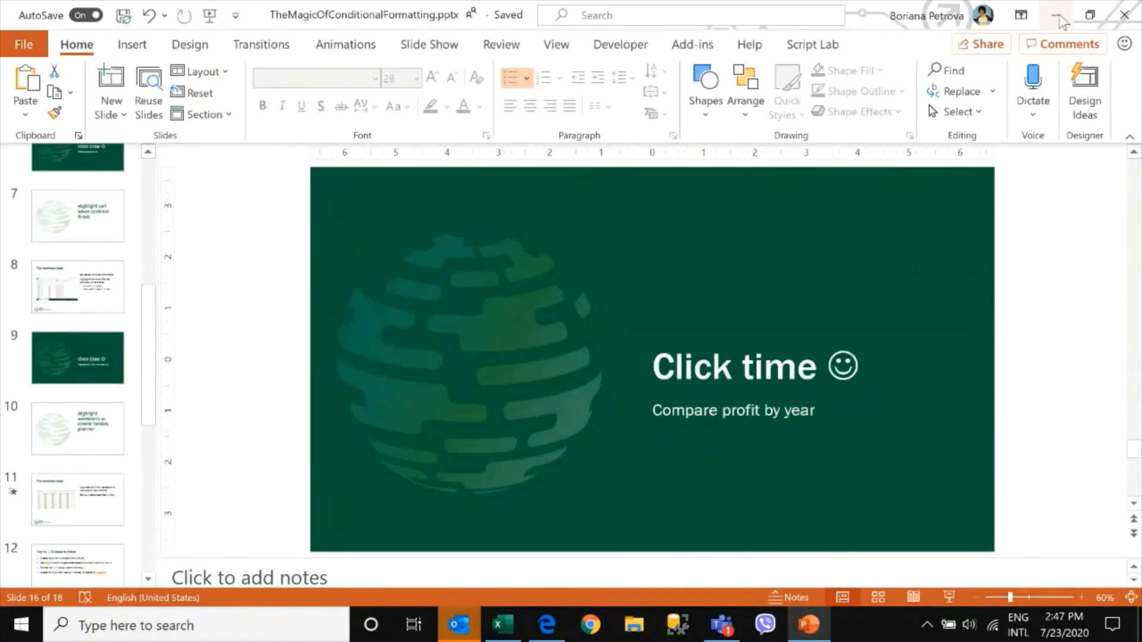
Browse the slides for highlighting contract end and weekends, then return to the Contract End sheet in Excel
{"action": "left_click", "coordinate": [63, 425]}
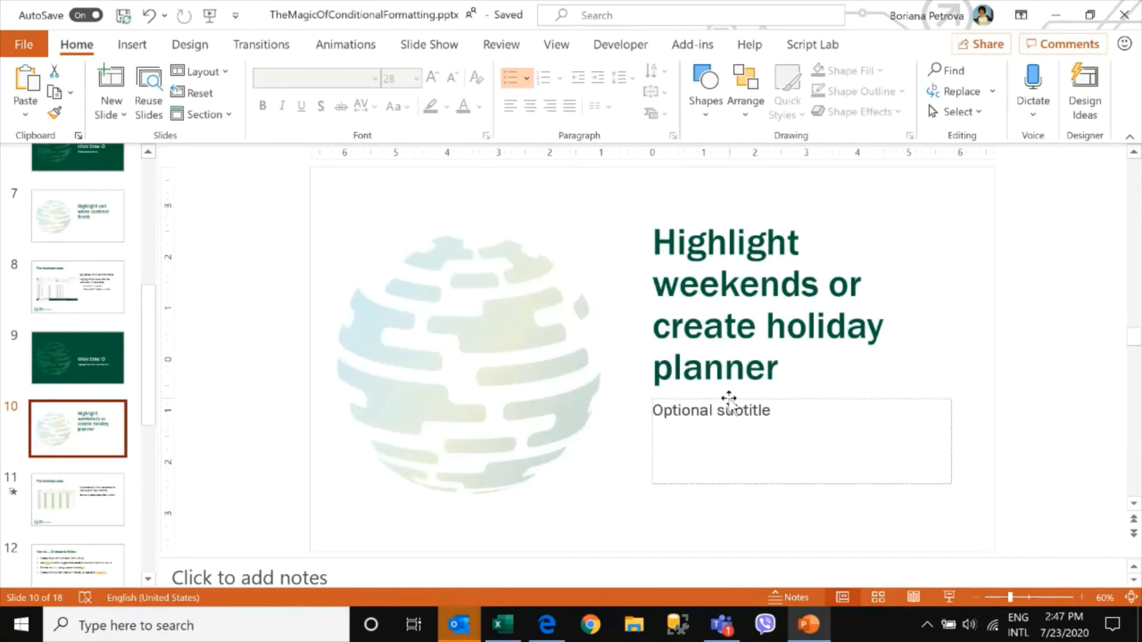
{"action": "left_click", "coordinate": [86, 229]}
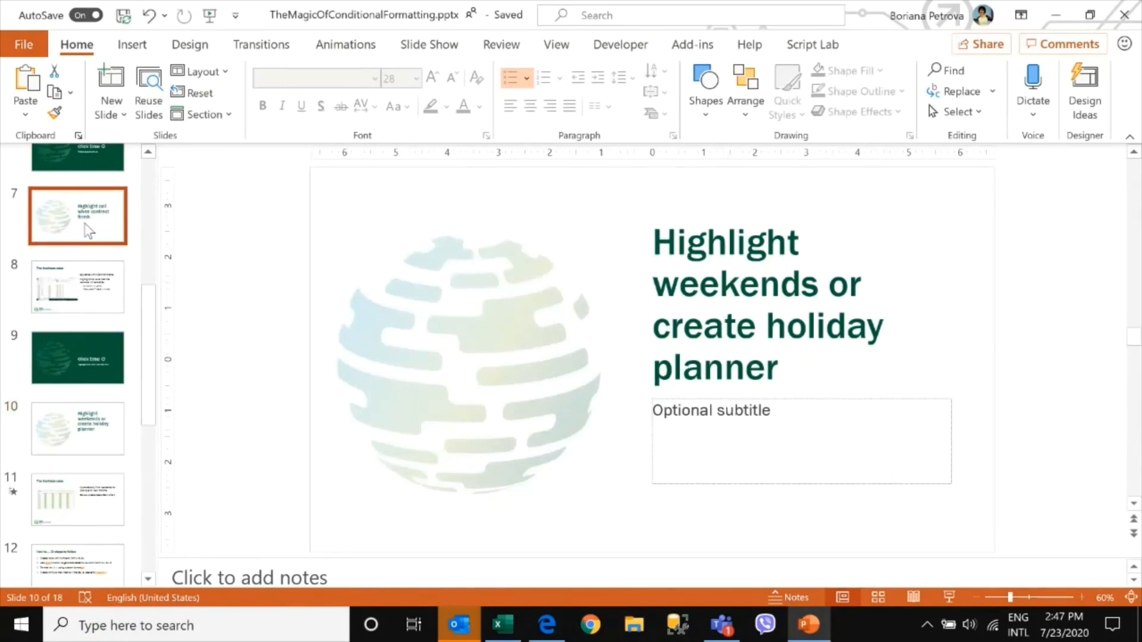
{"action": "left_click", "coordinate": [95, 291]}
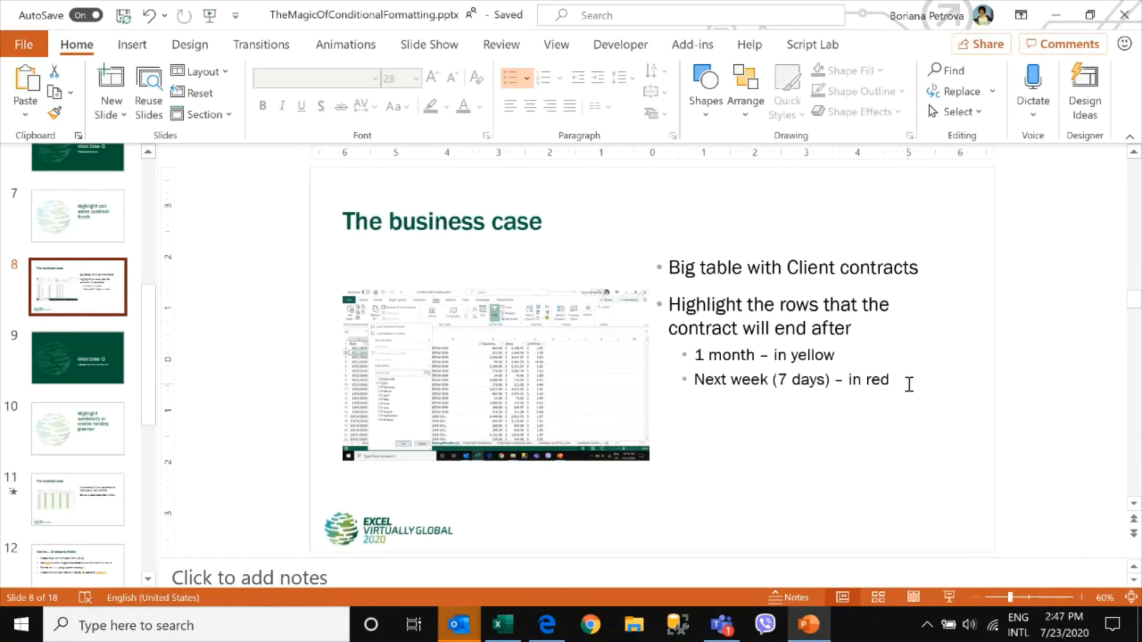
{"action": "left_click", "coordinate": [1067, 11]}
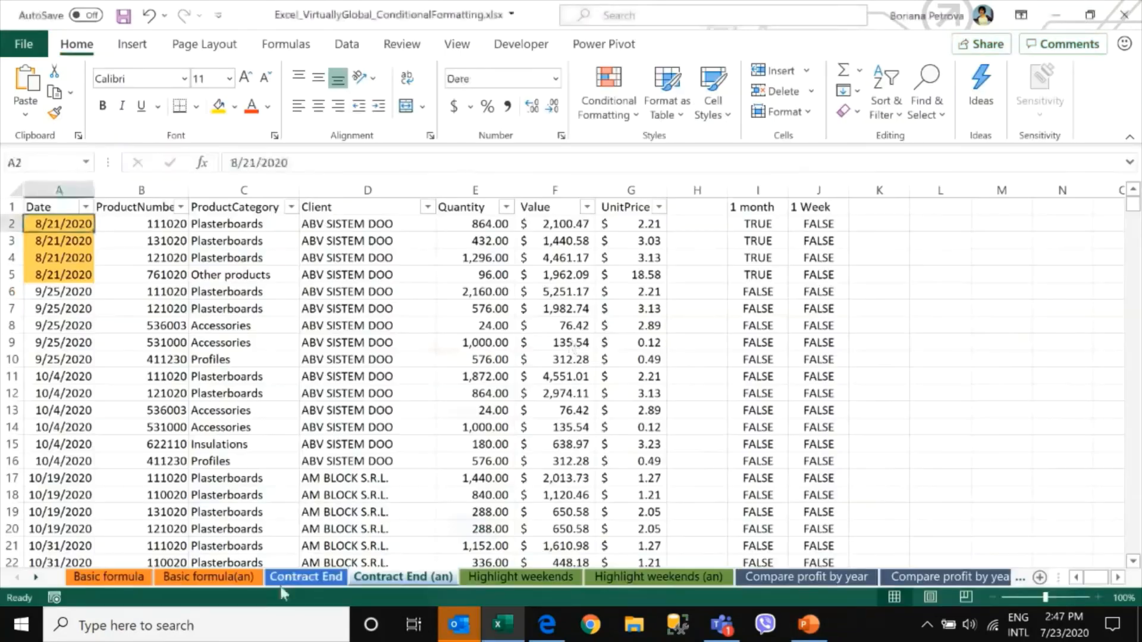
{"action": "left_click", "coordinate": [281, 582]}
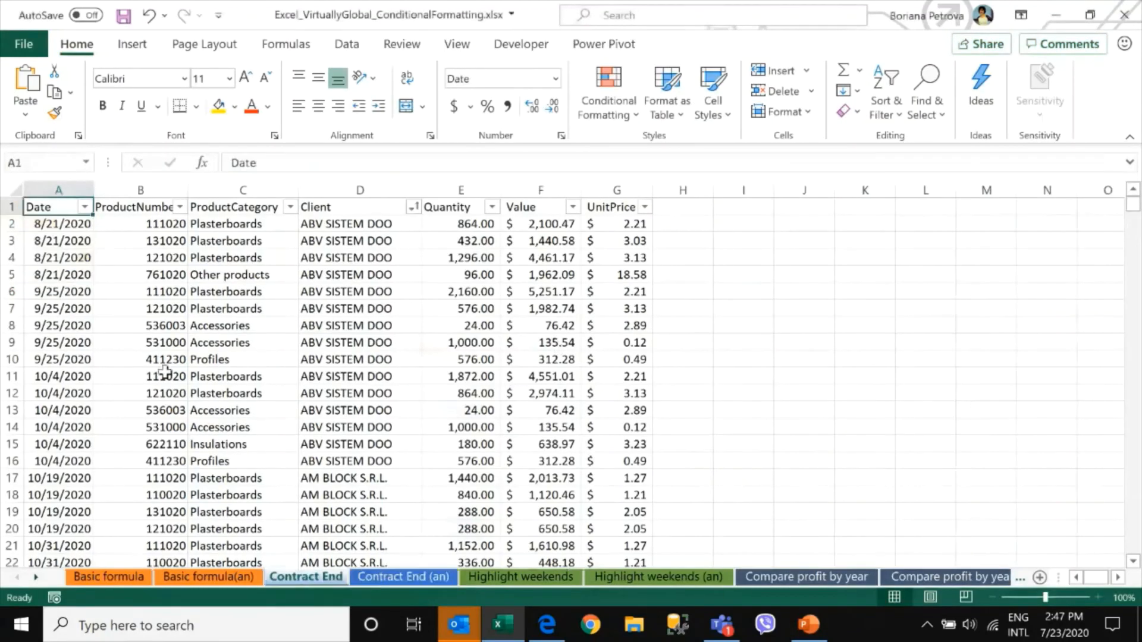
Check the existing conditional formatting rules for the Contract End data and close the rules manager
{"action": "left_click", "coordinate": [66, 221]}
{"action": "left_click", "coordinate": [608, 104]}
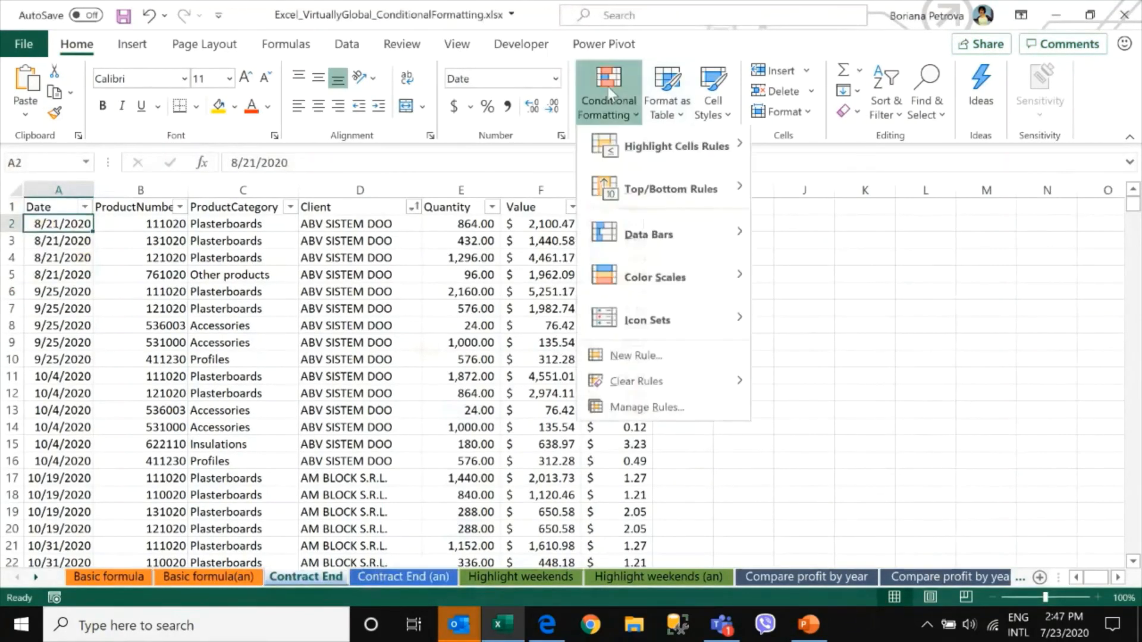
{"action": "left_click", "coordinate": [639, 411]}
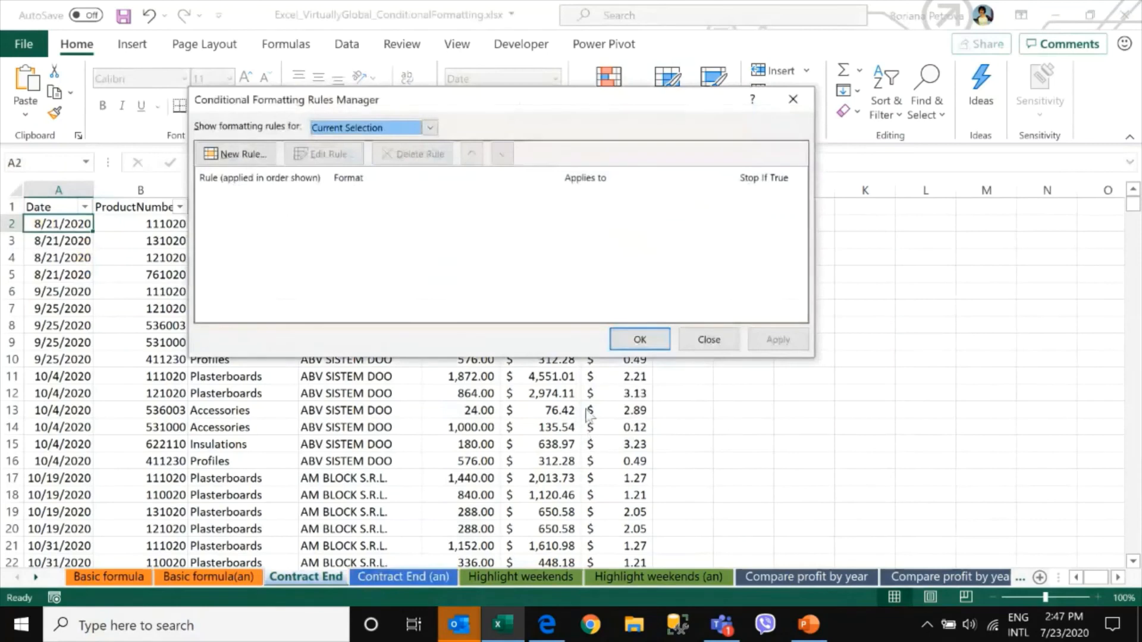
{"action": "left_click", "coordinate": [709, 338]}
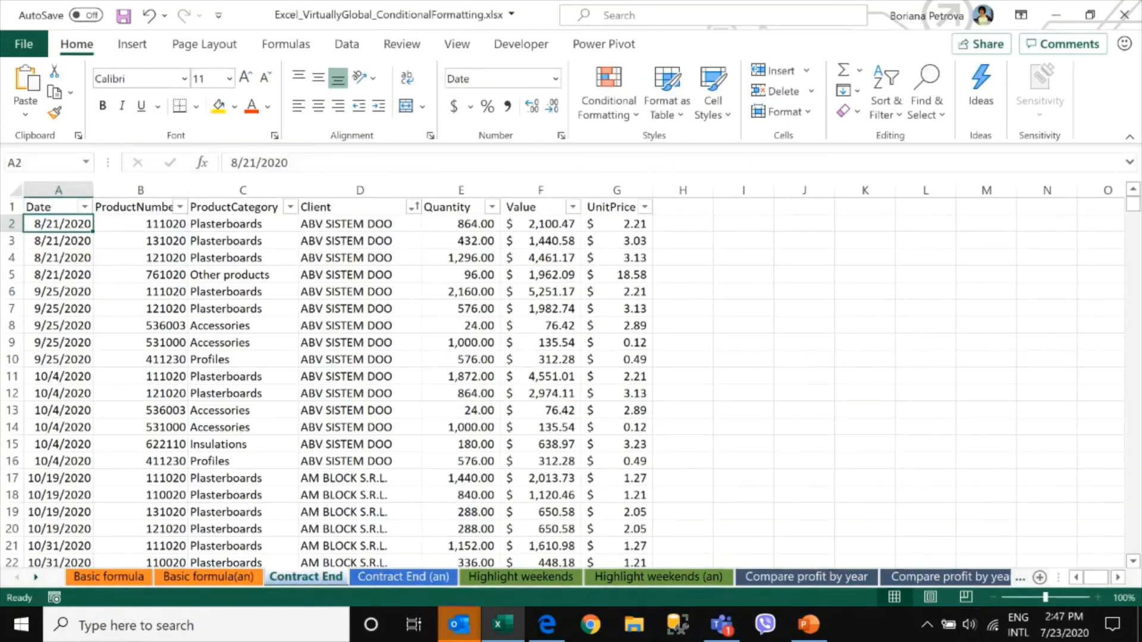
Copy the header row A1:G1 and paste it starting at cell I1
{"action": "left_click_drag", "start_coordinate": [50, 209], "coordinate": [628, 205]}
{"action": "key", "text": "ctrl+c"}
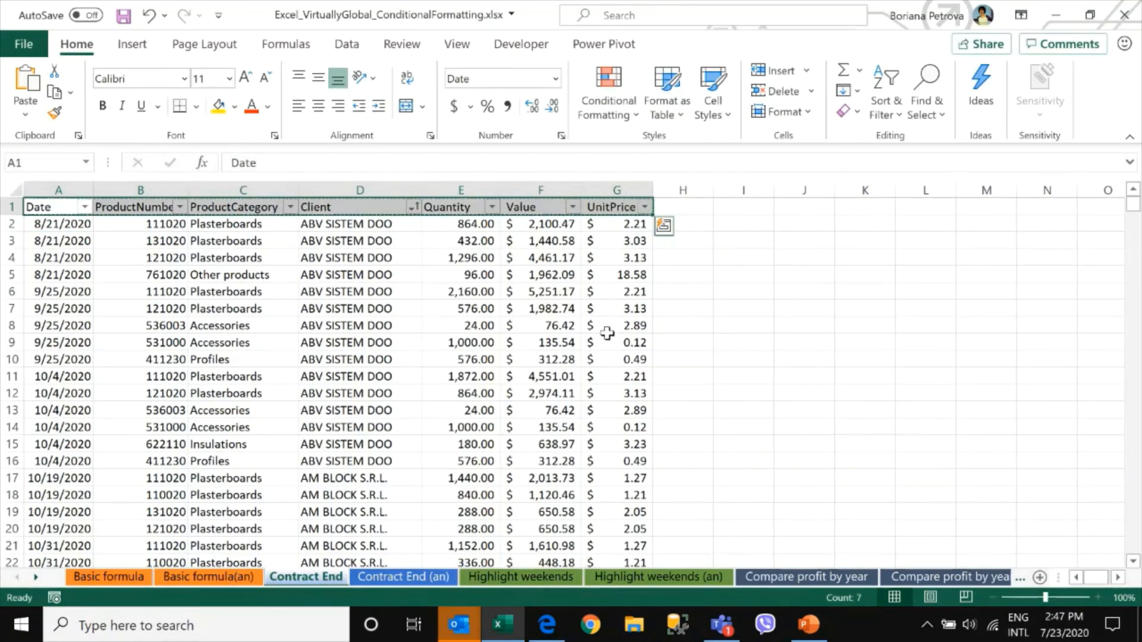
{"action": "left_click", "coordinate": [747, 205]}
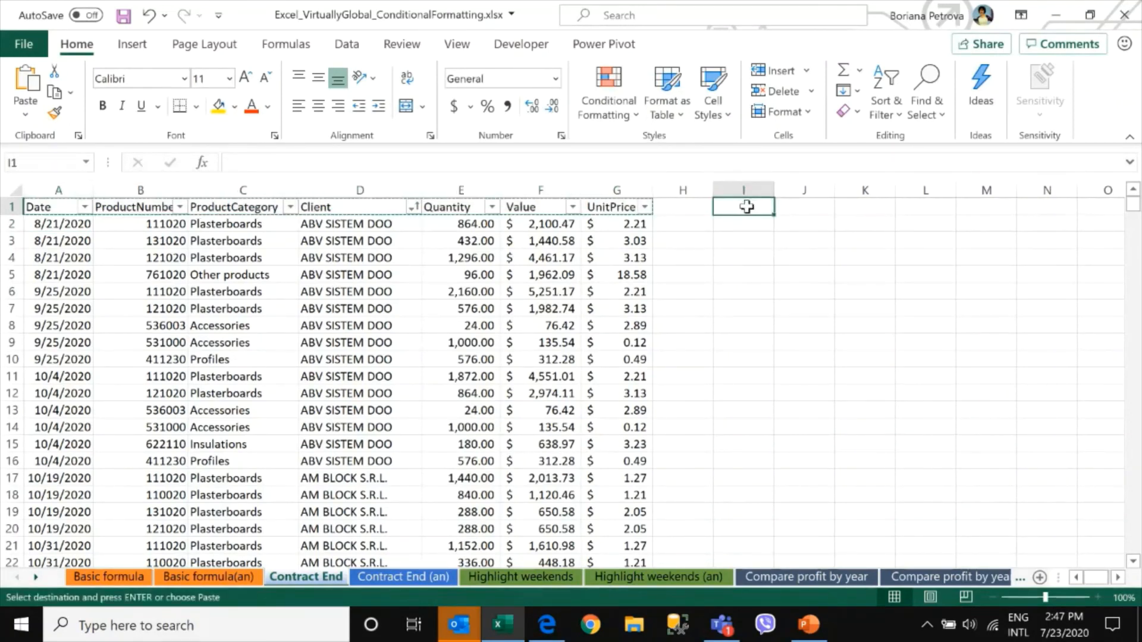
{"action": "key", "text": "ctrl+v"}
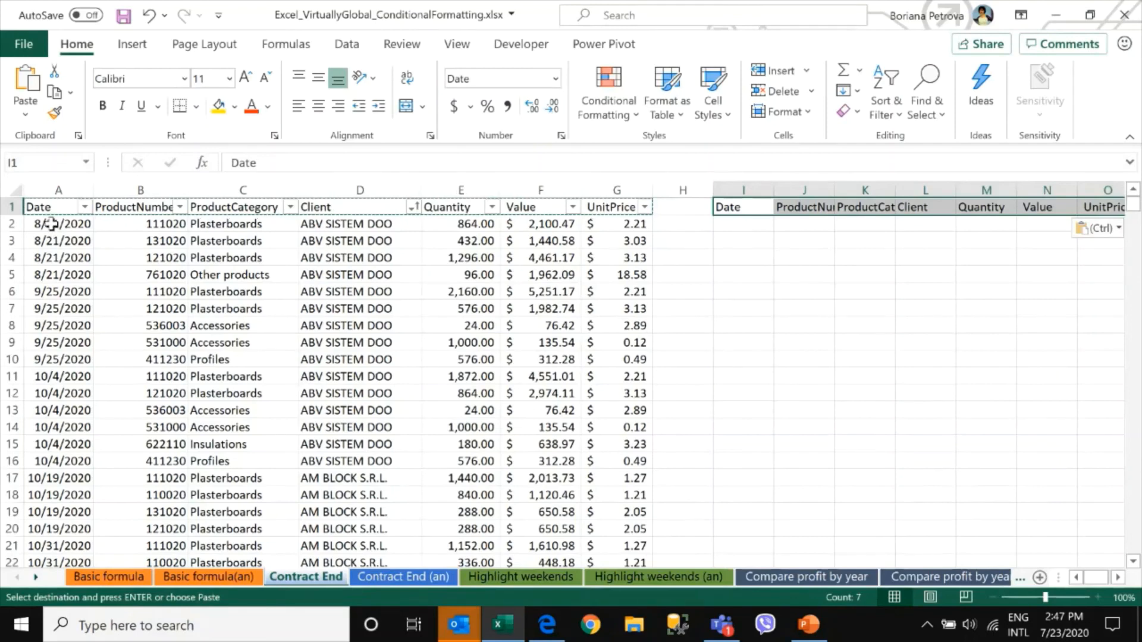
{"action": "left_click_drag", "start_coordinate": [50, 225], "coordinate": [61, 481]}
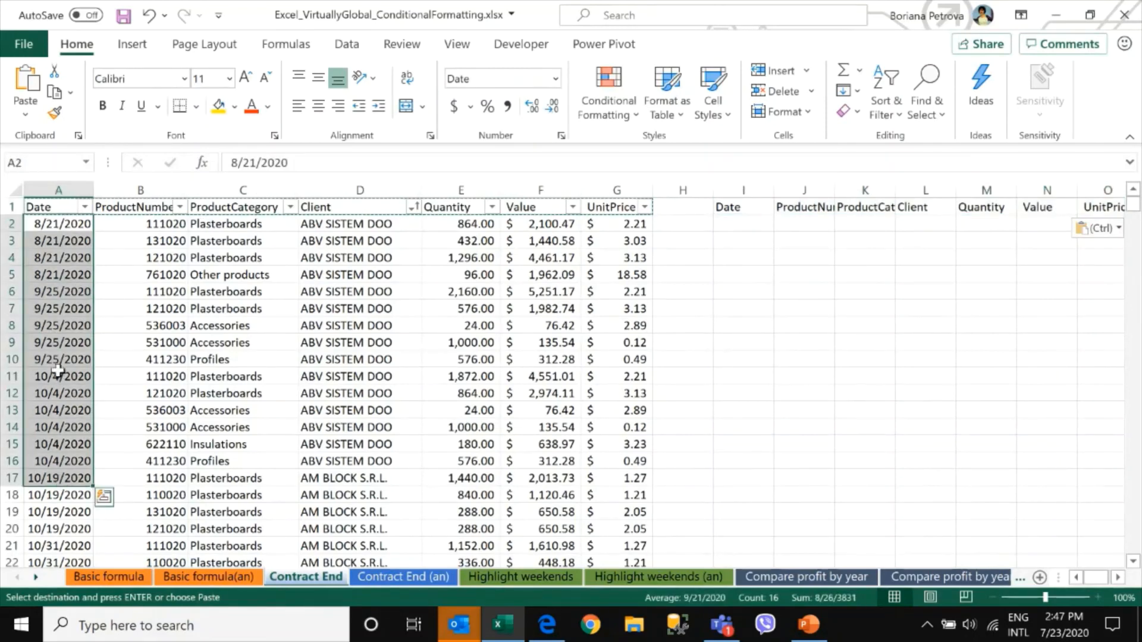
{"action": "key", "text": "Escape"}
{"action": "left_click_drag", "start_coordinate": [60, 229], "coordinate": [98, 505]}
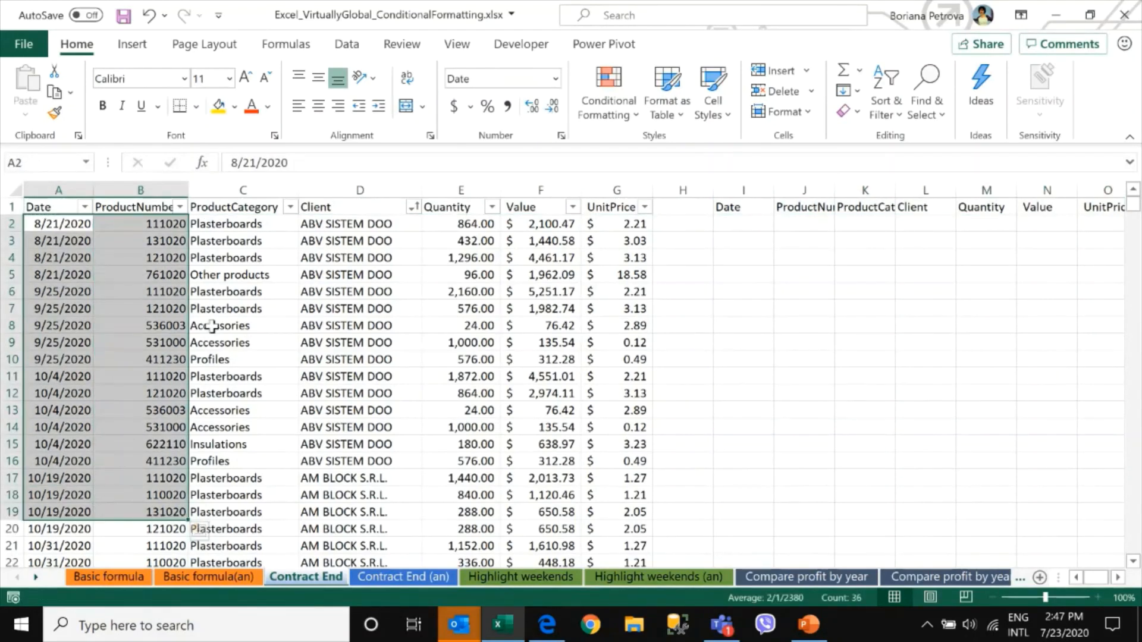
{"action": "left_click_drag", "start_coordinate": [345, 224], "coordinate": [336, 486]}
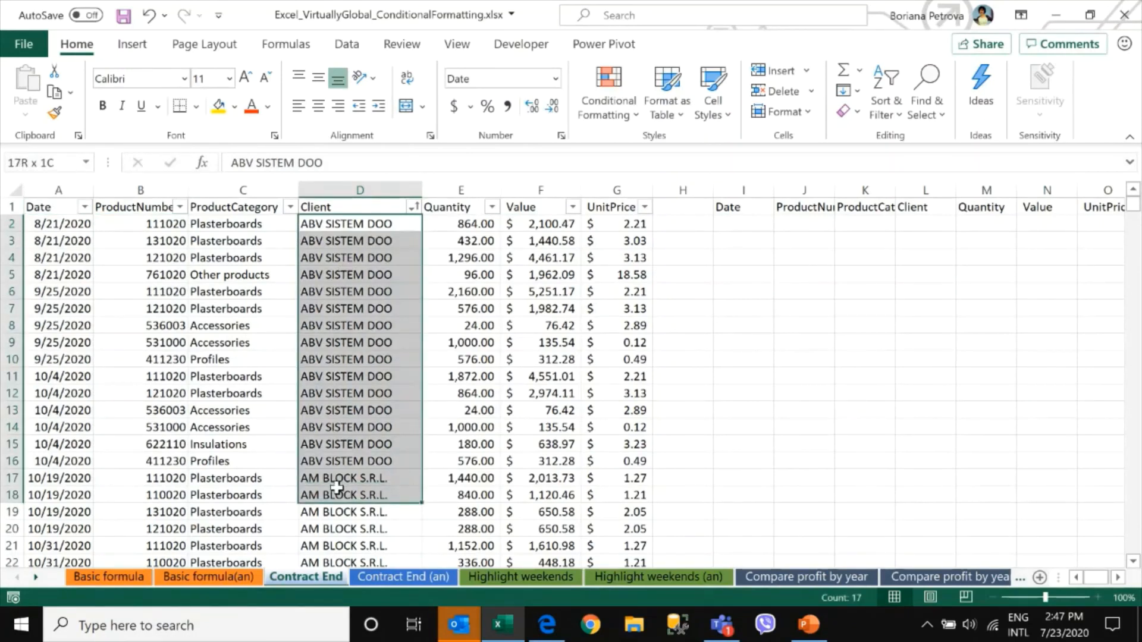
{"action": "left_click", "coordinate": [45, 224]}
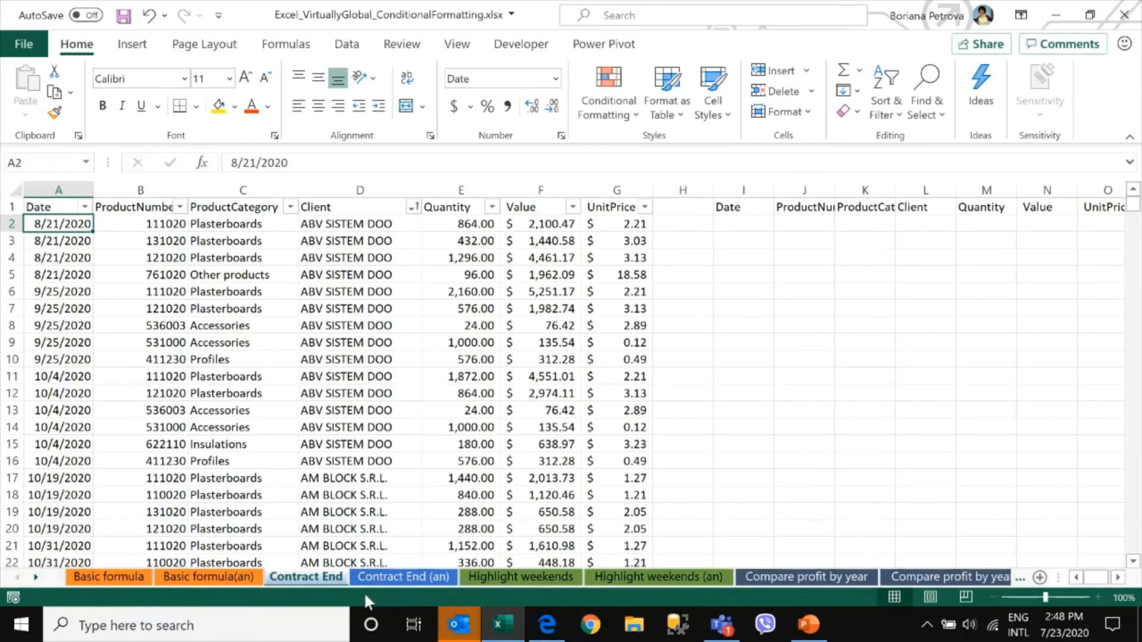
Open the Contract End (an) sheet and inspect the 1 month and 1 Week formulas in I2 and J2
{"action": "left_click", "coordinate": [401, 575]}
{"action": "left_click", "coordinate": [768, 223]}
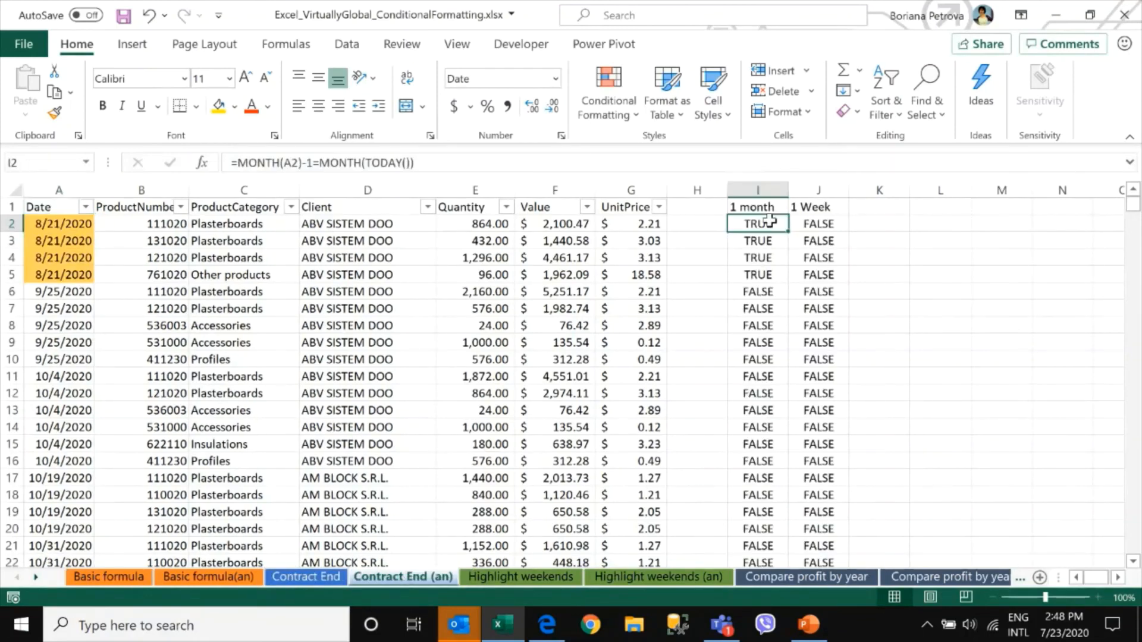
{"action": "left_click", "coordinate": [816, 224]}
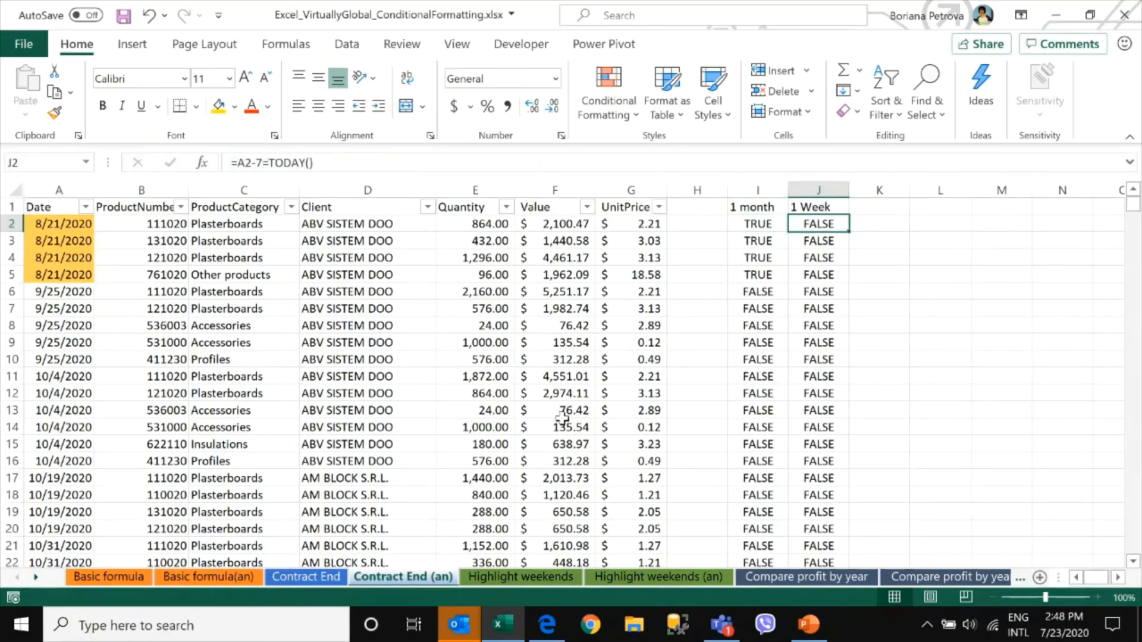
{"action": "scroll", "coordinate": [562, 418], "scroll_direction": "down", "scroll_amount": 7}
{"action": "scroll", "coordinate": [535, 410], "scroll_direction": "up", "scroll_amount": 7}
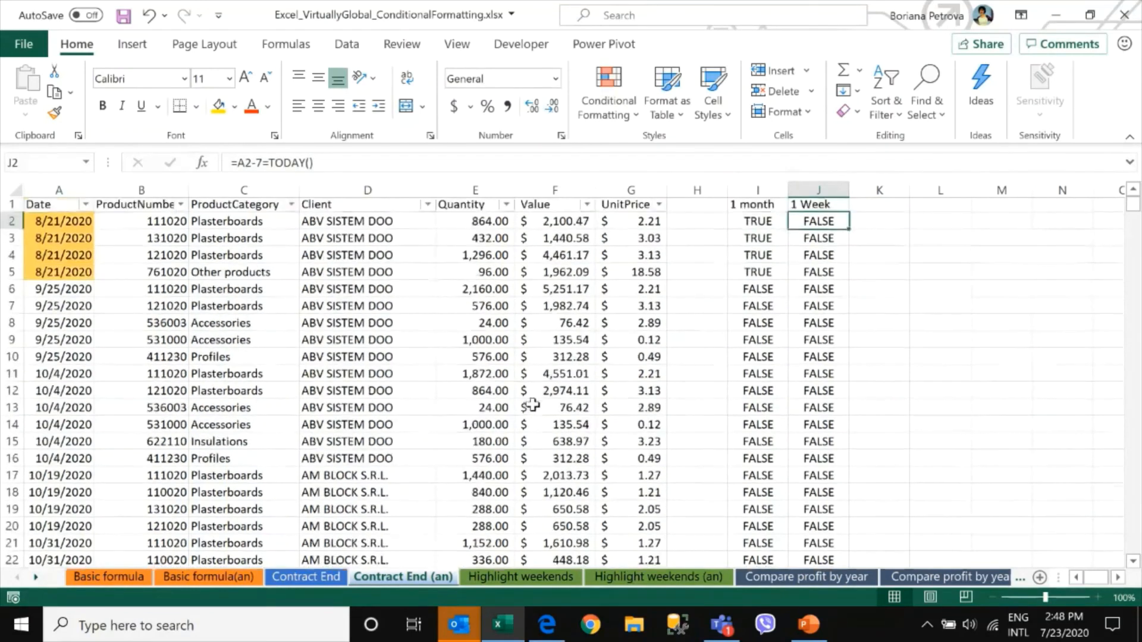
Switch to Teams and read the meeting chat messages, then minimize it
{"action": "left_click", "coordinate": [721, 625]}
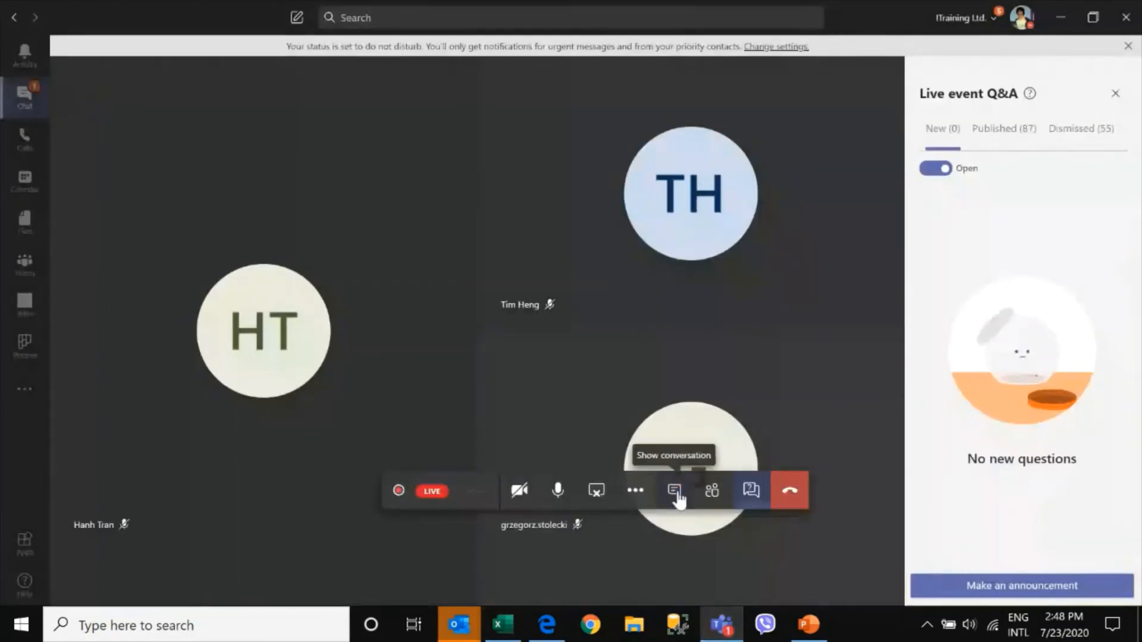
{"action": "left_click", "coordinate": [677, 496]}
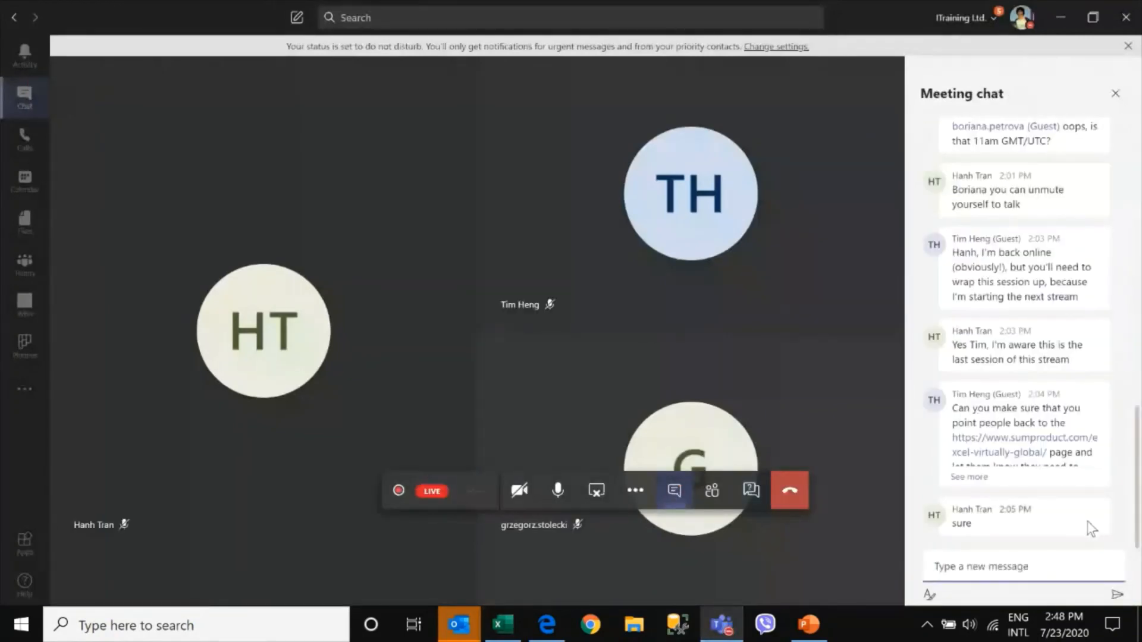
{"action": "left_click", "coordinate": [1056, 411]}
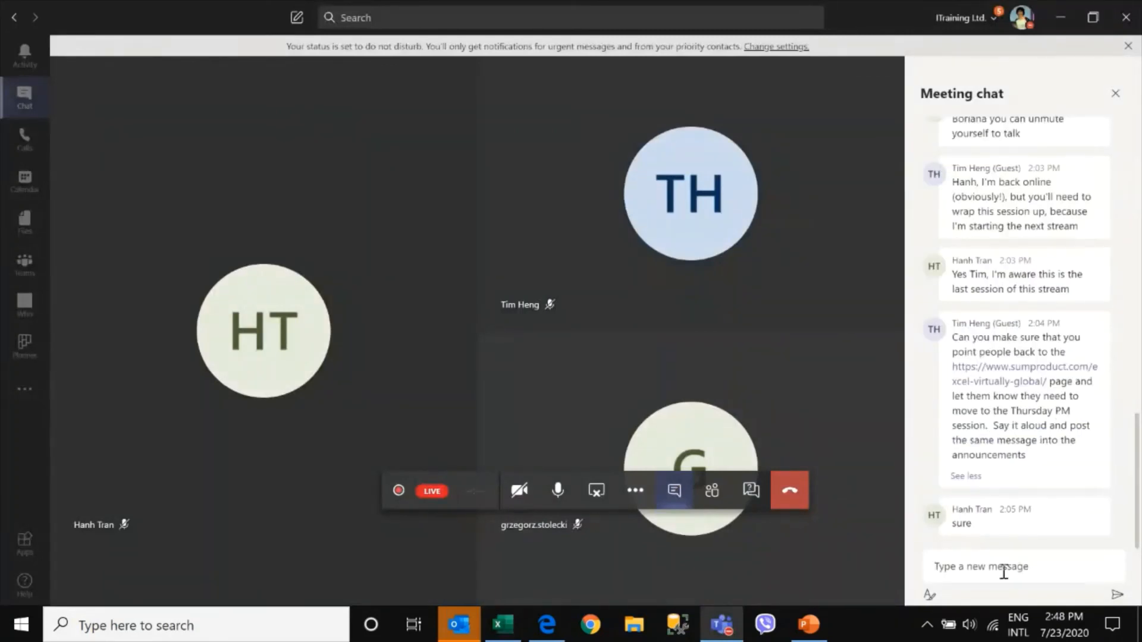
{"action": "left_click", "coordinate": [1066, 18]}
{"action": "left_click", "coordinate": [499, 342]}
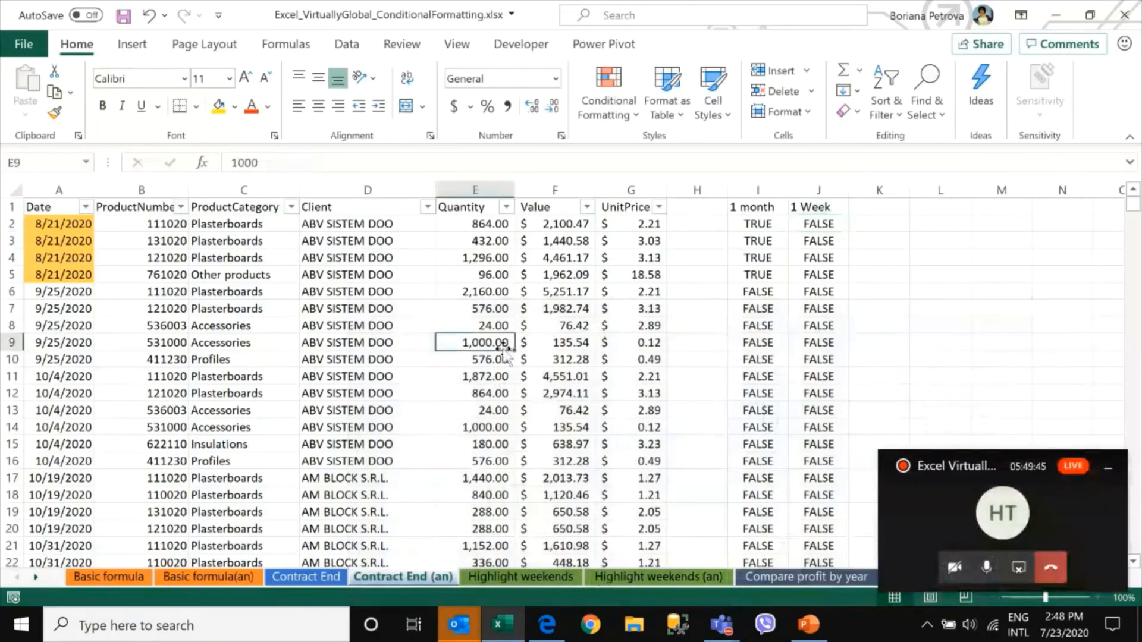
{"action": "left_click", "coordinate": [1110, 475]}
{"action": "left_click", "coordinate": [602, 256]}
{"action": "left_click", "coordinate": [758, 223]}
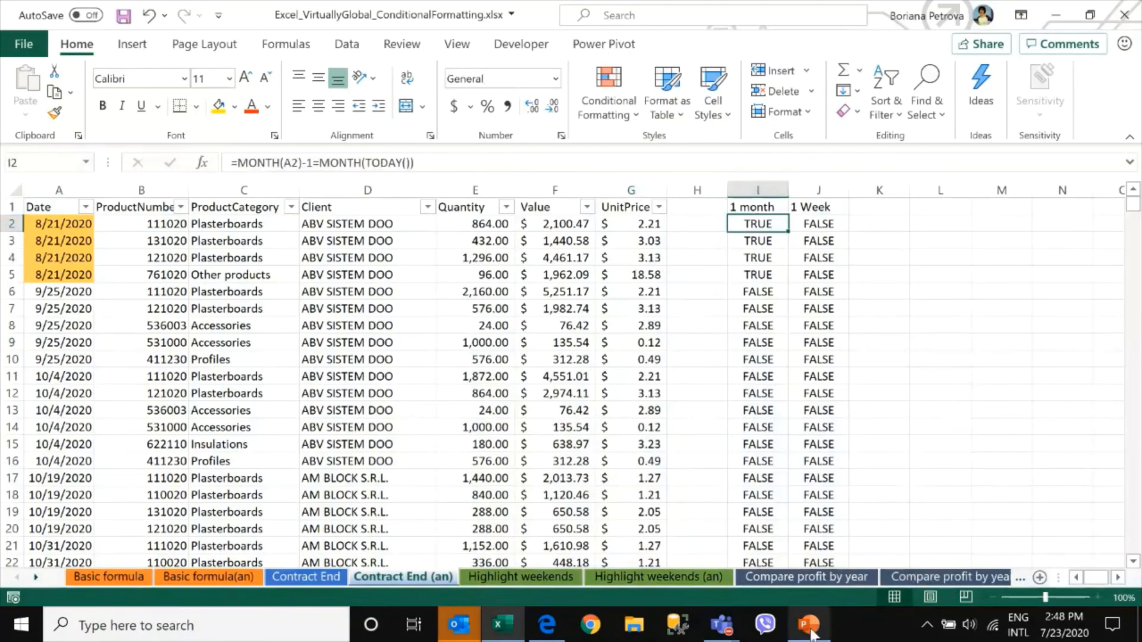
Return to the presentation and browse the slides down to the Compare profit by year Click time slide
{"action": "mouse_move", "coordinate": [809, 634]}
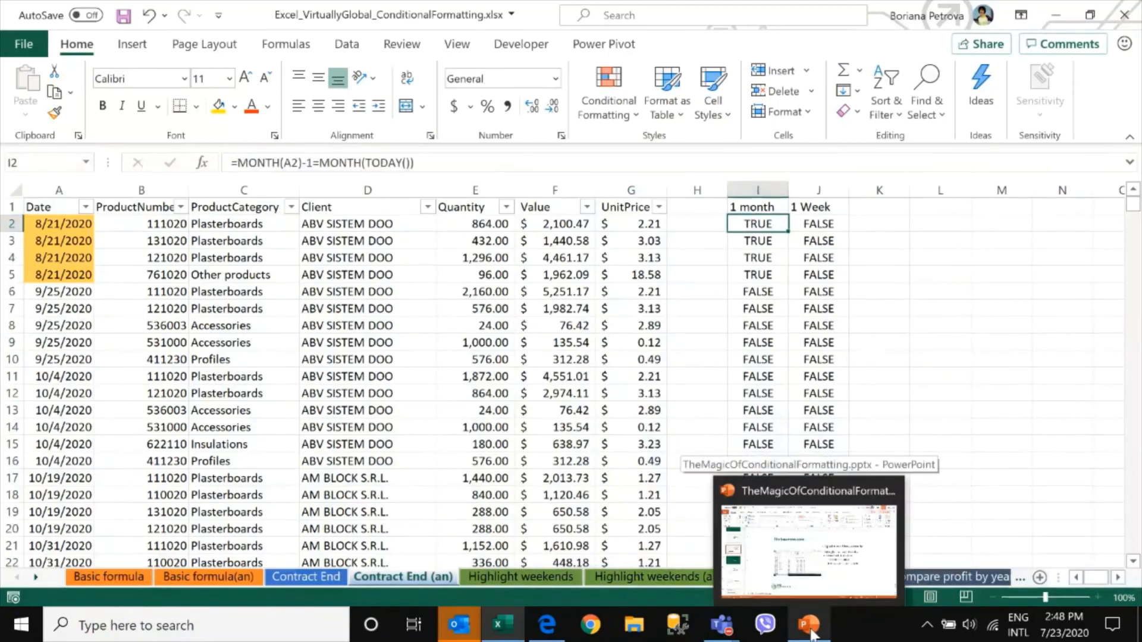
{"action": "left_click", "coordinate": [809, 634]}
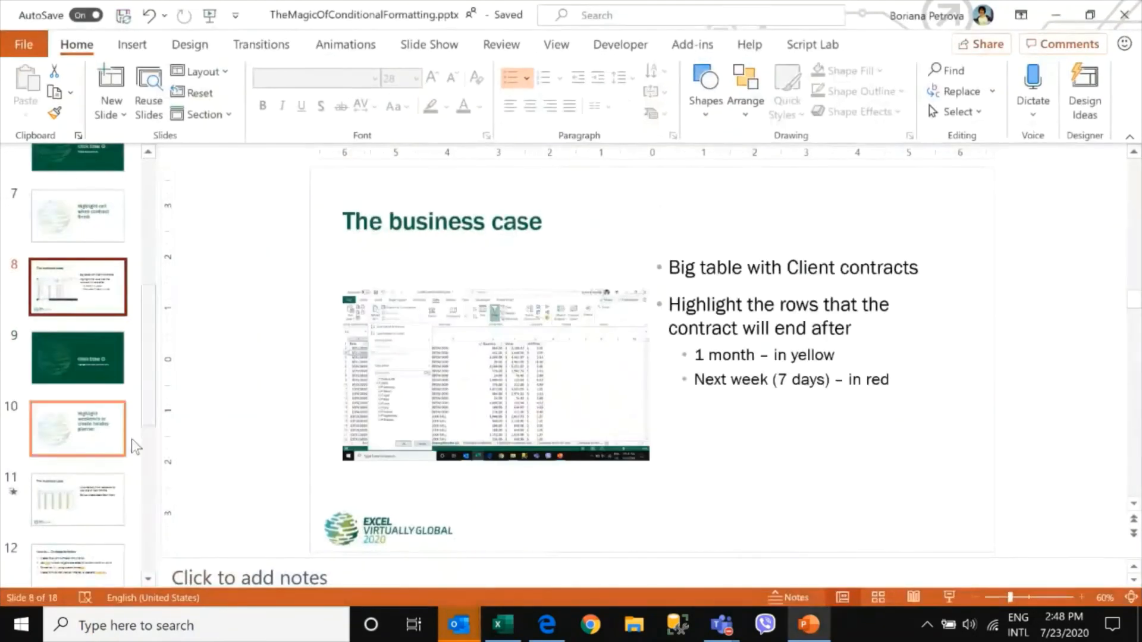
{"action": "left_click", "coordinate": [95, 443]}
{"action": "left_click", "coordinate": [88, 566]}
{"action": "scroll", "coordinate": [102, 522], "scroll_direction": "down", "scroll_amount": 5}
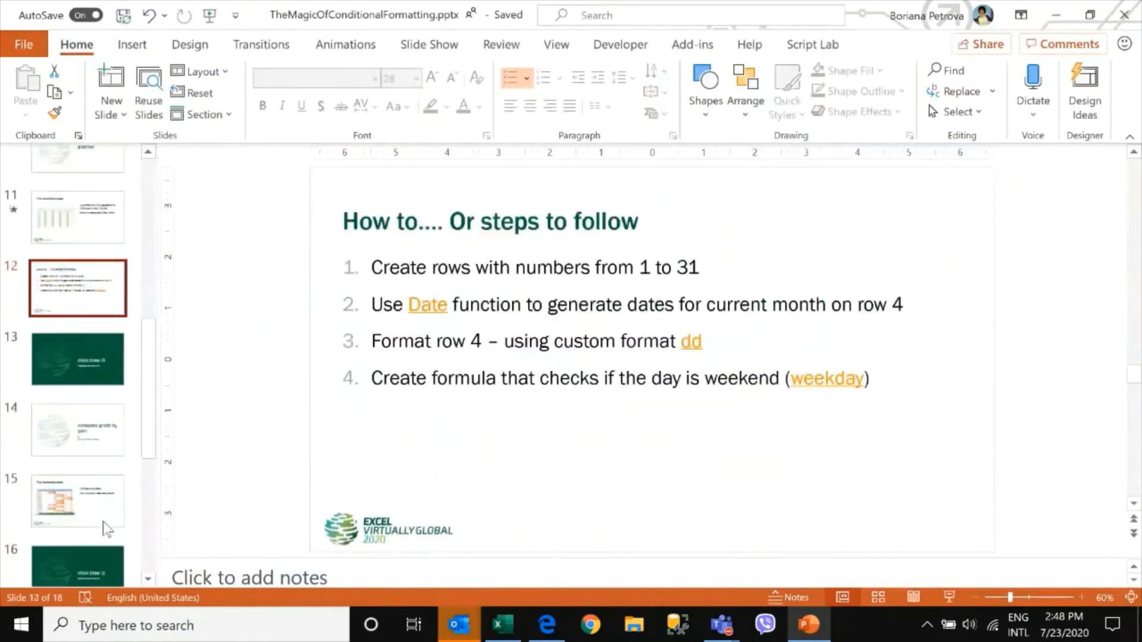
{"action": "left_click", "coordinate": [102, 519]}
{"action": "scroll", "coordinate": [102, 519], "scroll_direction": "down", "scroll_amount": 3}
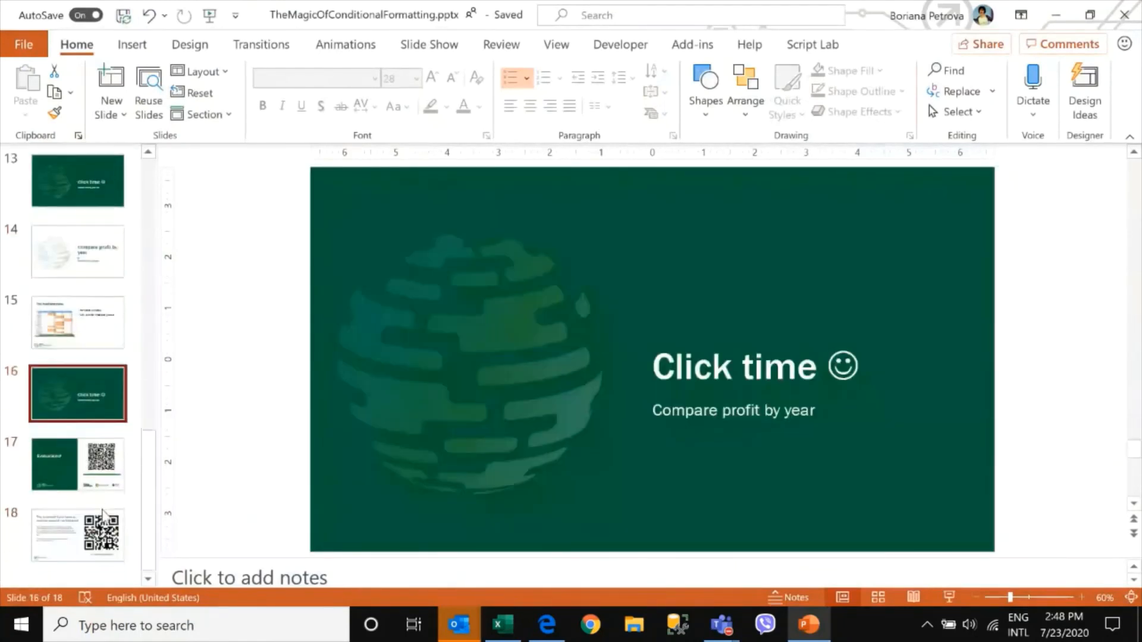